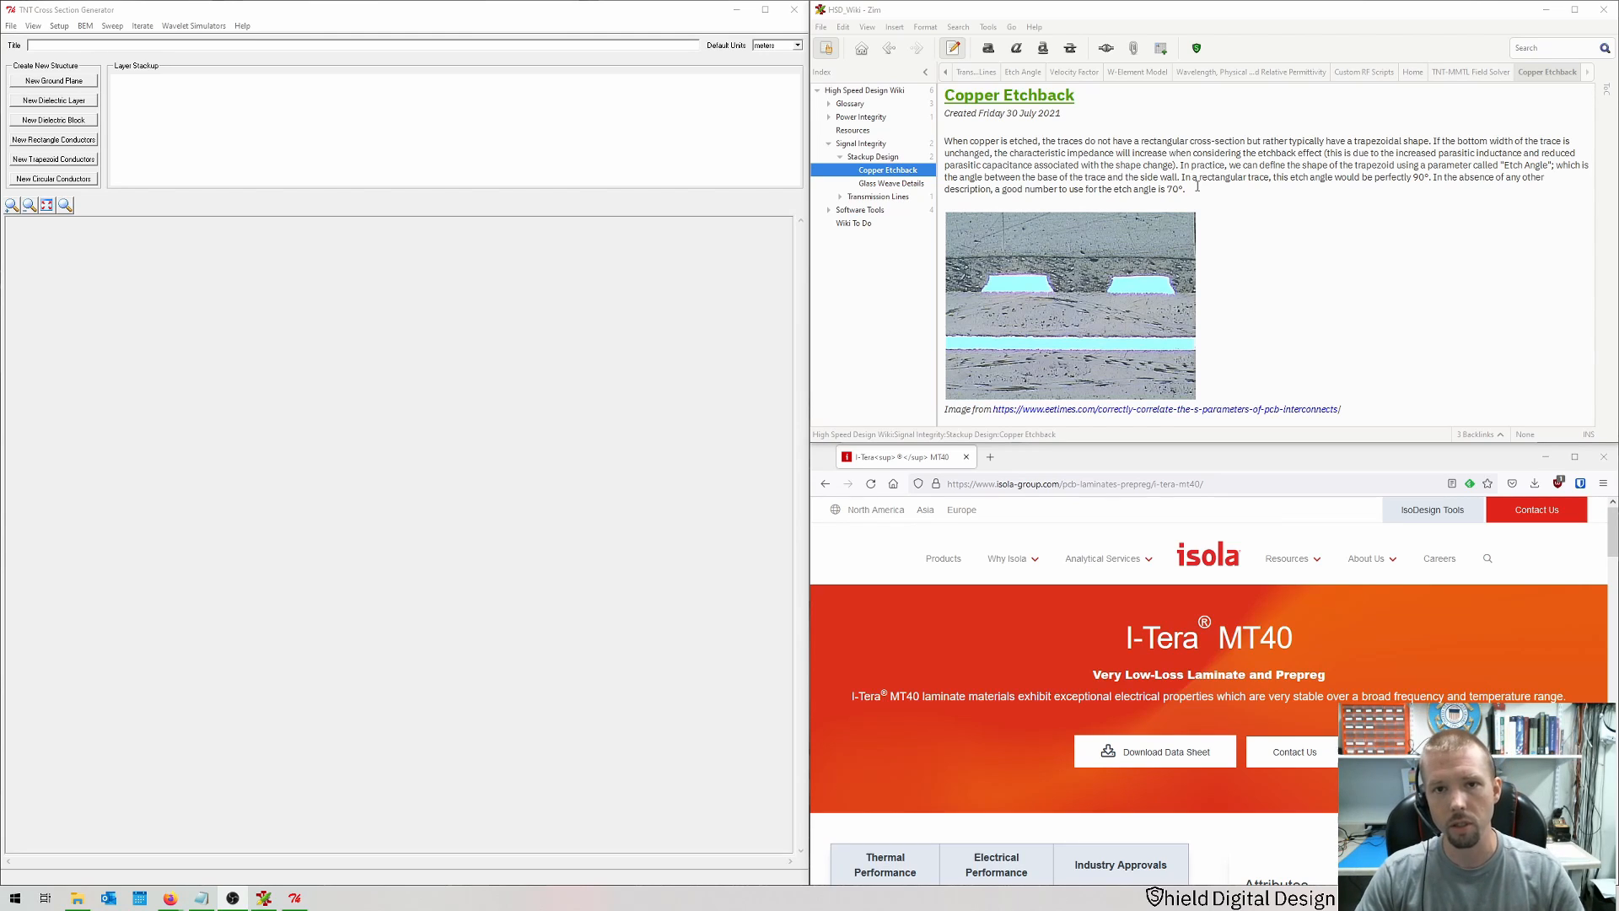
Step: Set the default units of the cross-section to mils
scroll(1198, 186, down, 5)
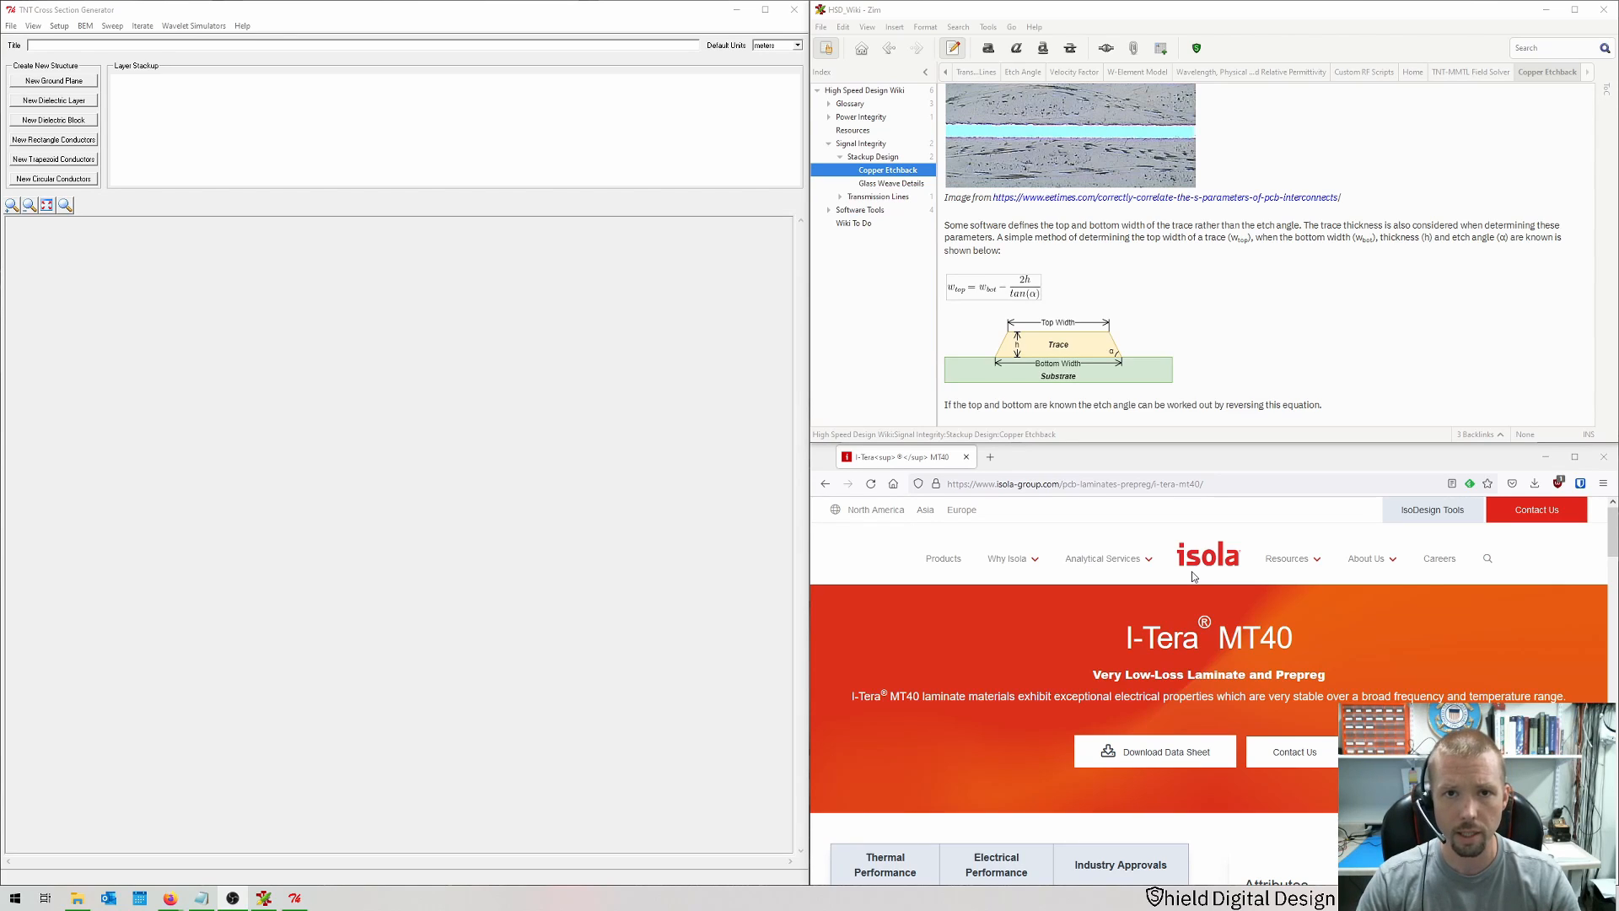
click(798, 47)
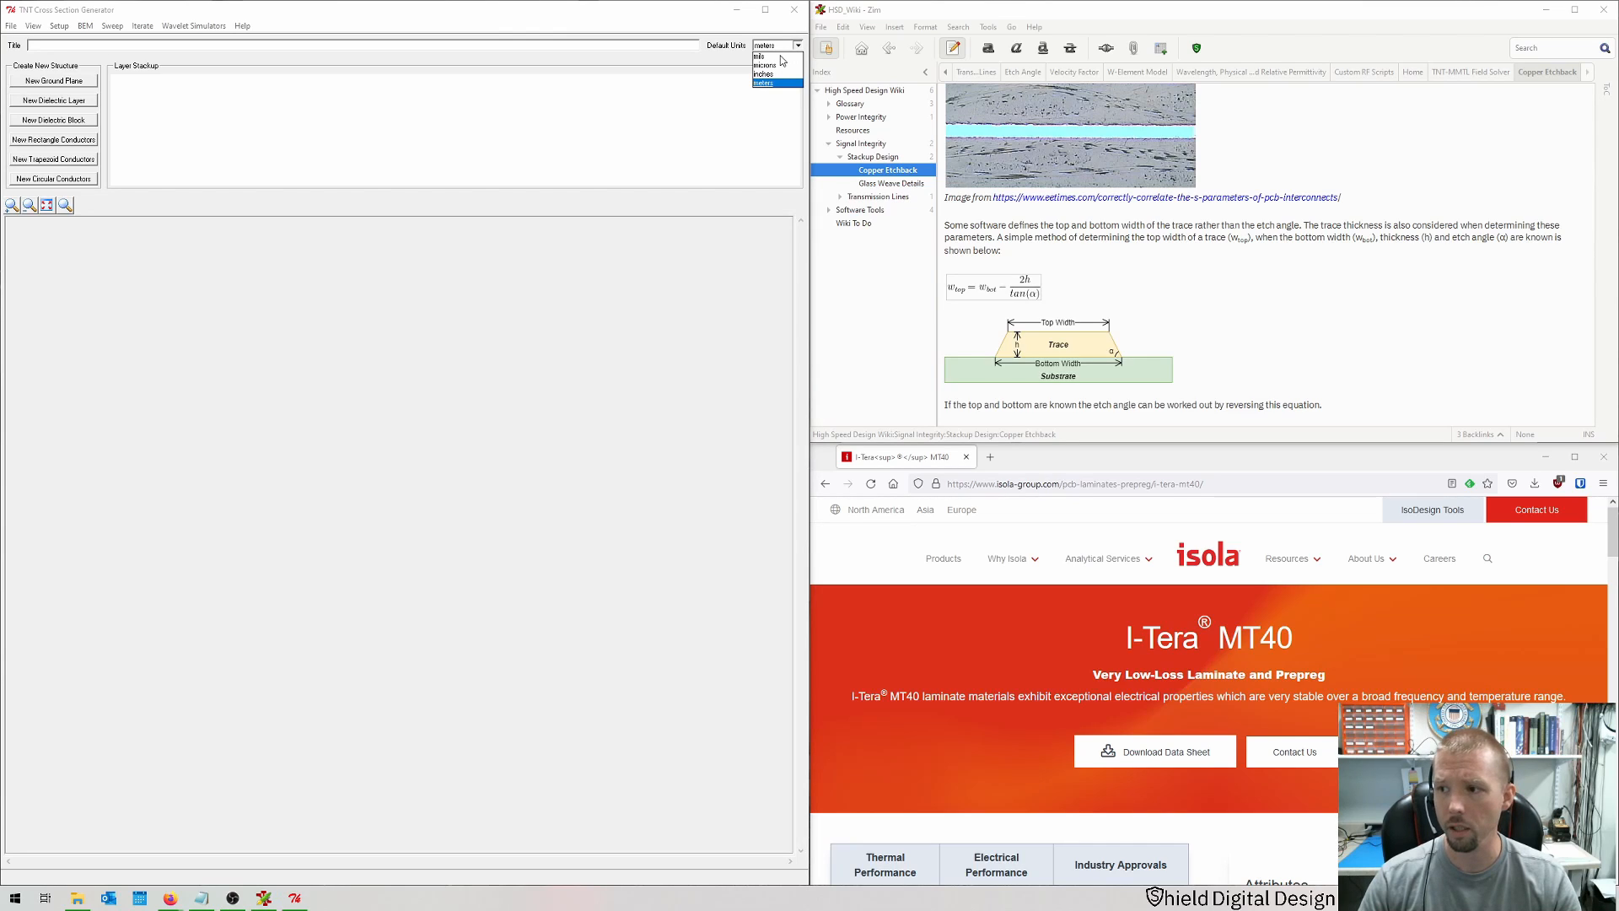
click(781, 56)
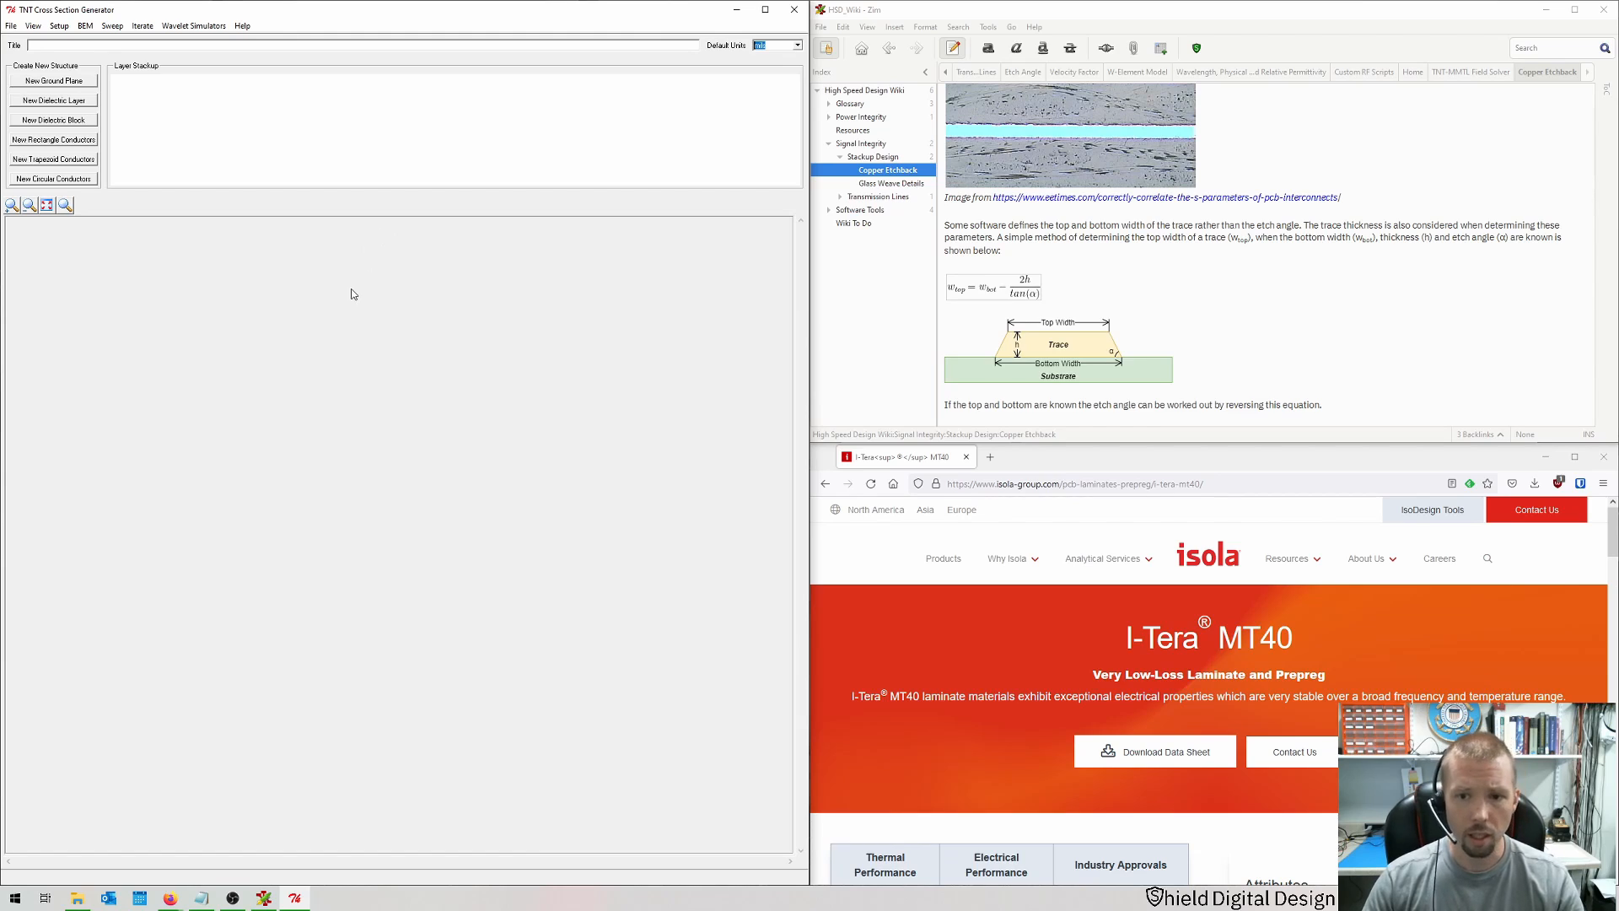
Step: Add a ground plane 0.6 mils thick and a dielectric layer above it with default settings
click(54, 81)
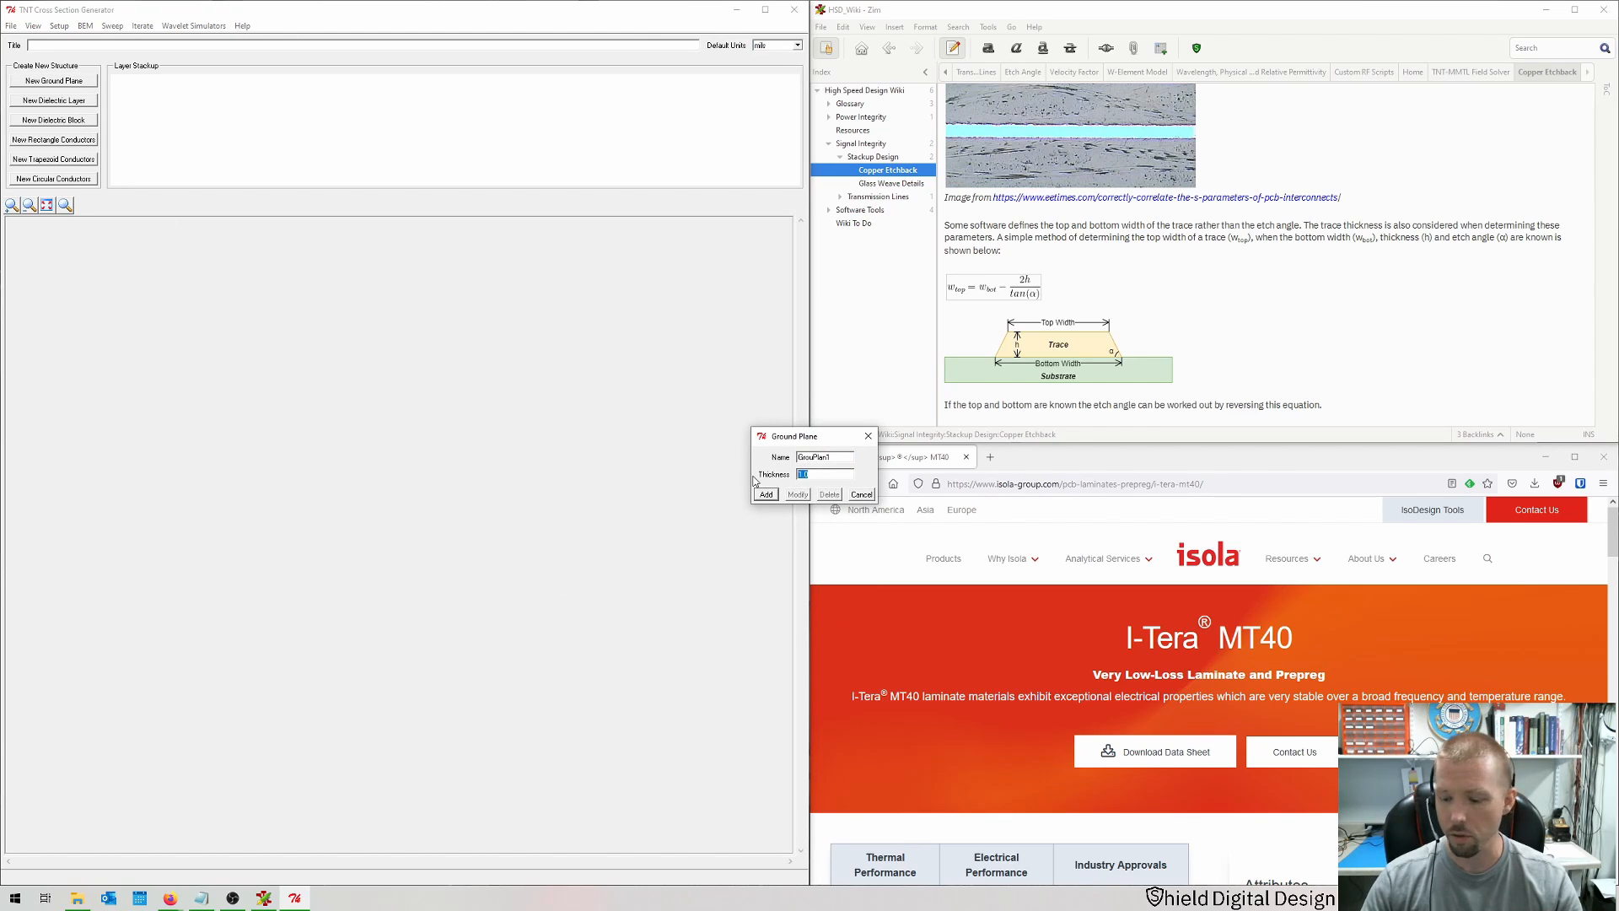
text(0.6)
key(Return)
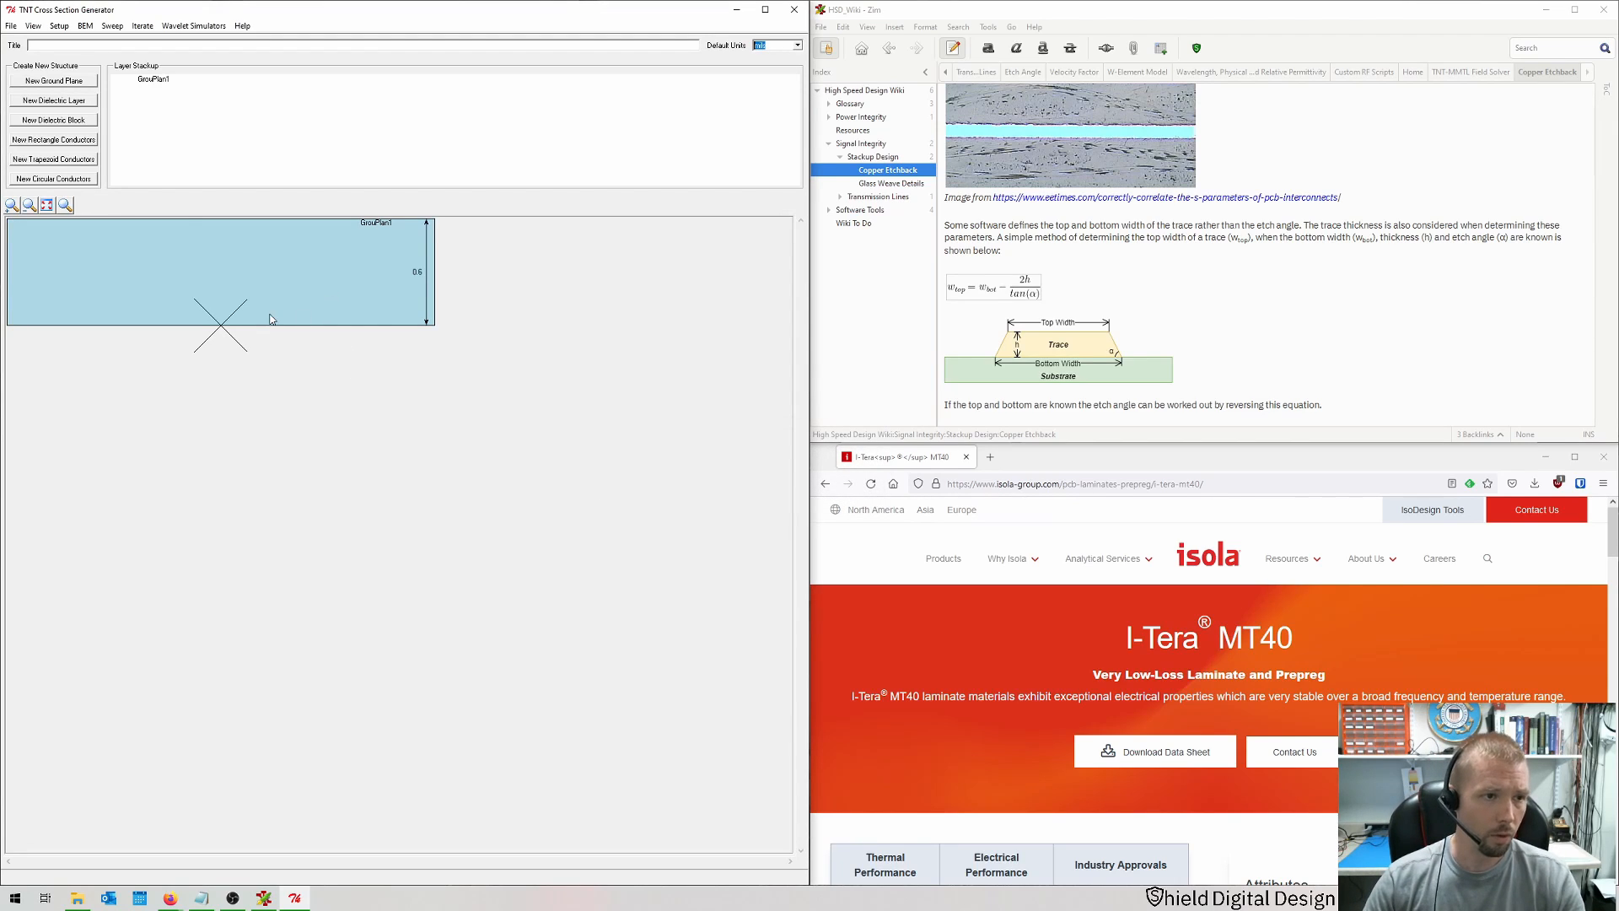
click(75, 102)
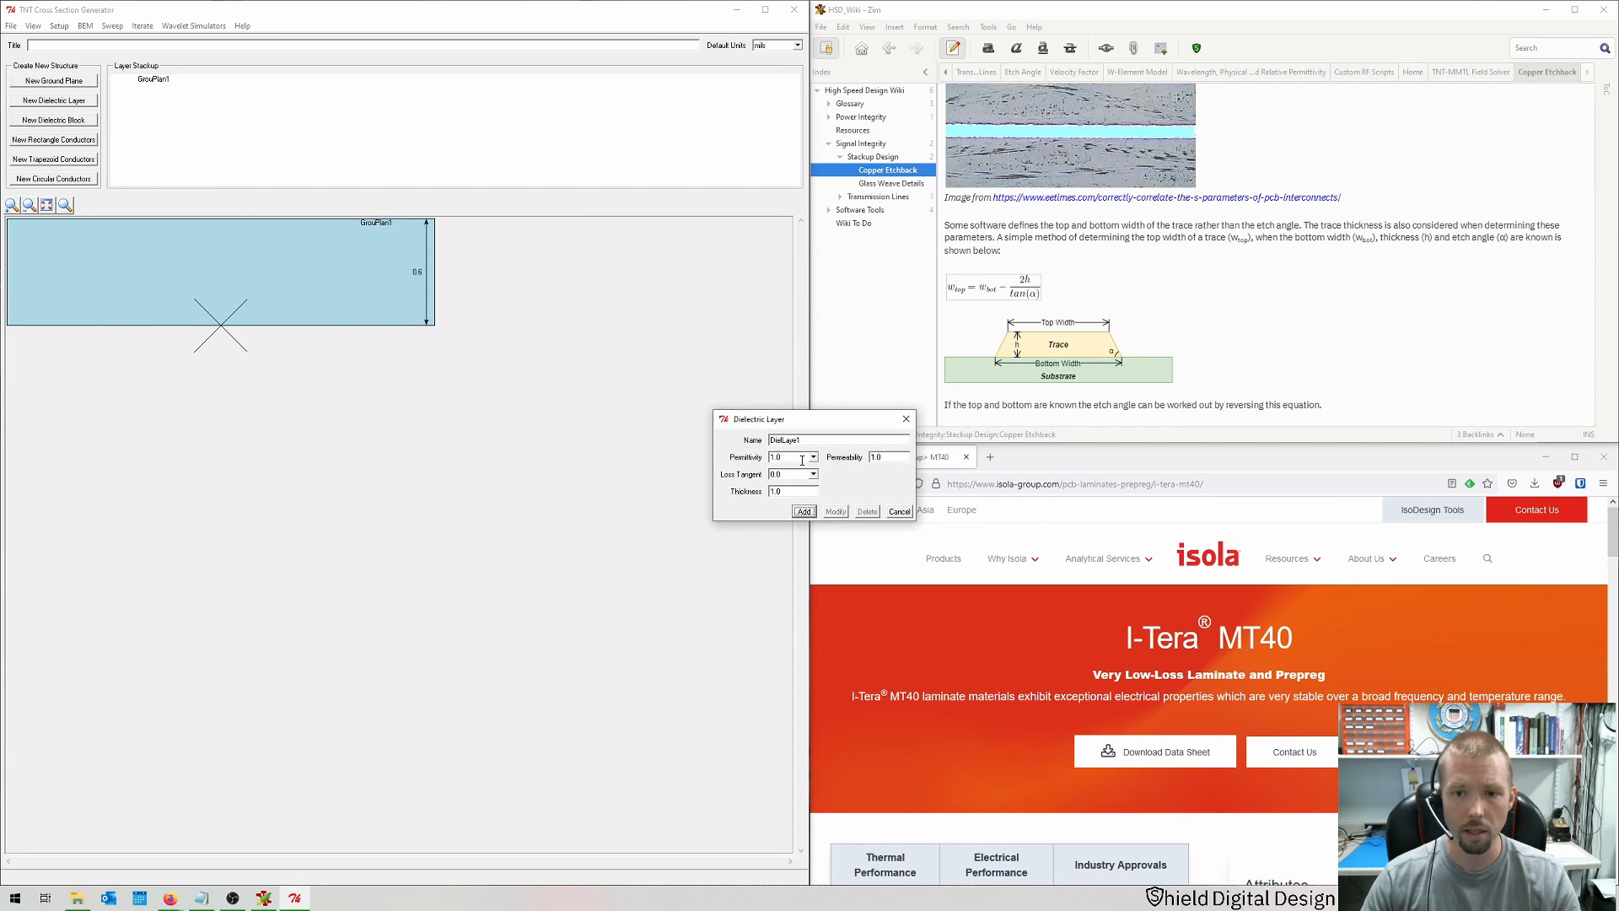
click(804, 512)
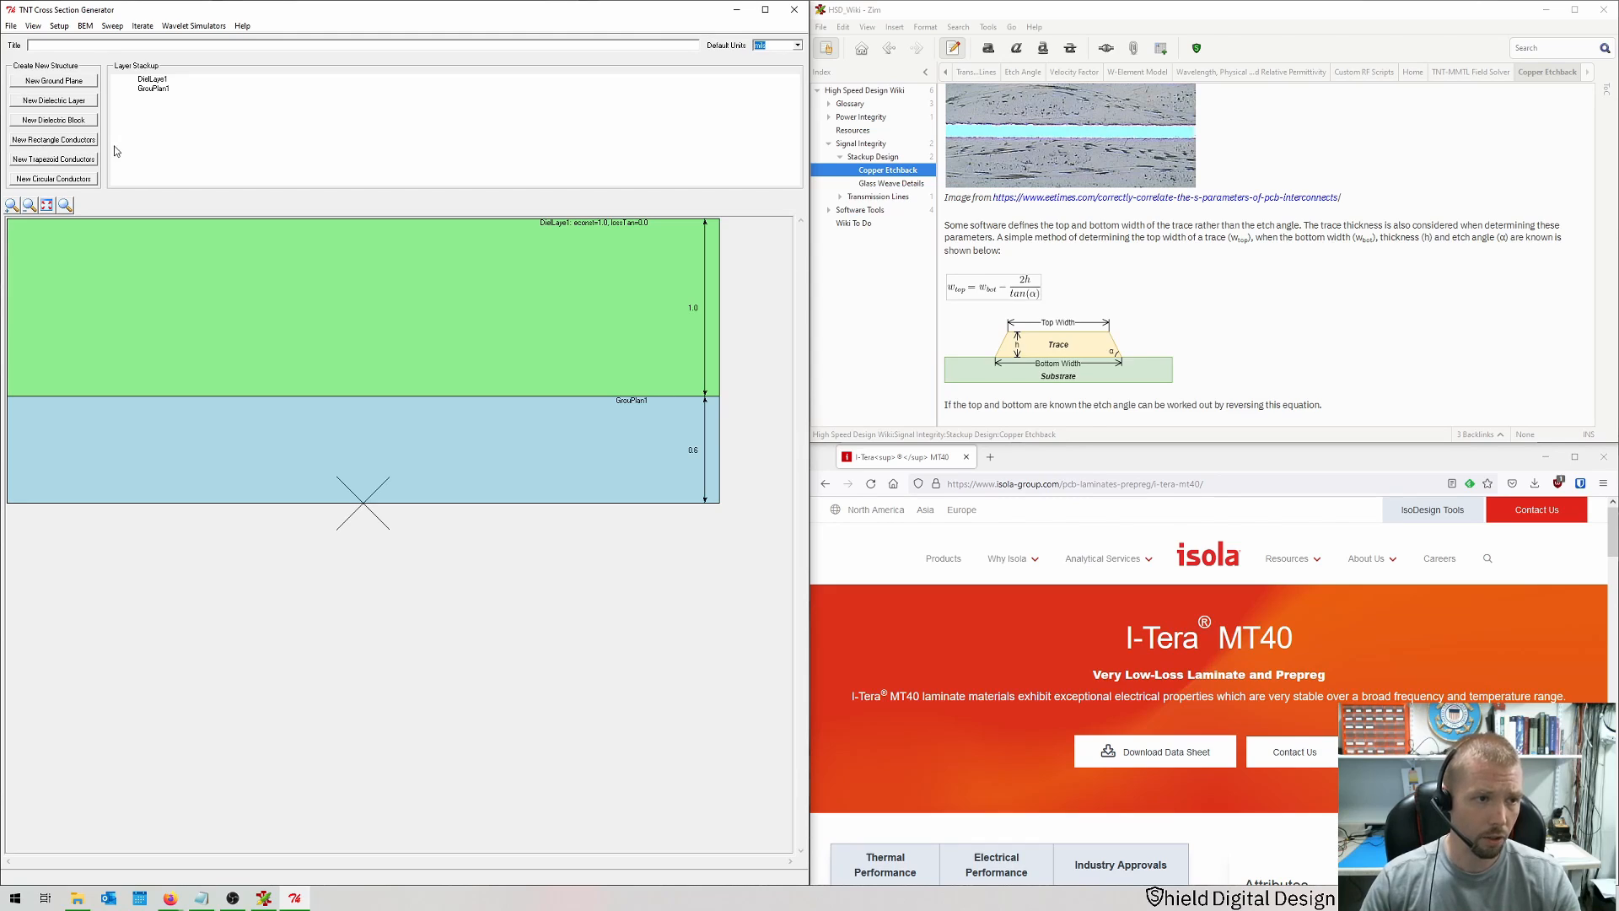
Step: Start a new trapezoid conductor and set its conductivity to copper 5.8e7 S/m
click(76, 163)
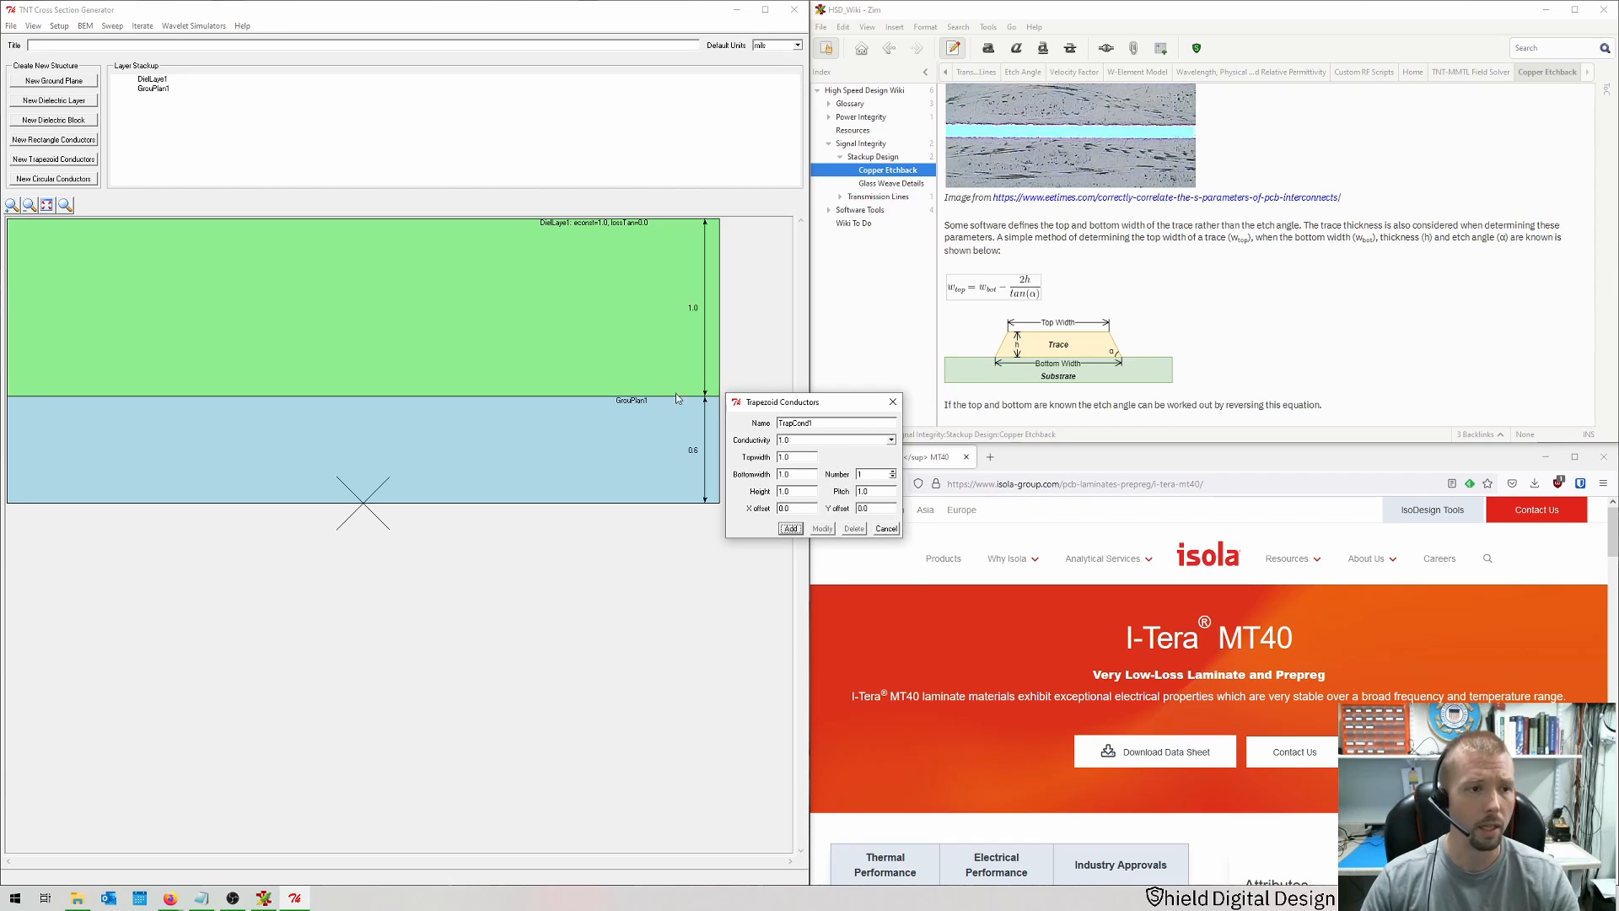
click(891, 441)
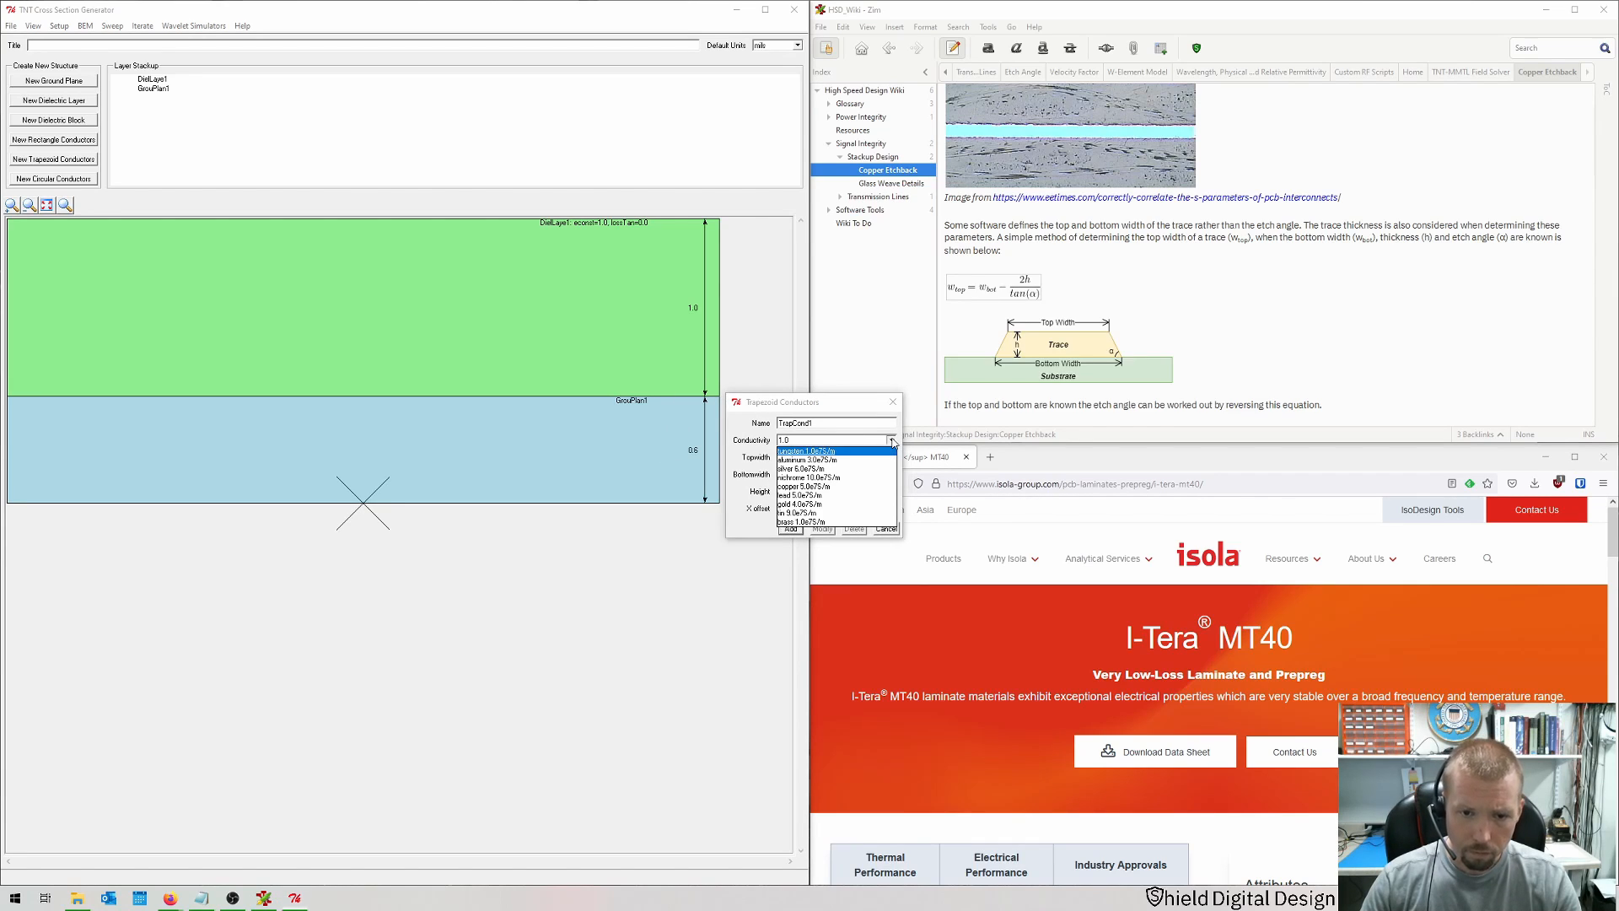
click(801, 487)
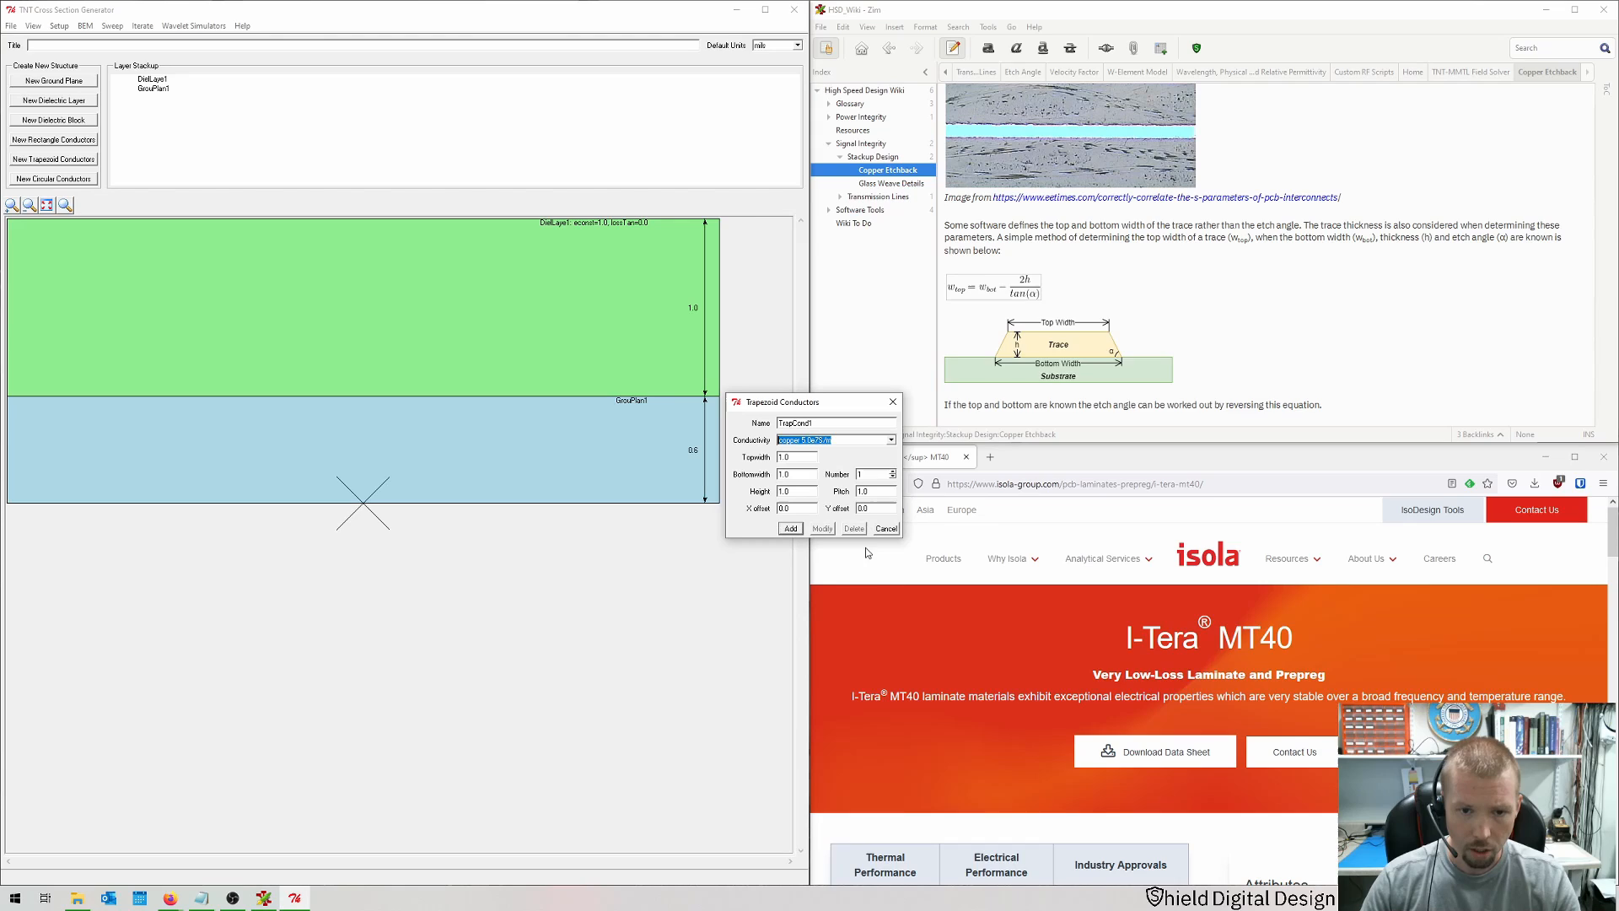
double_click(795, 458)
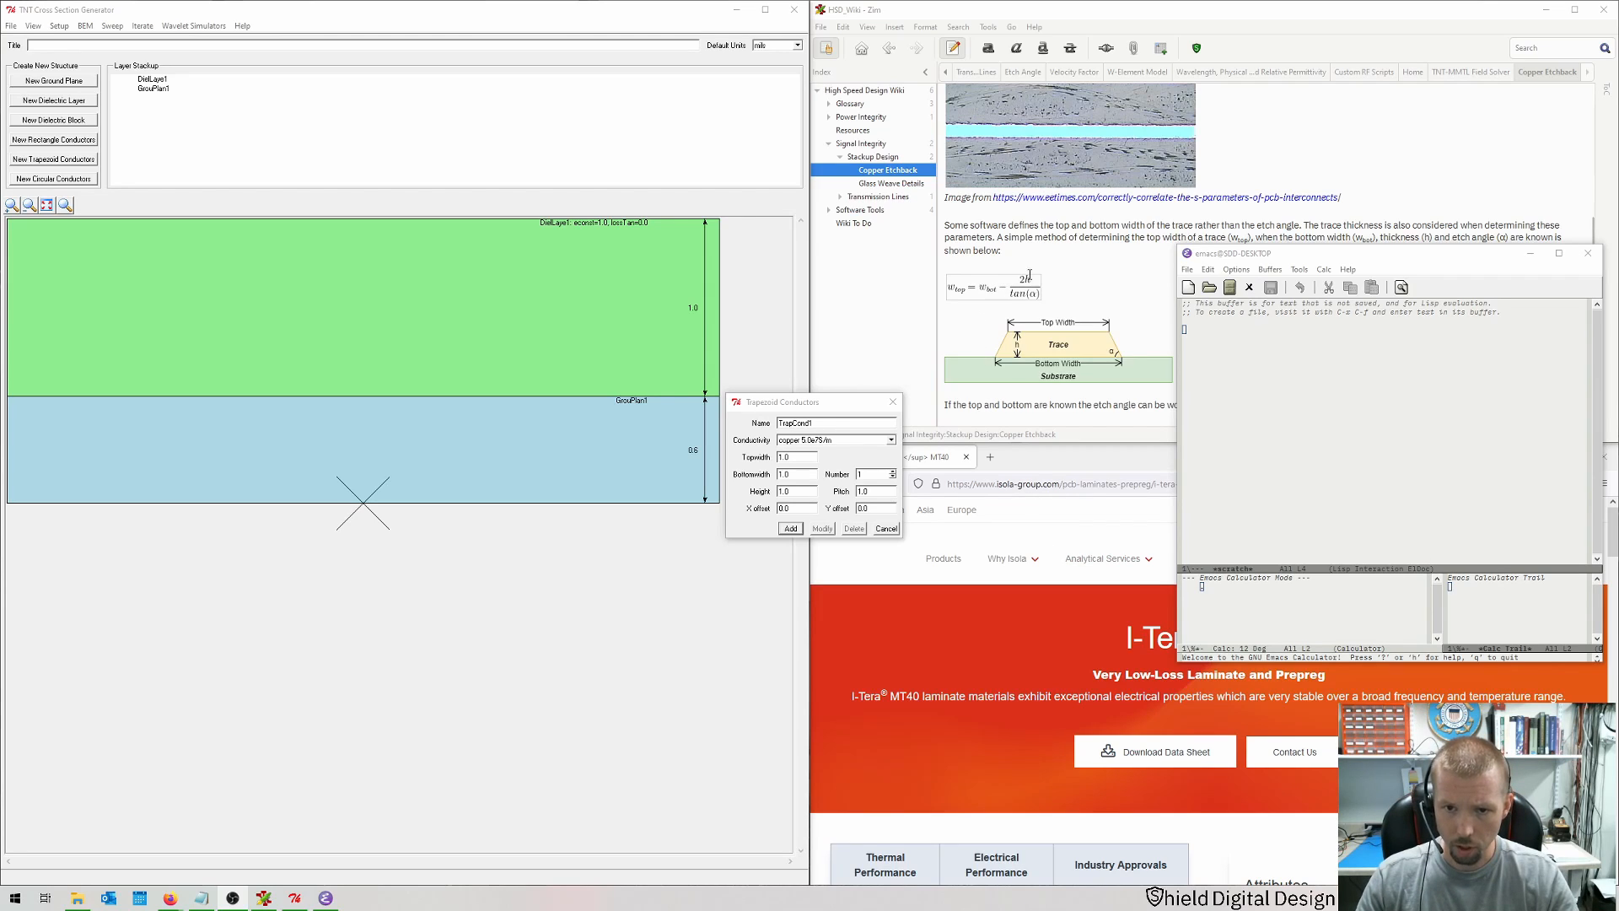
Step: Compute the trace's top width in the calculator as 8 minus 2×2 divided by tan(70°)
click(1207, 605)
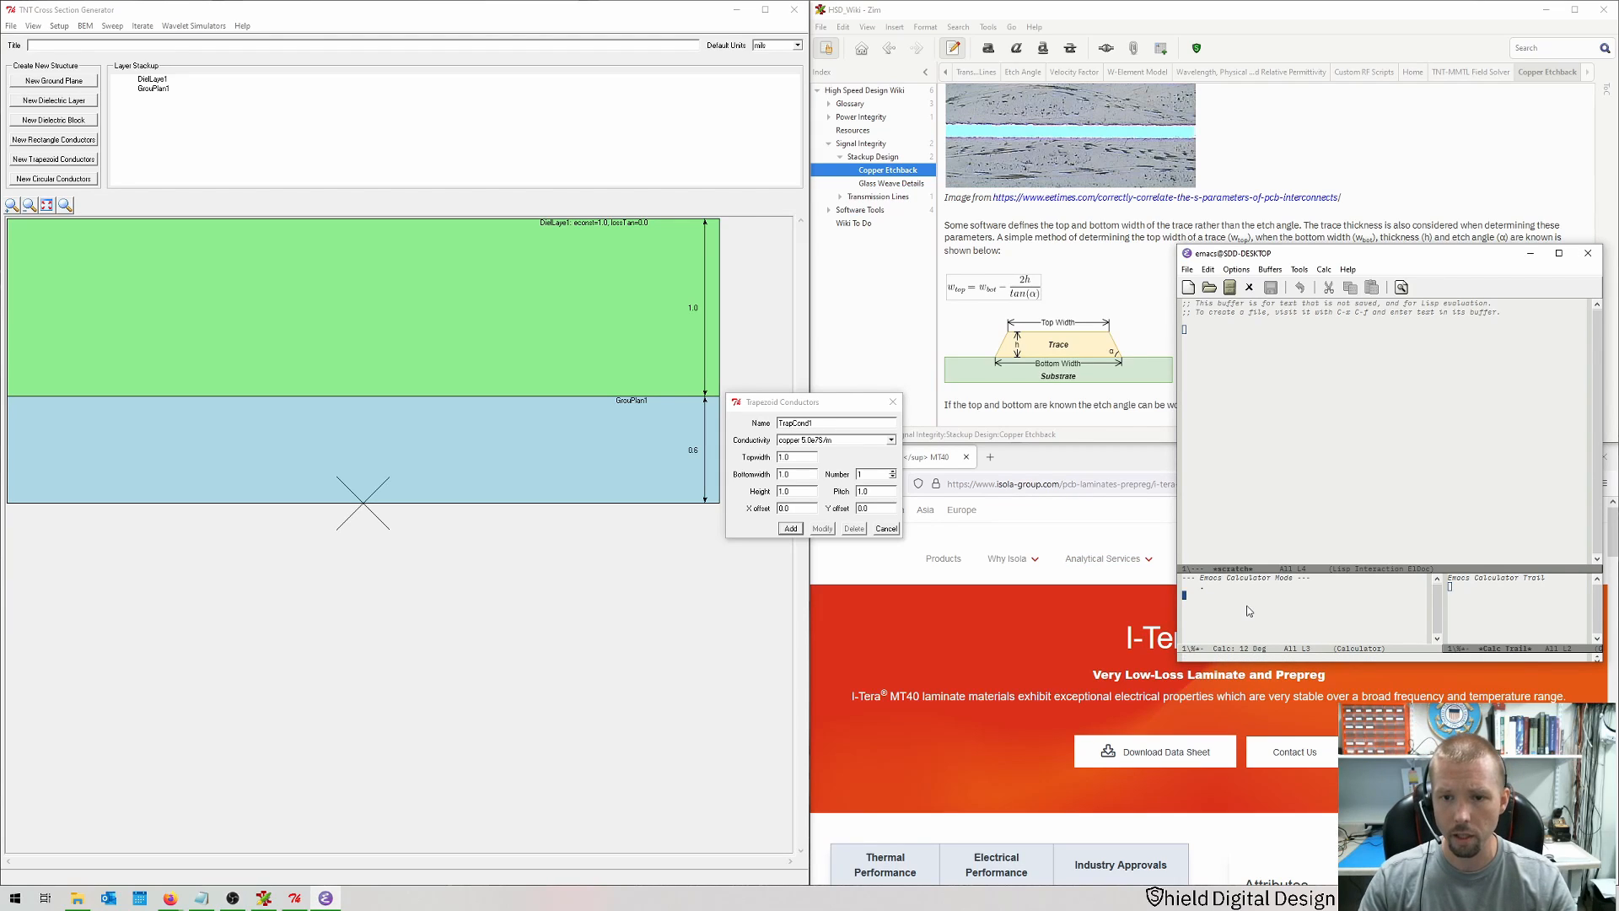
text(8)
key(Return)
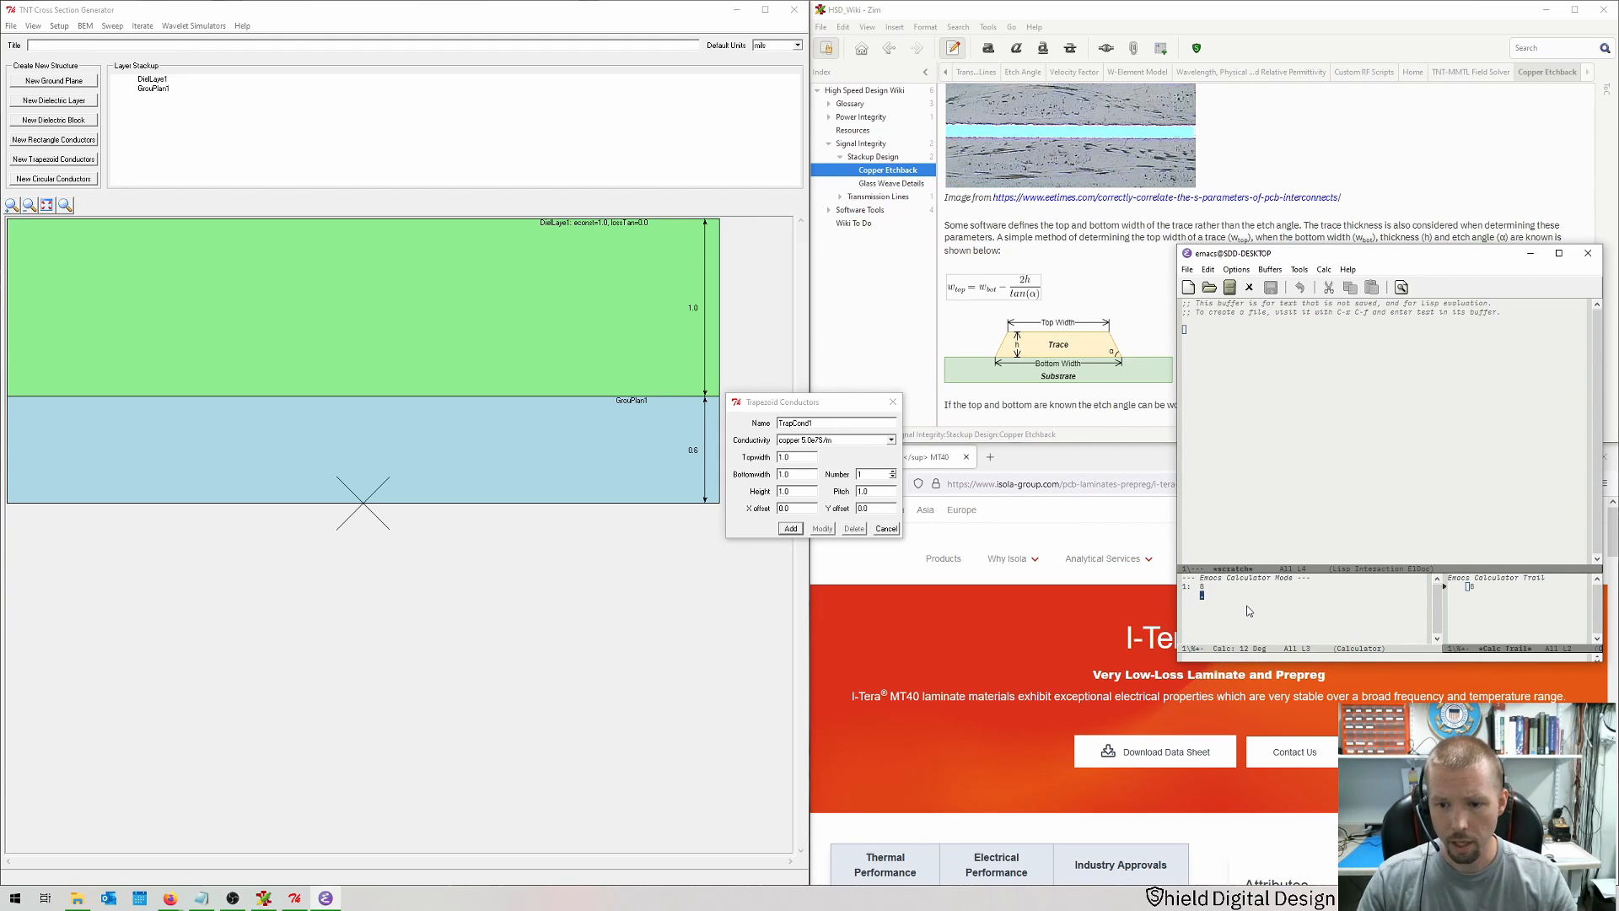
text(2)
key(Return)
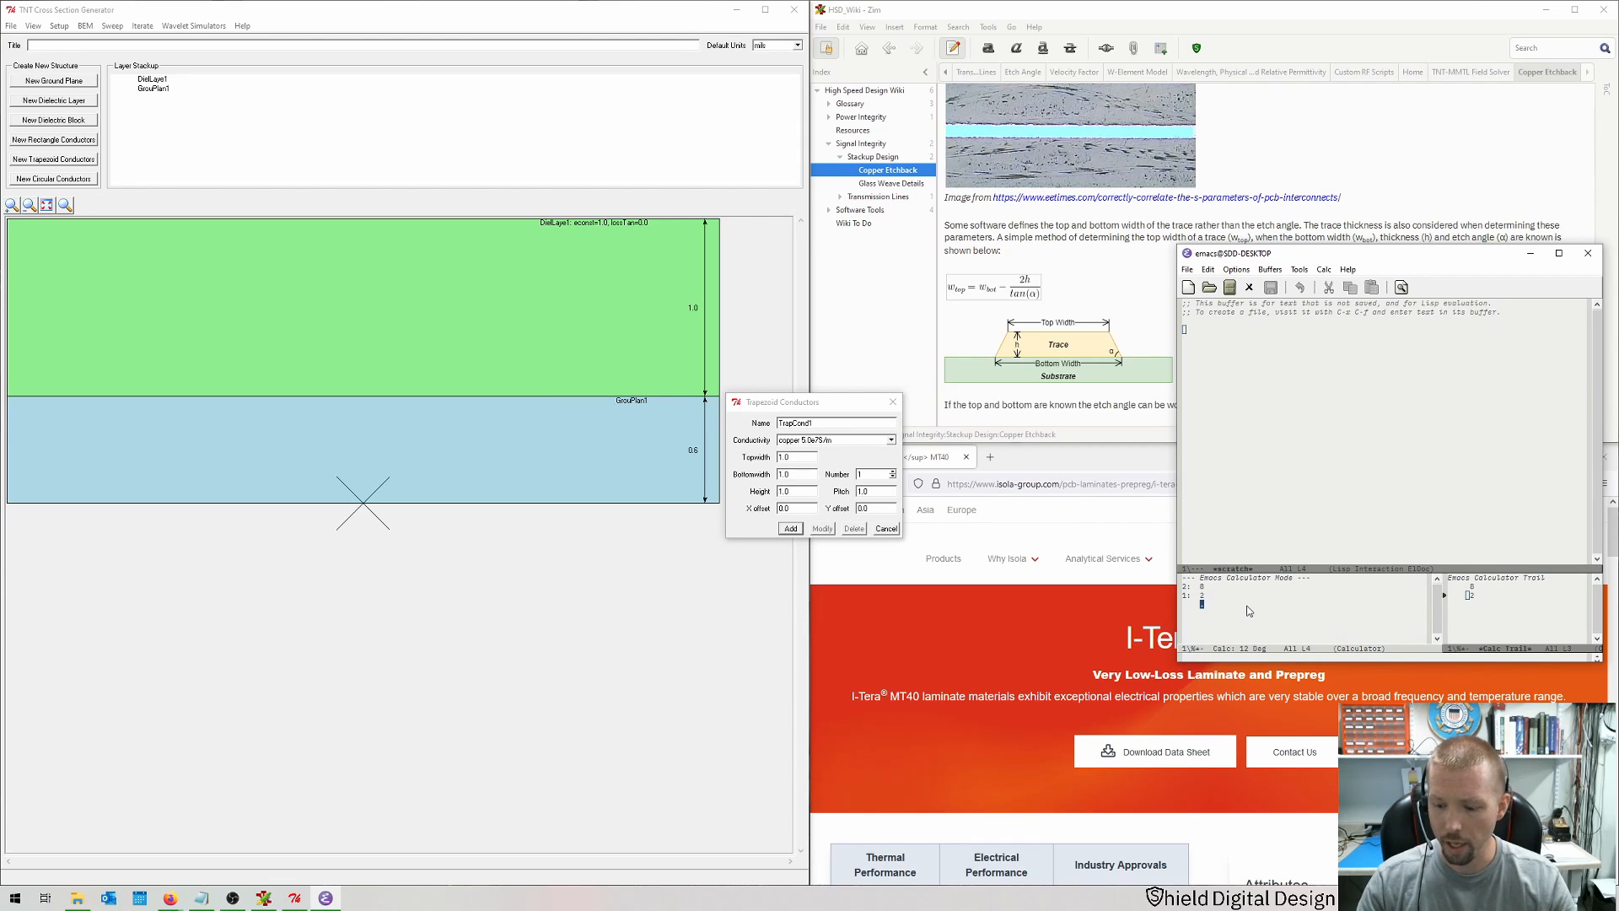
text(2+)
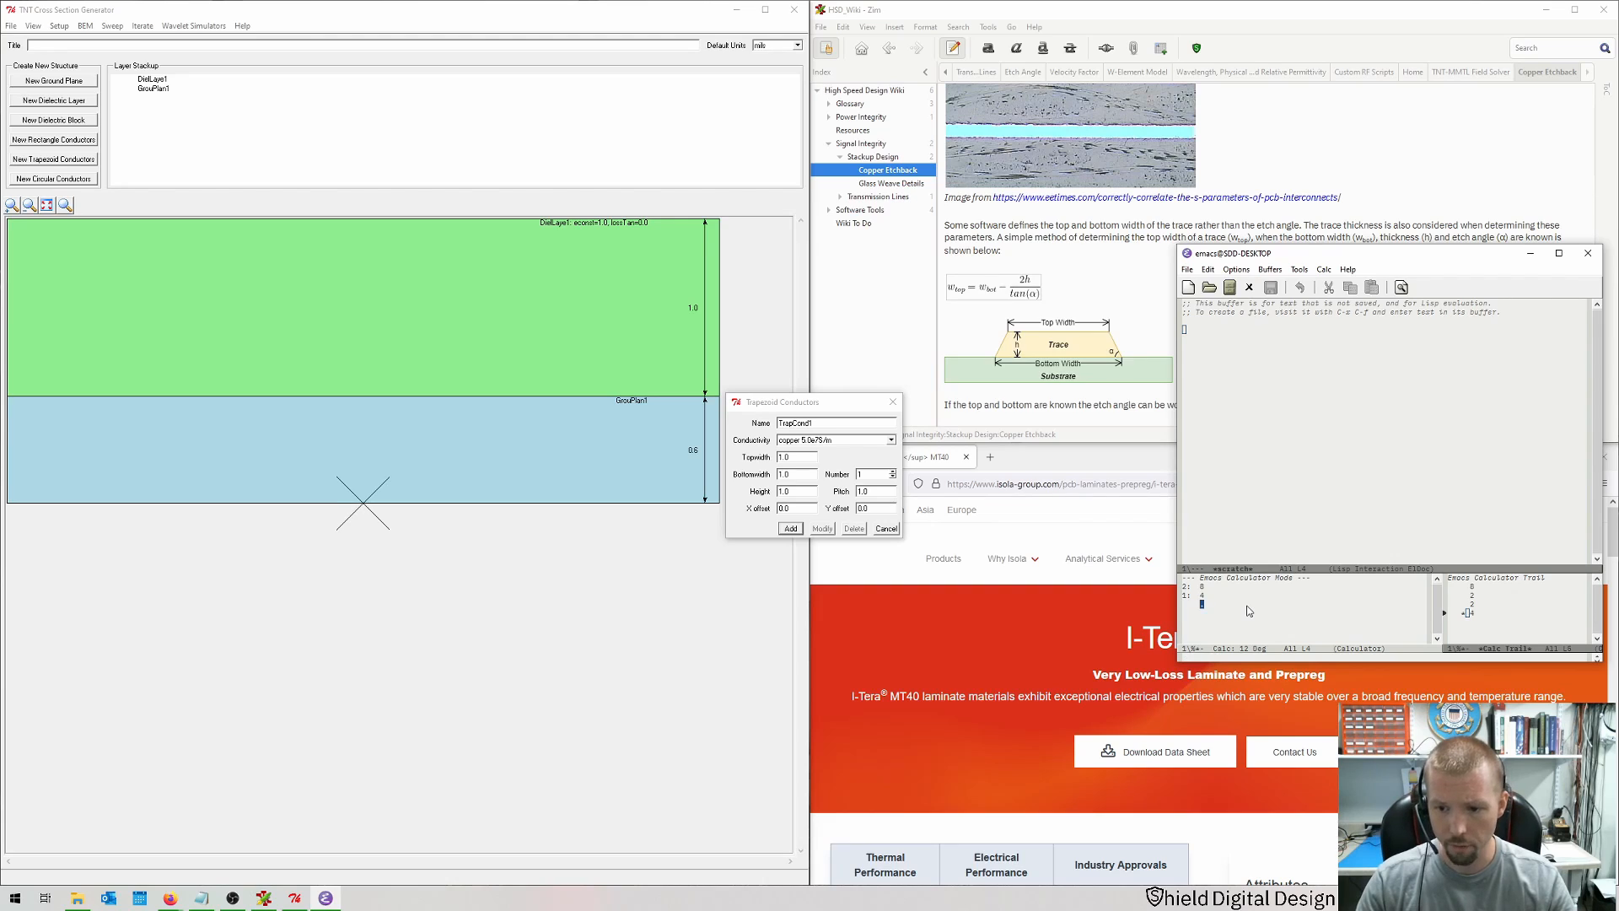
text(70)
key(Return)
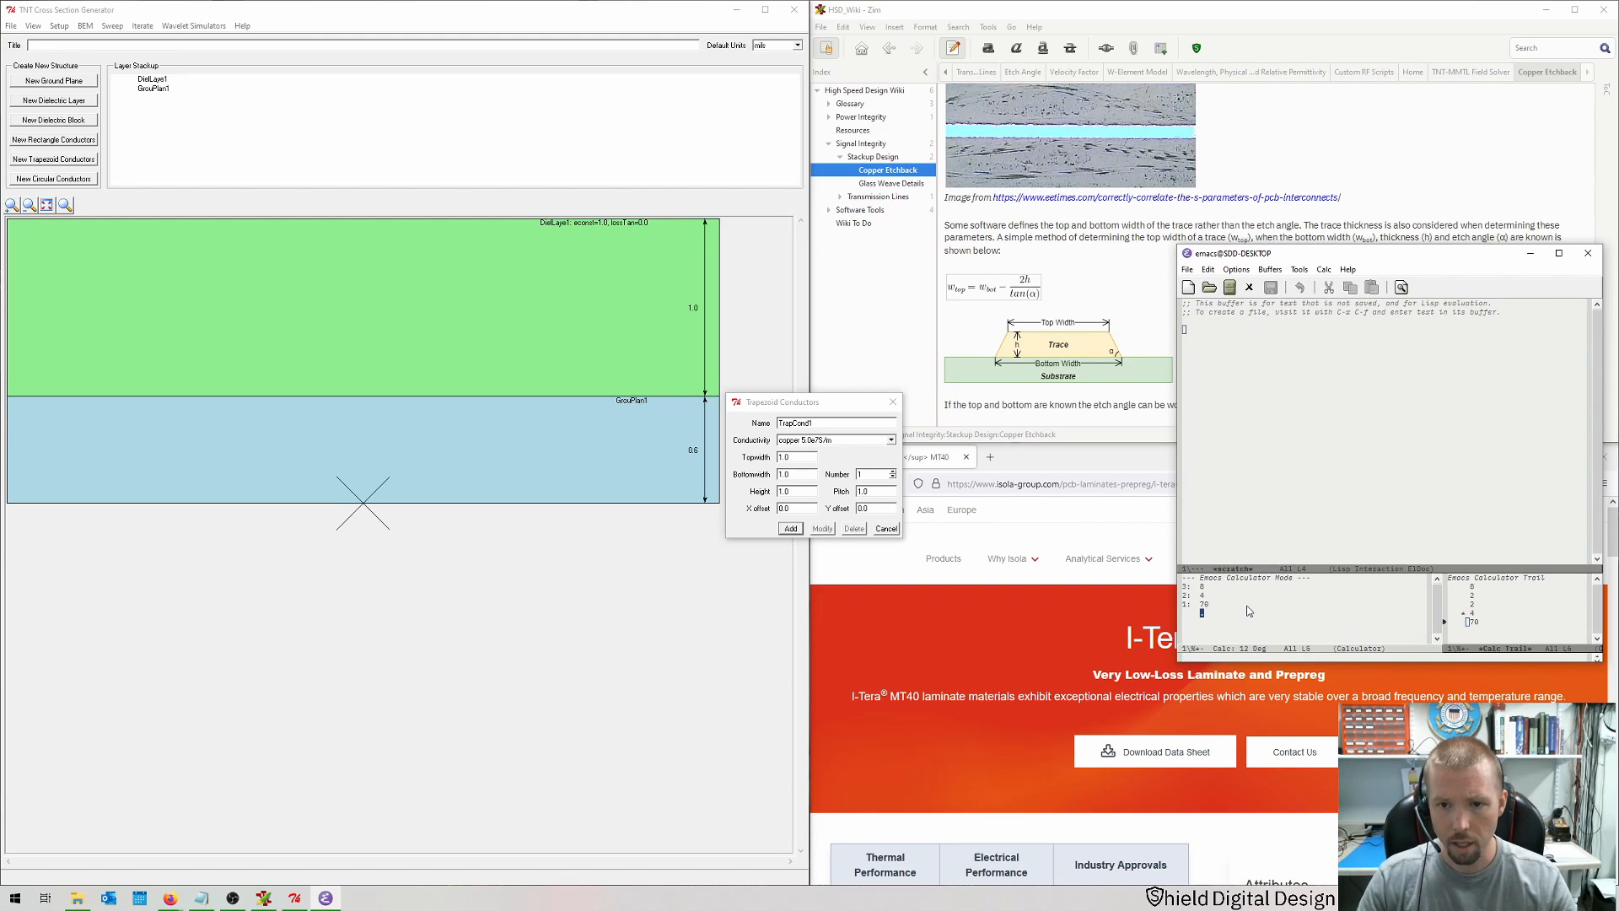
key(shift+t)
key(slash)
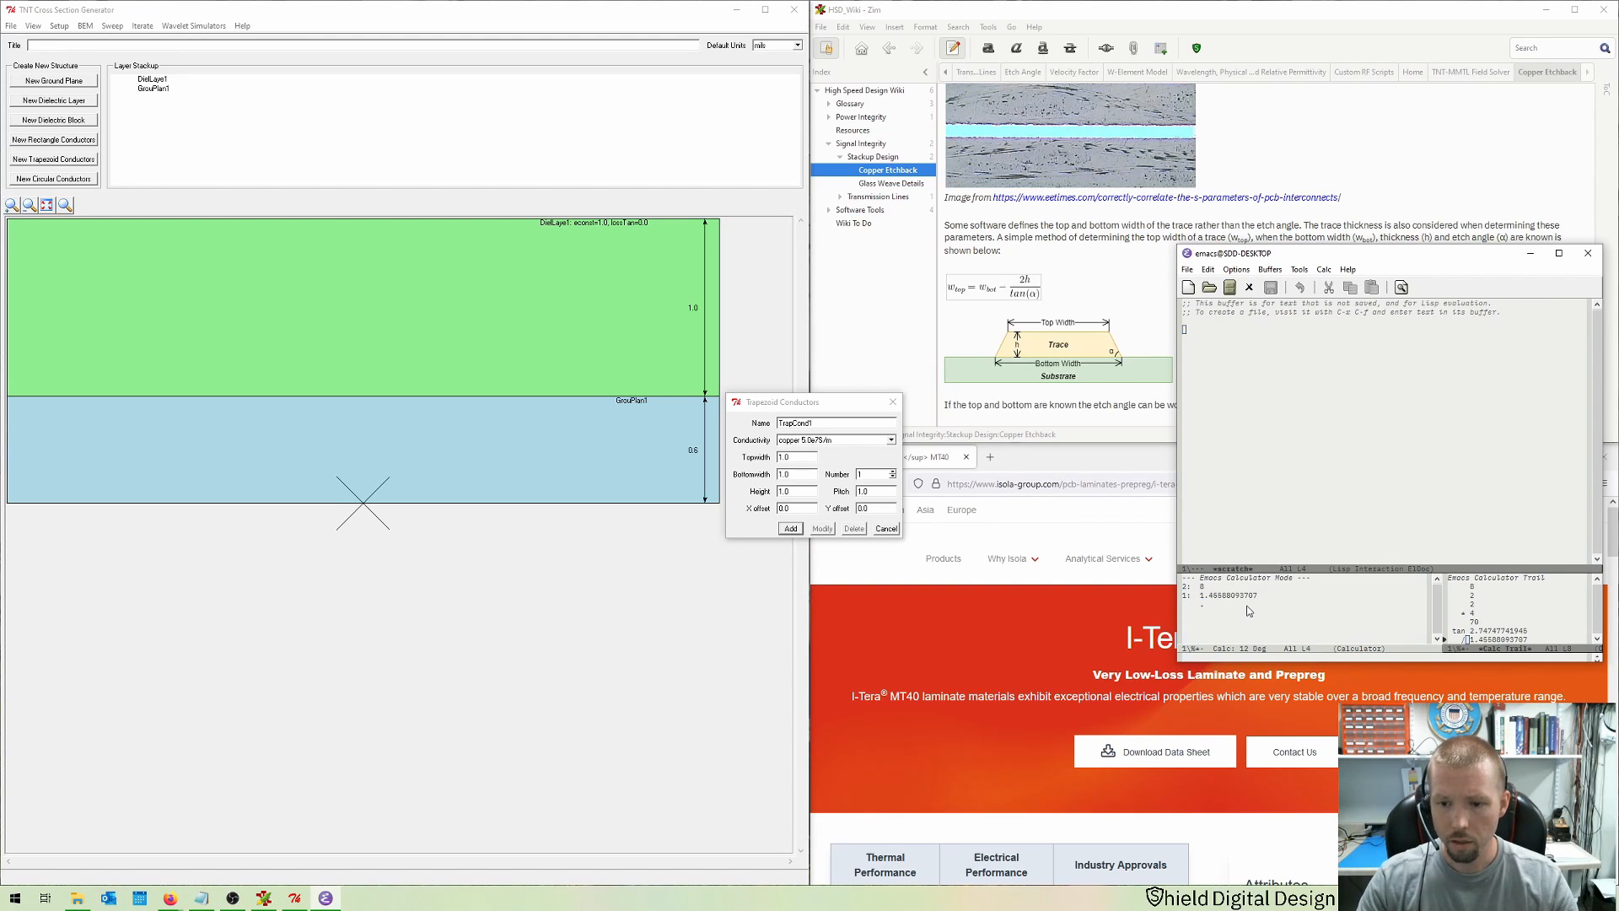
key(minus)
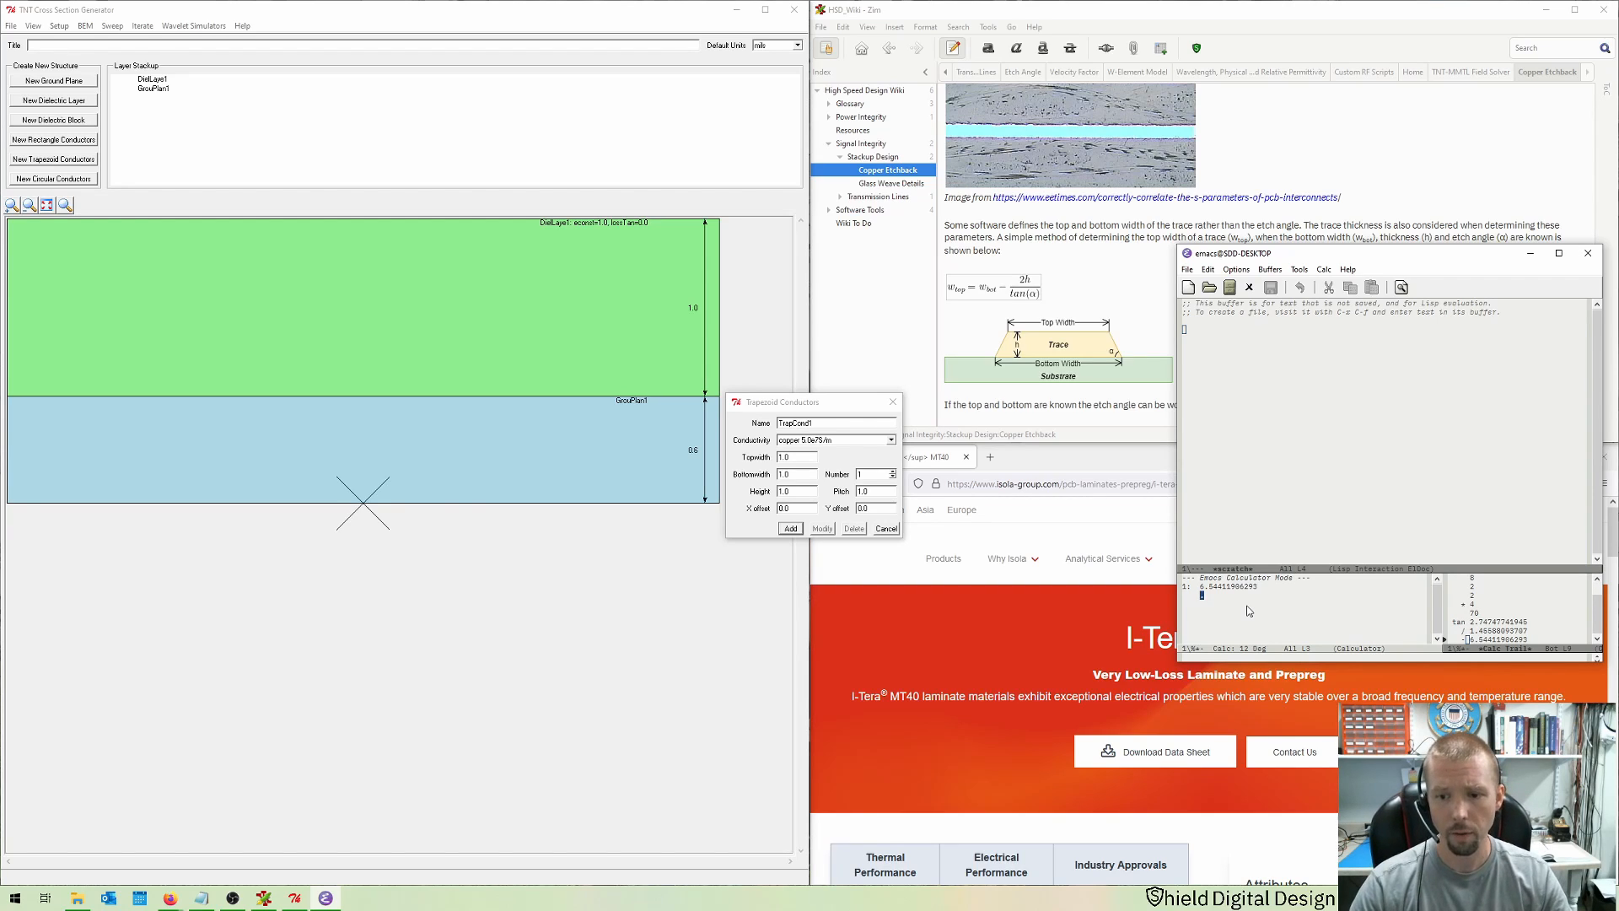
Step: Set the trapezoid conductor's top width to 6.5, bottom width to 8 and height to 2, and add it
click(757, 458)
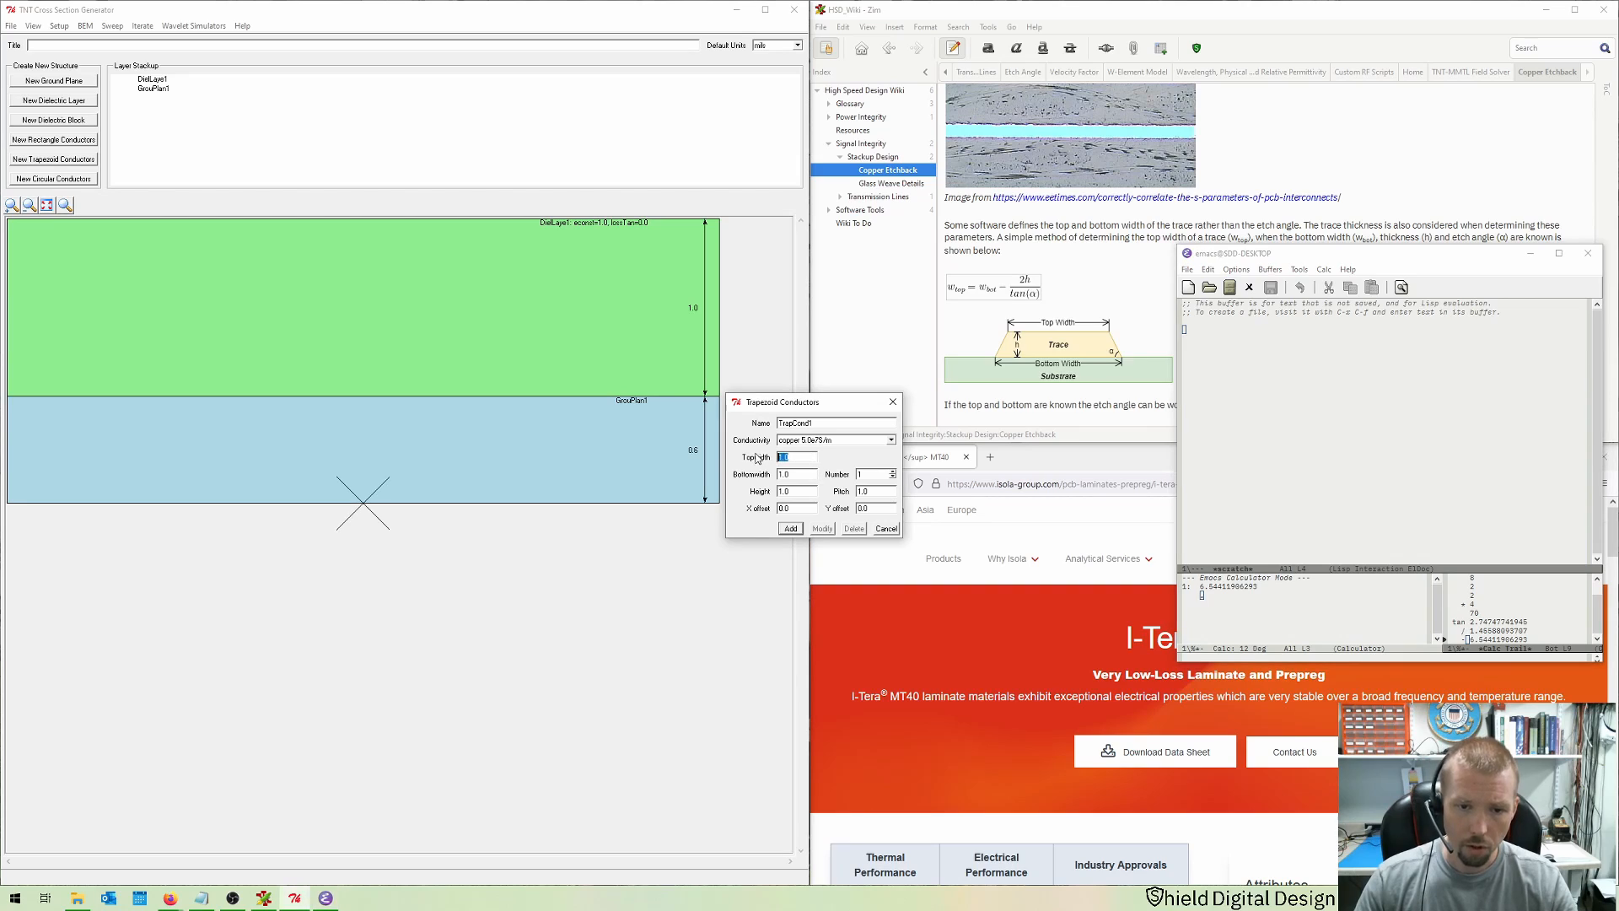
text(6.5)
key(Tab)
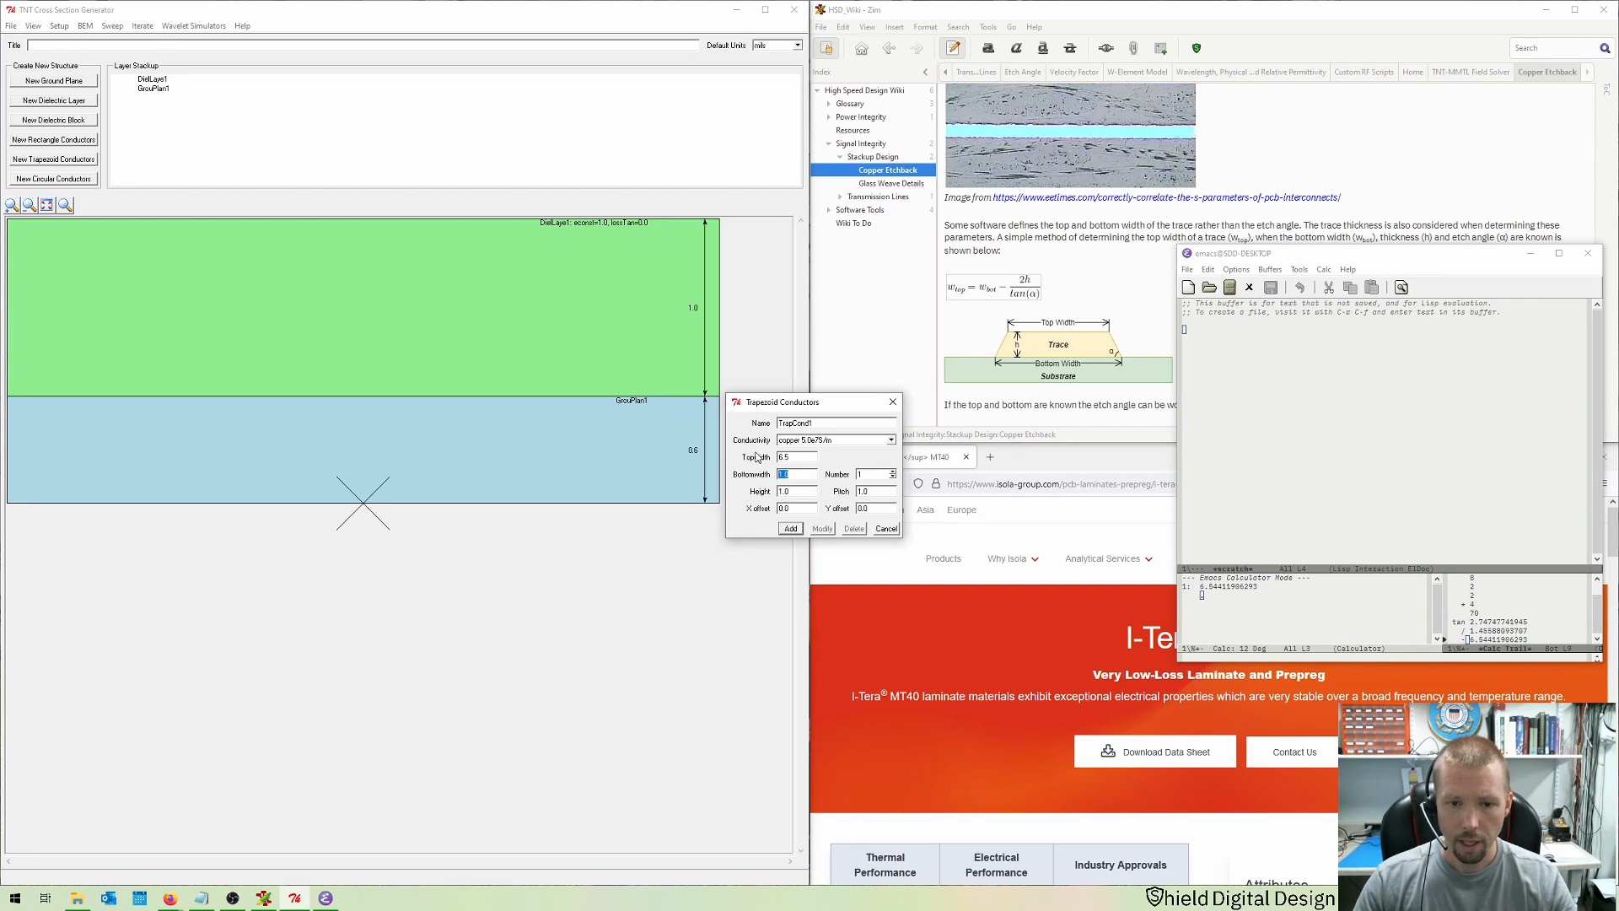
text(8)
key(Tab)
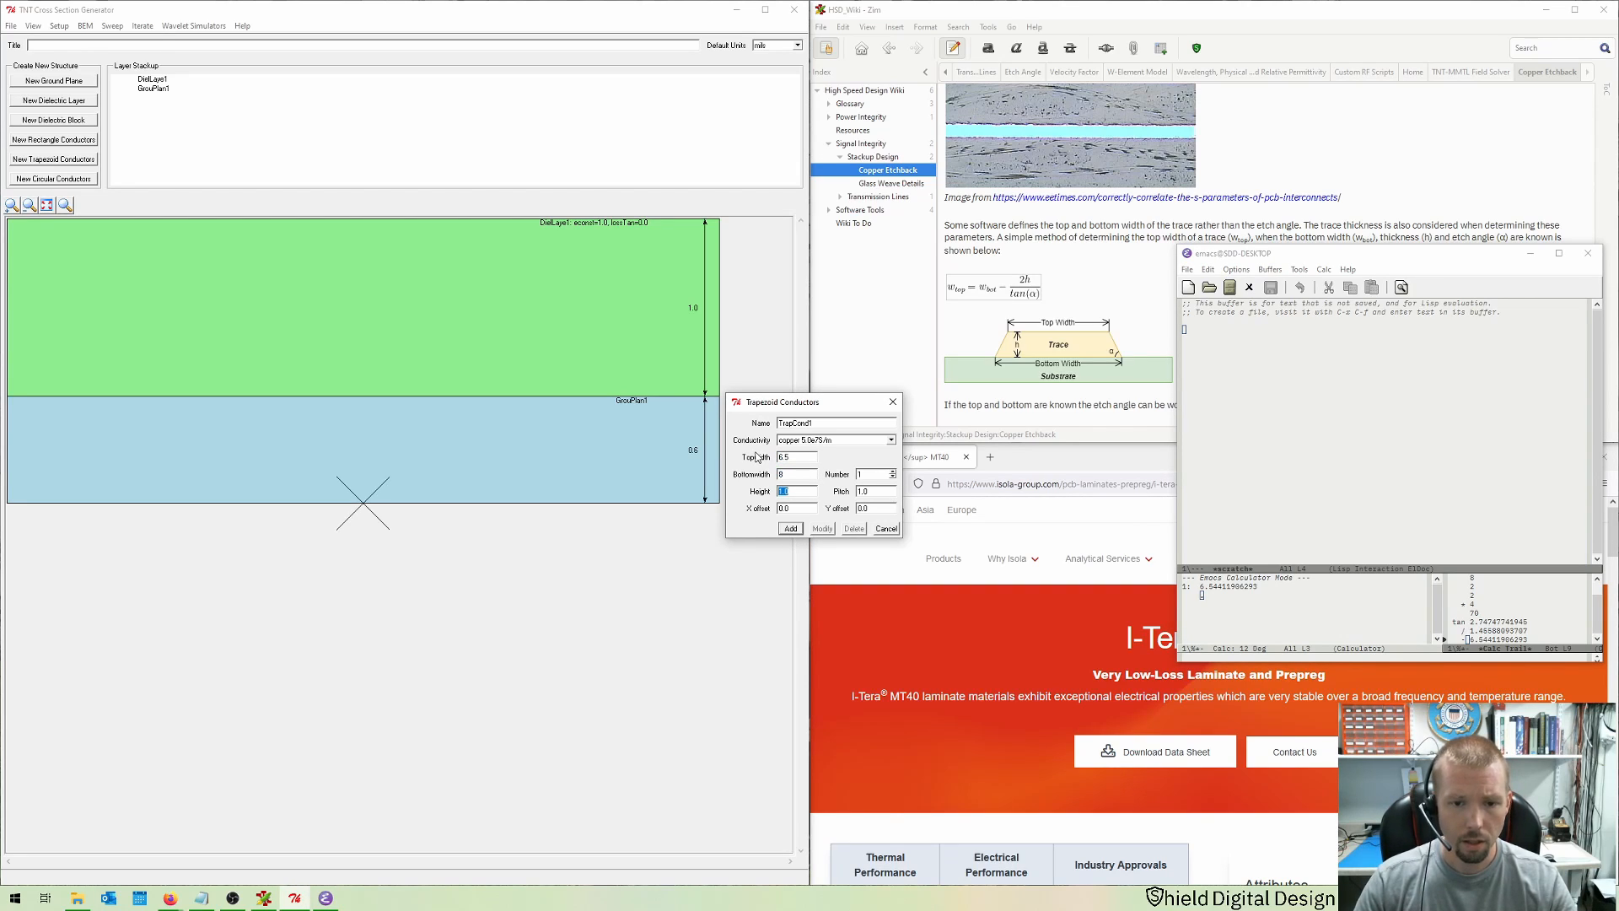
text(2)
key(Tab)
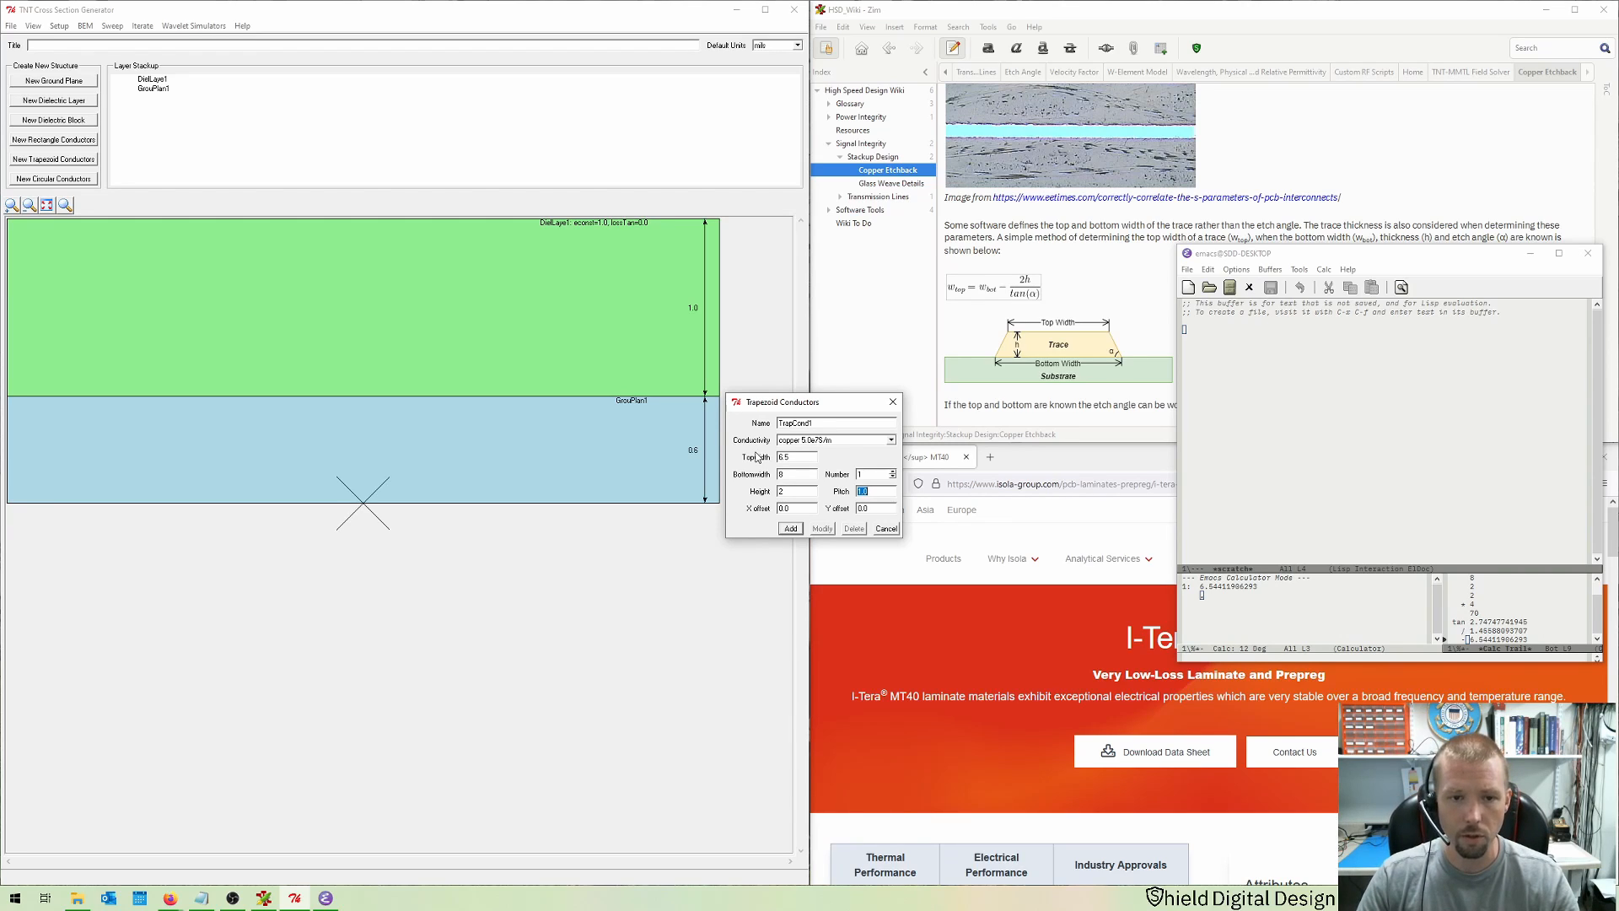
key(Return)
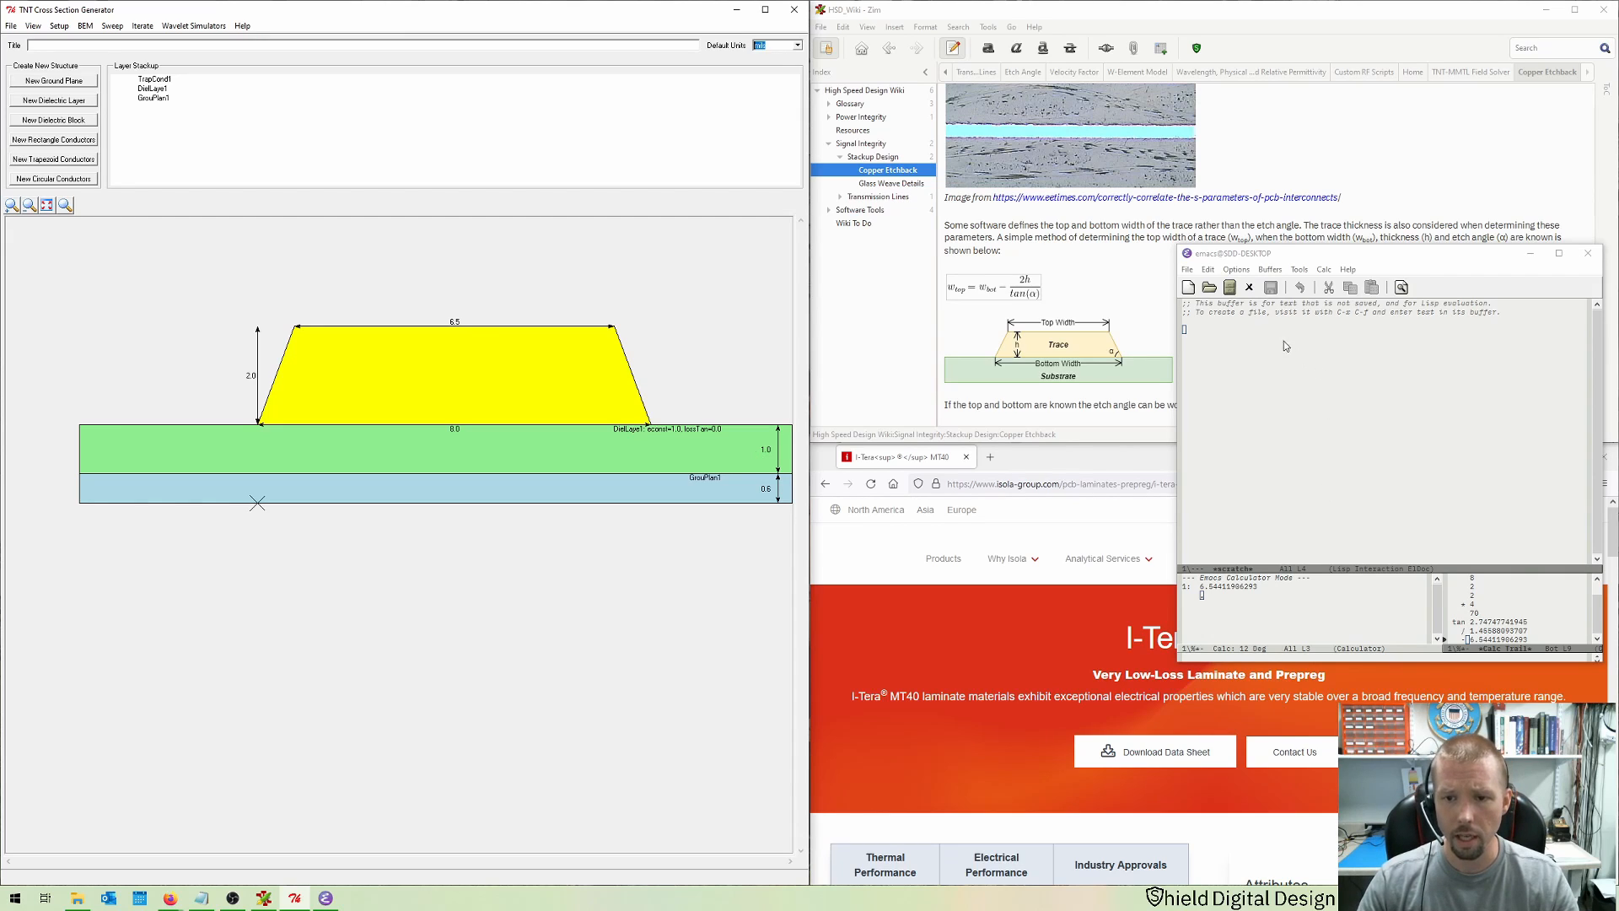
Step: Add a second dielectric layer 2.5 mils thick covering the trace
click(1530, 253)
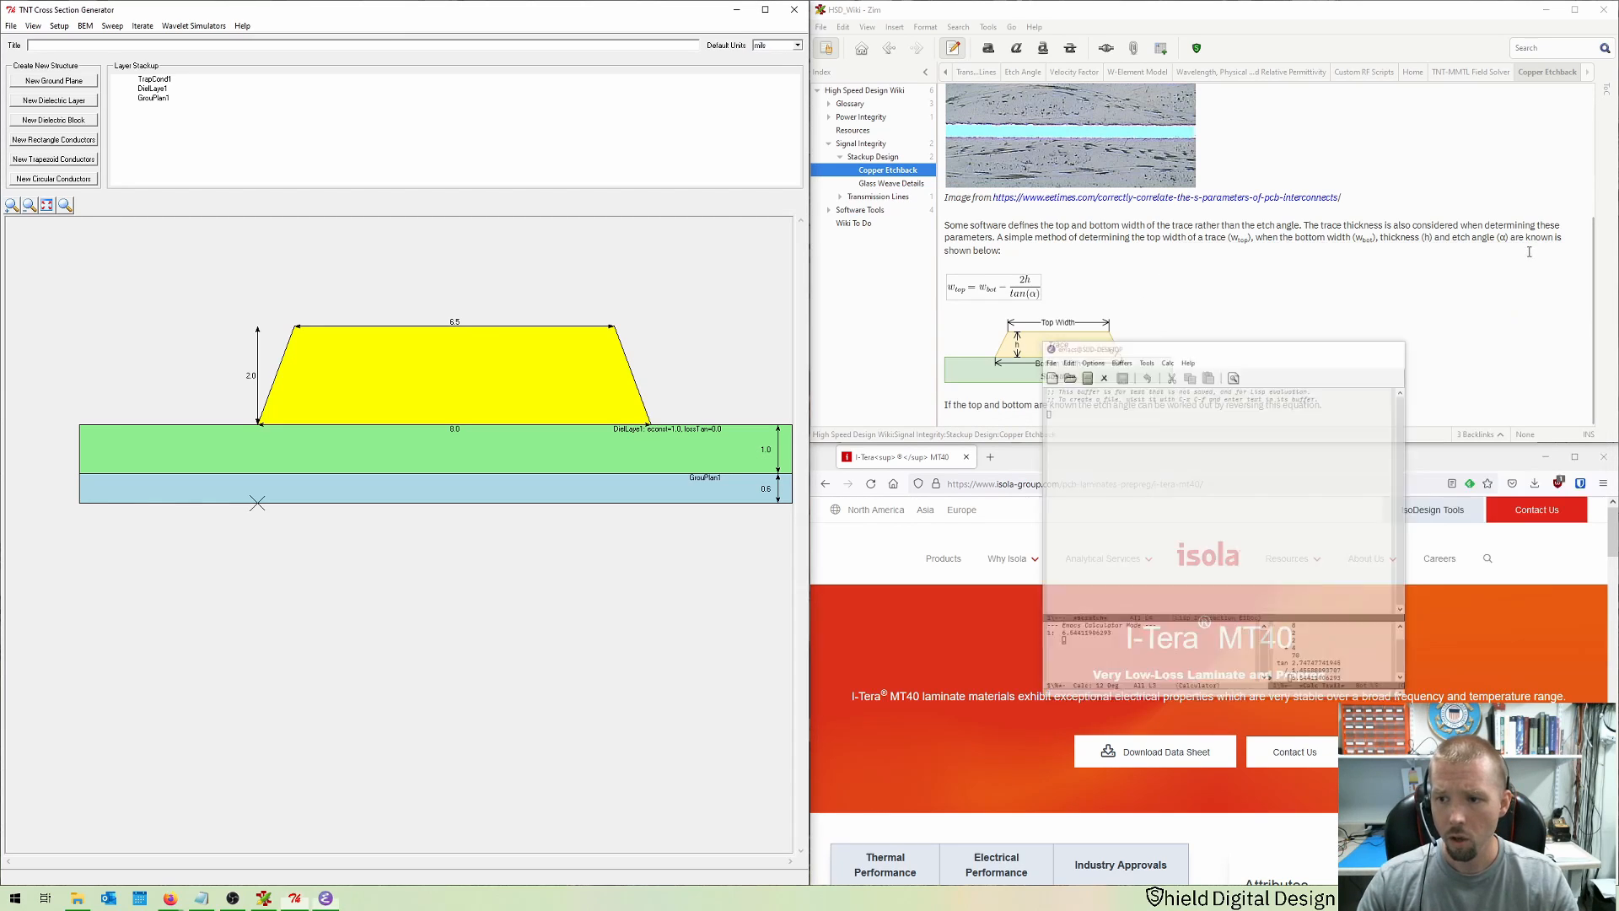
scroll(1463, 286, up, 5)
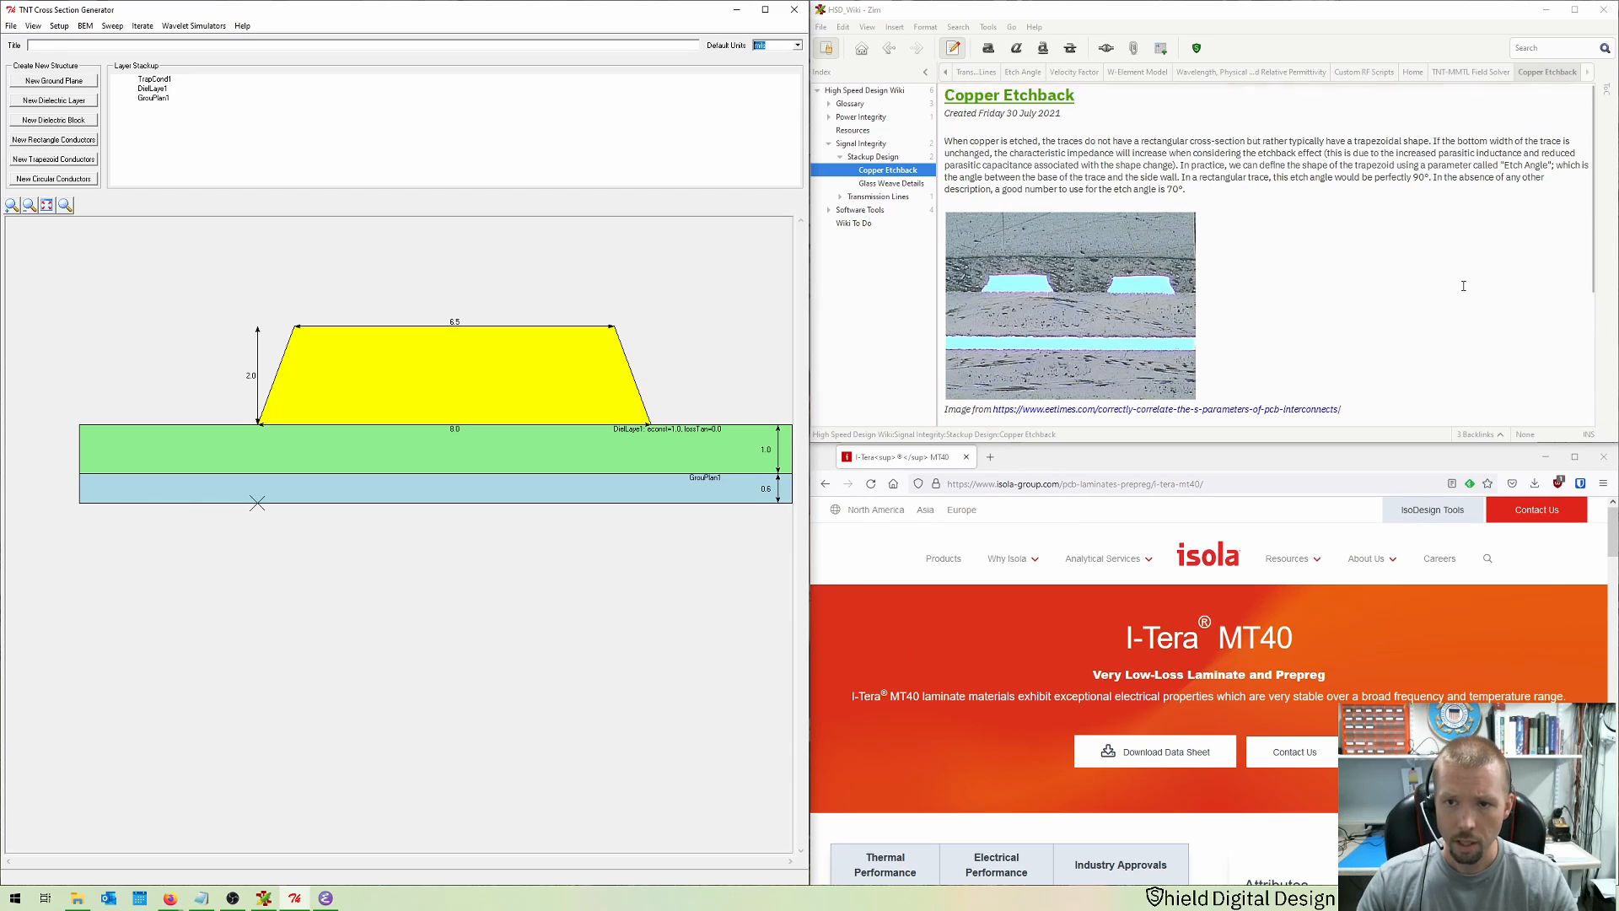
scroll(1464, 286, down, 5)
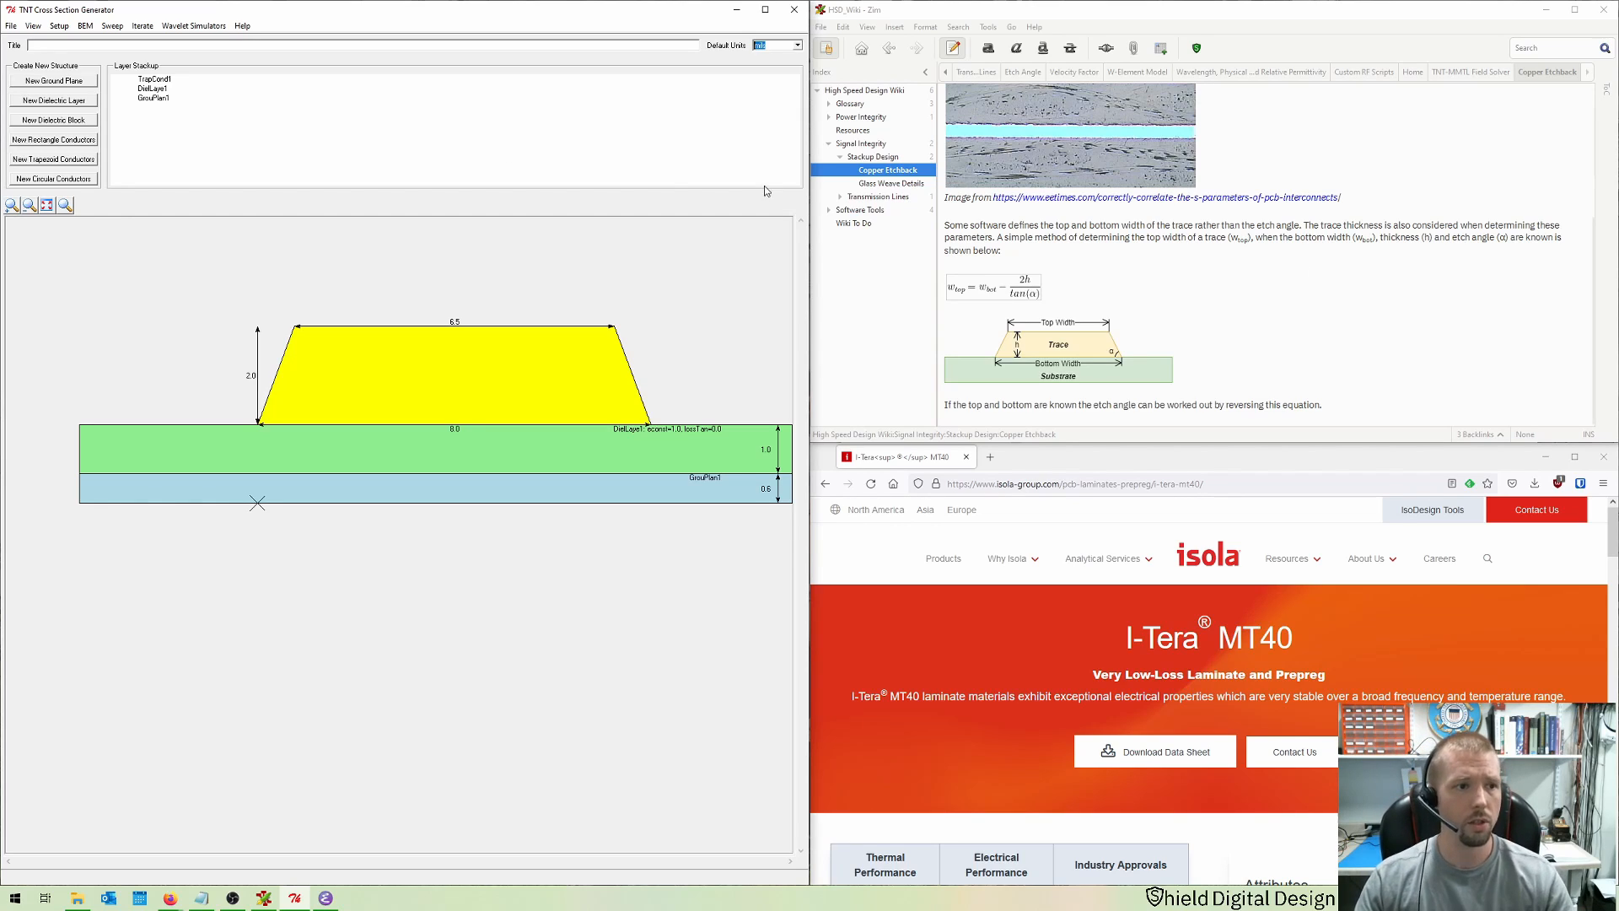
click(41, 105)
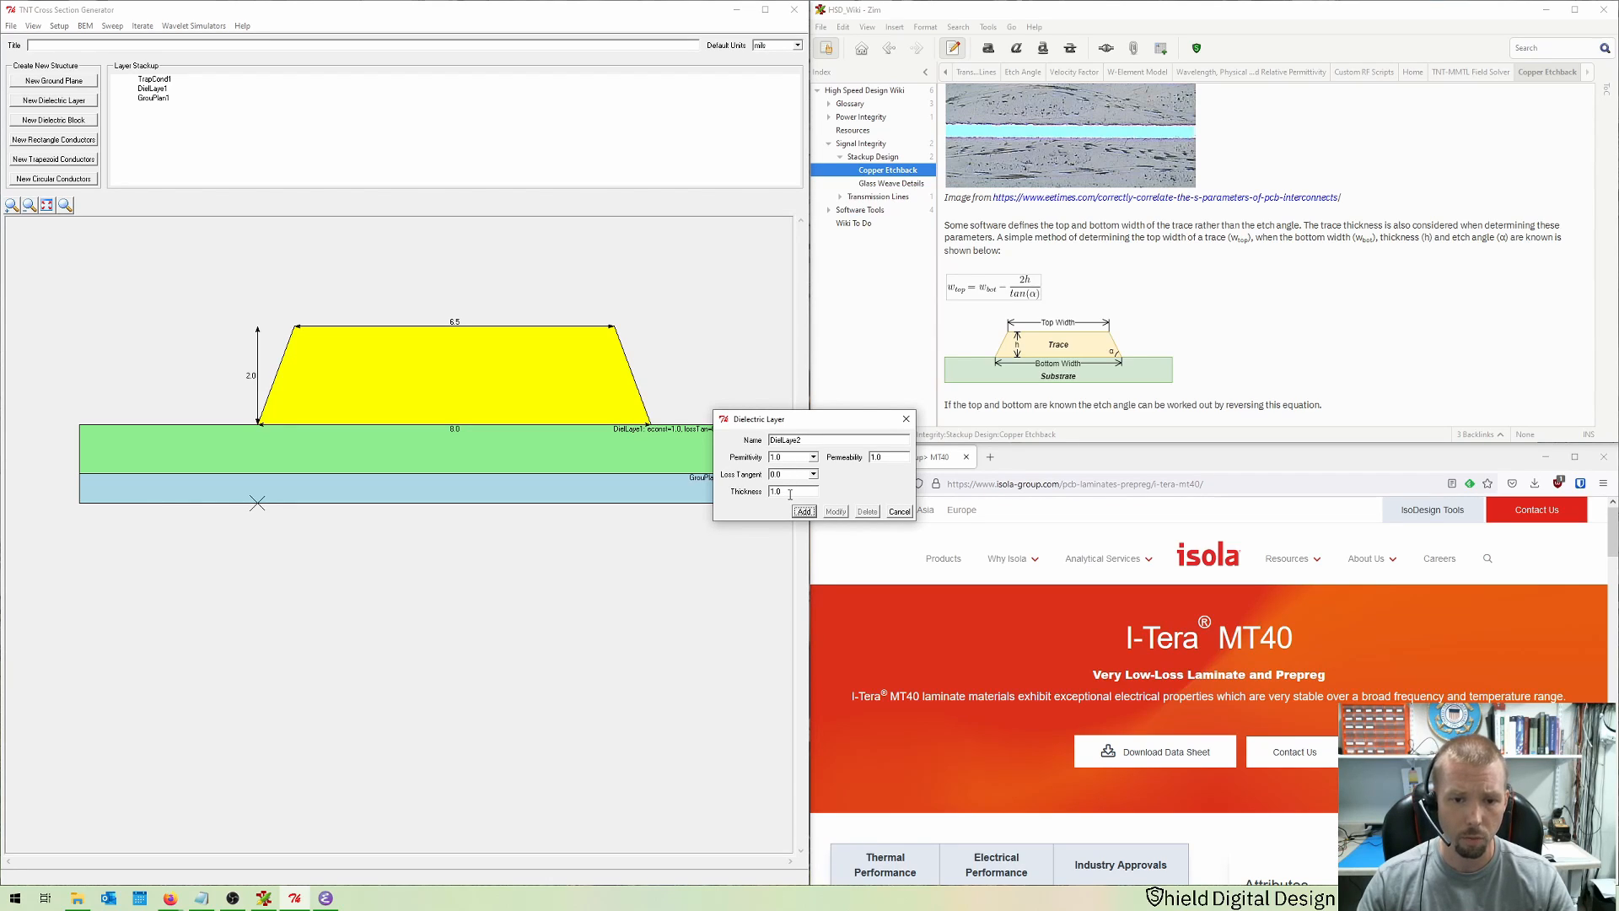
drag(790, 493, 747, 501)
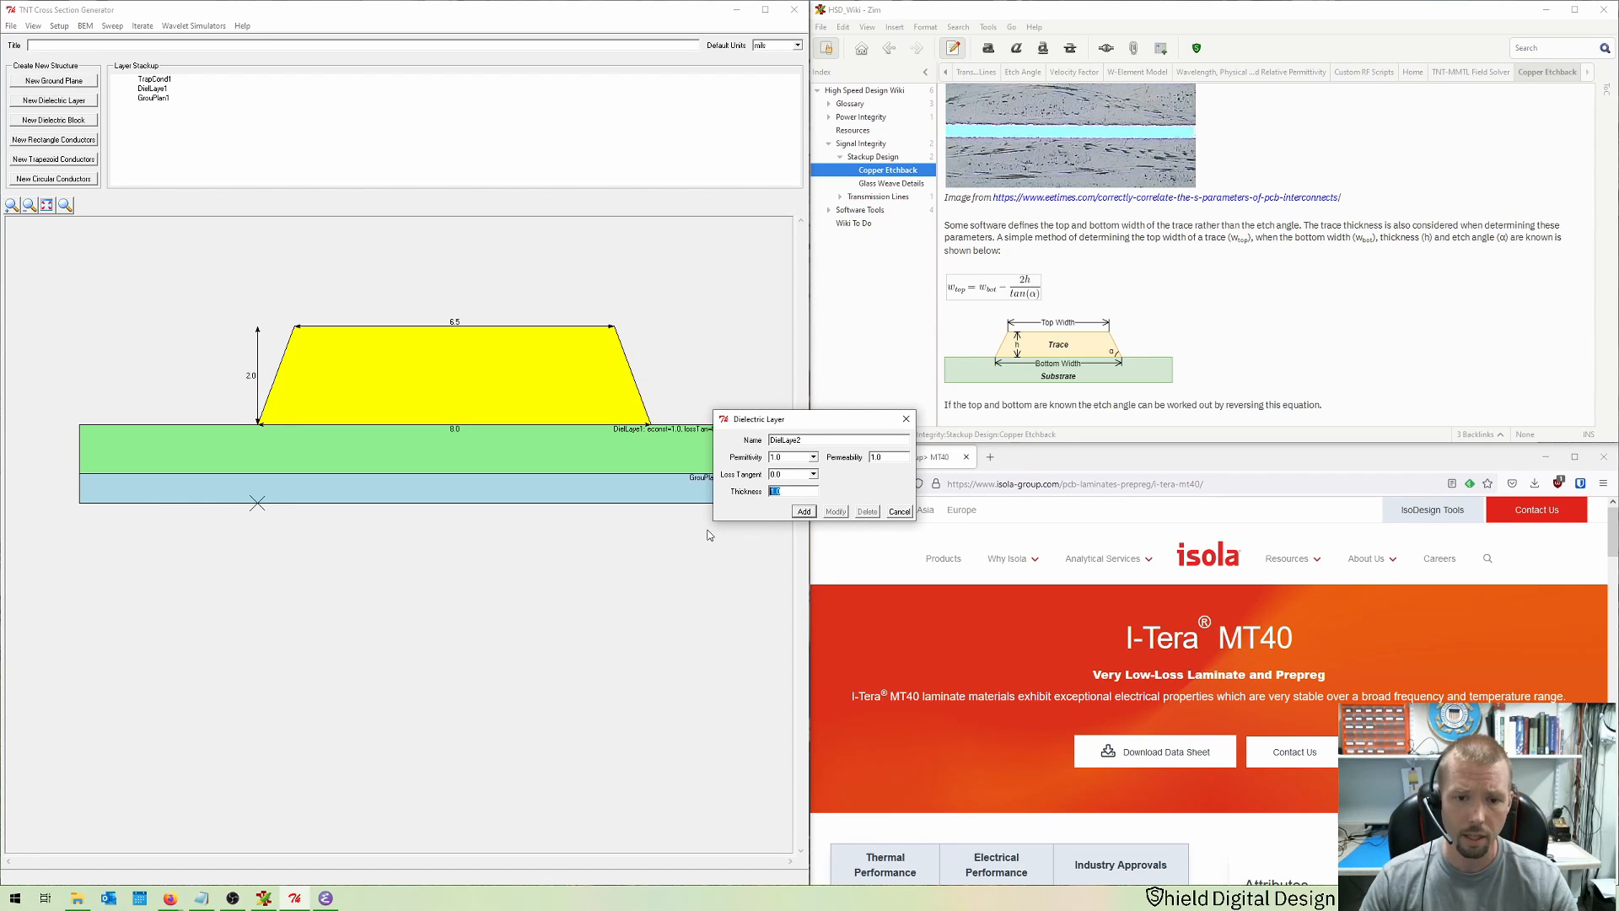
text(3)
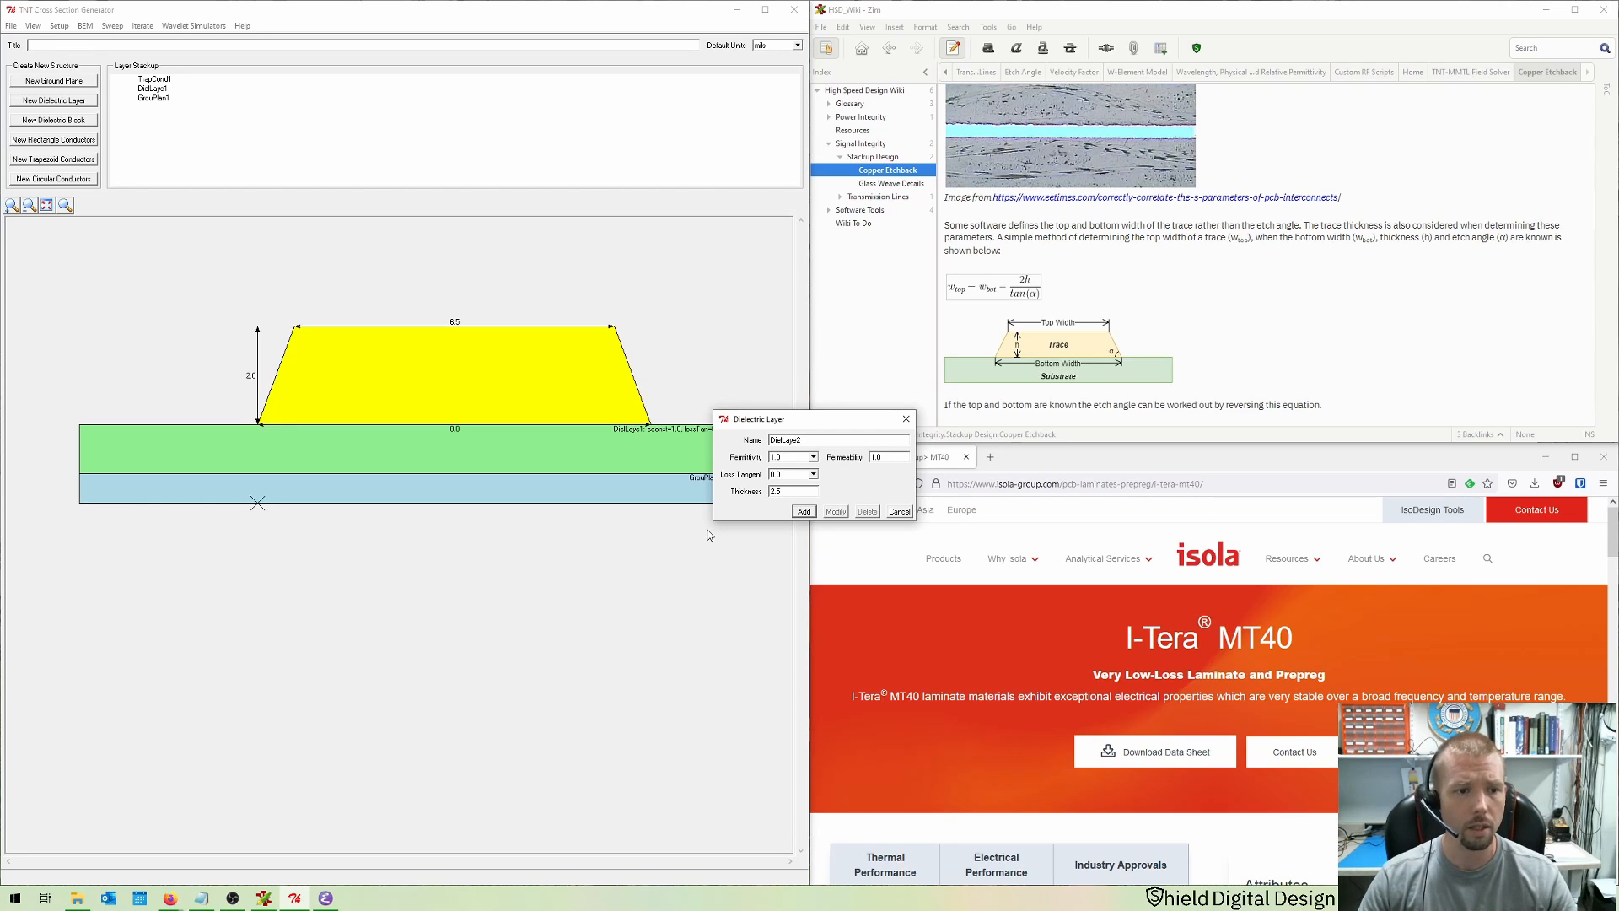
key(Return)
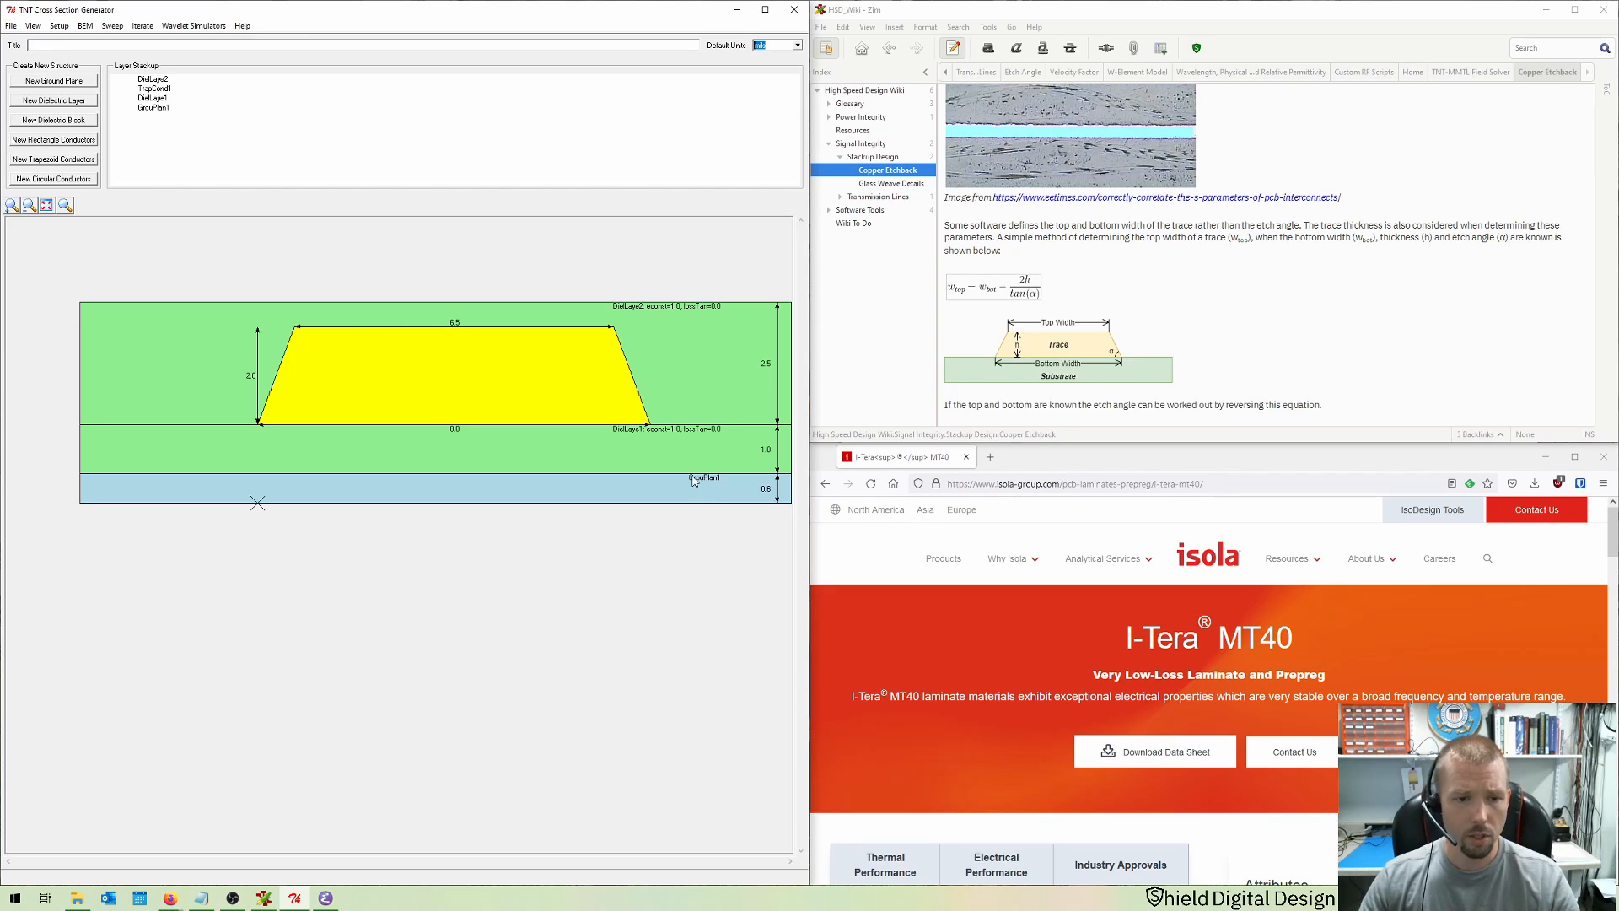
Step: Set the upper dielectric layer's permittivity to 3.9 and loss tangent to 0.027
double_click(690, 373)
drag(772, 418, 599, 534)
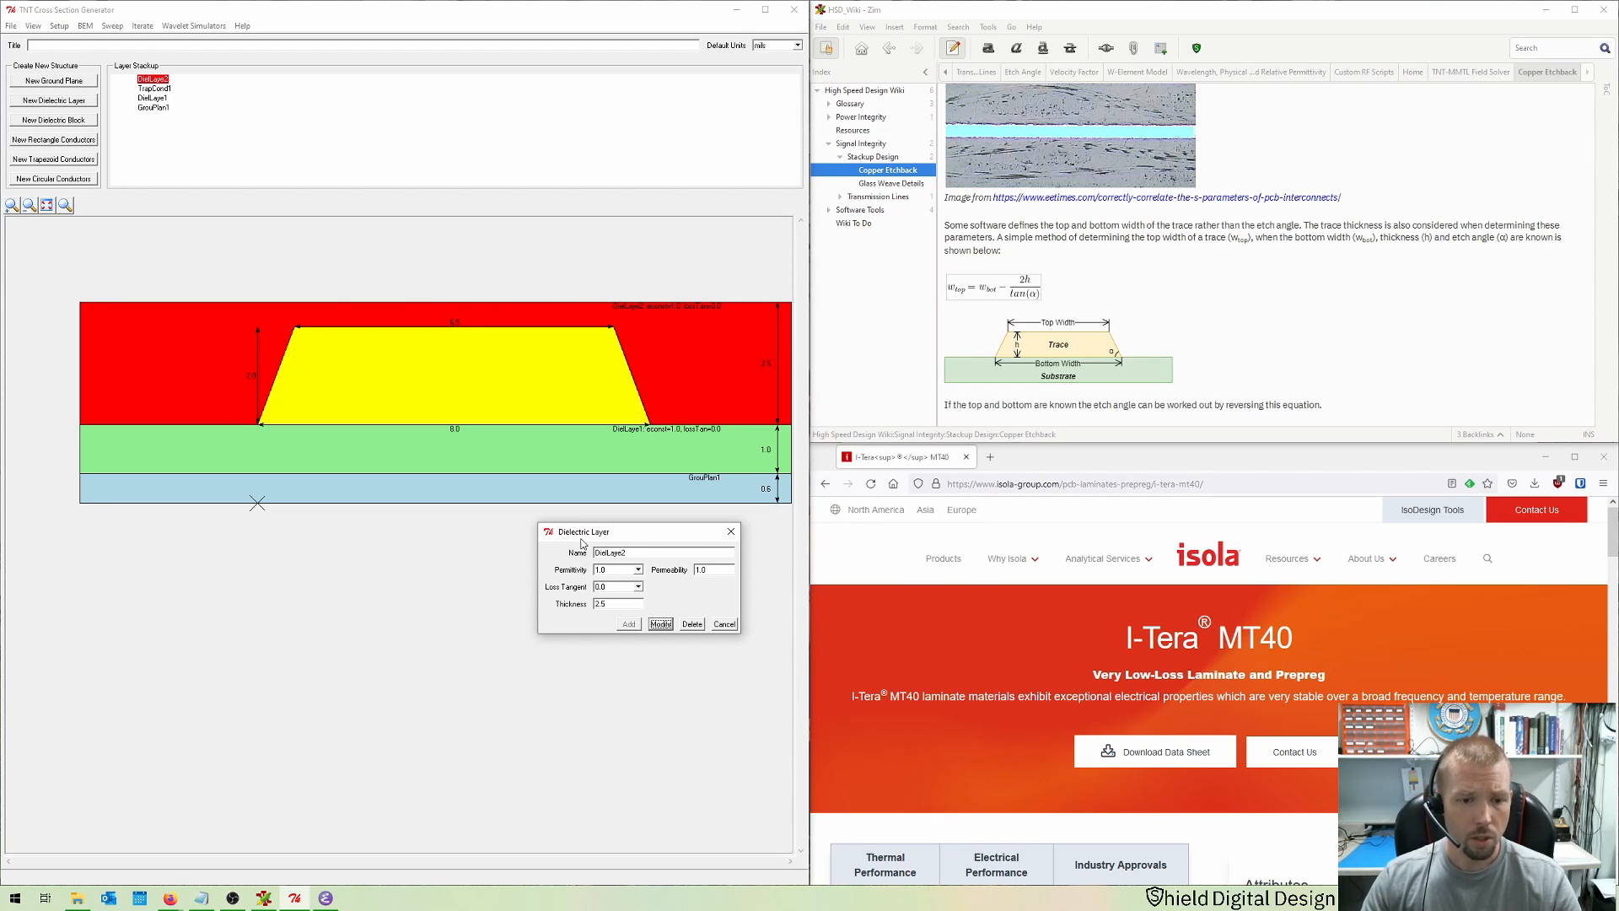
key(Tab)
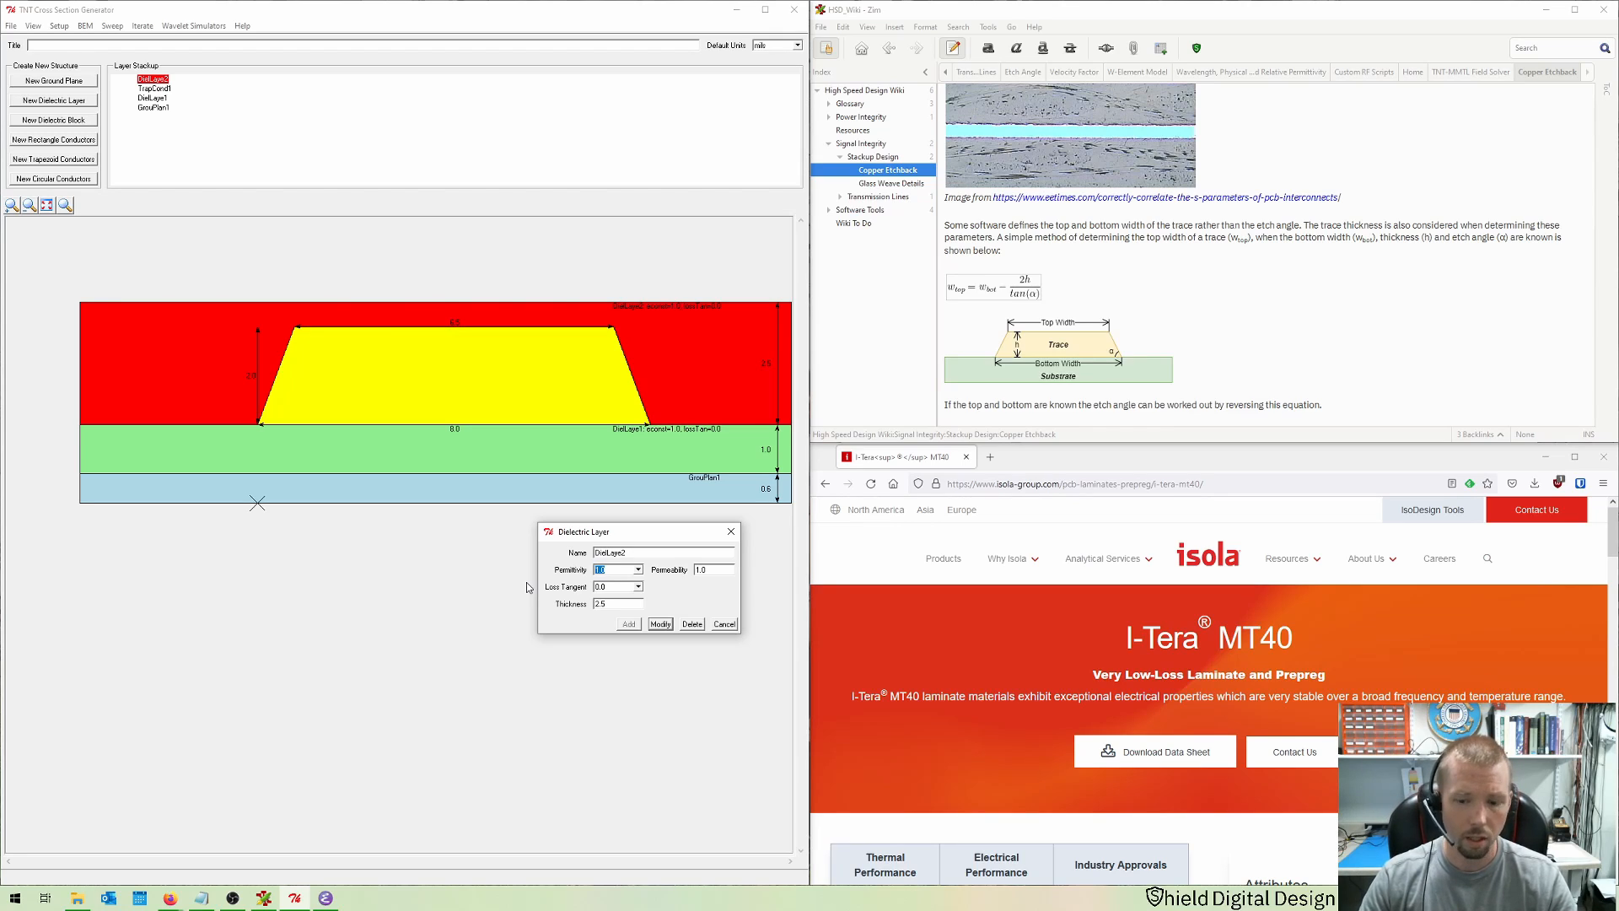
text(3.9)
key(Tab)
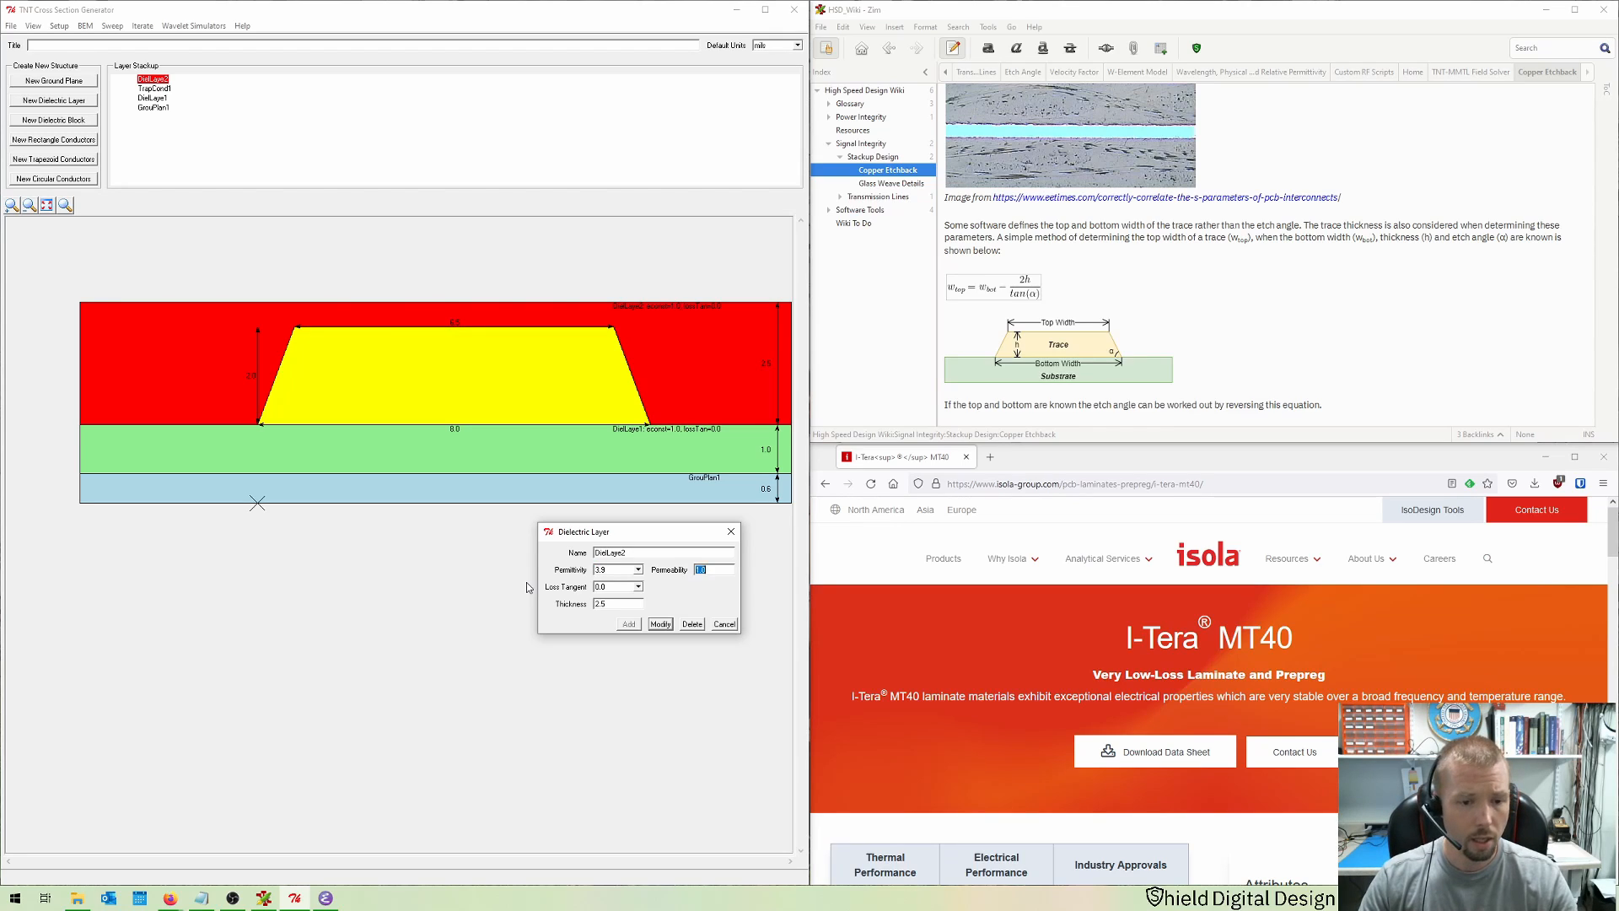
key(Tab)
text(0.0)
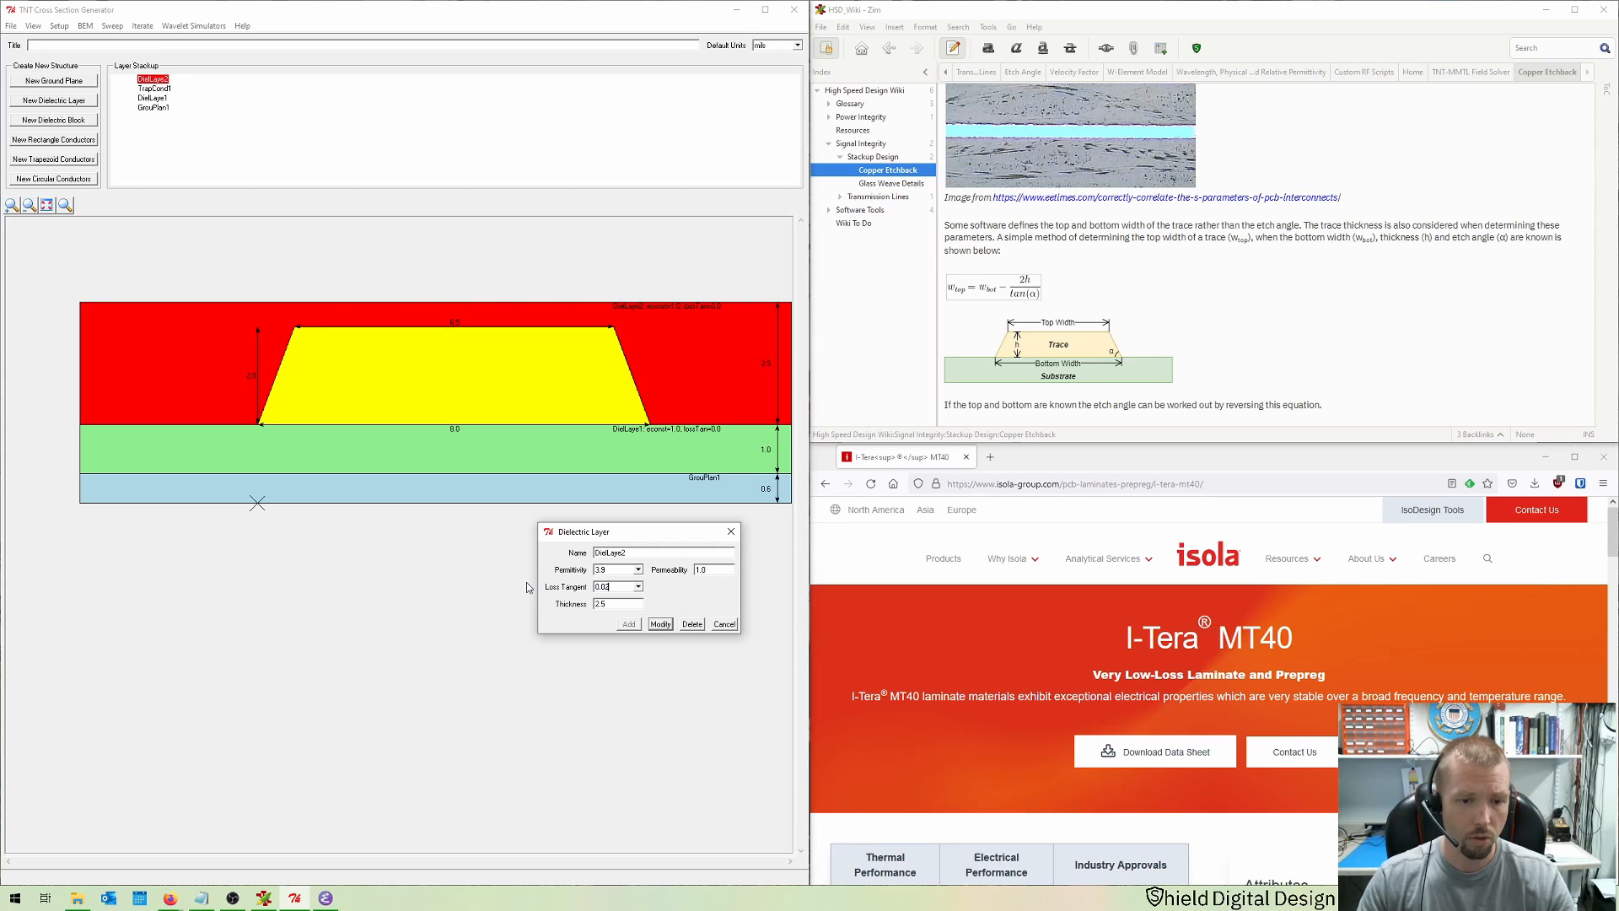
text(27)
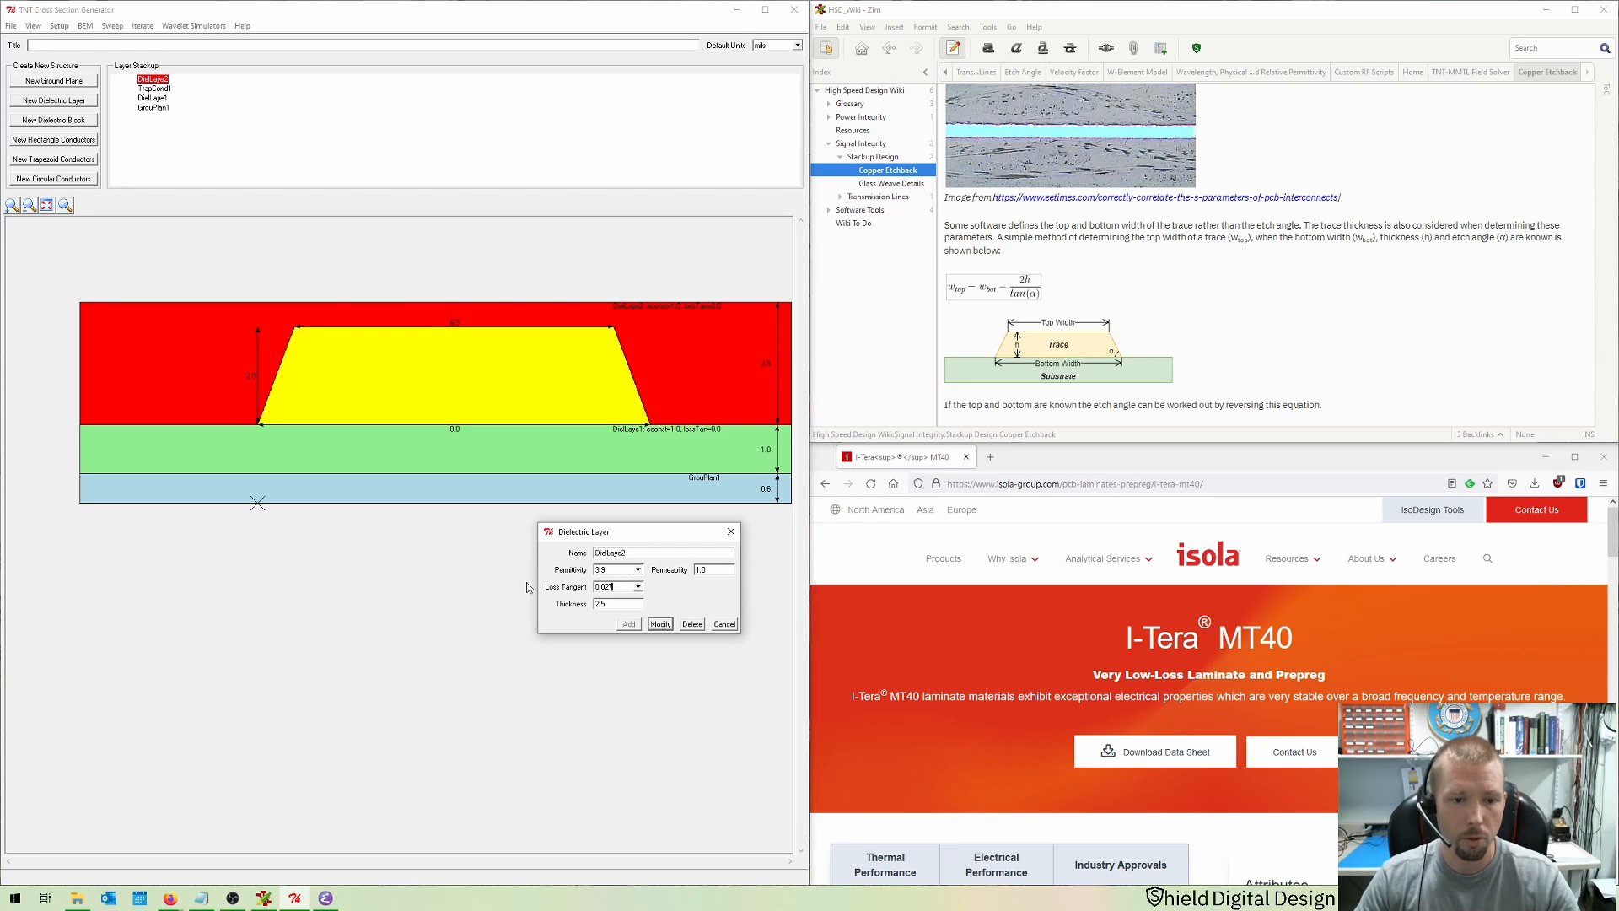
key(Return)
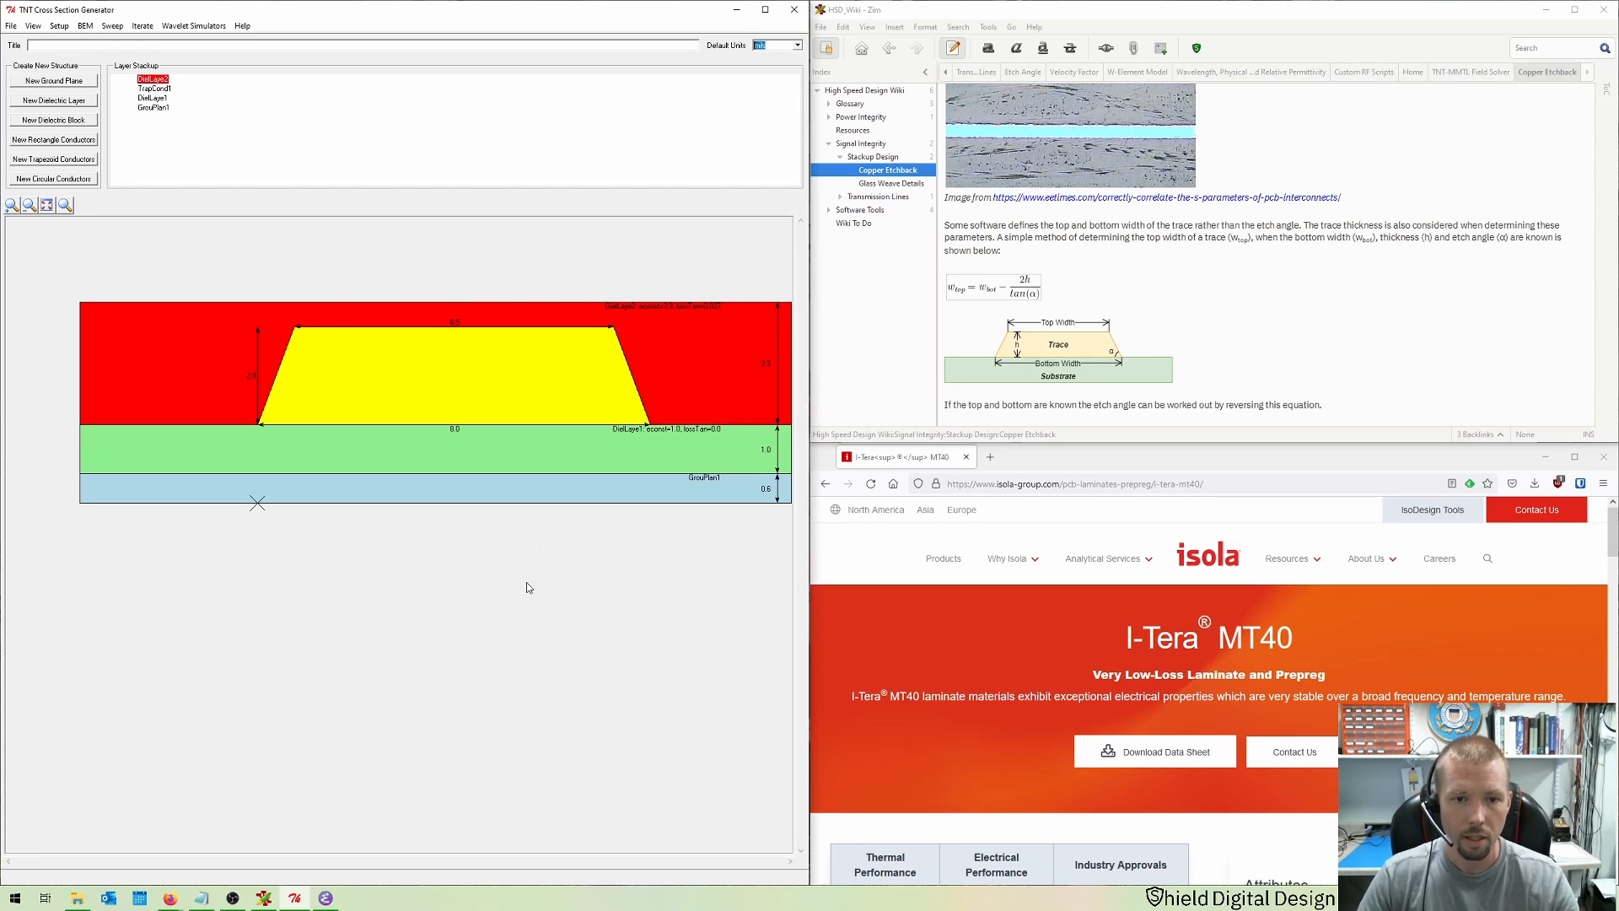
Step: Open the lower dielectric layer's properties and look up the 1x3313 construction's Dk and Df in the I-Tera MT40 data table
double_click(507, 462)
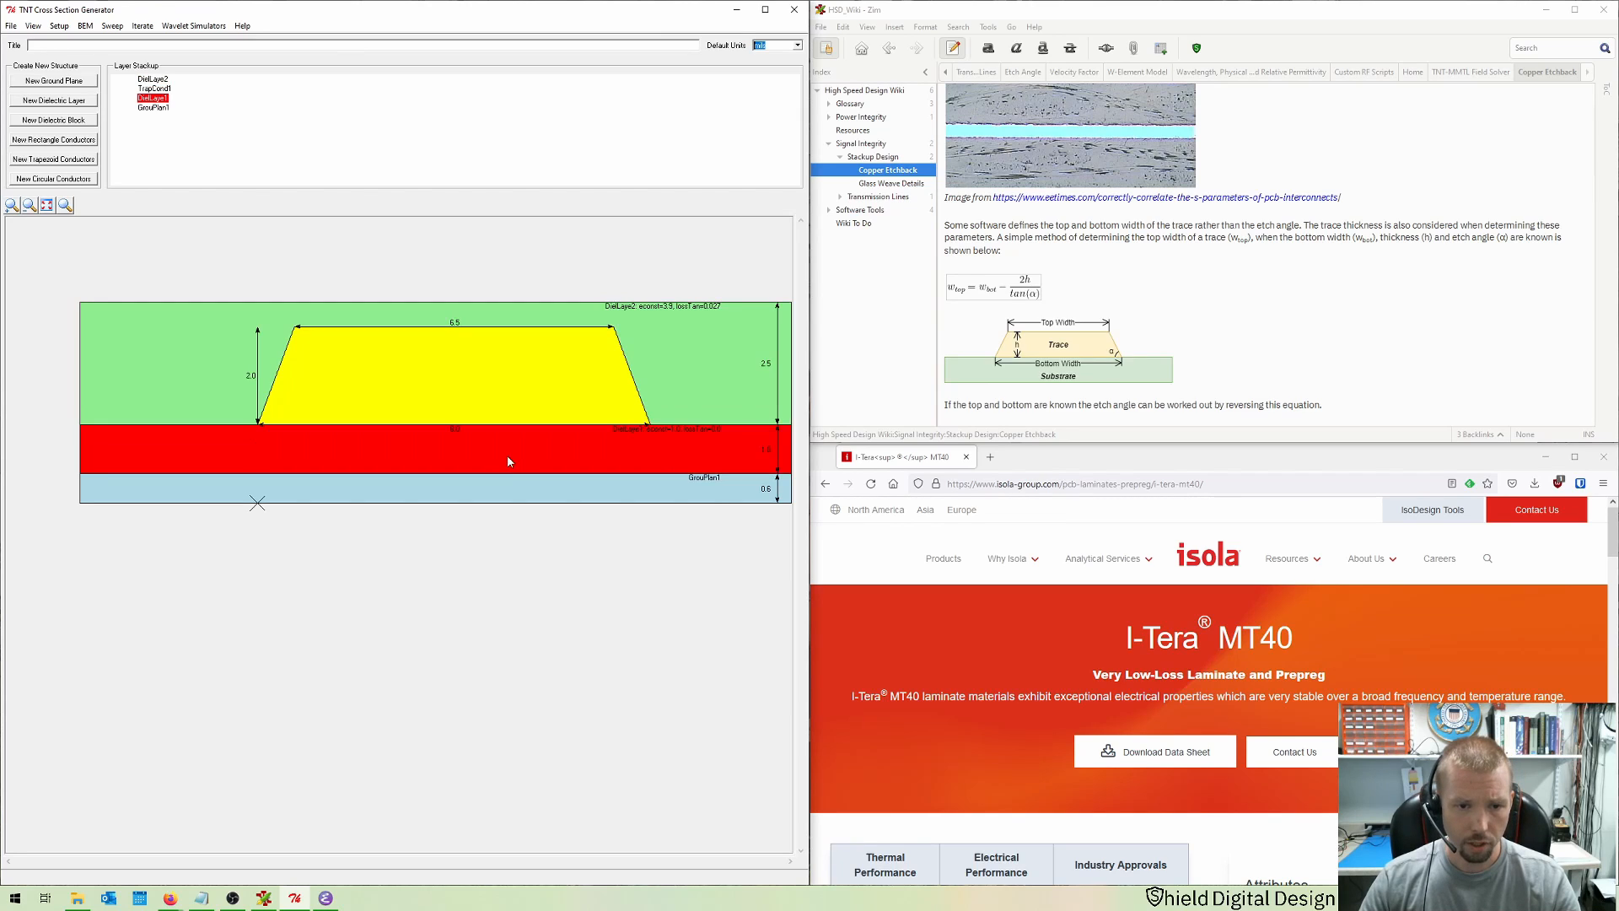
drag(656, 492, 485, 575)
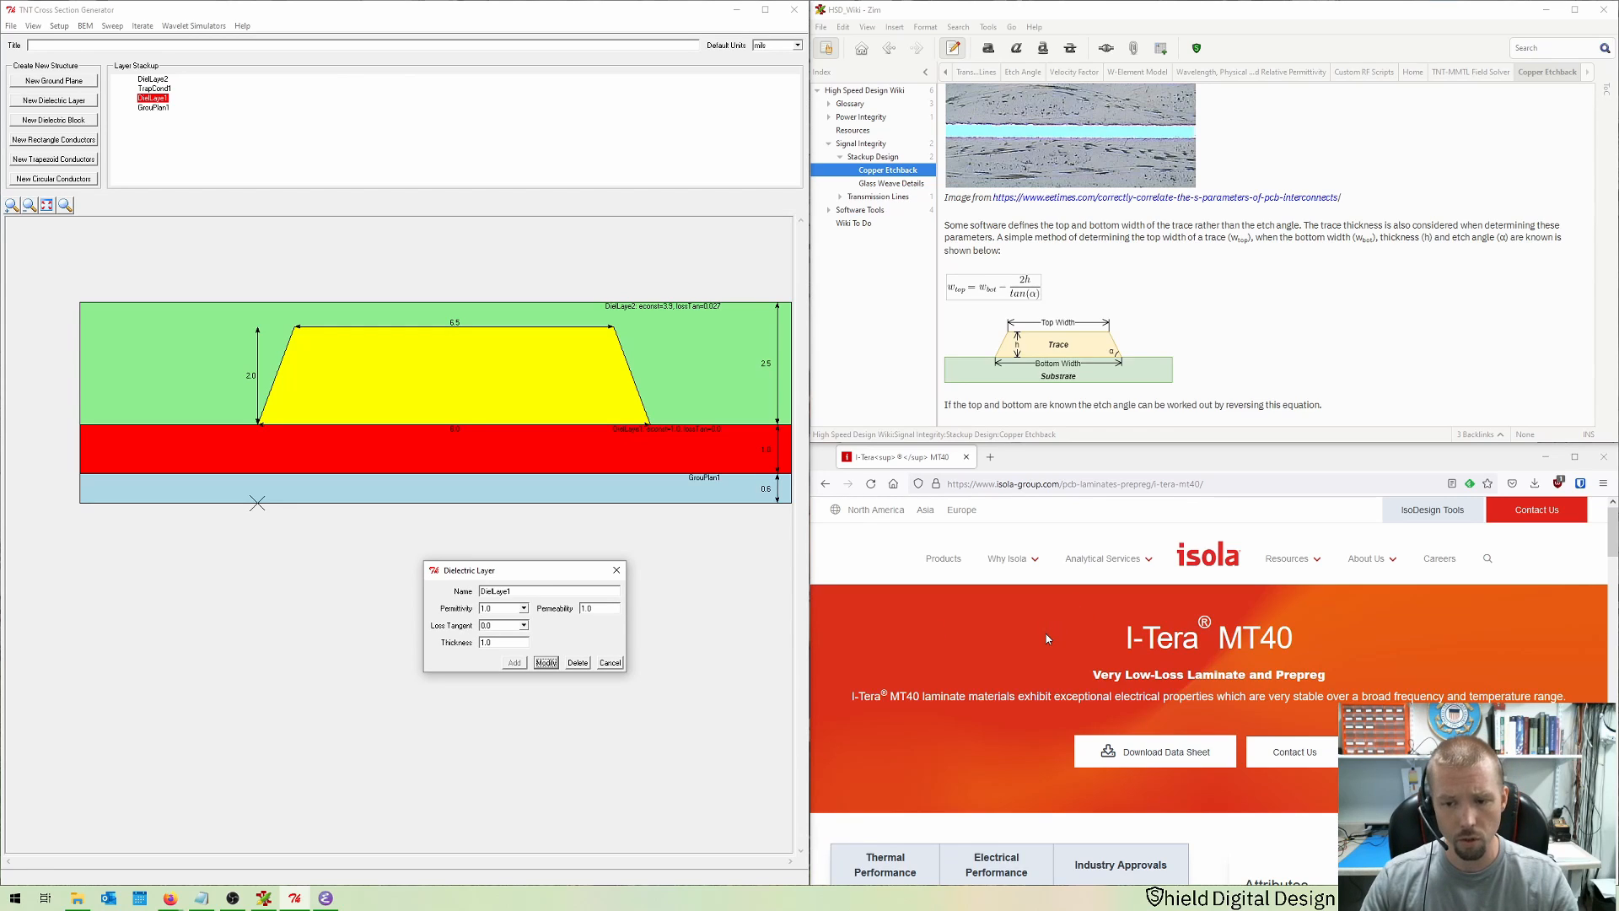
scroll(1046, 637, down, 2)
scroll(1054, 634, up, 1)
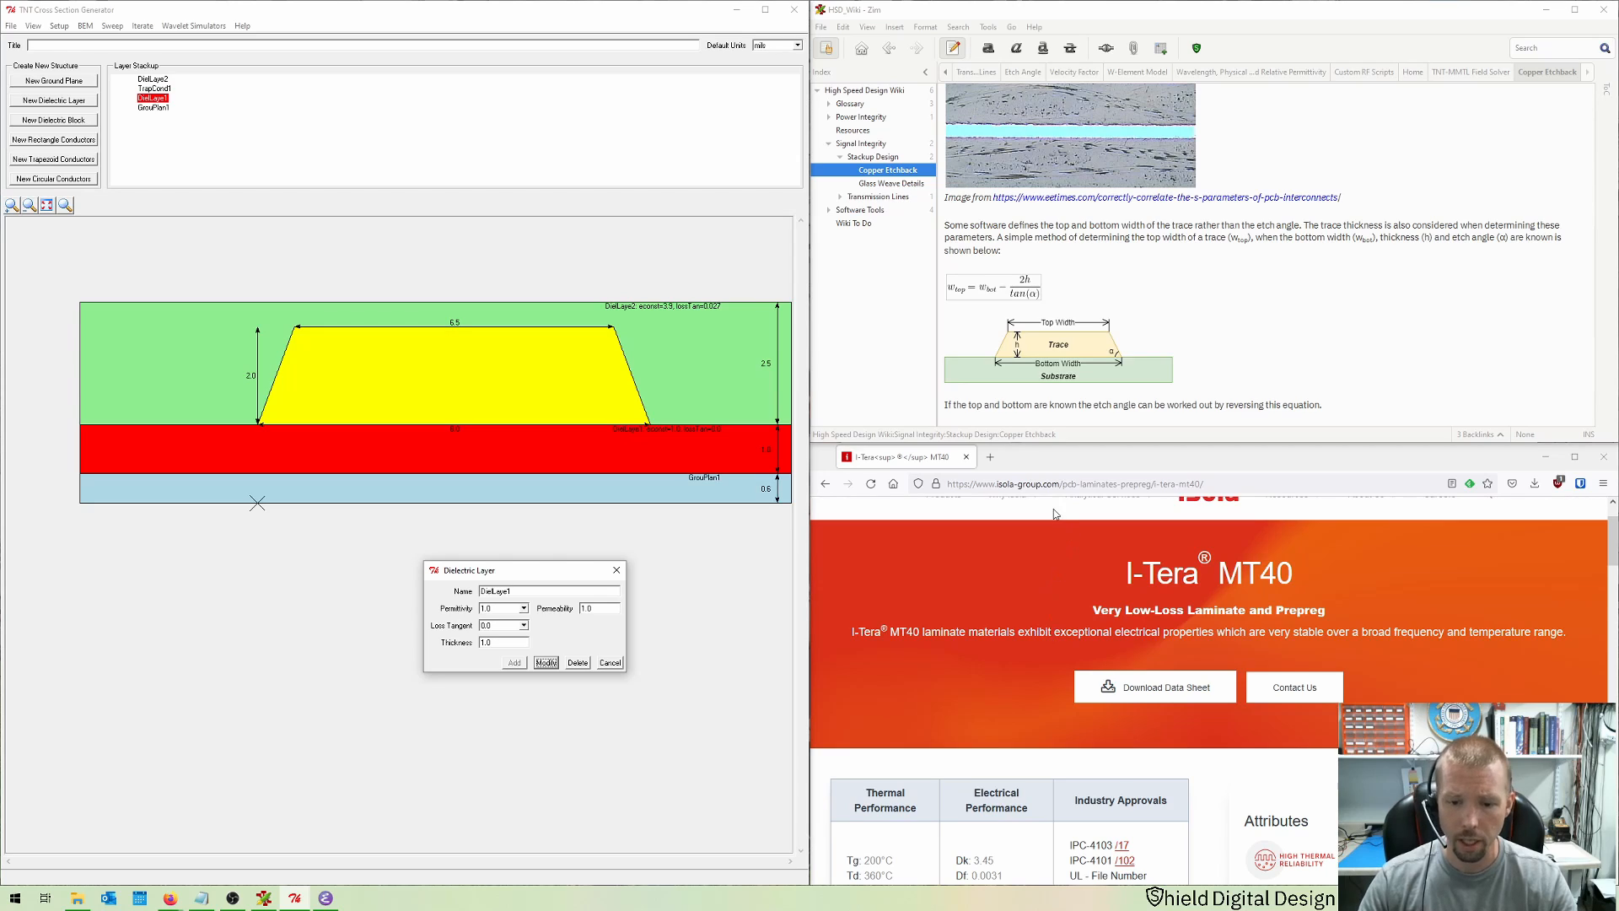
scroll(1055, 634, down, 5)
click(1115, 728)
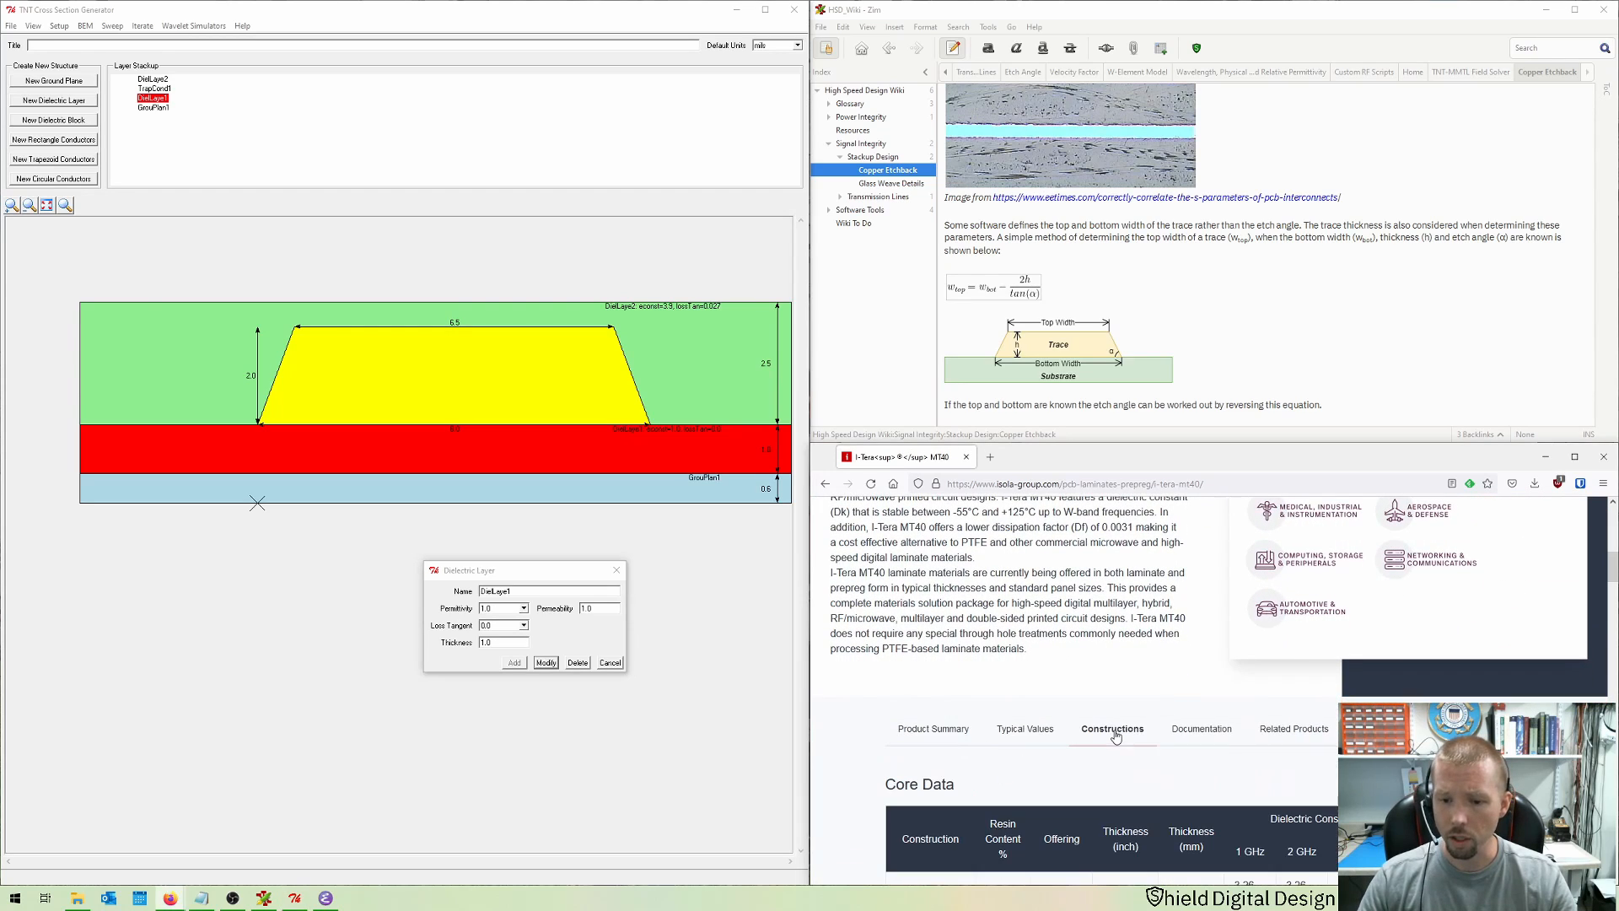
scroll(881, 658, down, 4)
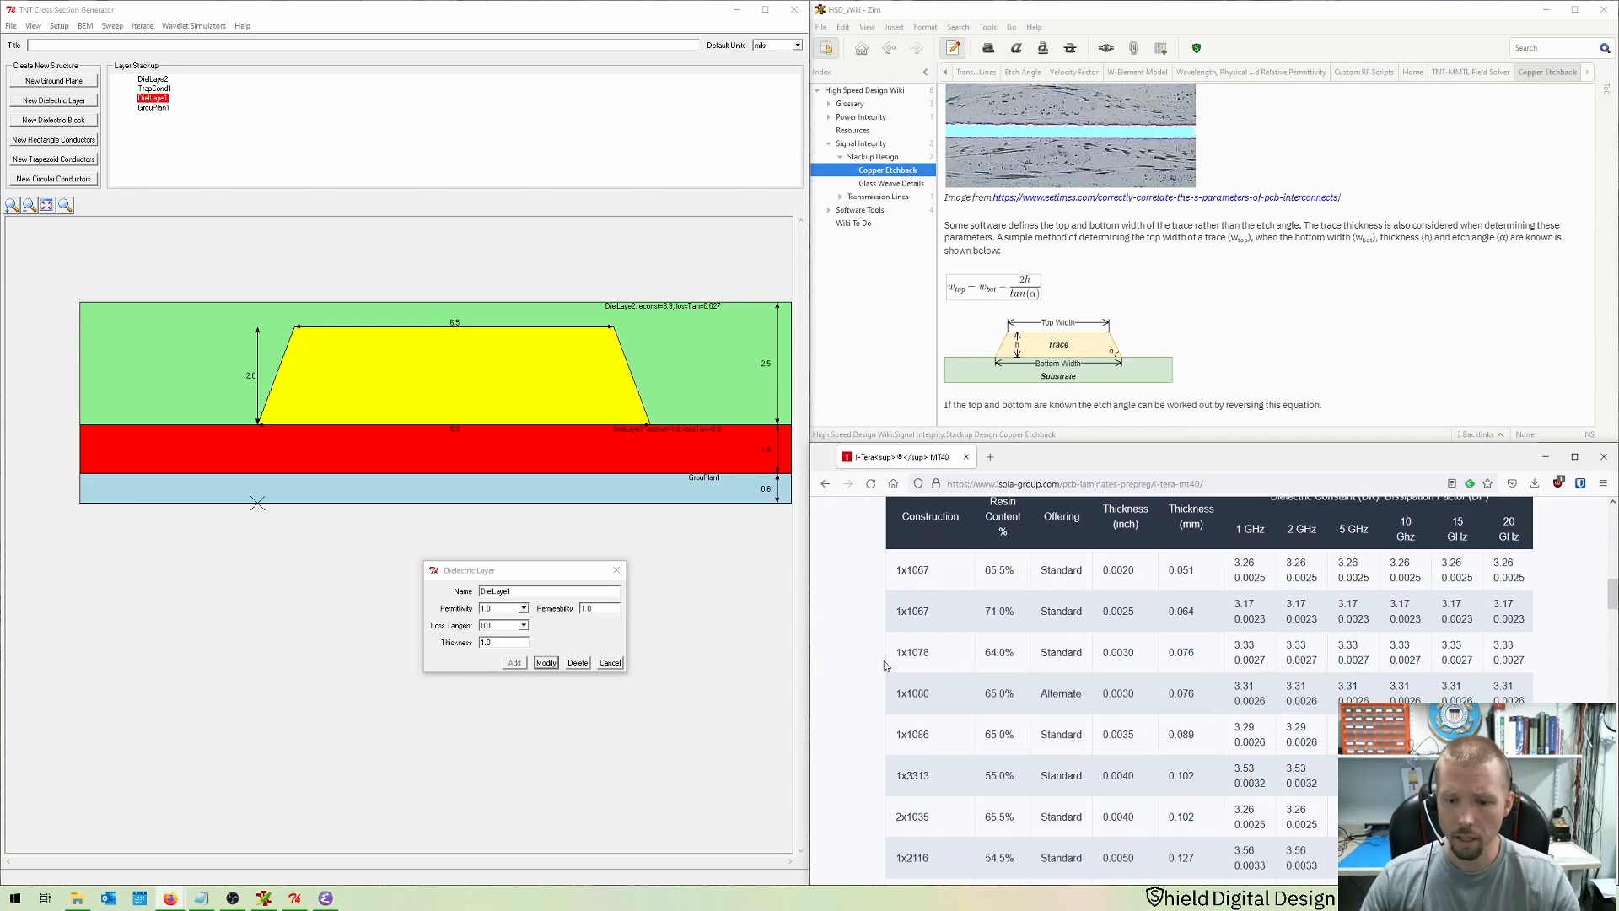
scroll(881, 658, down, 3)
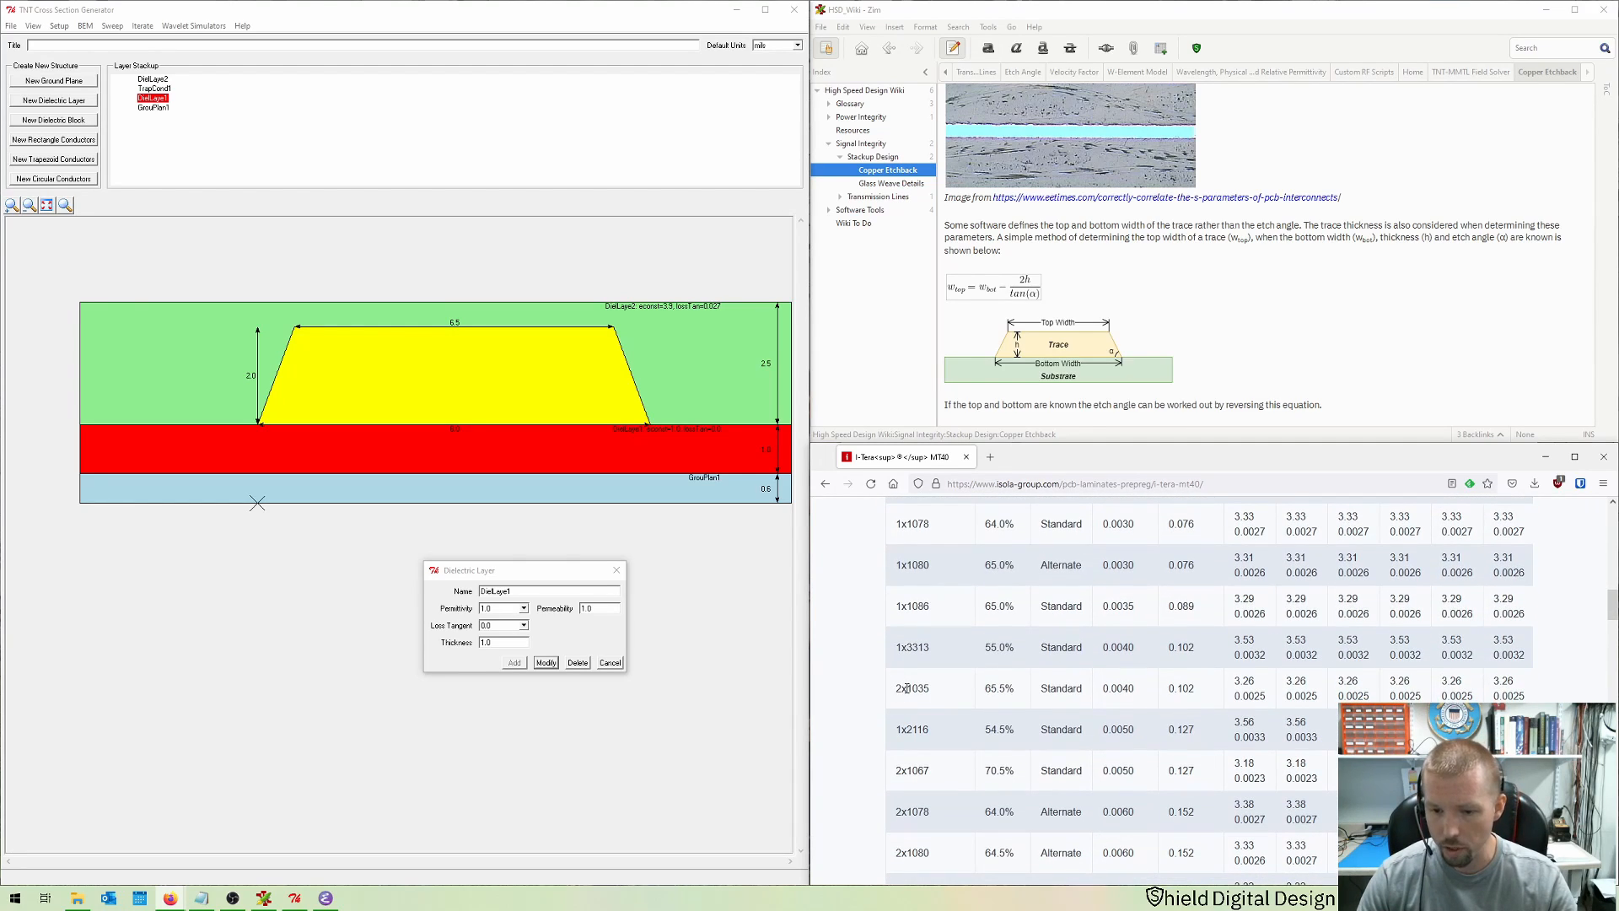
scroll(910, 691, down, 1)
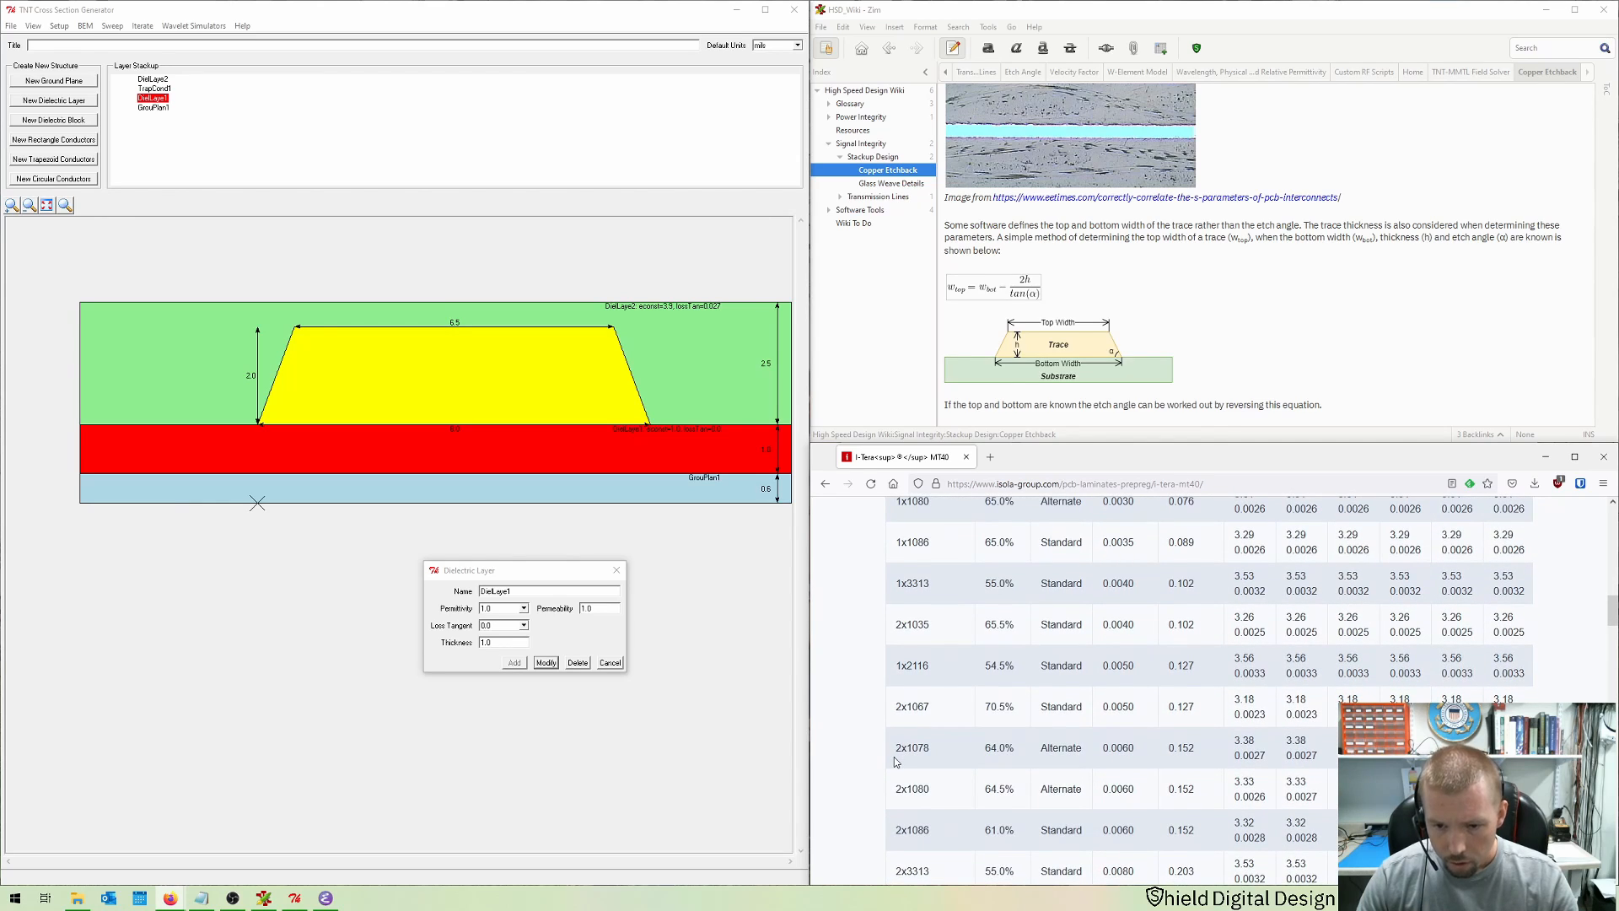
drag(907, 583, 1237, 580)
scroll(1217, 721, up, 3)
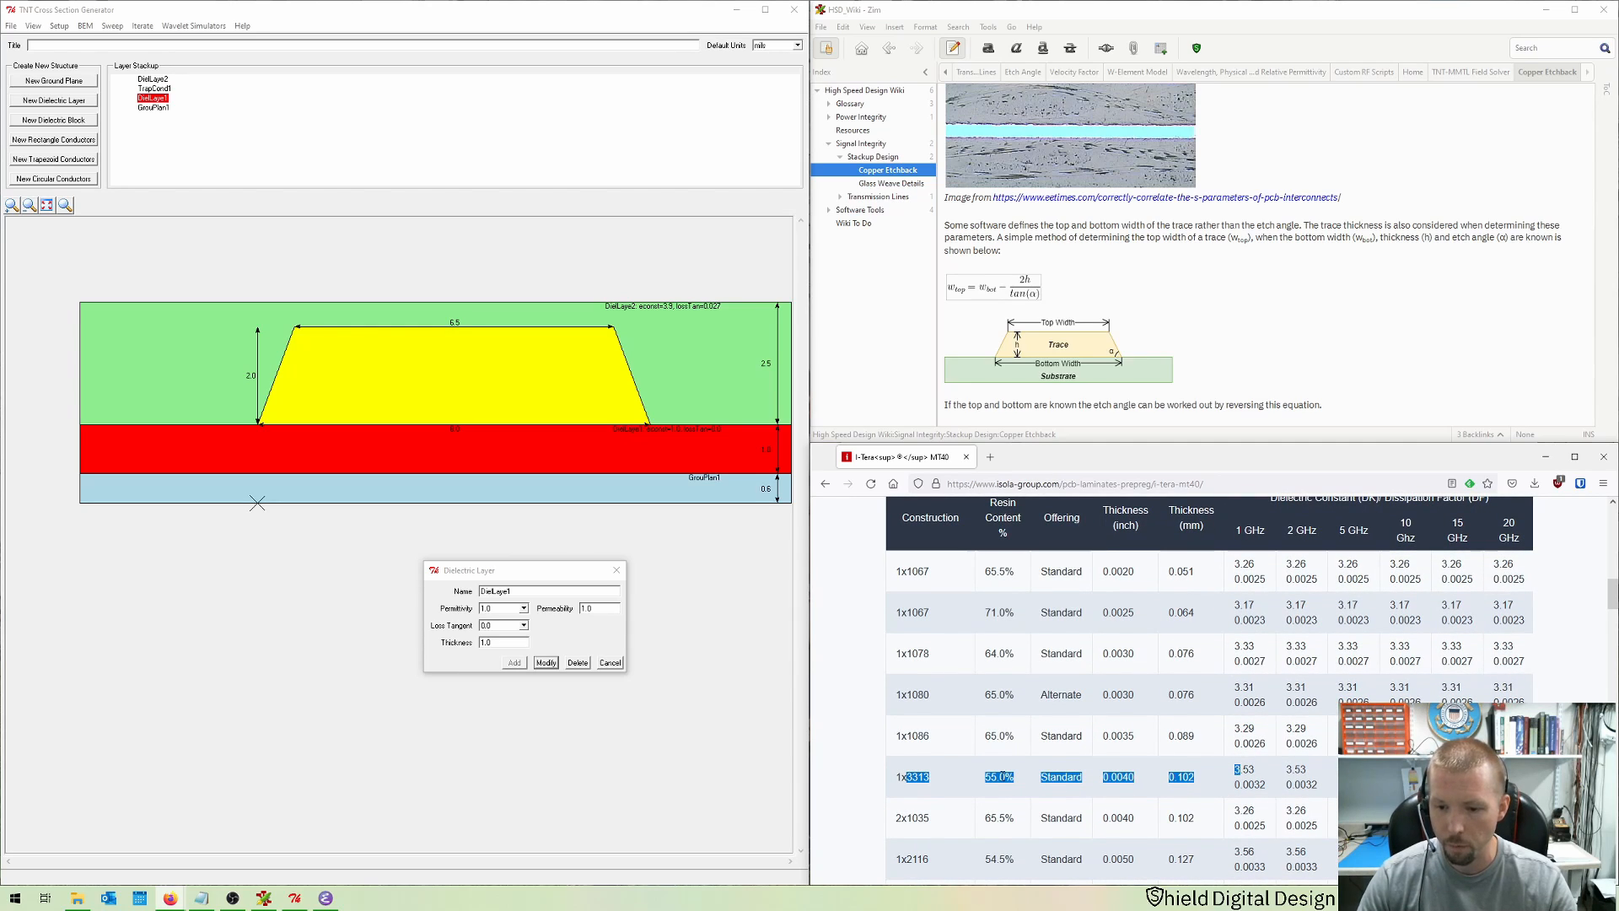
click(1260, 780)
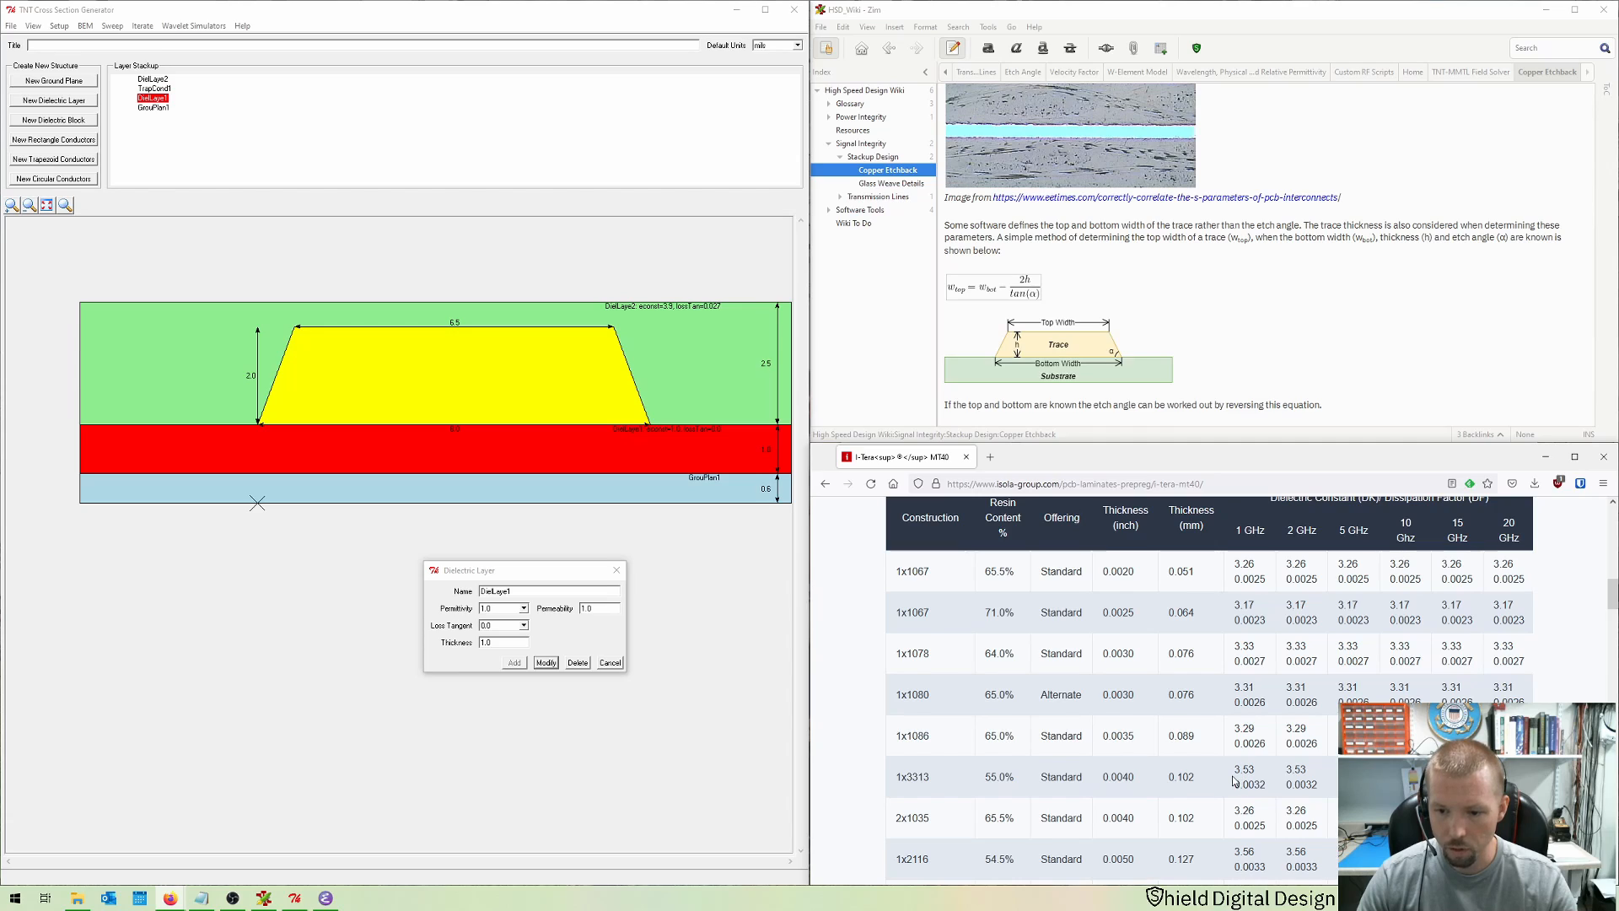
drag(1234, 769, 1272, 791)
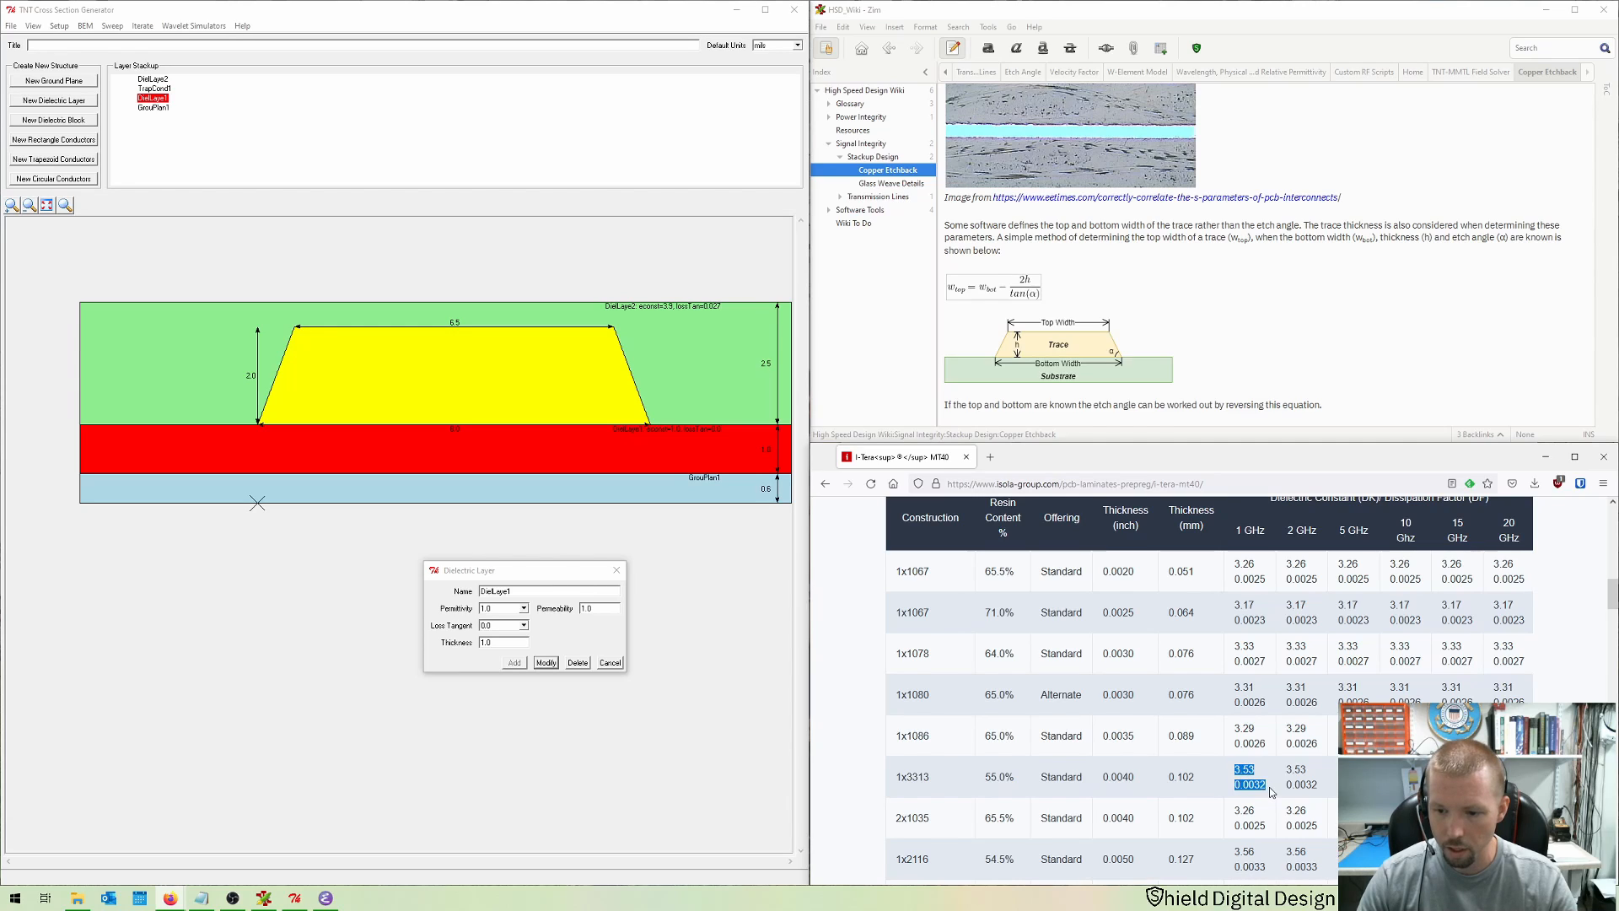
Step: Set the lower dielectric layer's permittivity to 3.53, loss tangent to 0.0032 and thickness to 4
click(514, 607)
text(3.53)
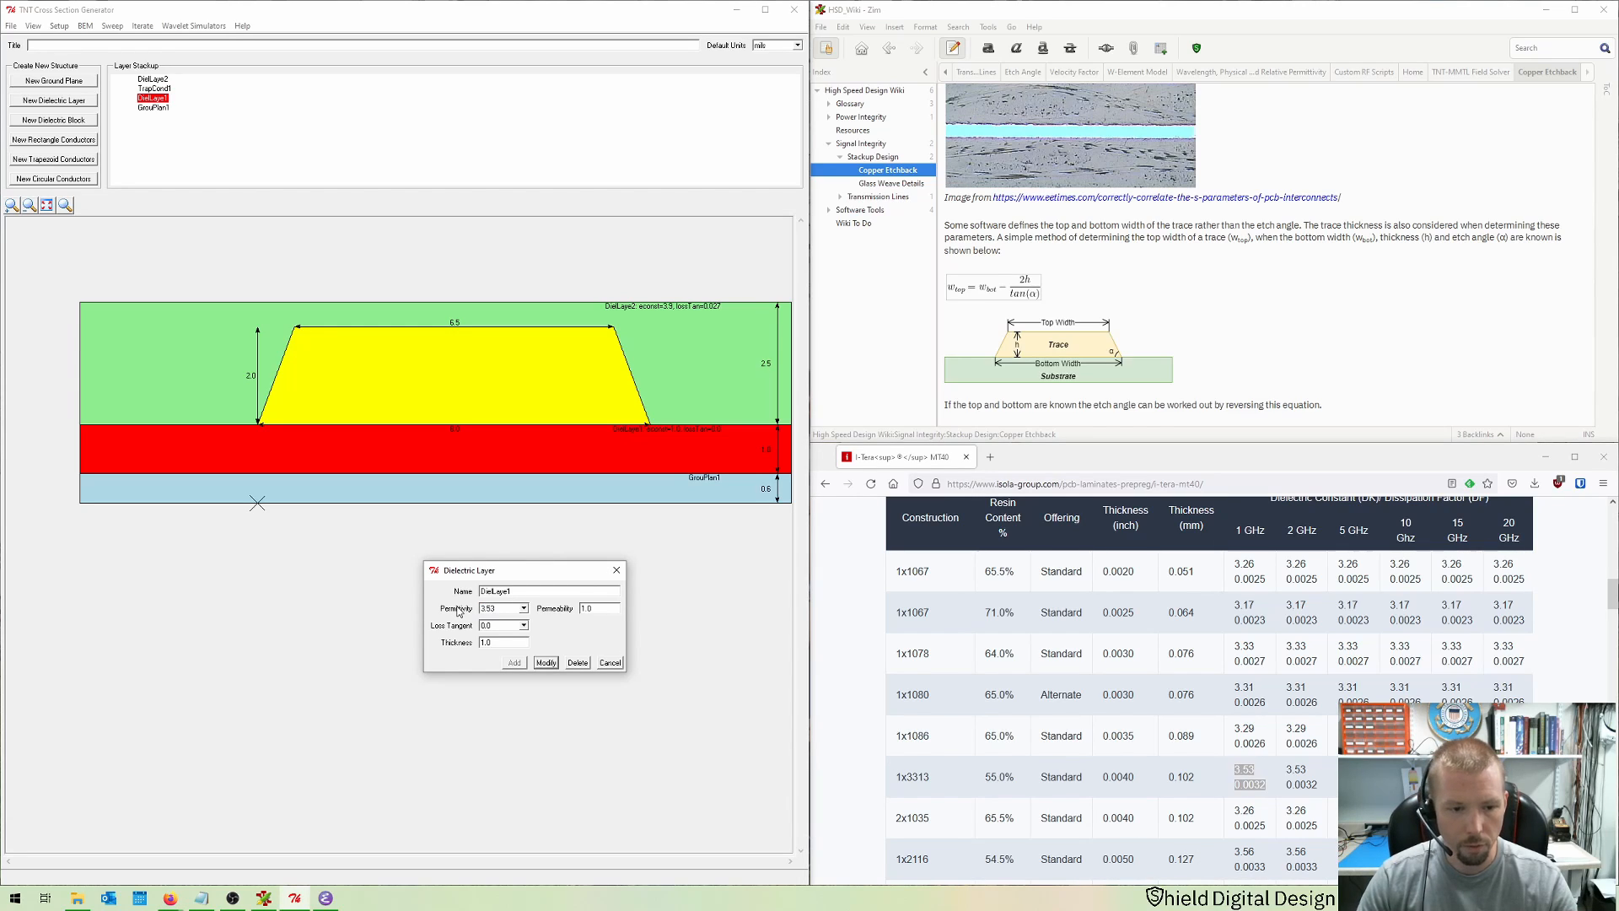
key(Tab)
text(0.003)
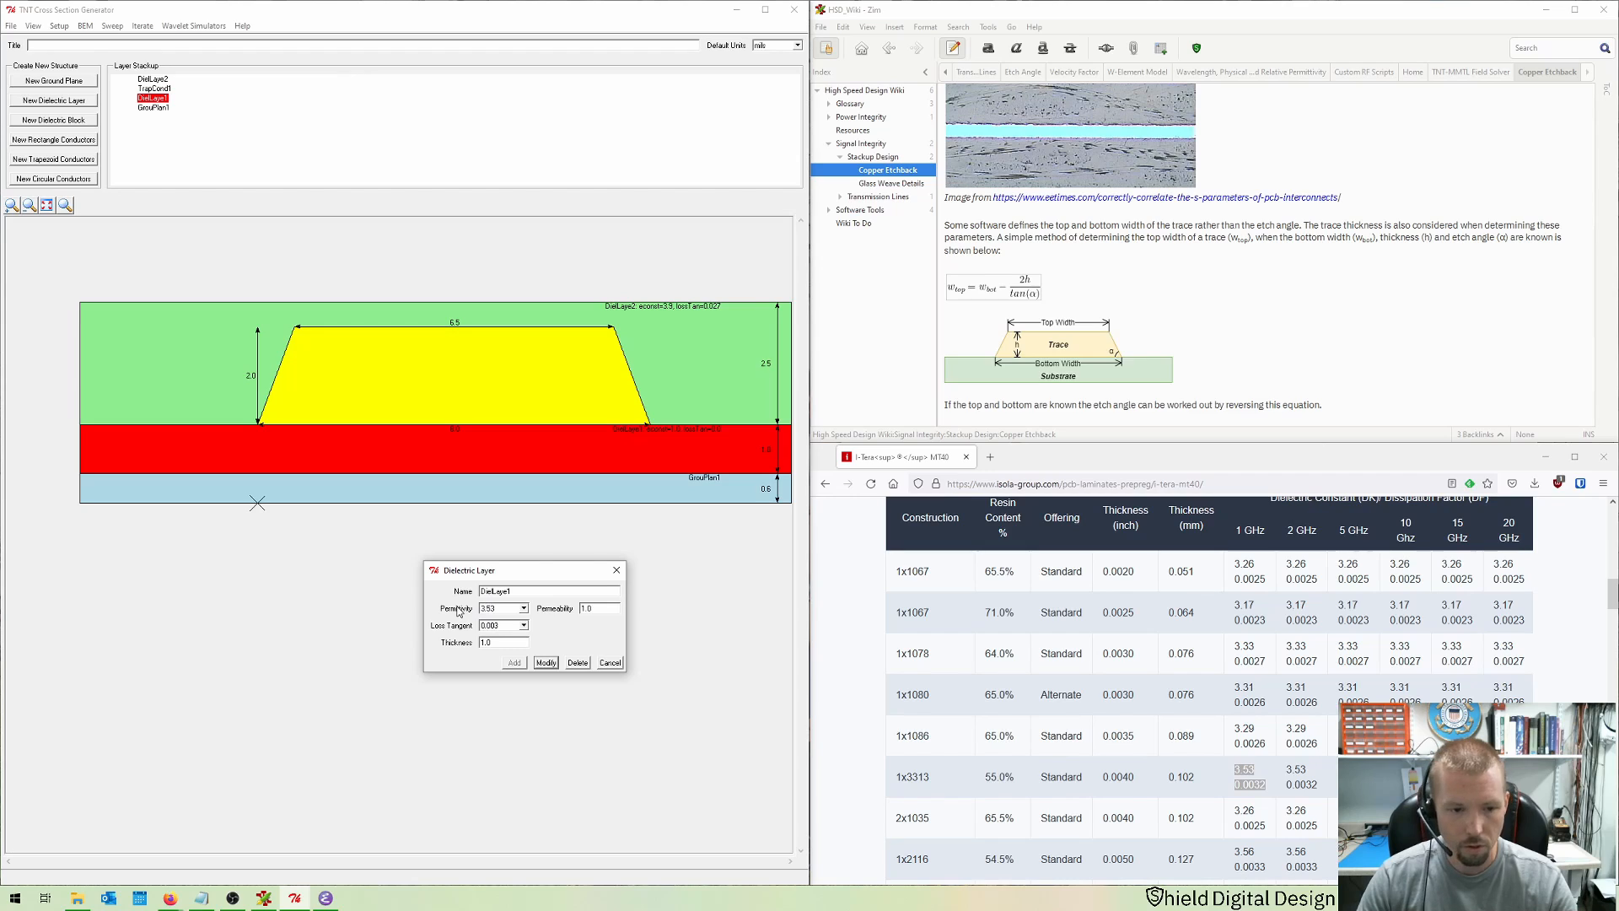
key(Tab)
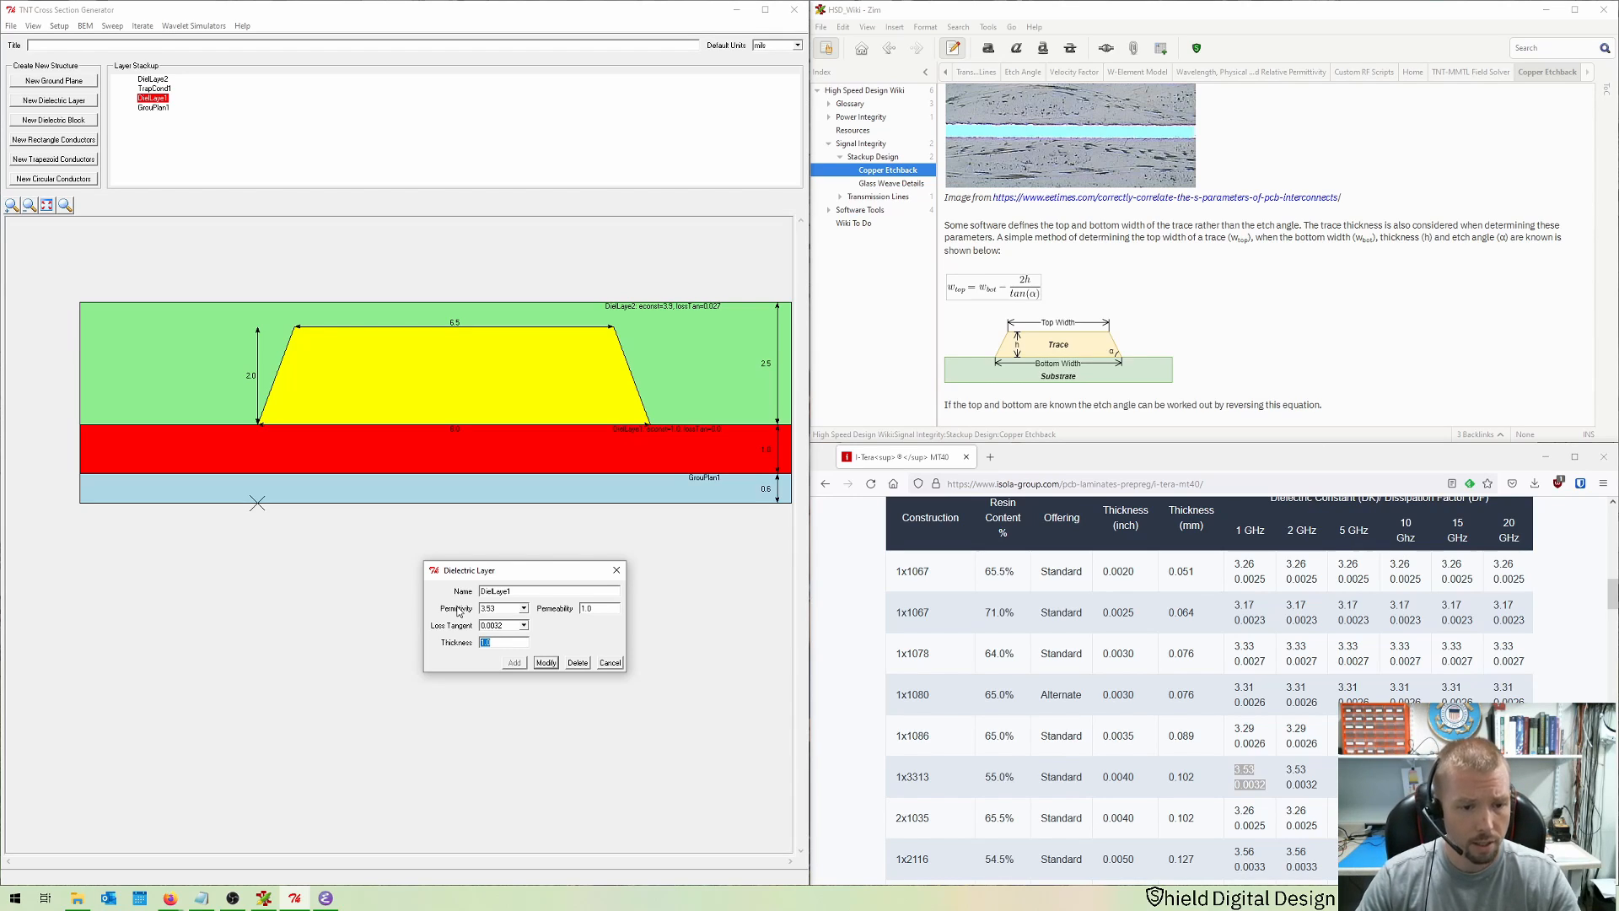
text(4)
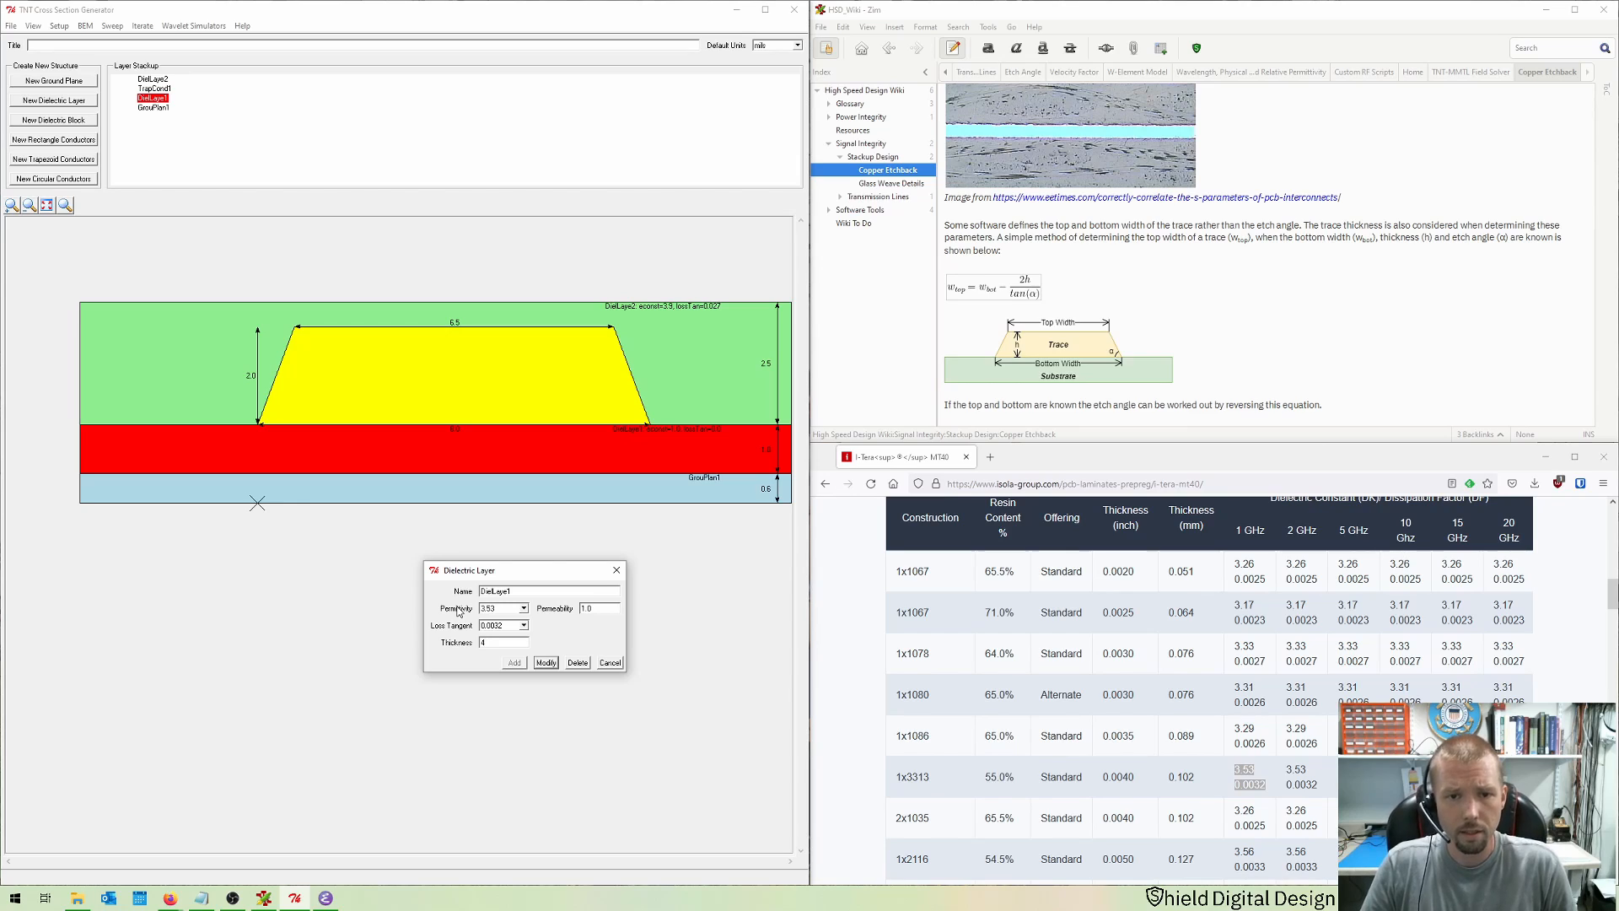
key(Return)
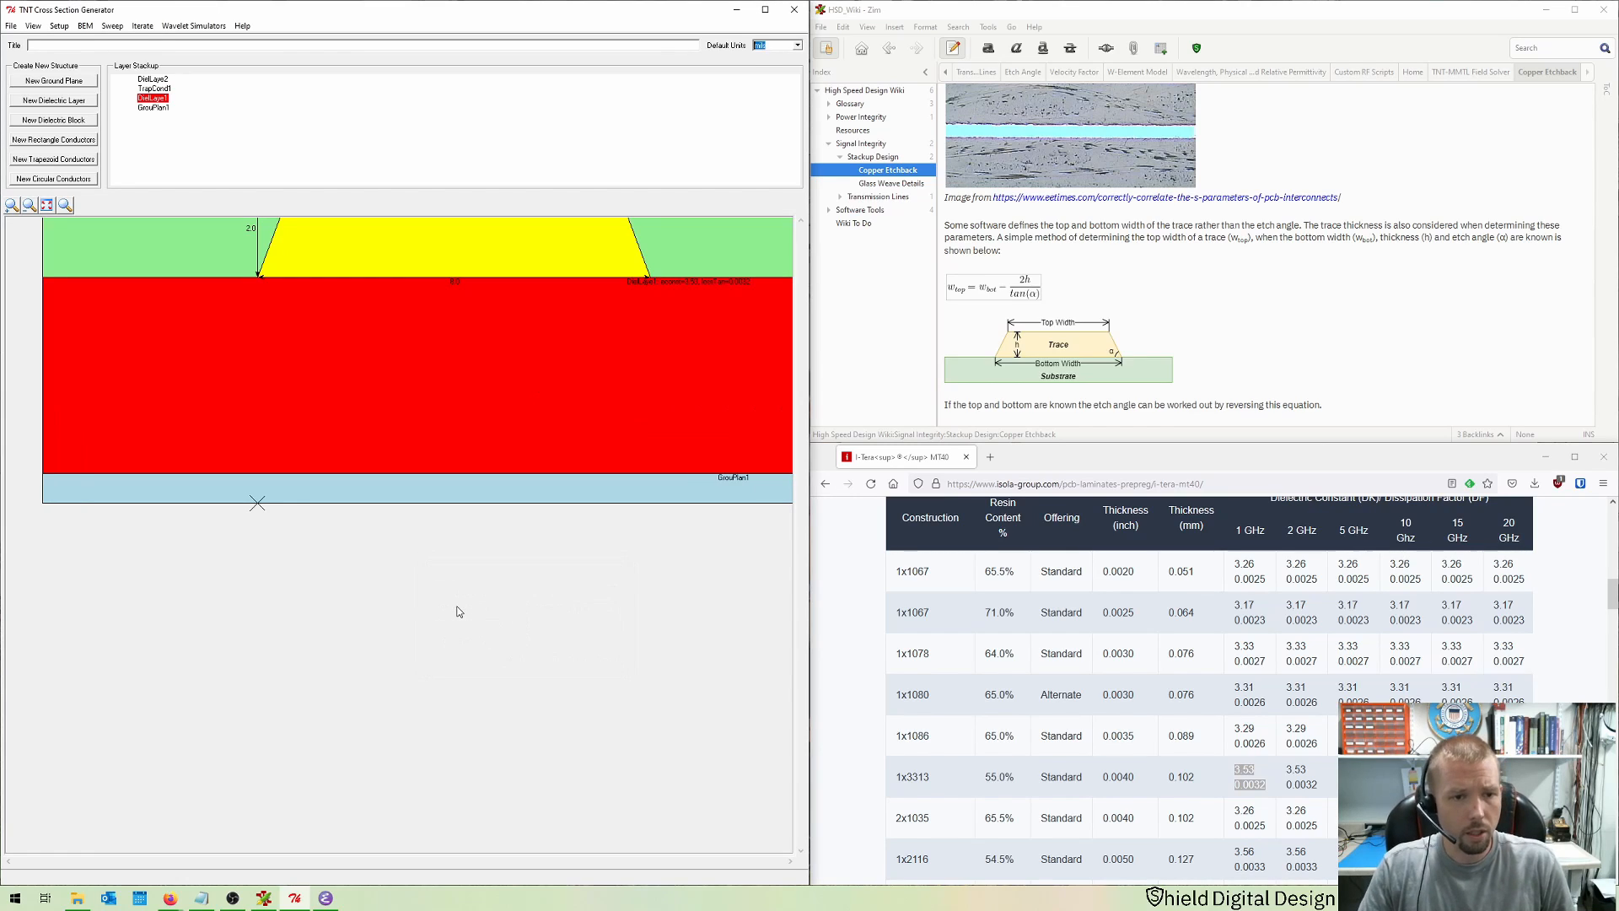
Step: Run the BEM MMTL simulation with default settings, saving the cross-section as micro1
click(47, 207)
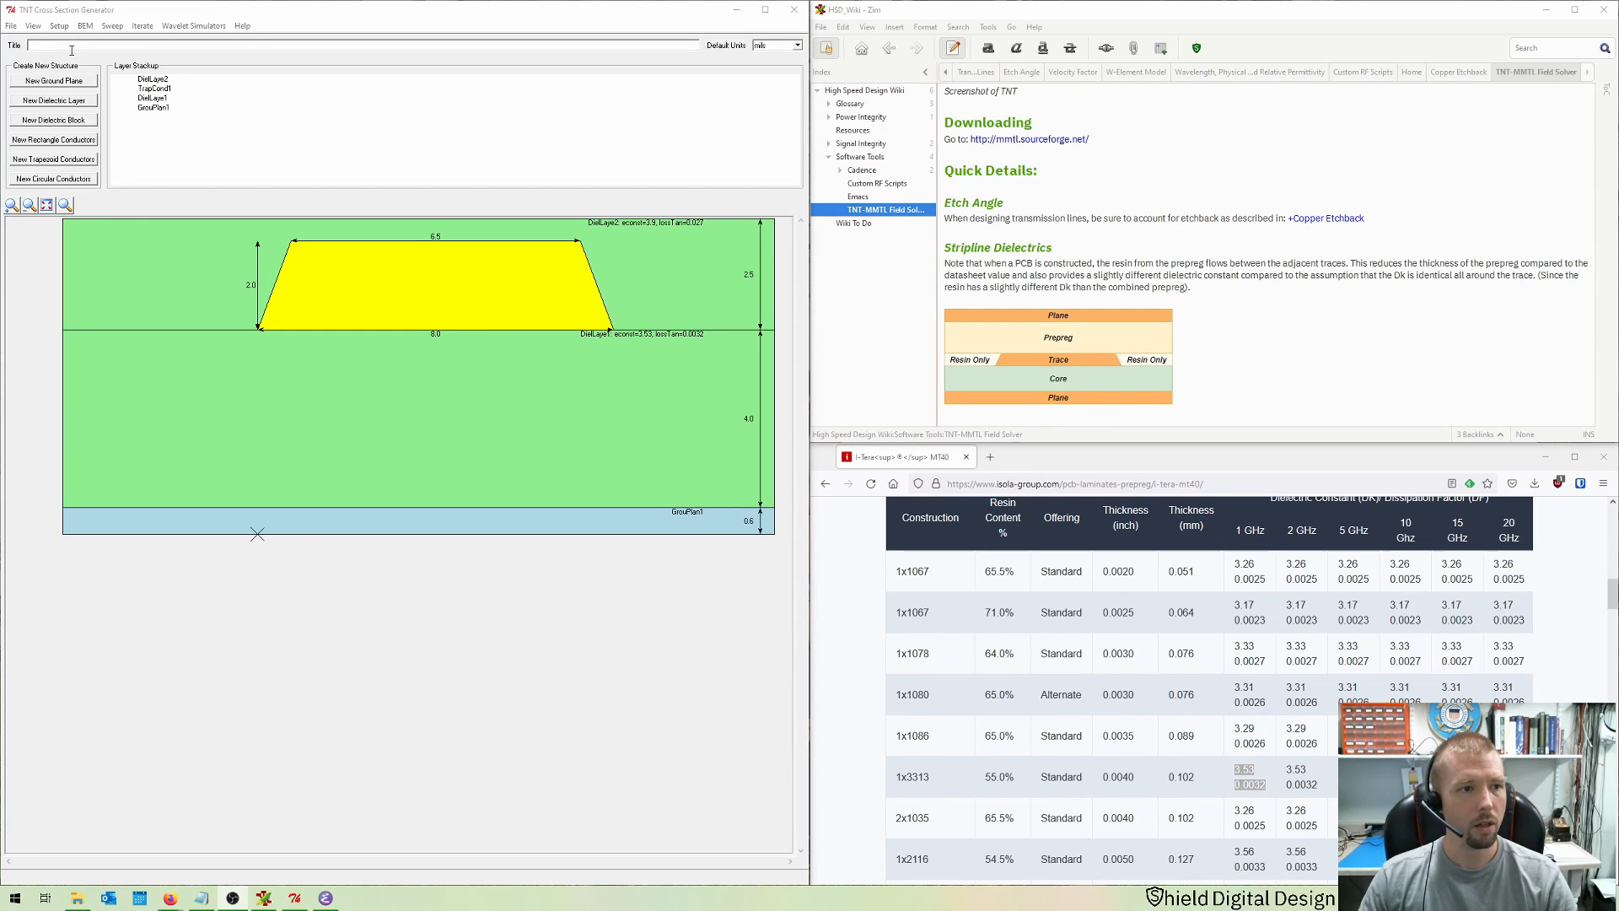
click(85, 26)
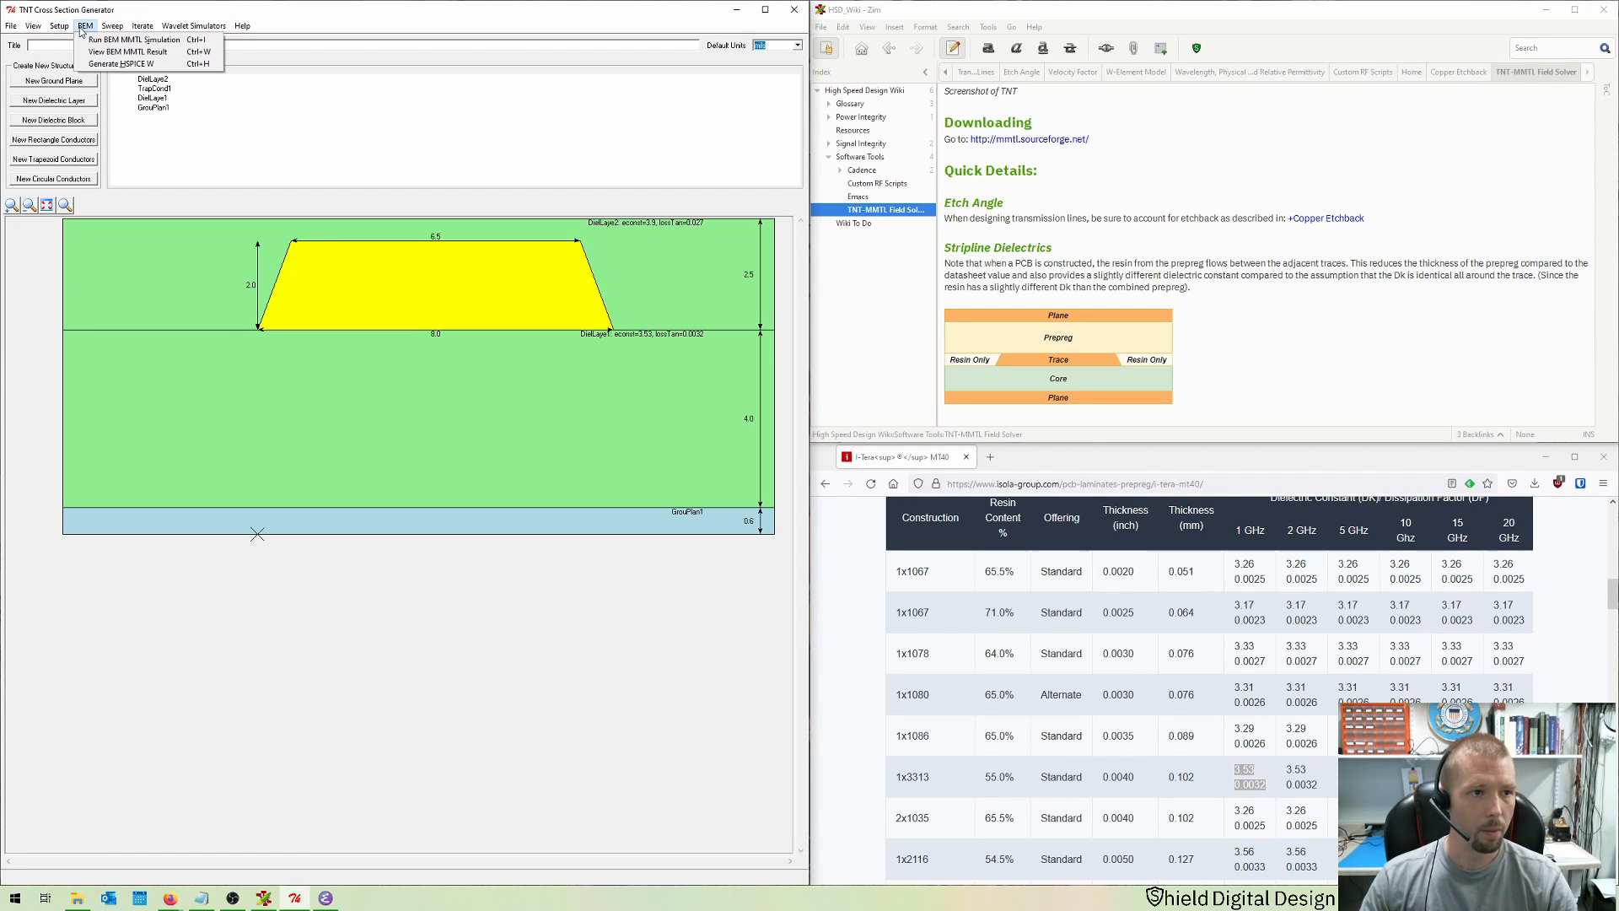
mouse_move(101, 33)
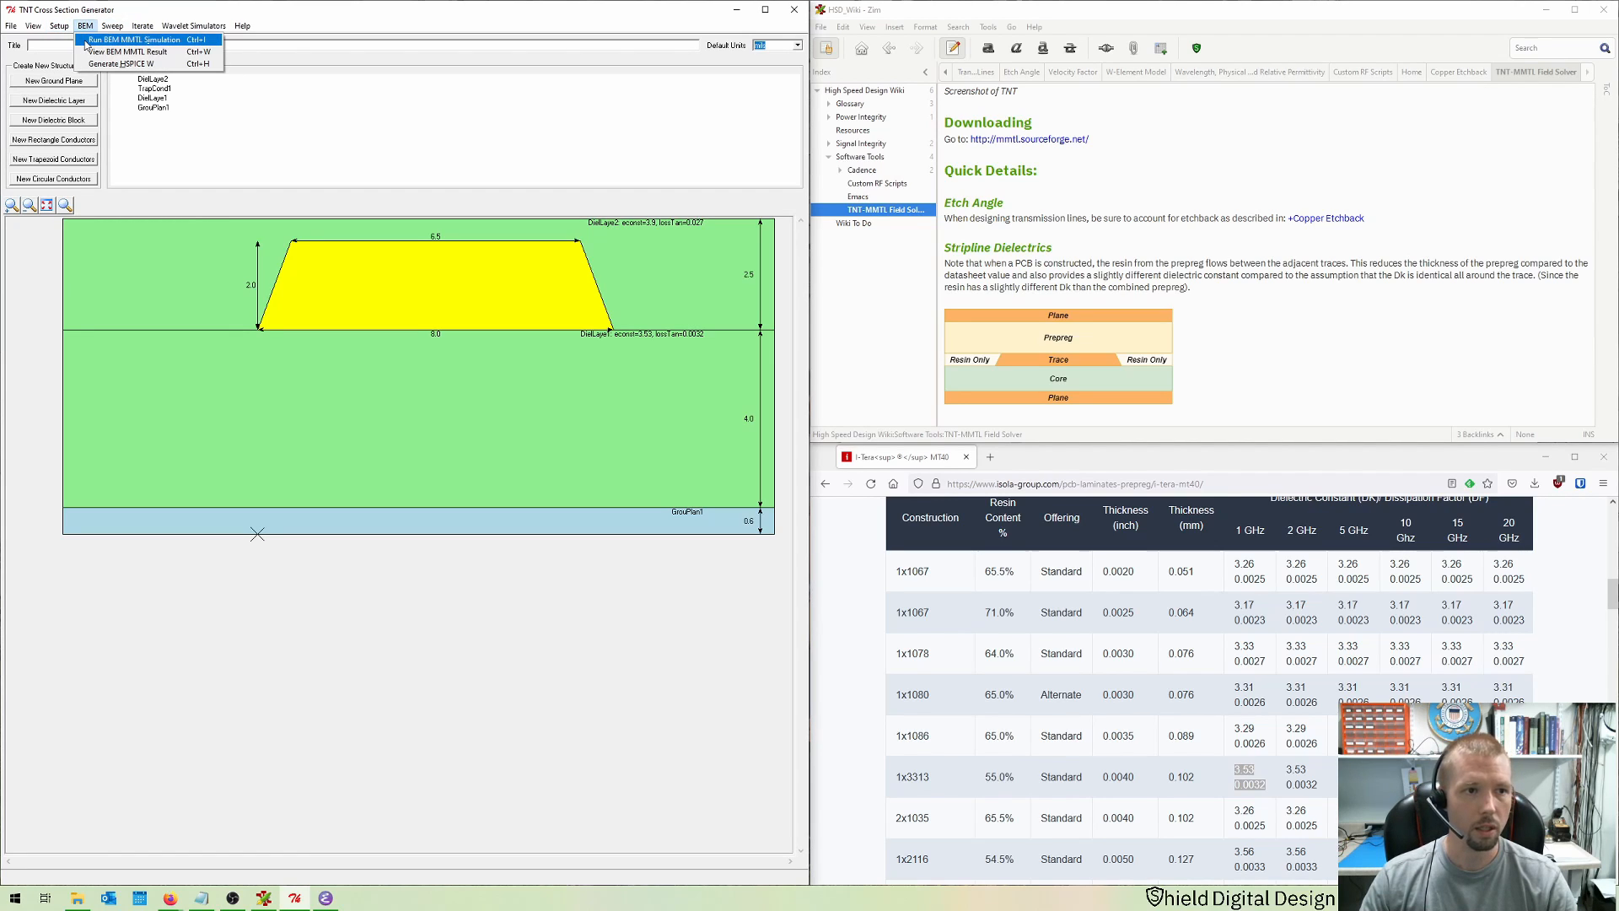
click(86, 42)
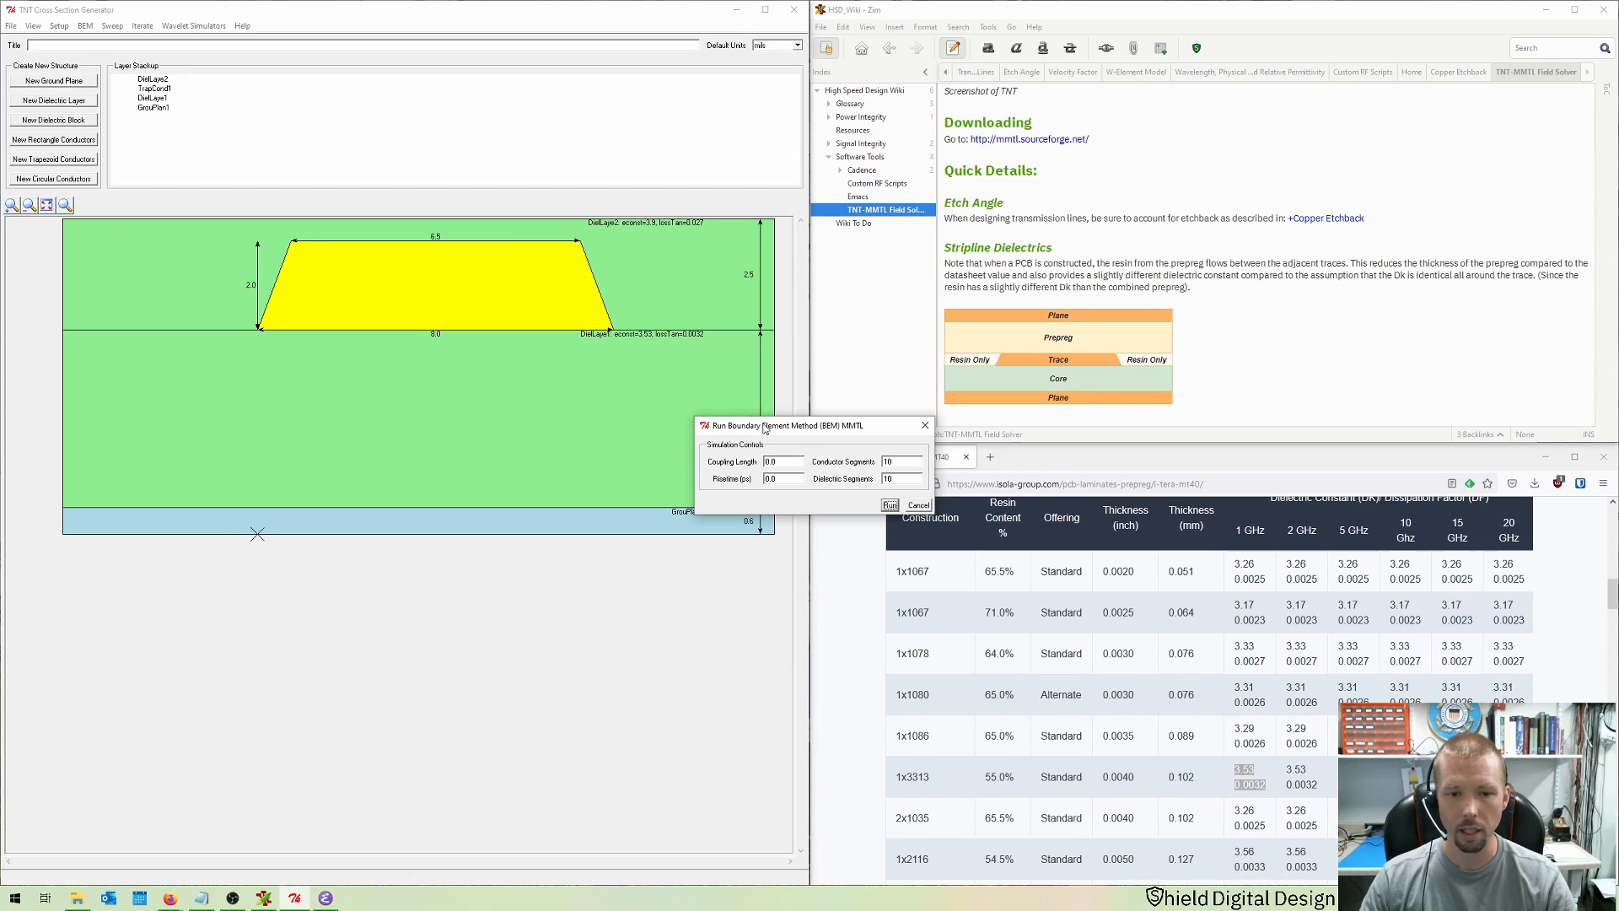
drag(766, 426, 508, 581)
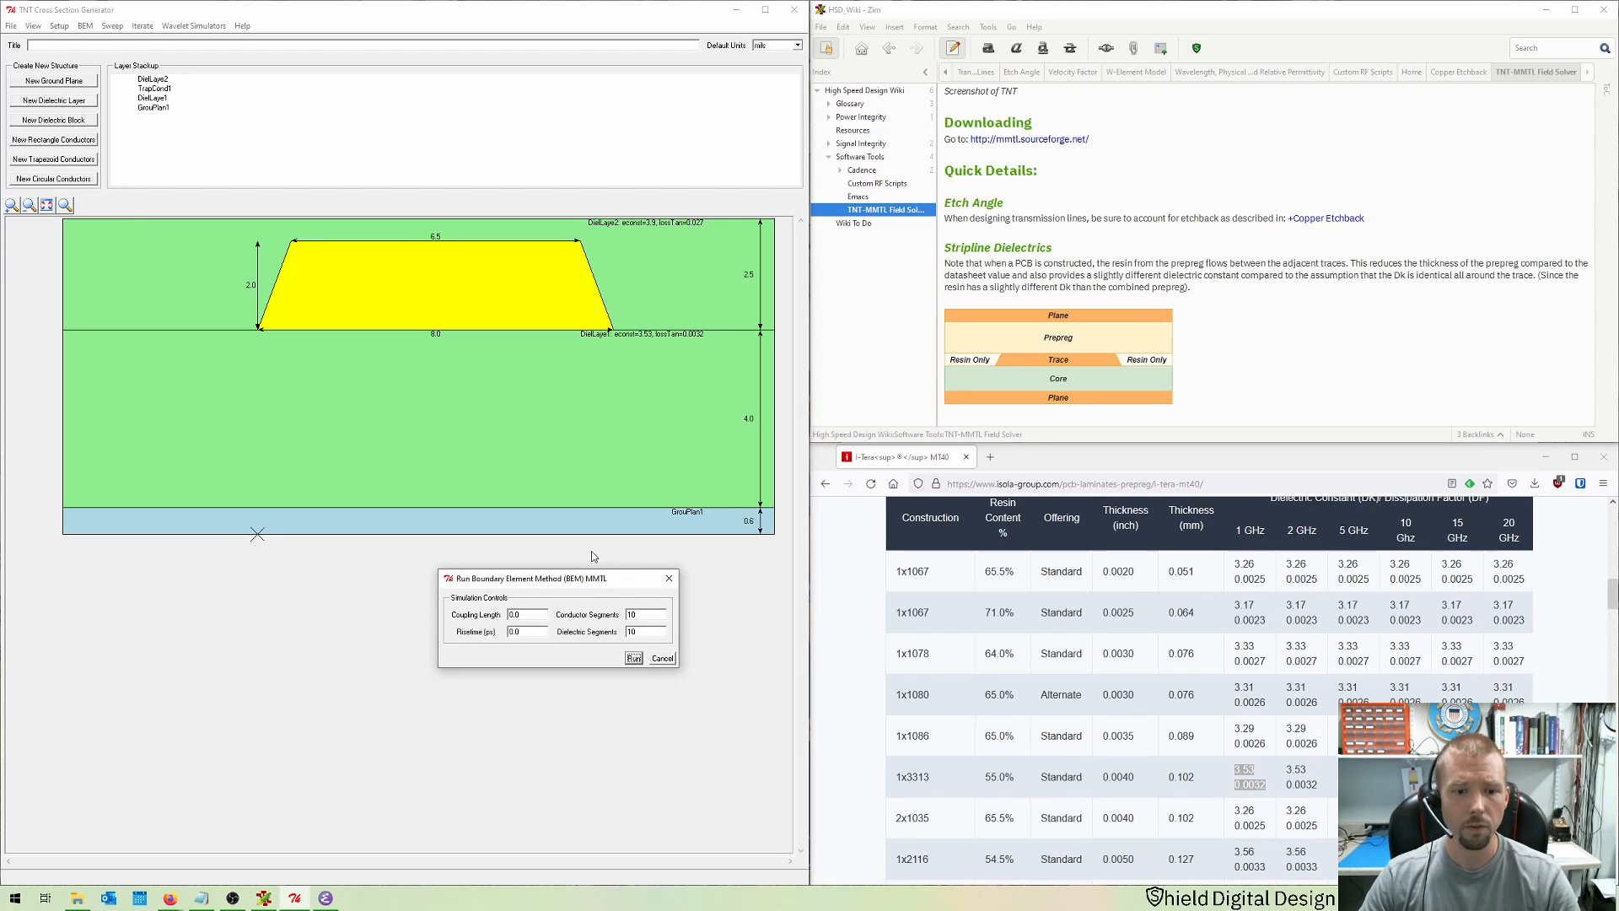
click(633, 659)
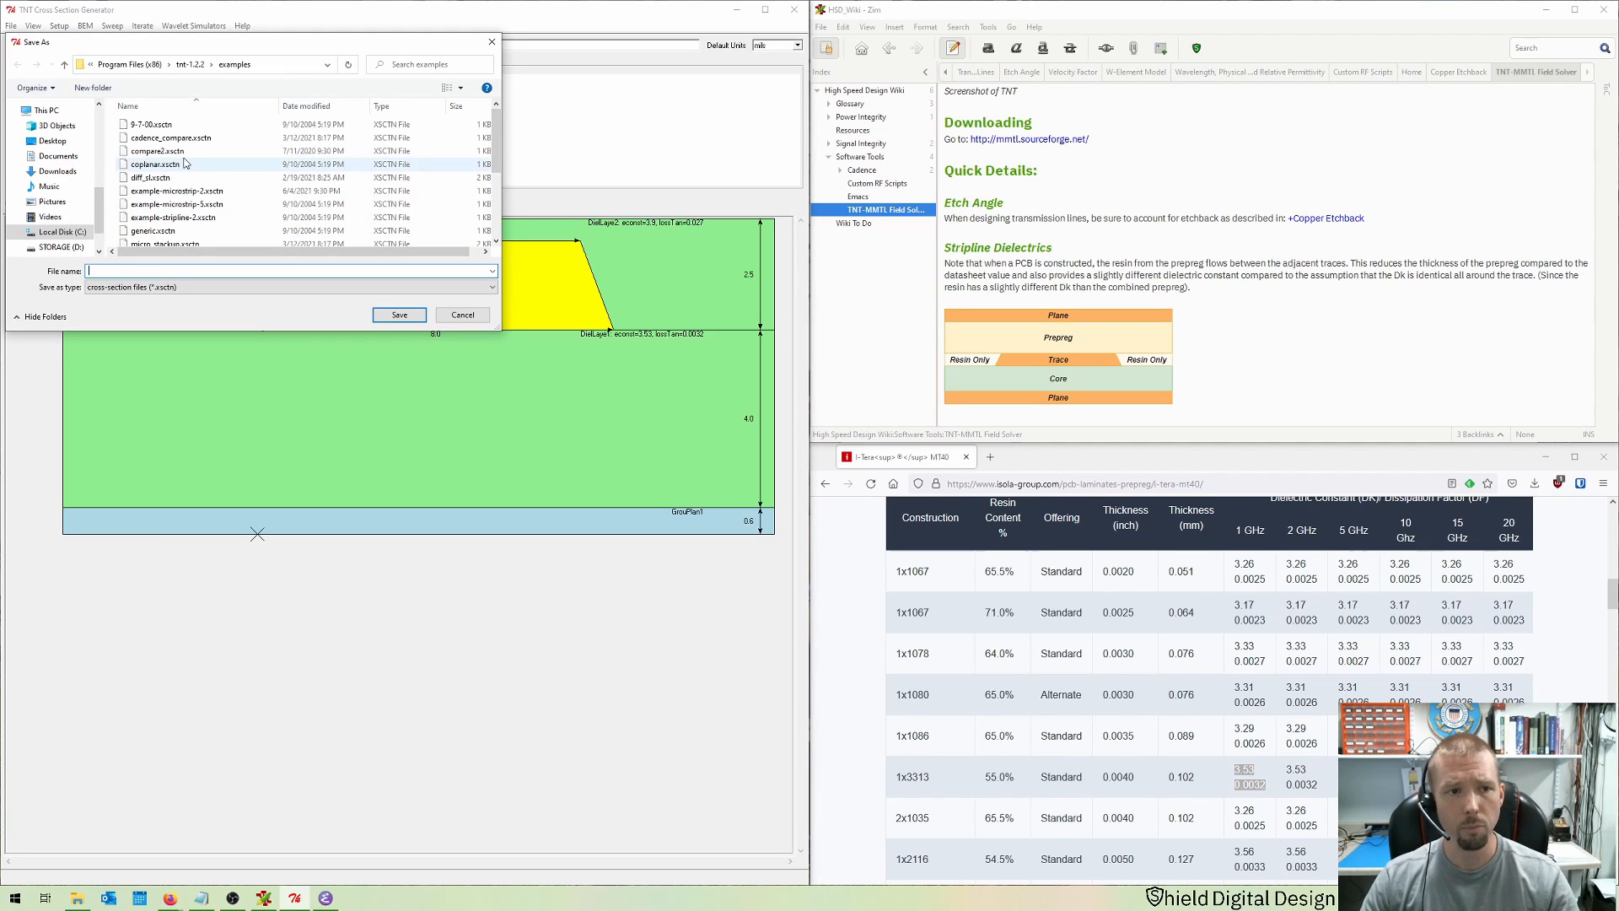
text(m)
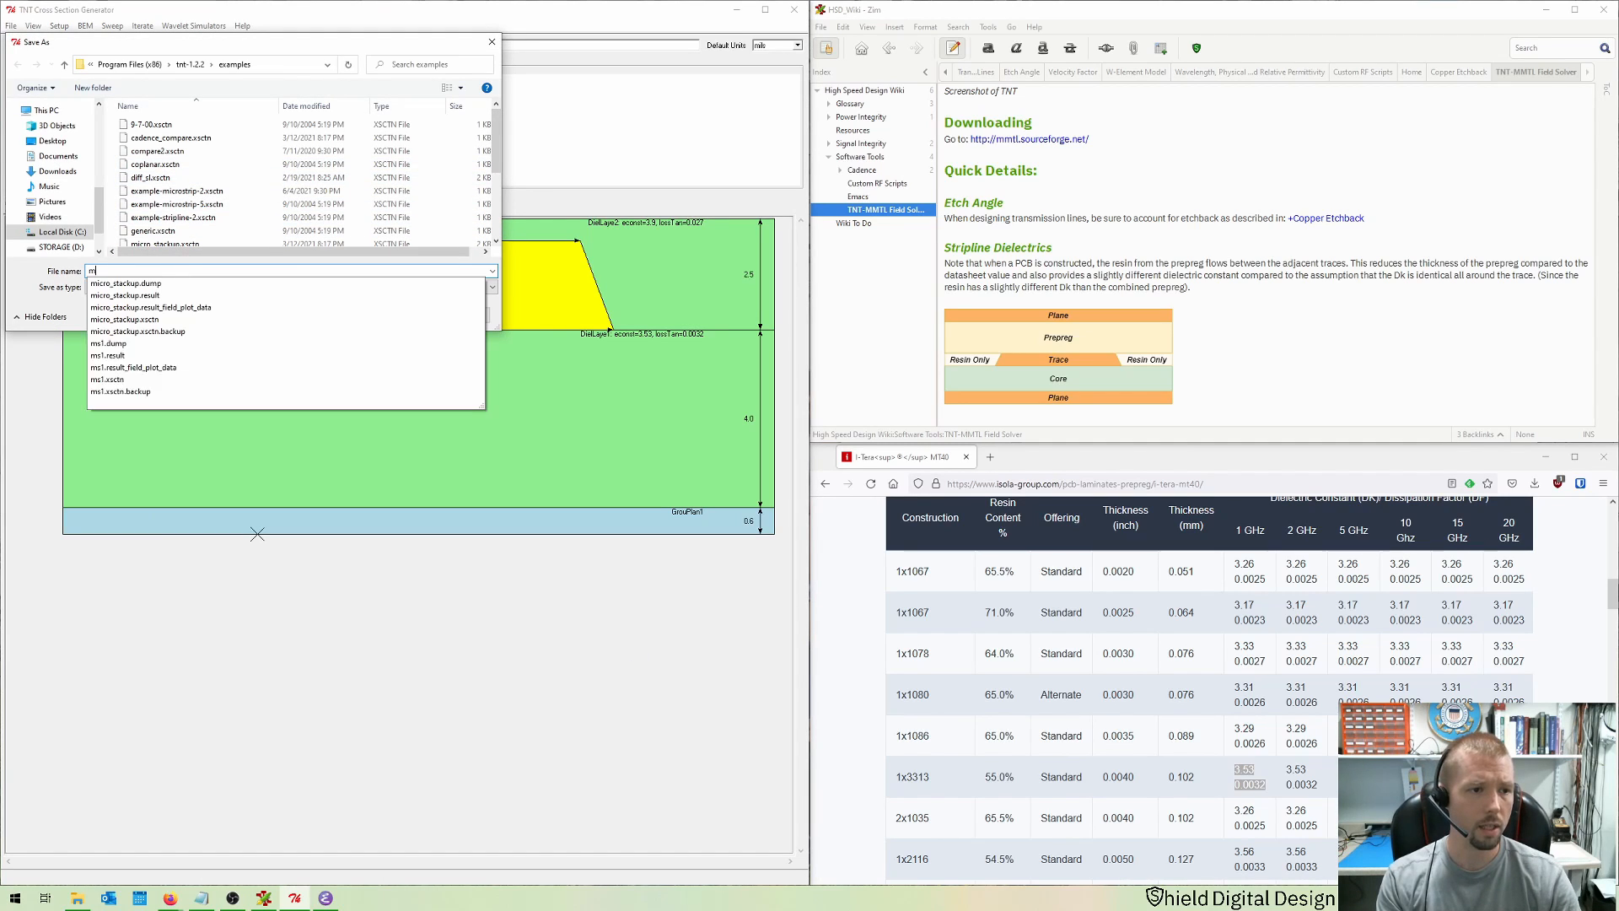
text(icro1)
key(Return)
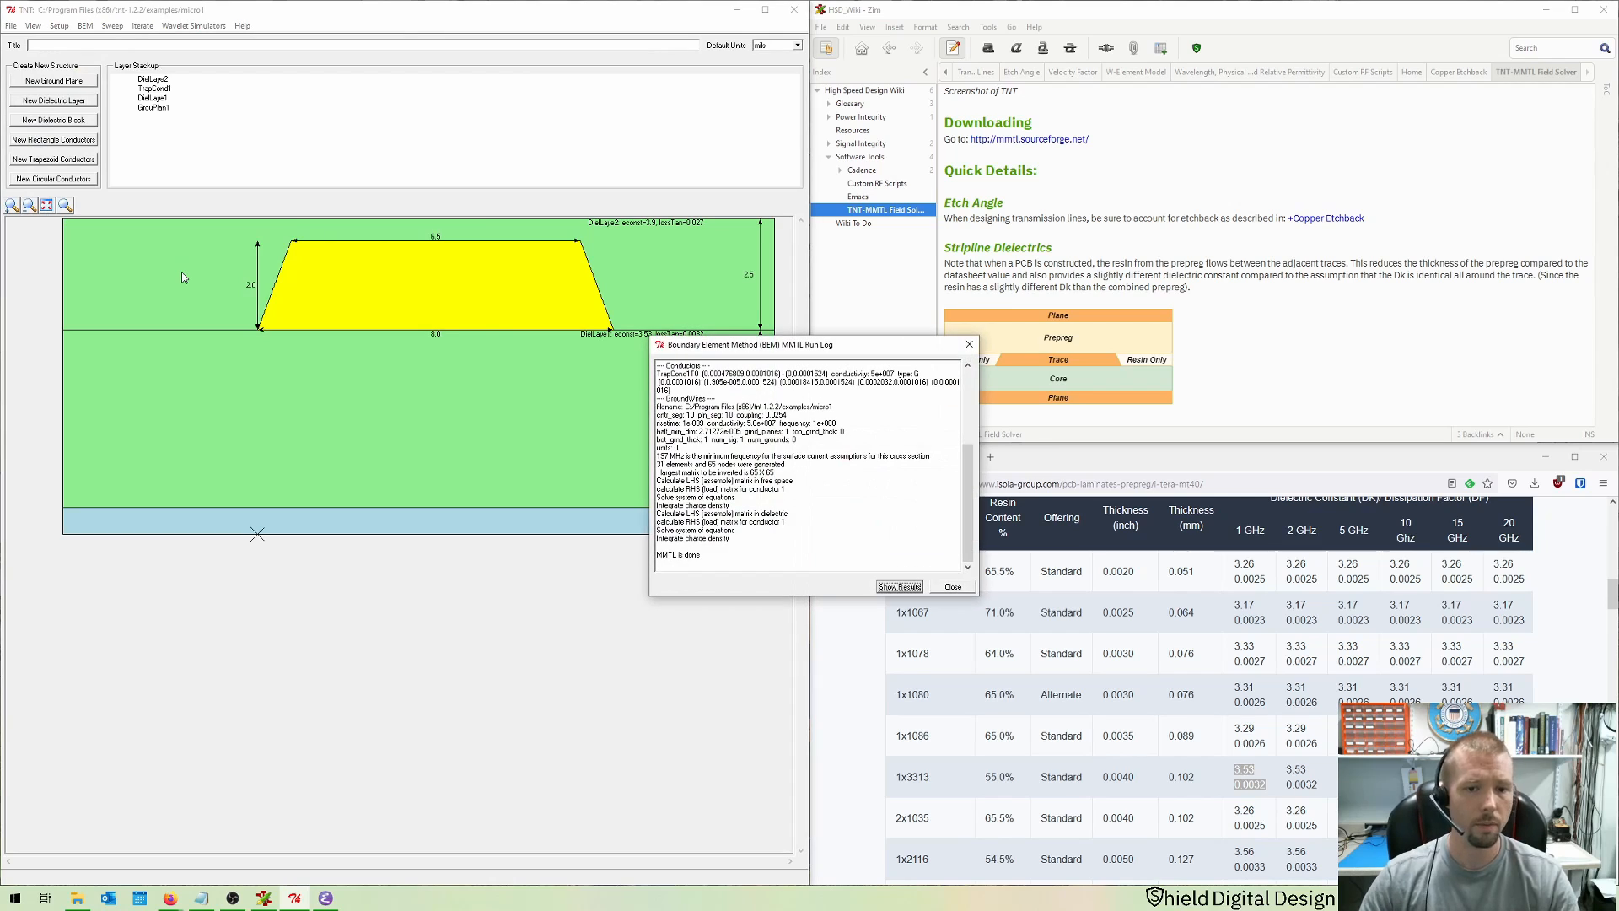
Step: Open the simulation results and examine the characteristic impedance and effective dielectric constant
click(897, 587)
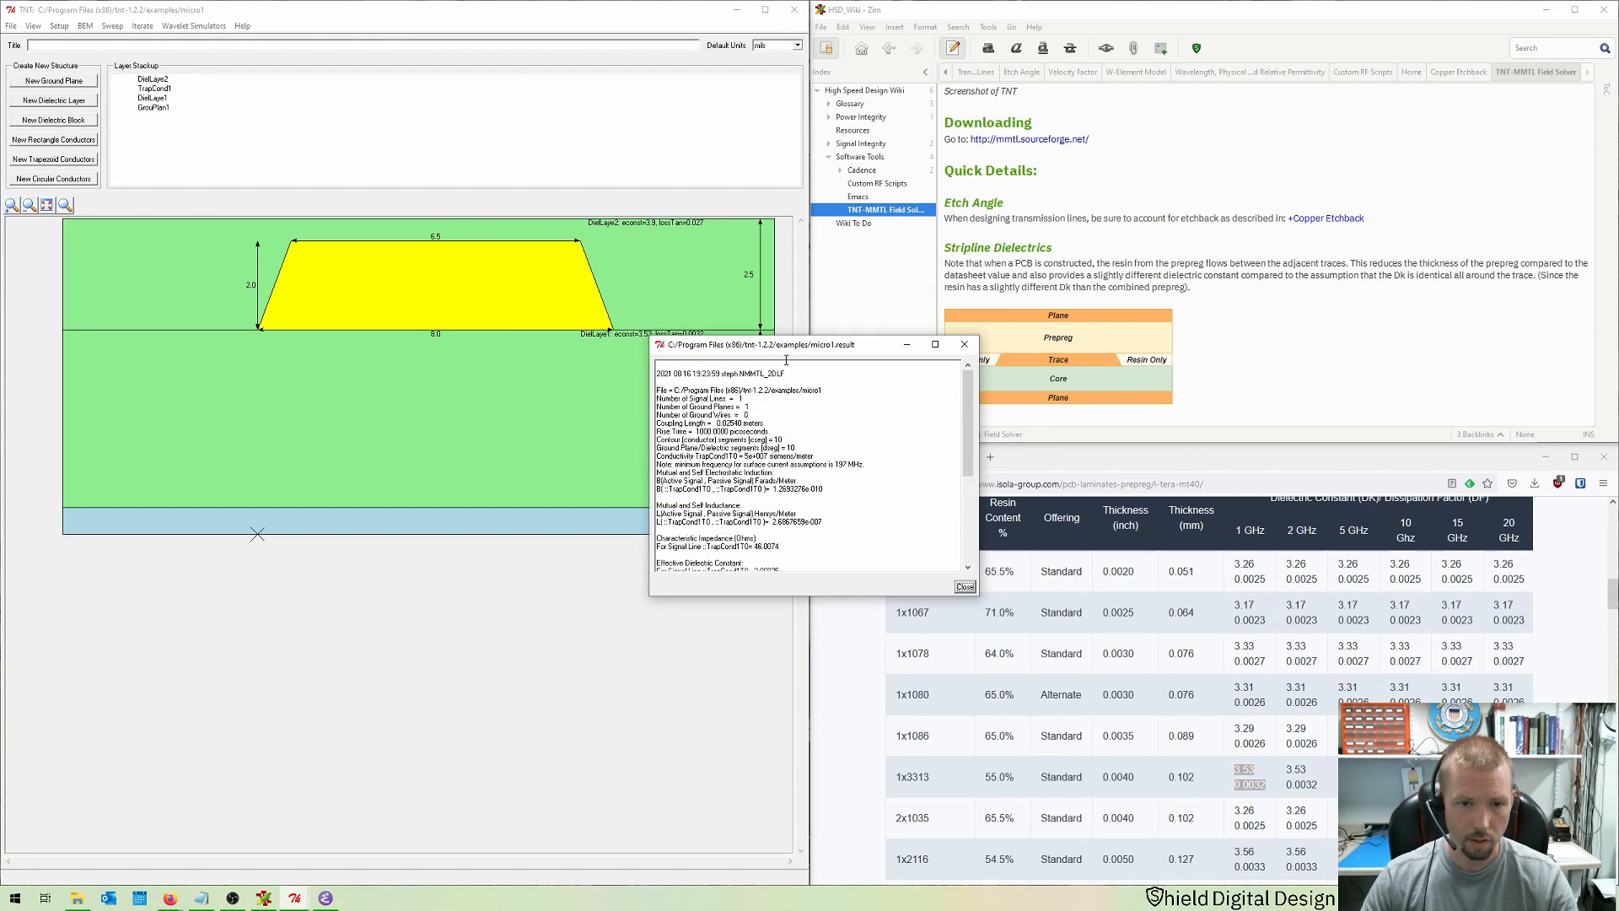
drag(788, 346, 317, 290)
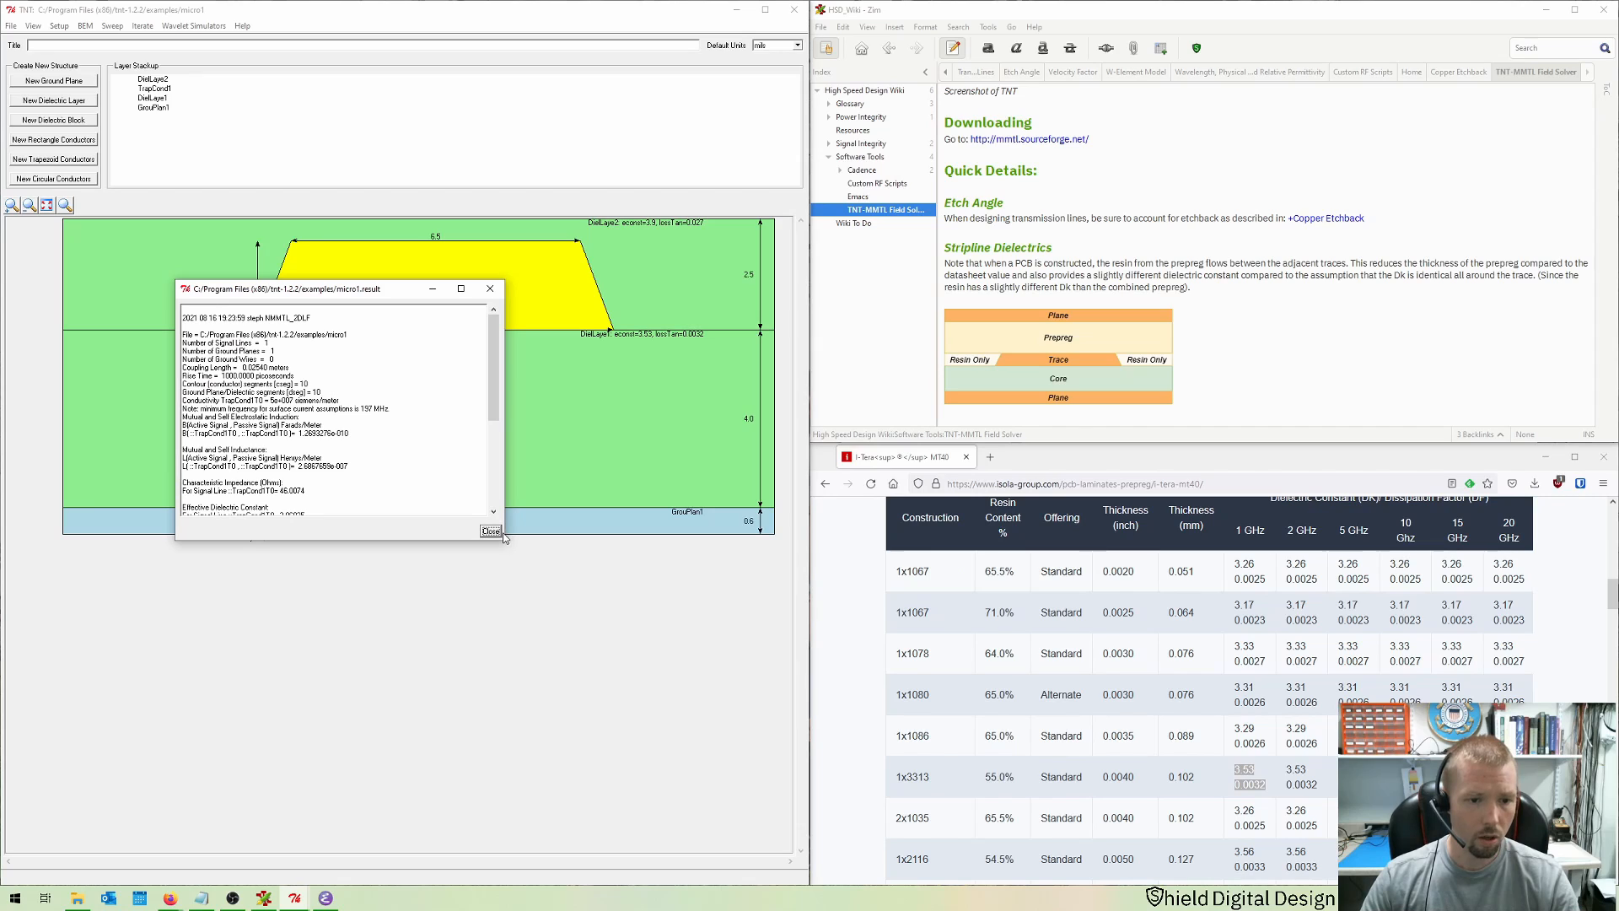
drag(504, 539, 500, 740)
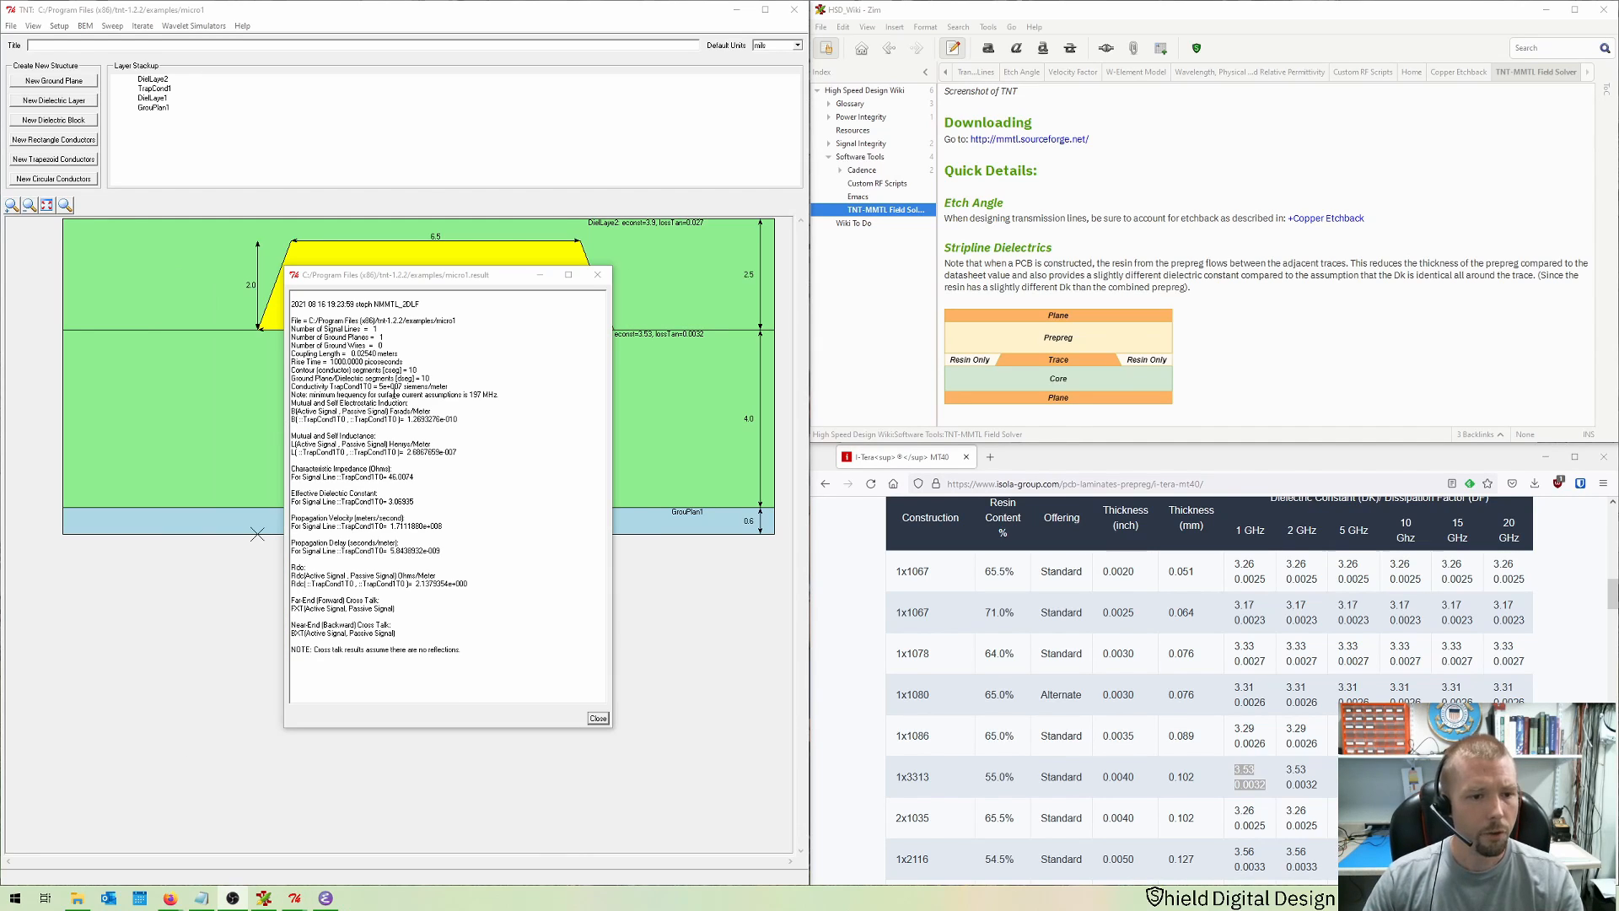
drag(458, 452, 288, 413)
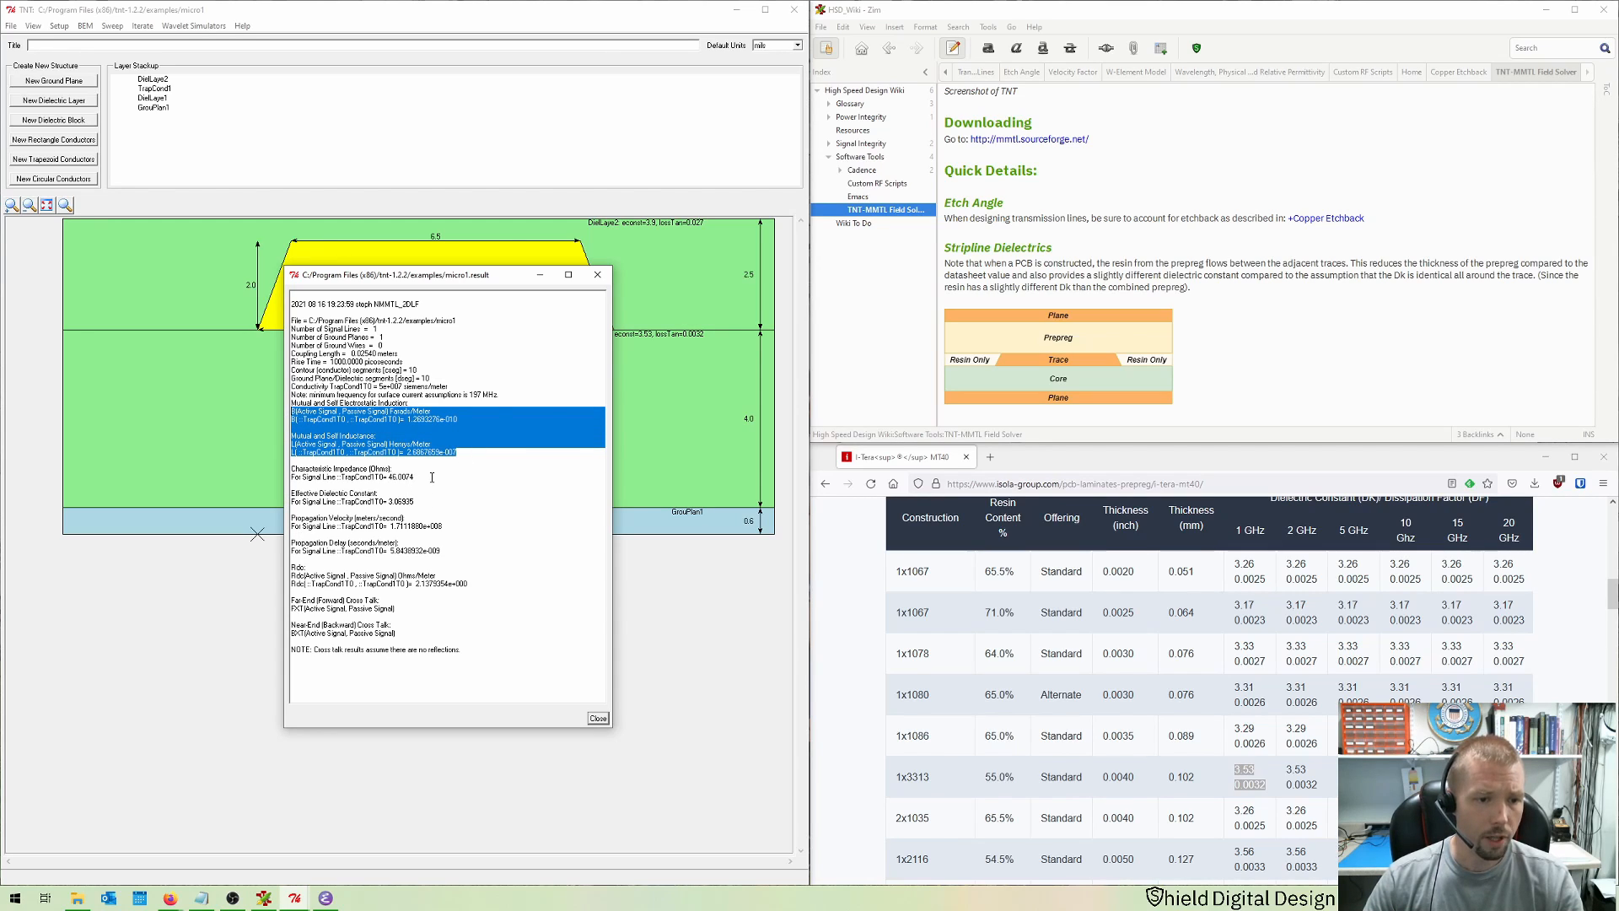
drag(414, 478, 274, 470)
click(435, 478)
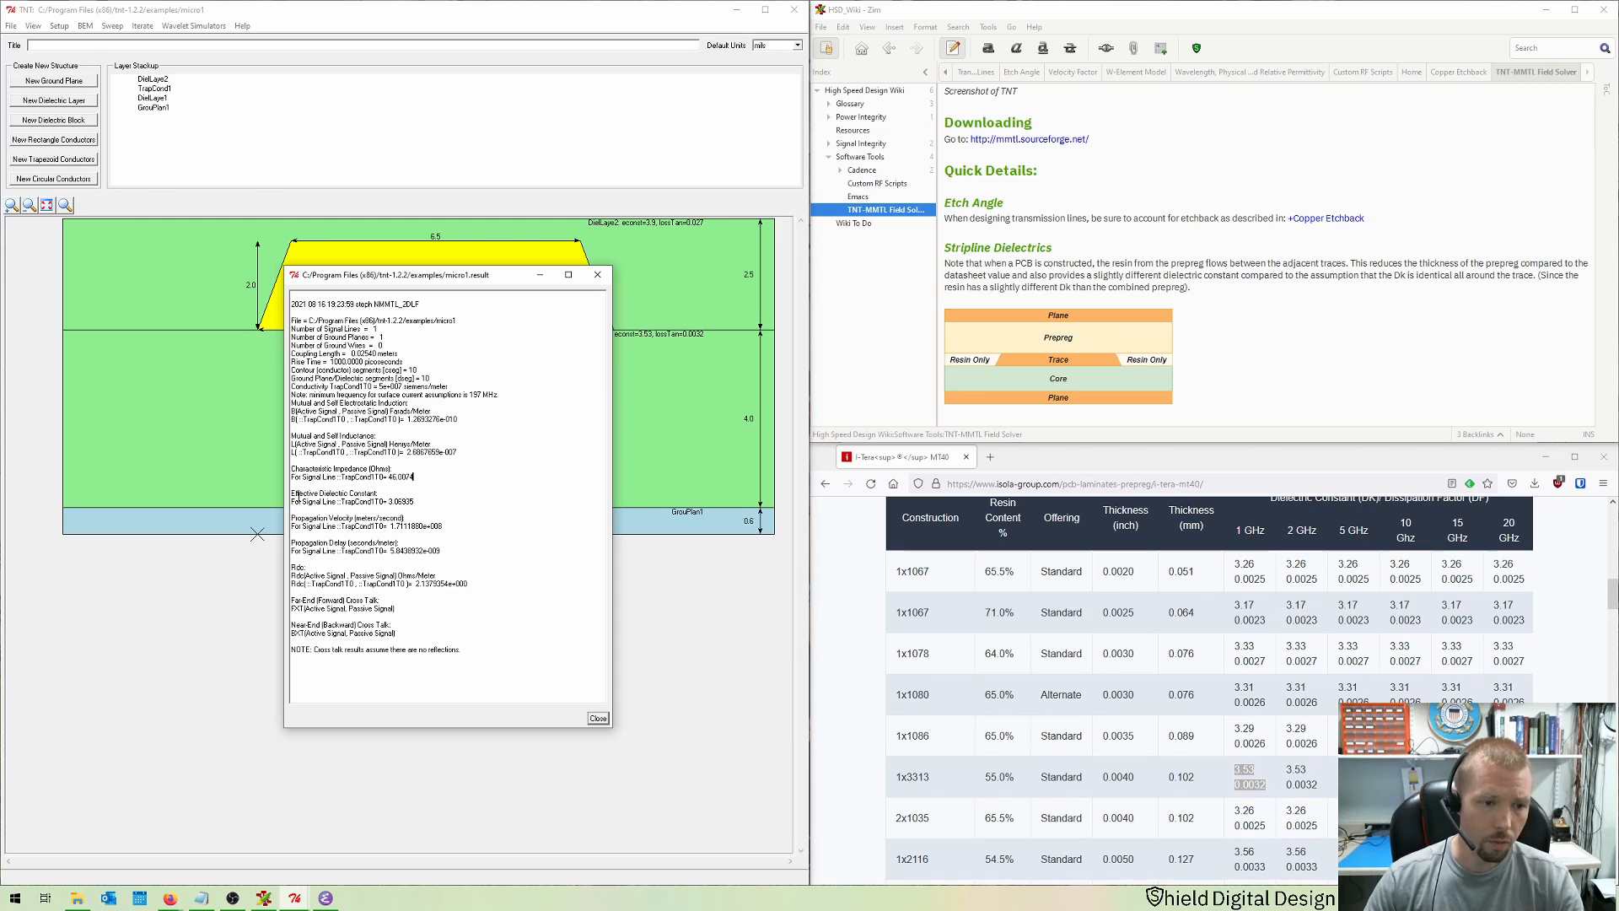
drag(295, 493, 417, 504)
click(415, 502)
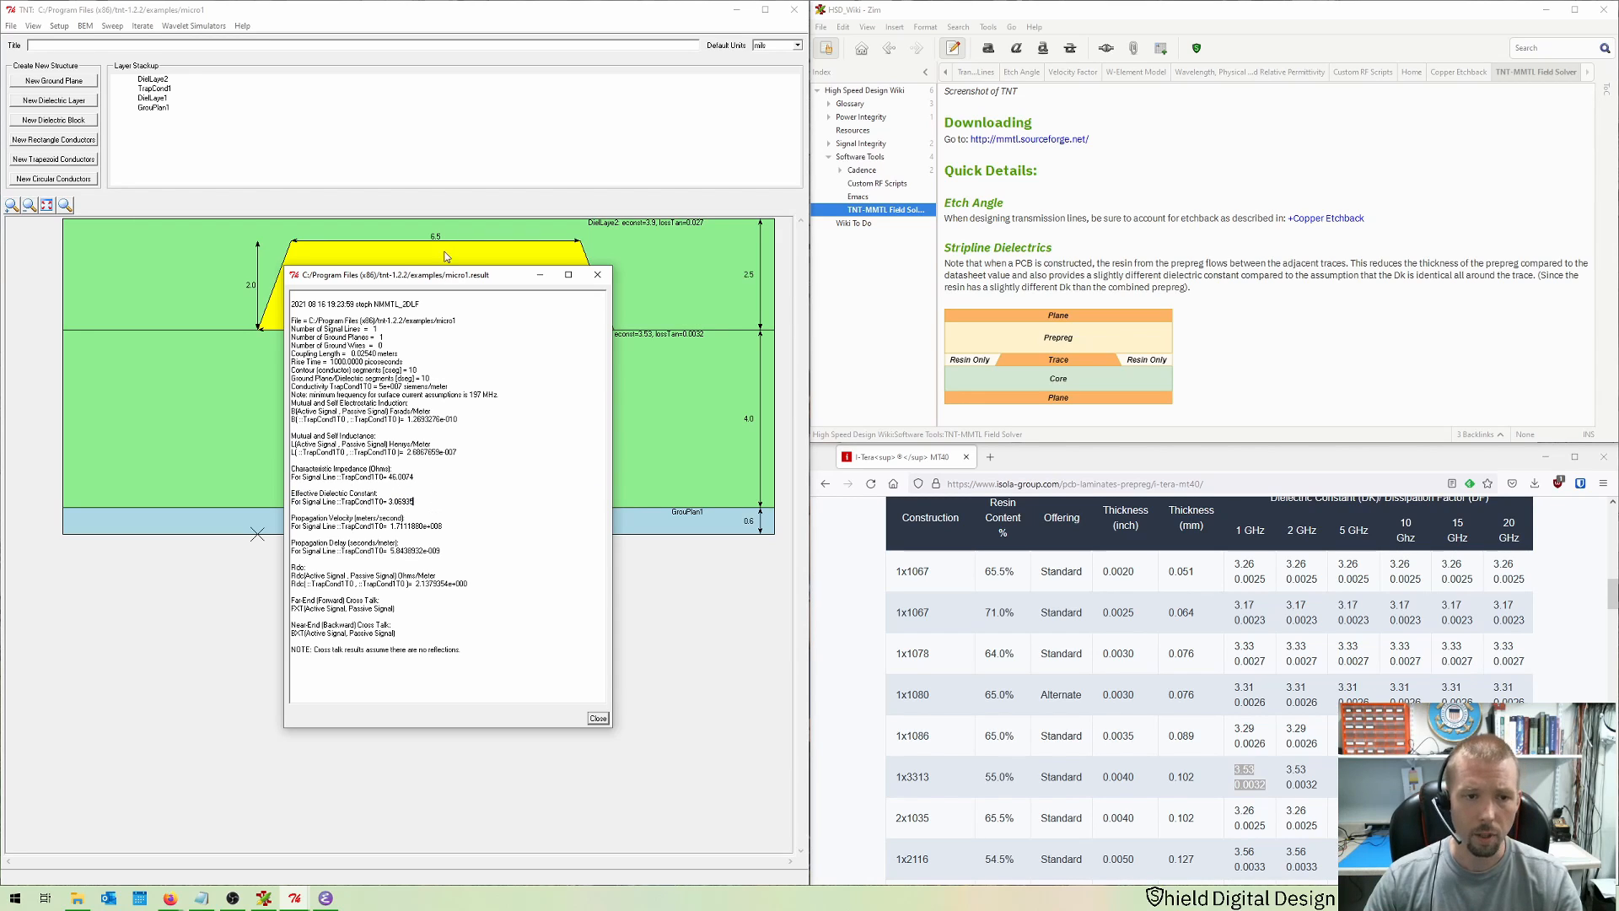
Step: Examine the propagation velocity, delay, resistance and crosstalk entries in the simulation results, then close the results window
drag(453, 284, 402, 402)
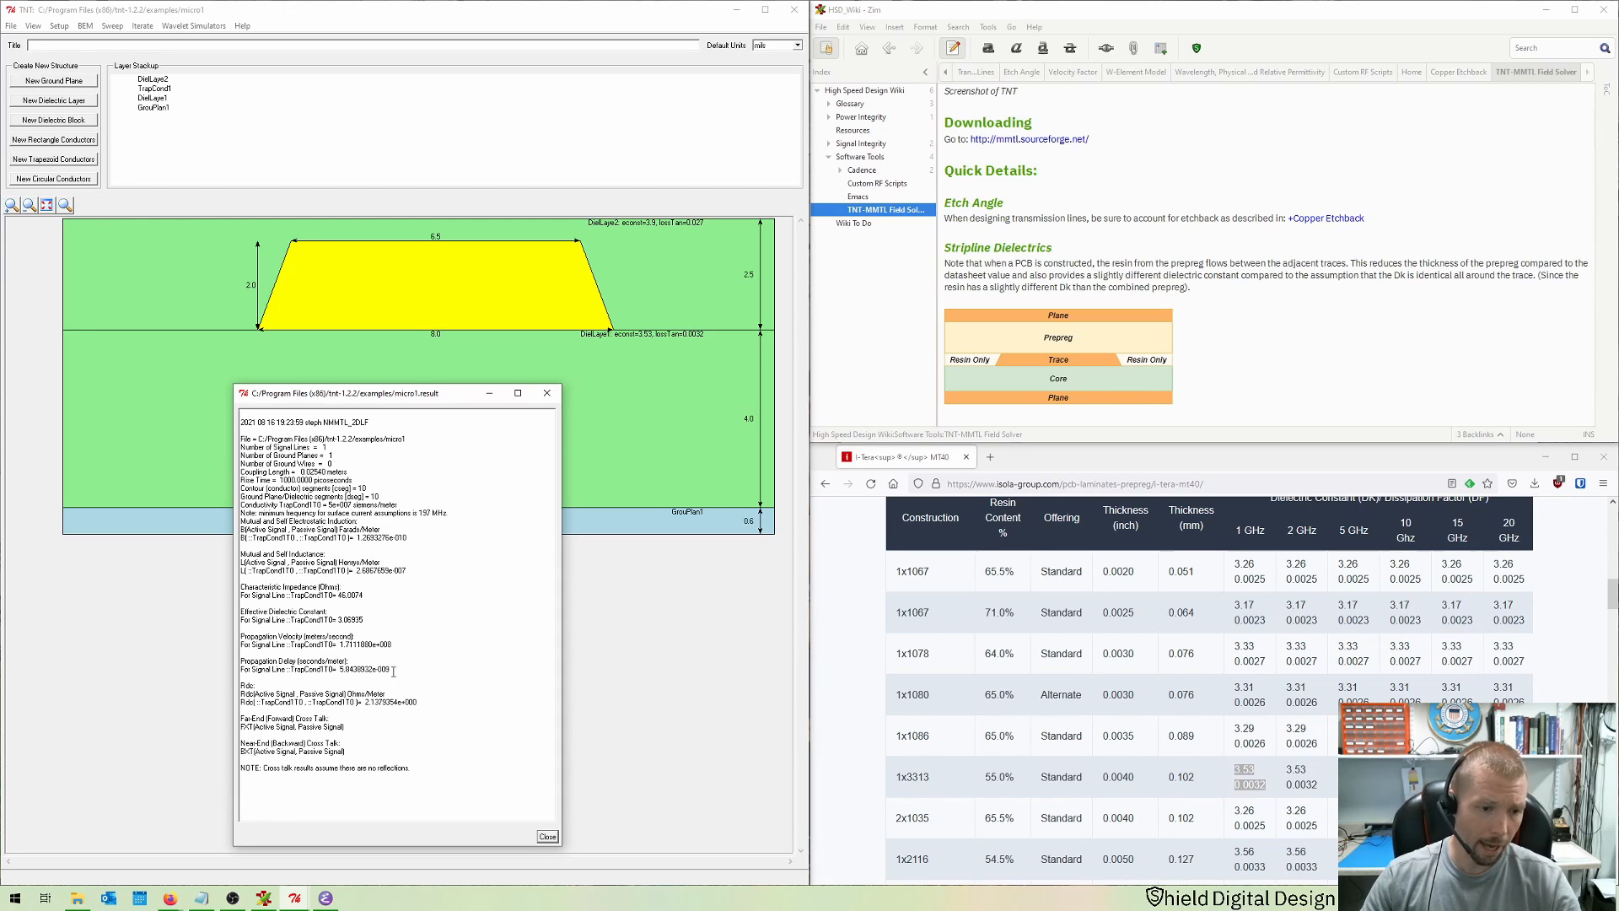
drag(393, 671, 249, 638)
click(277, 636)
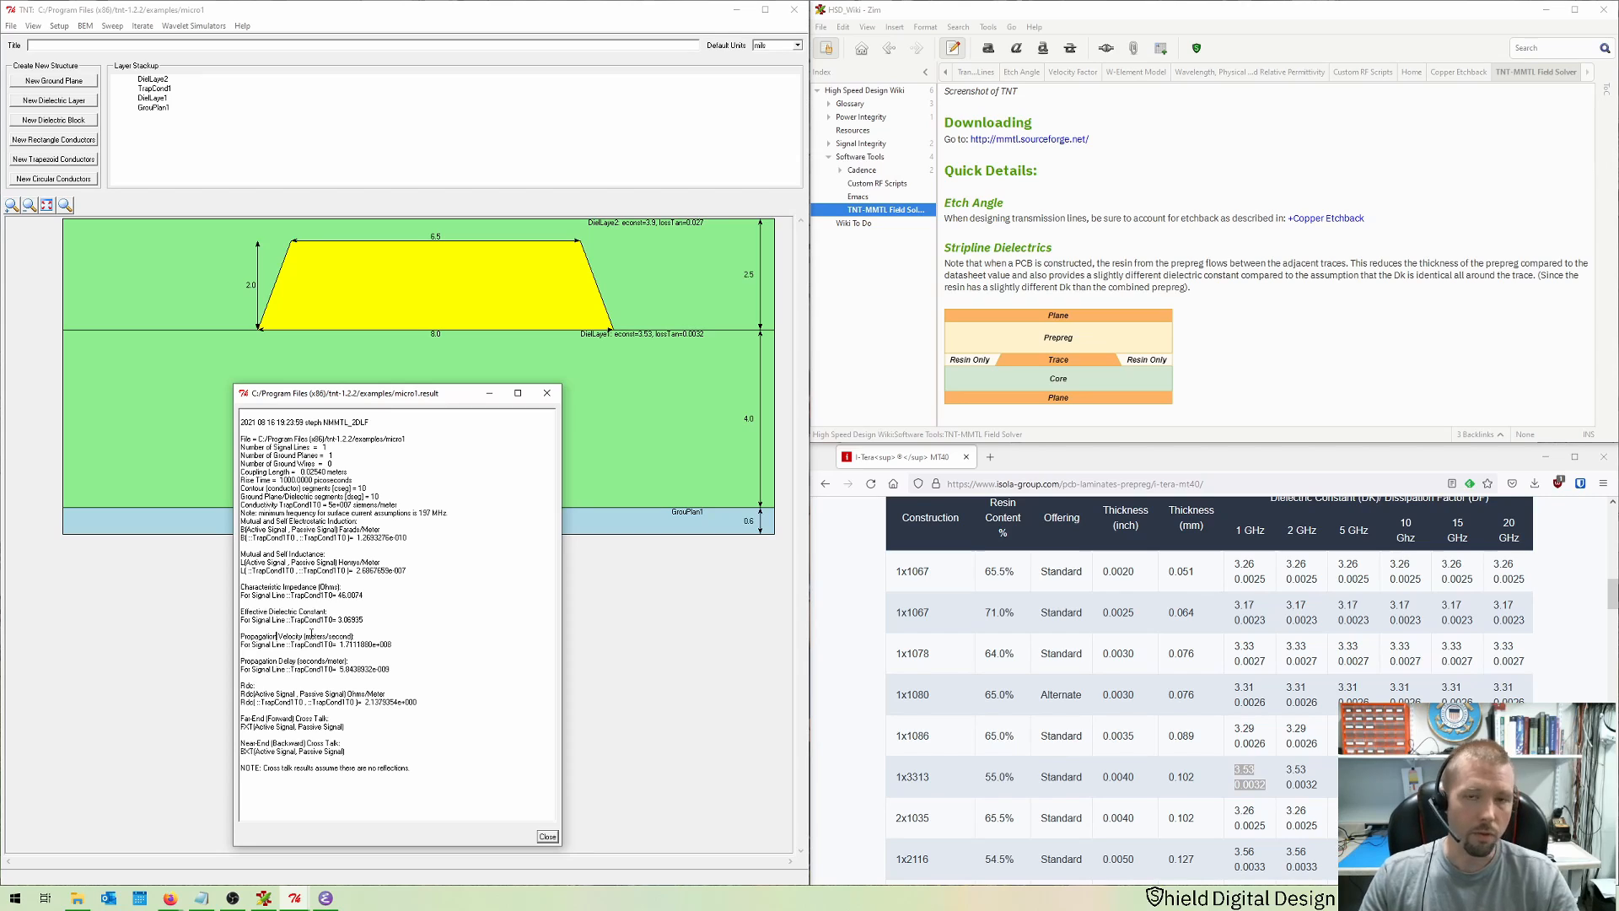
drag(393, 703, 264, 686)
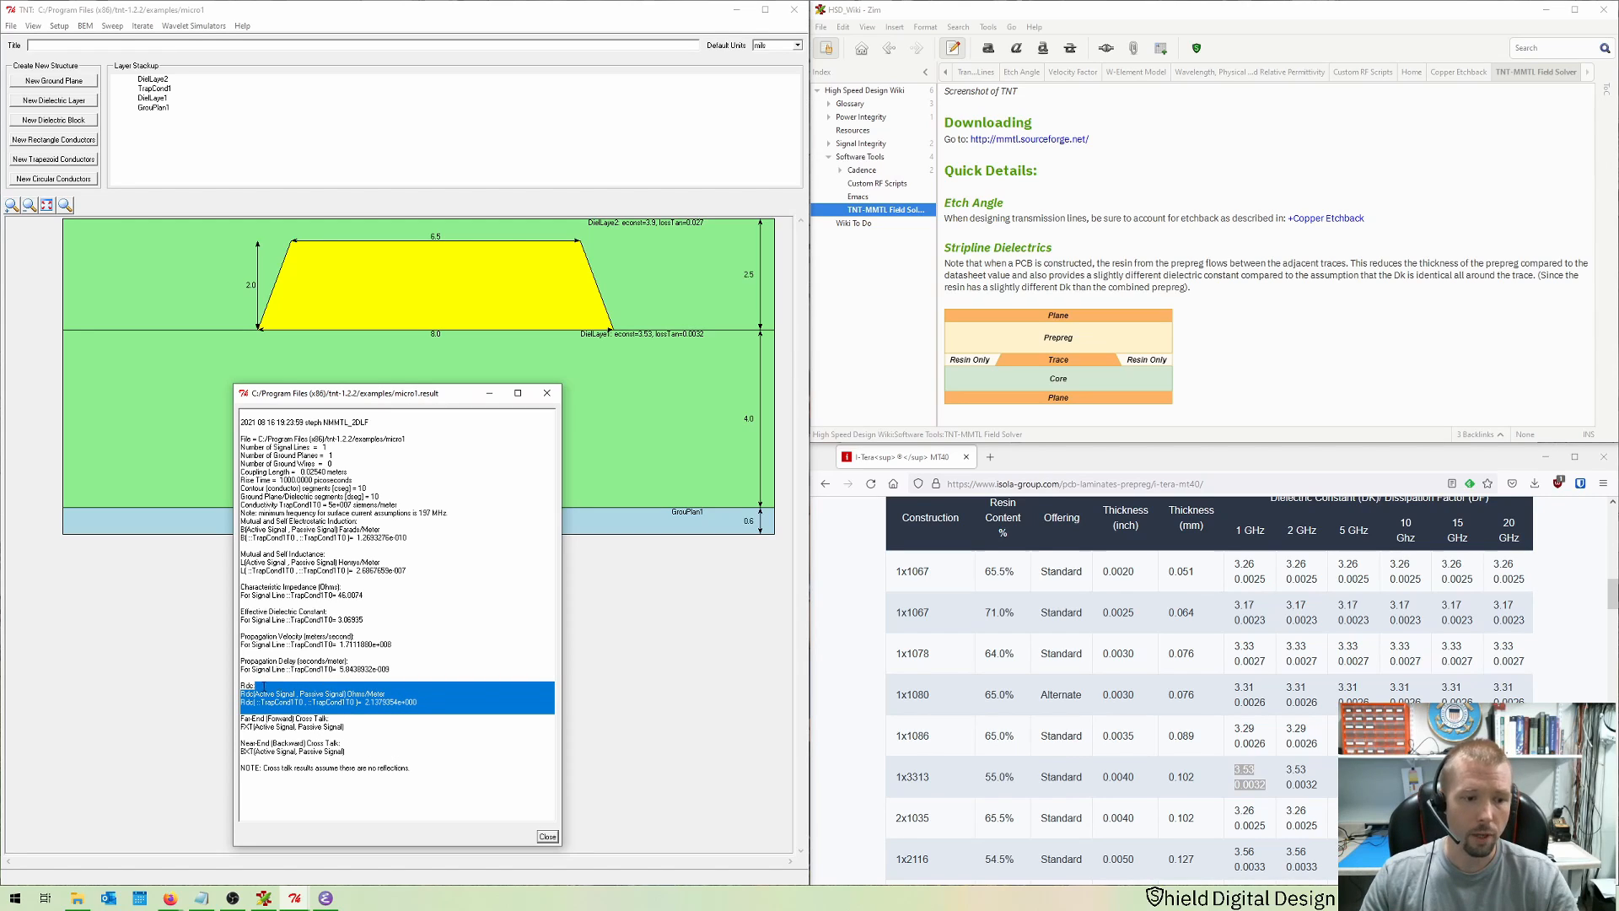
click(262, 668)
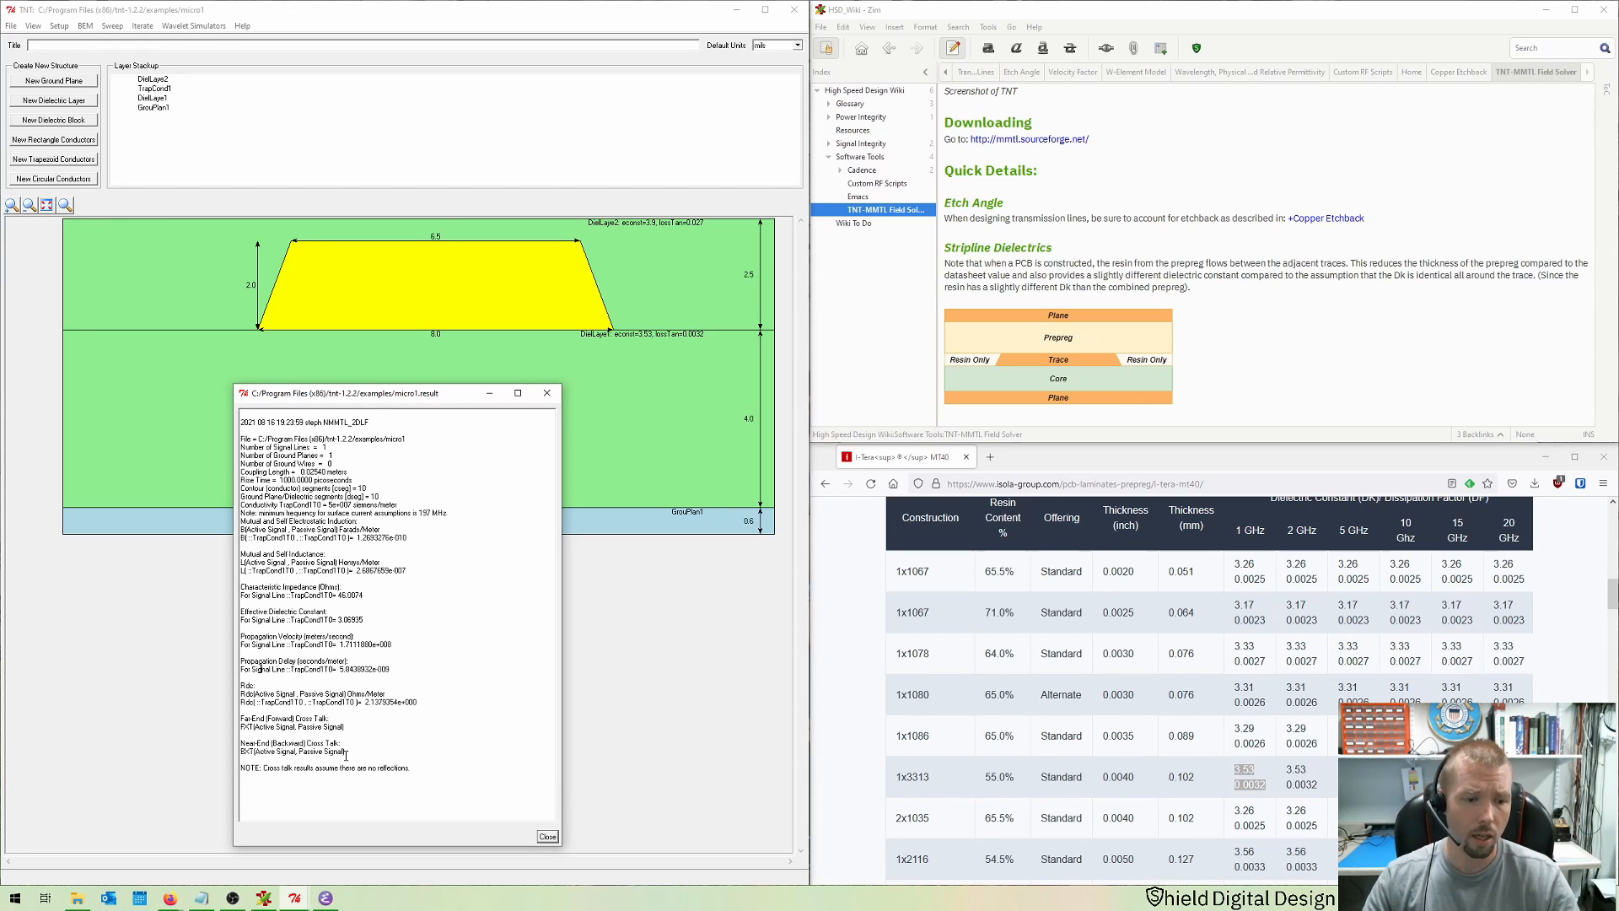
drag(345, 755, 229, 715)
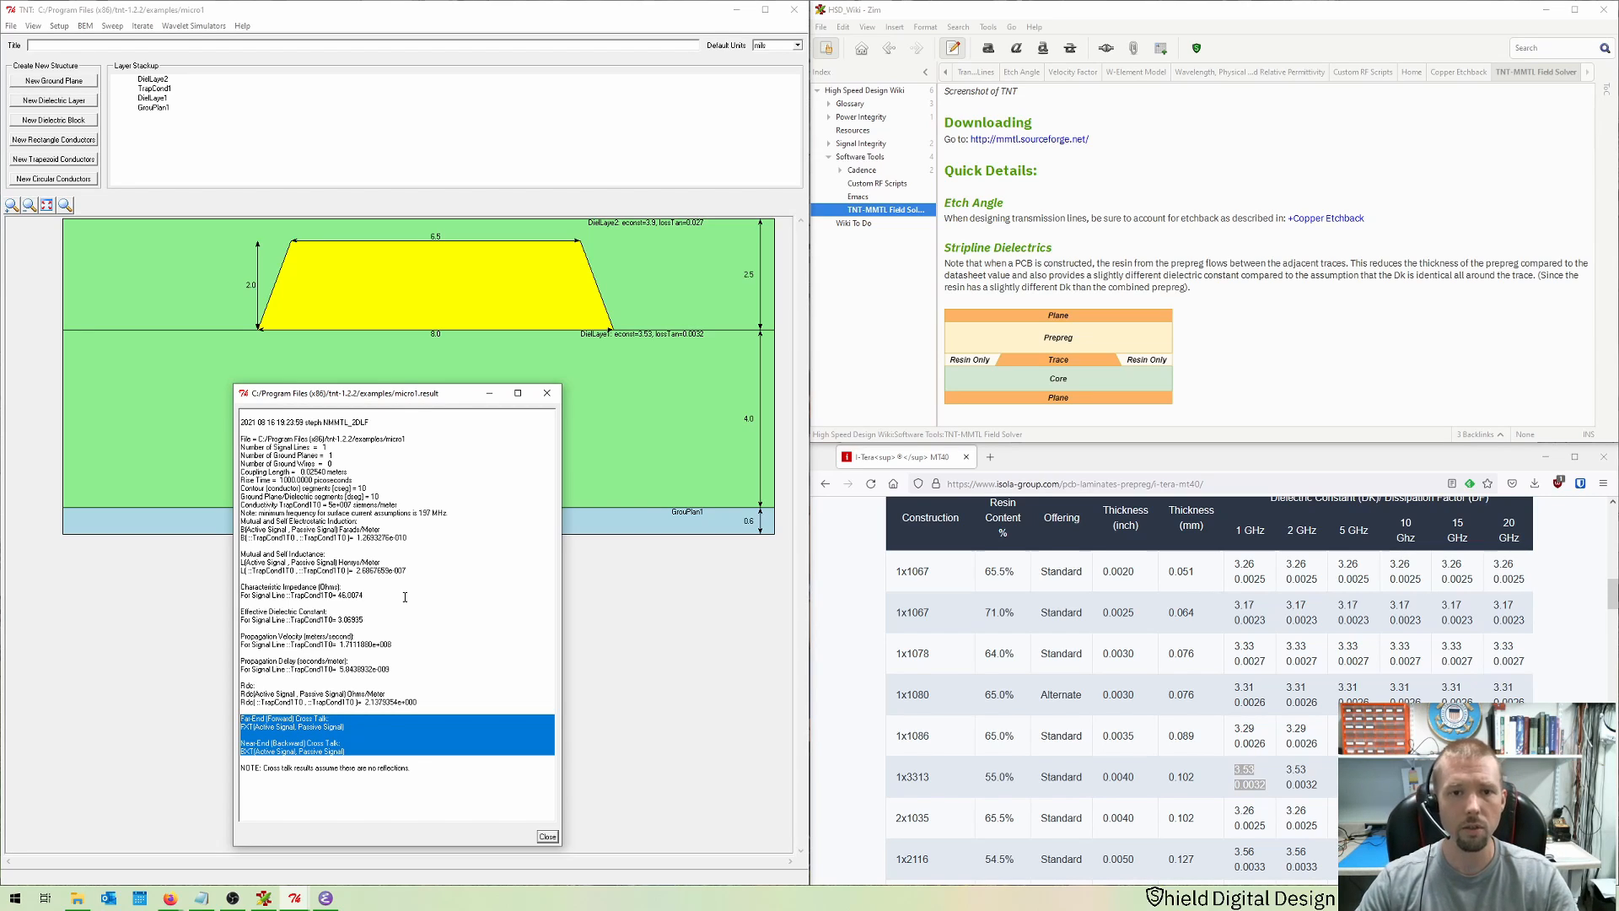
click(548, 837)
Step: Start a sweep simulation with the trapezoid conductor's top width and bottom width as sweep parameters
click(123, 29)
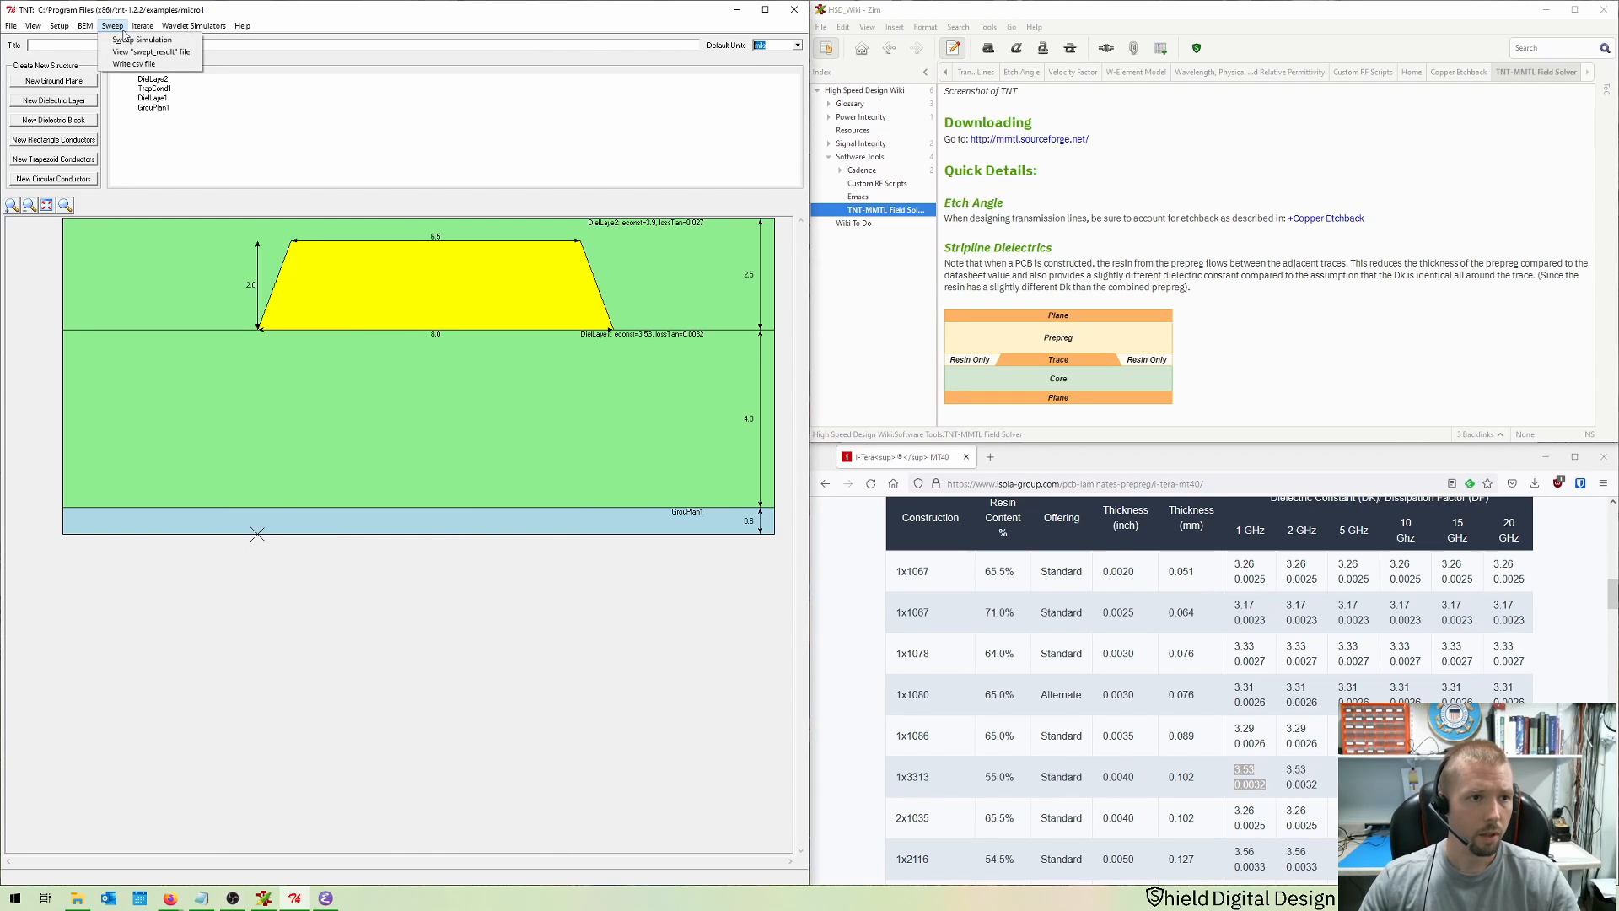
click(126, 39)
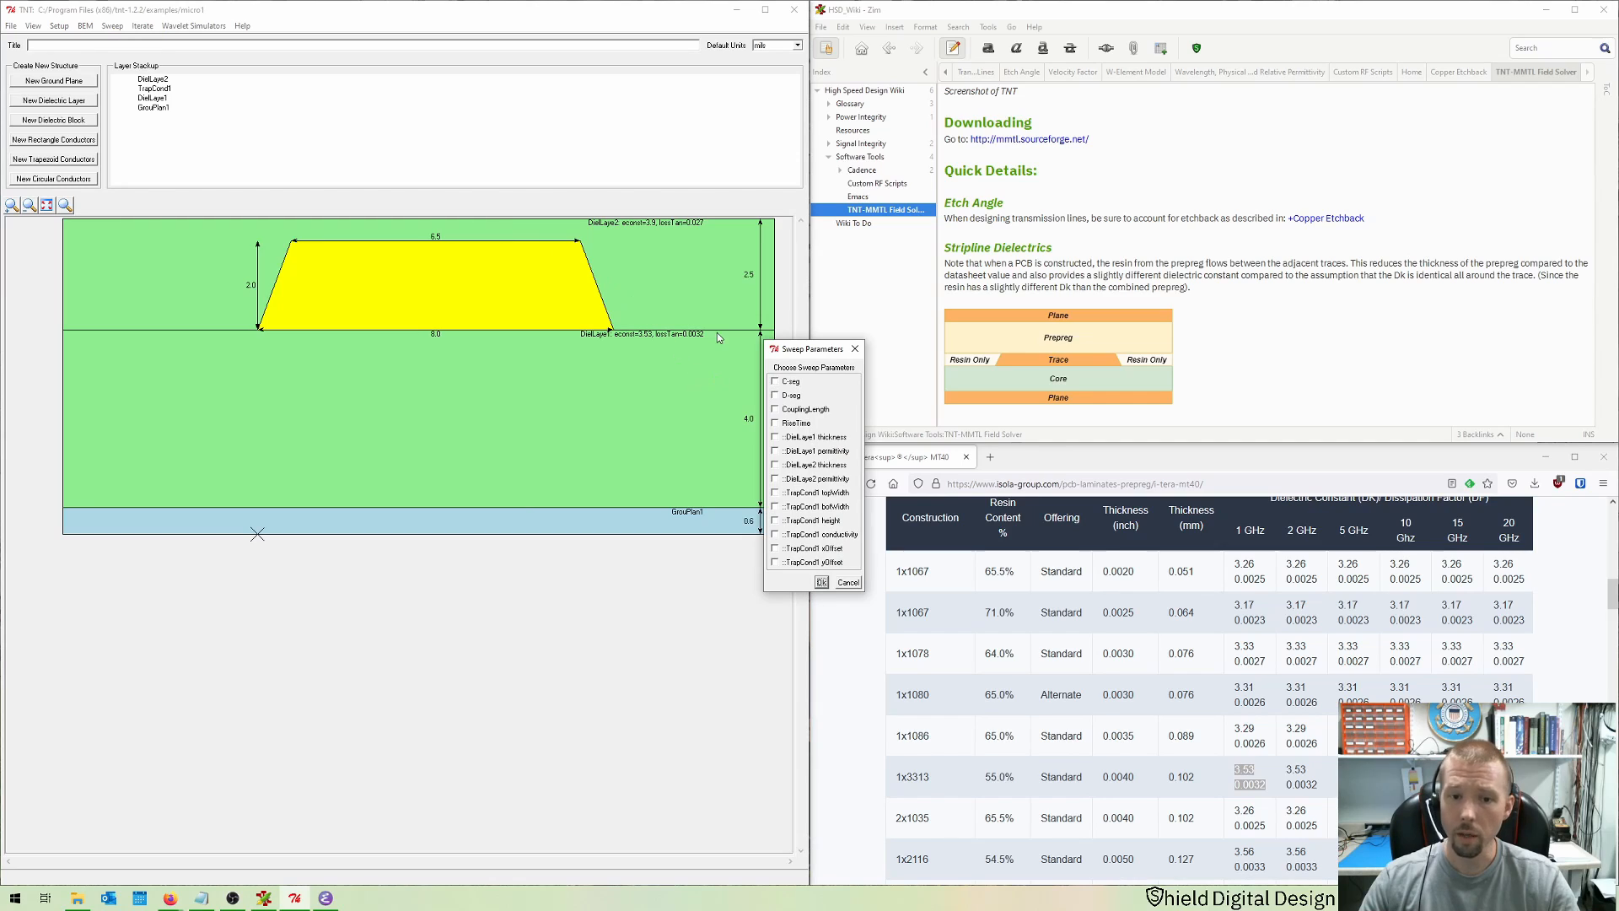
drag(806, 353, 578, 395)
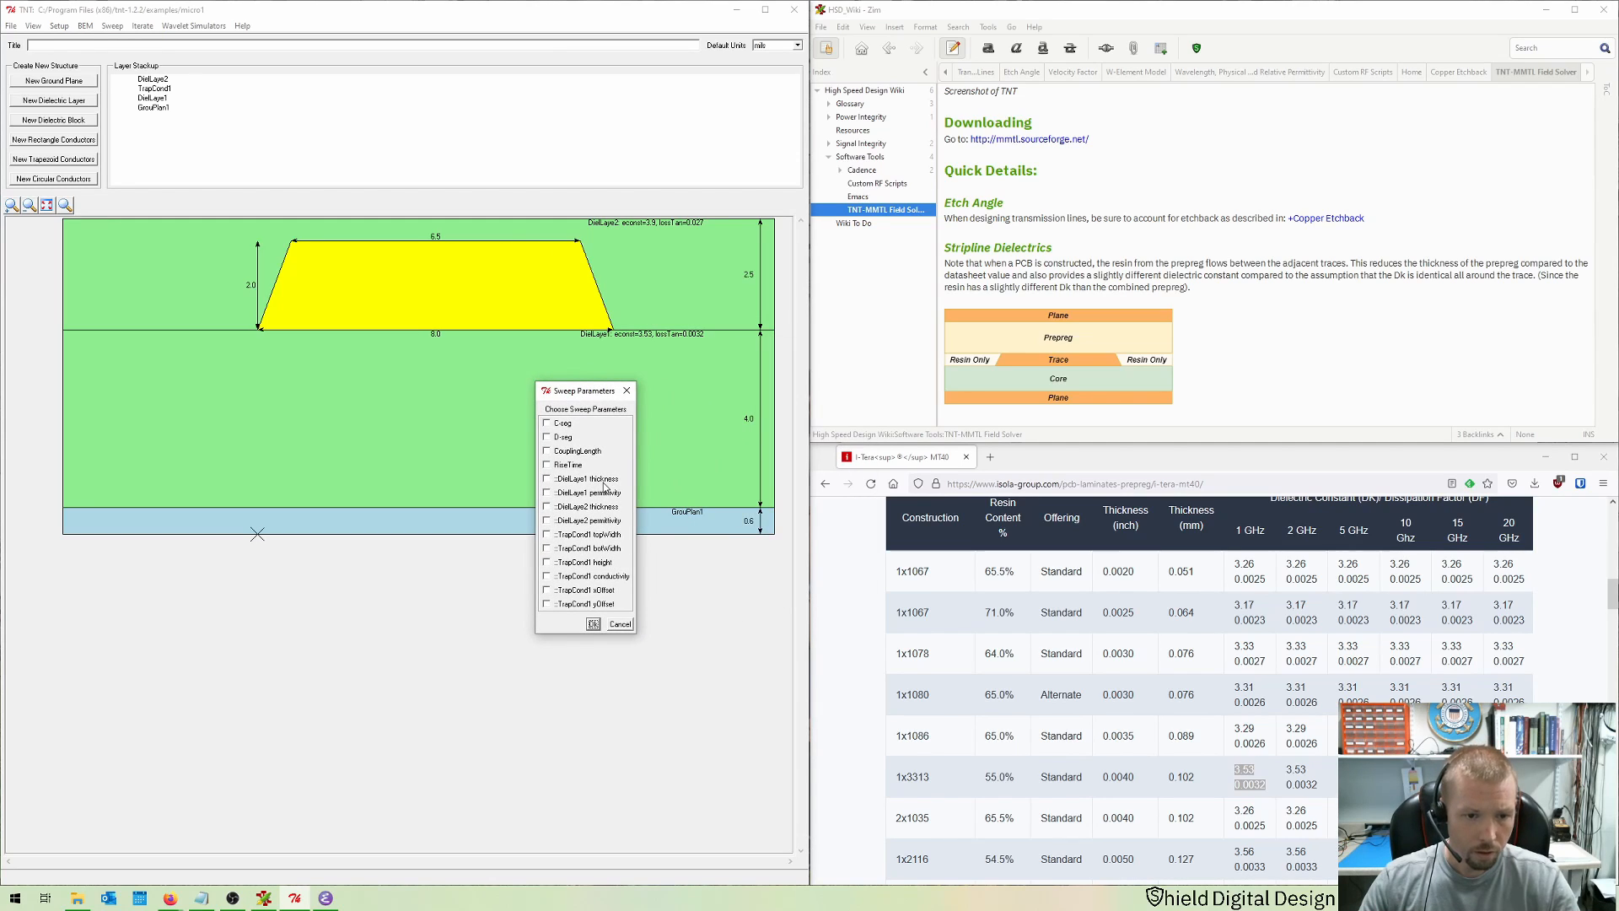
click(548, 537)
click(548, 549)
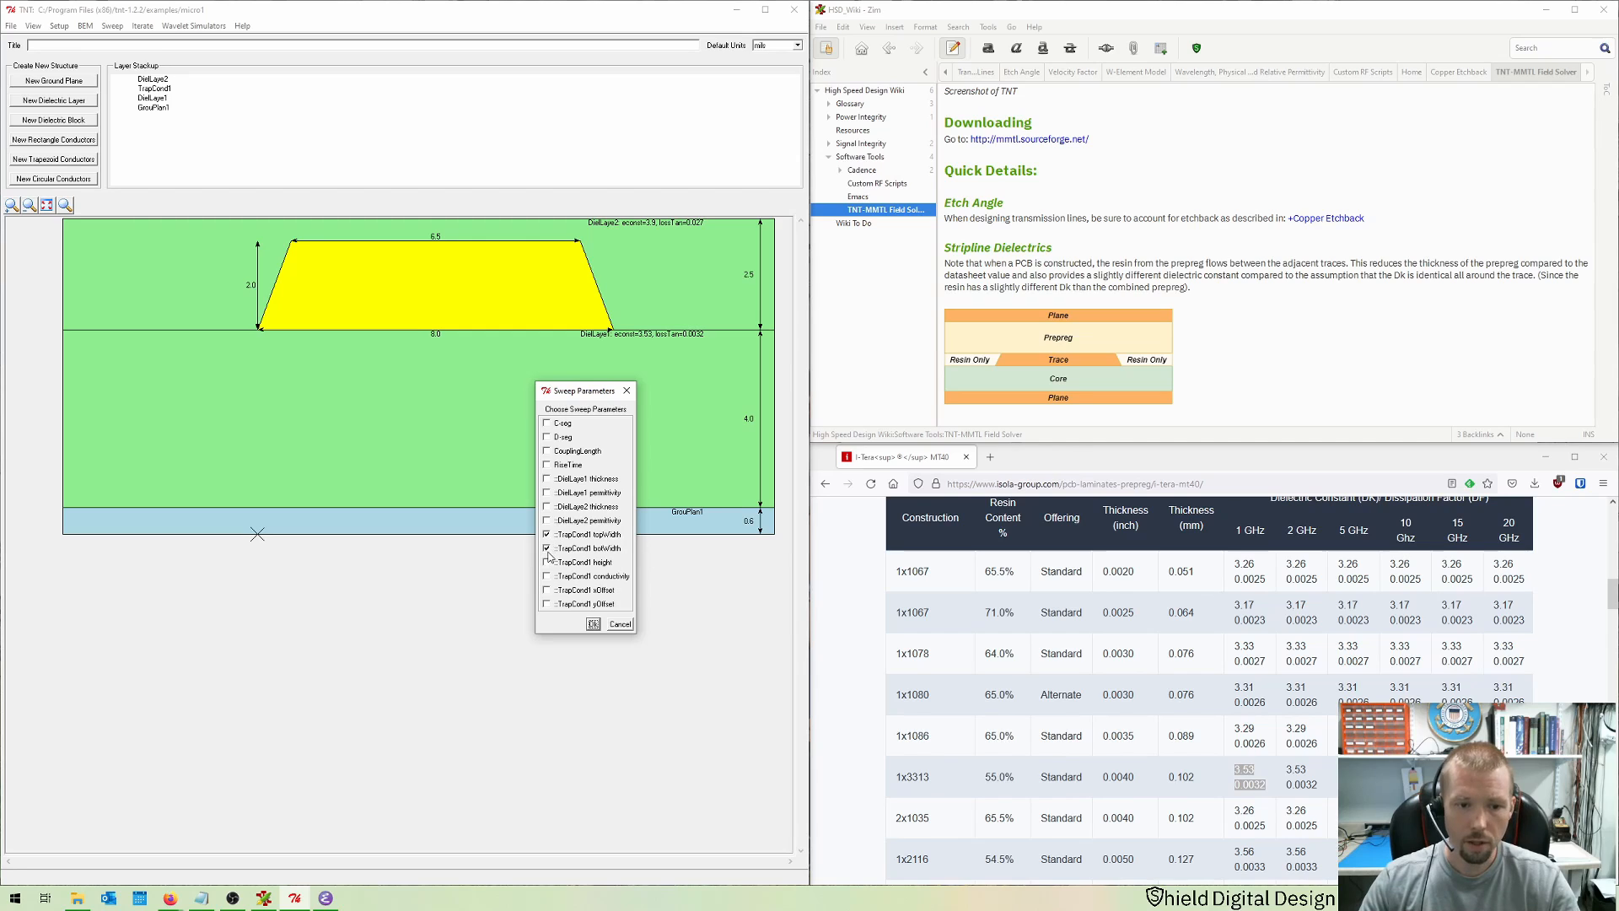
click(594, 625)
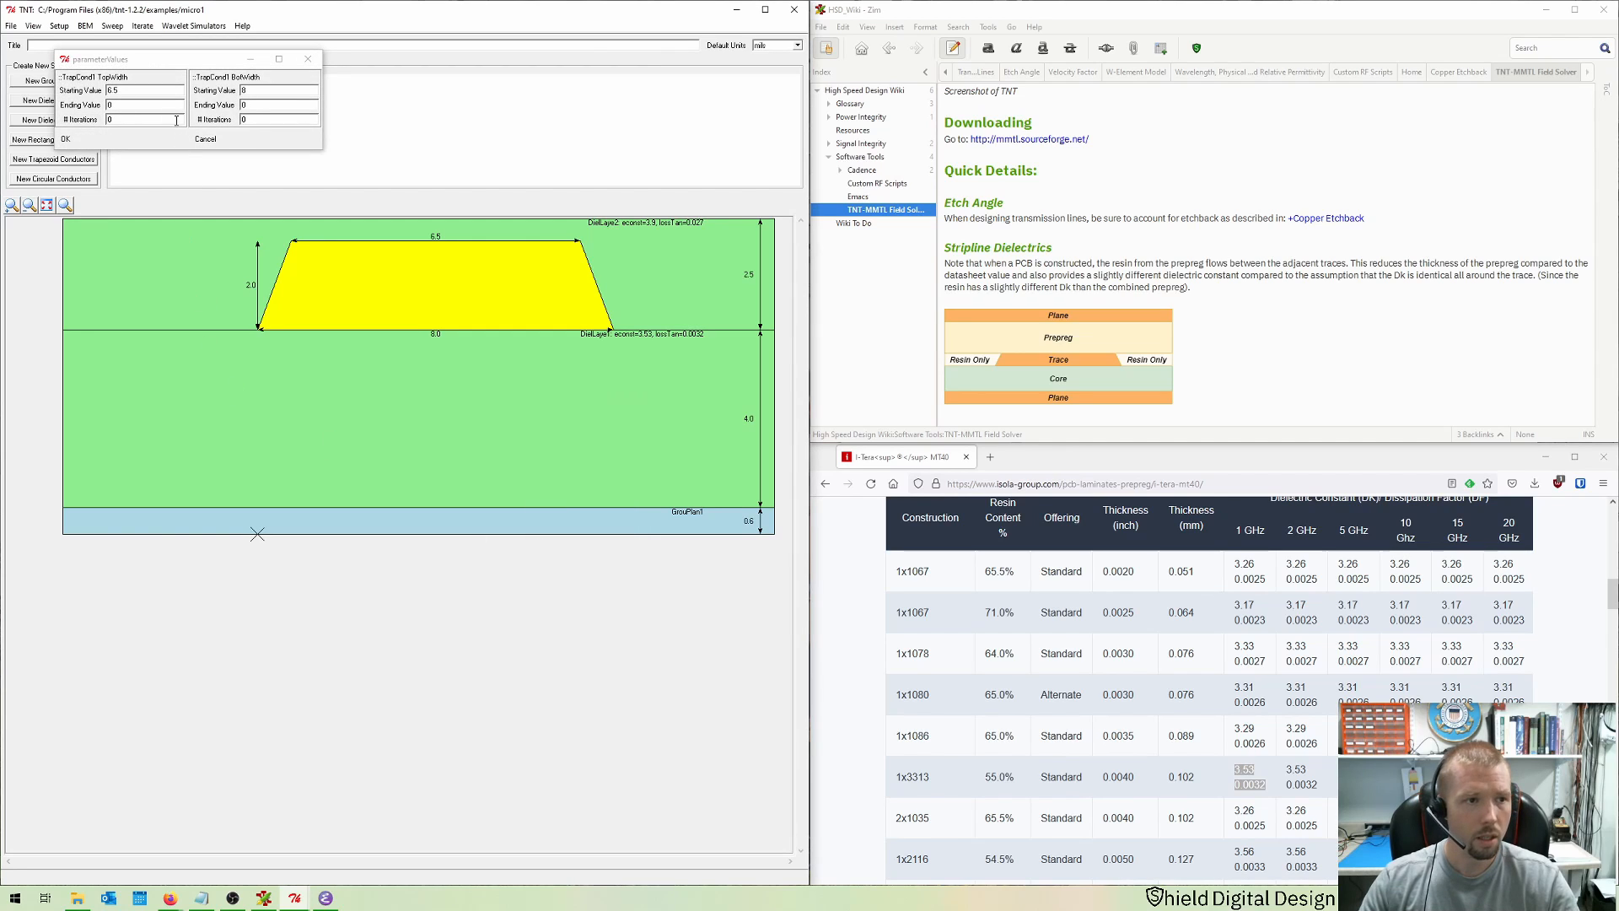
Step: Sweep the top width from 6.5 to 5.5 and the bottom width from 8 to 7, 5 iterations each, and run it
drag(180, 64, 453, 529)
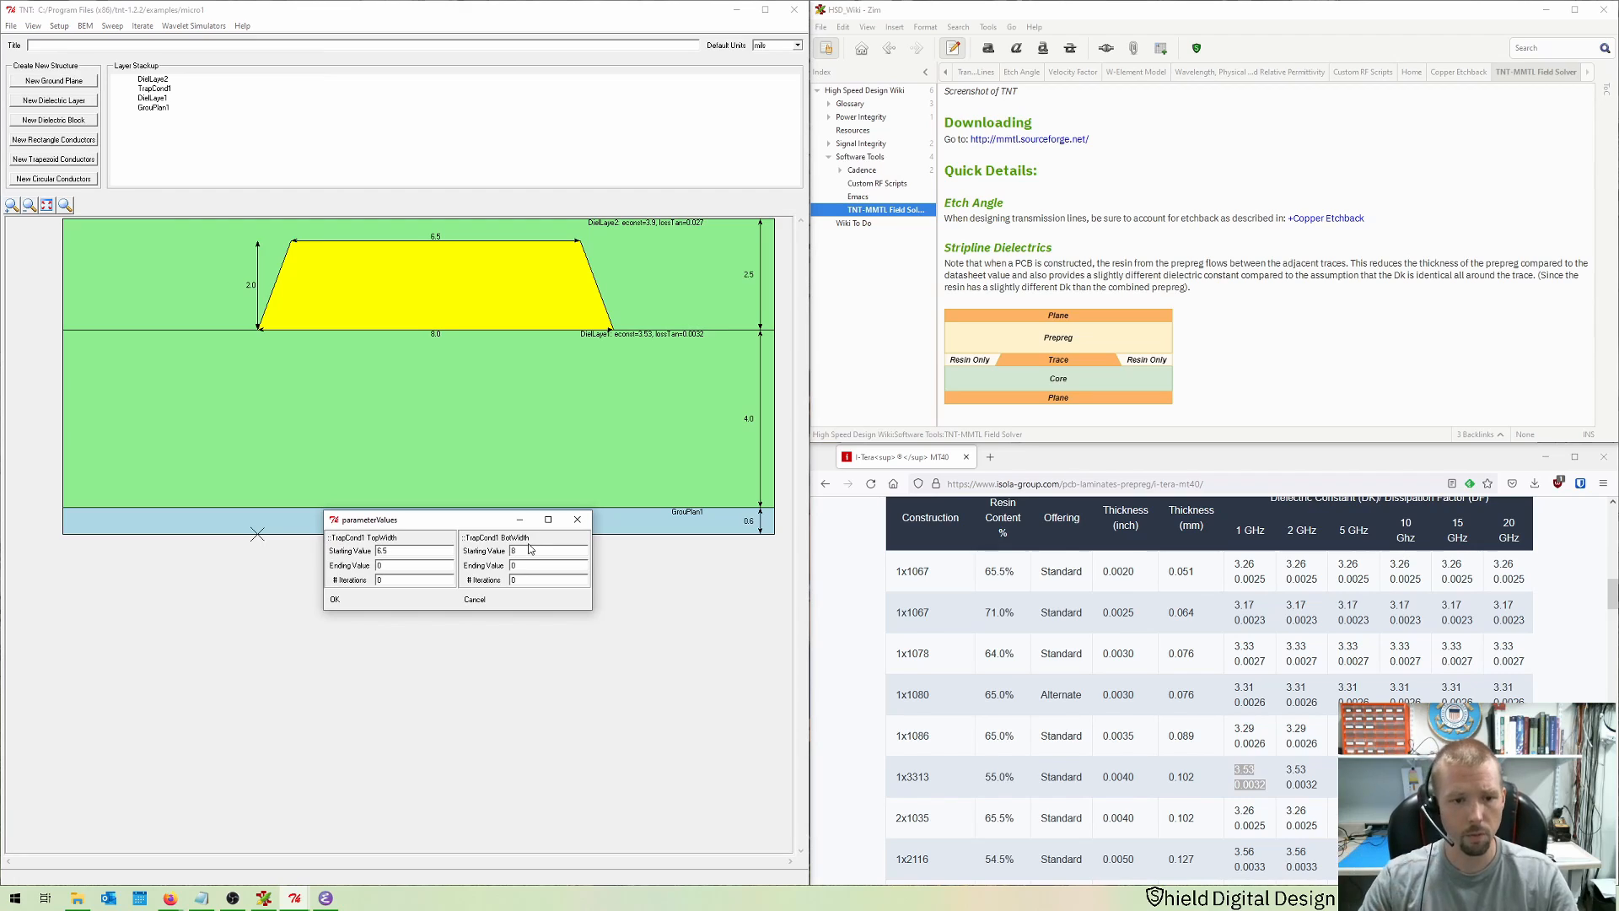
key(Tab)
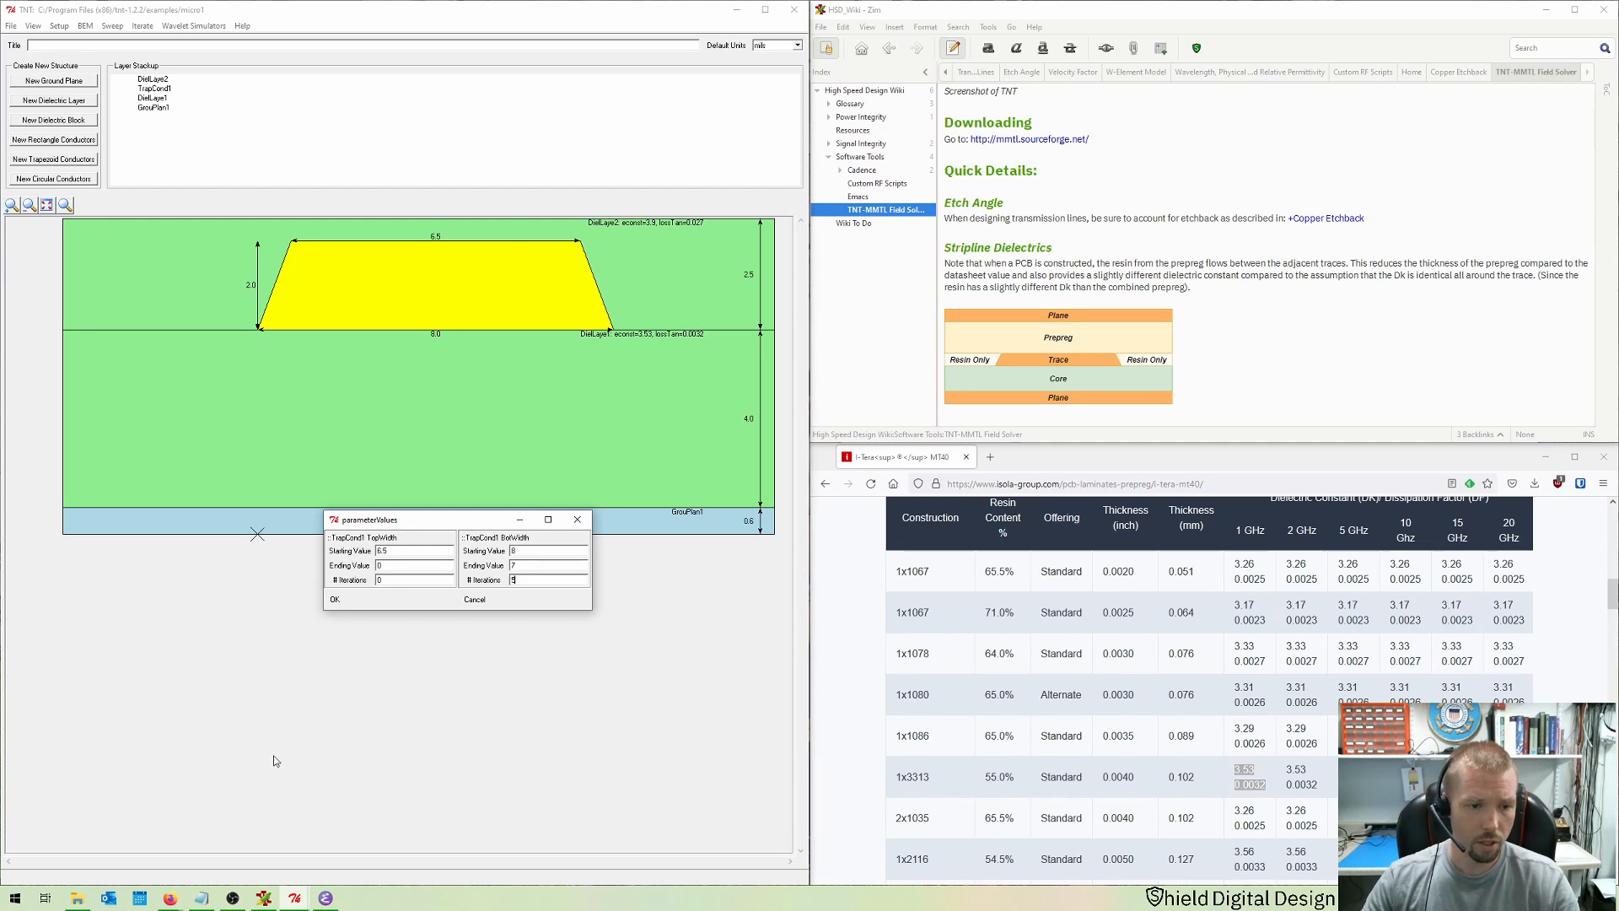
drag(384, 566, 350, 569)
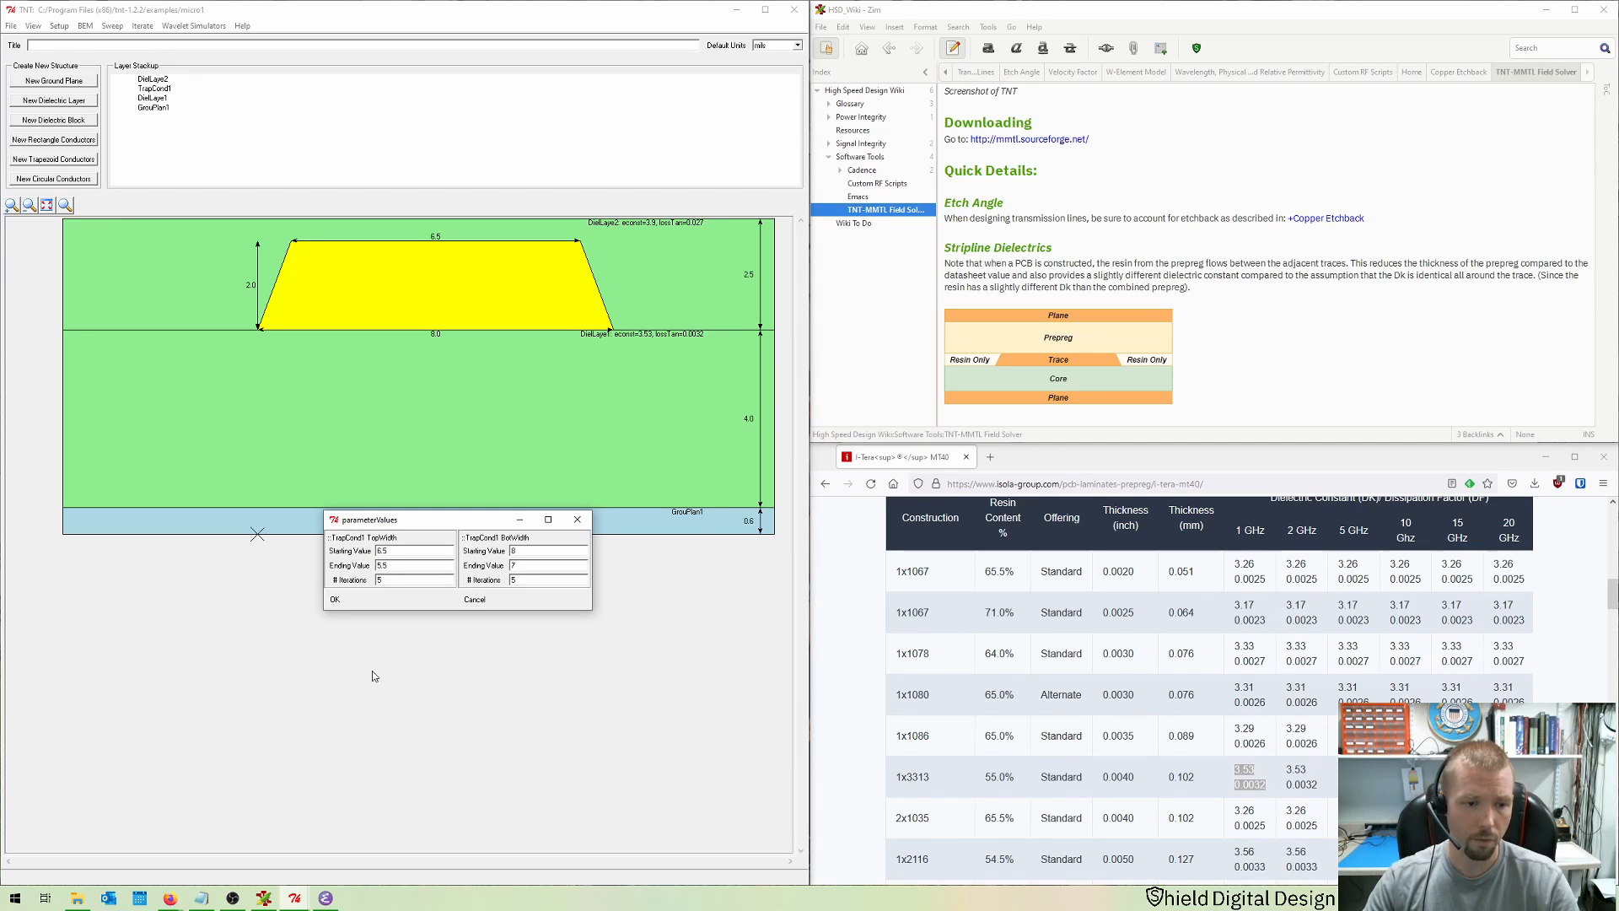
click(334, 599)
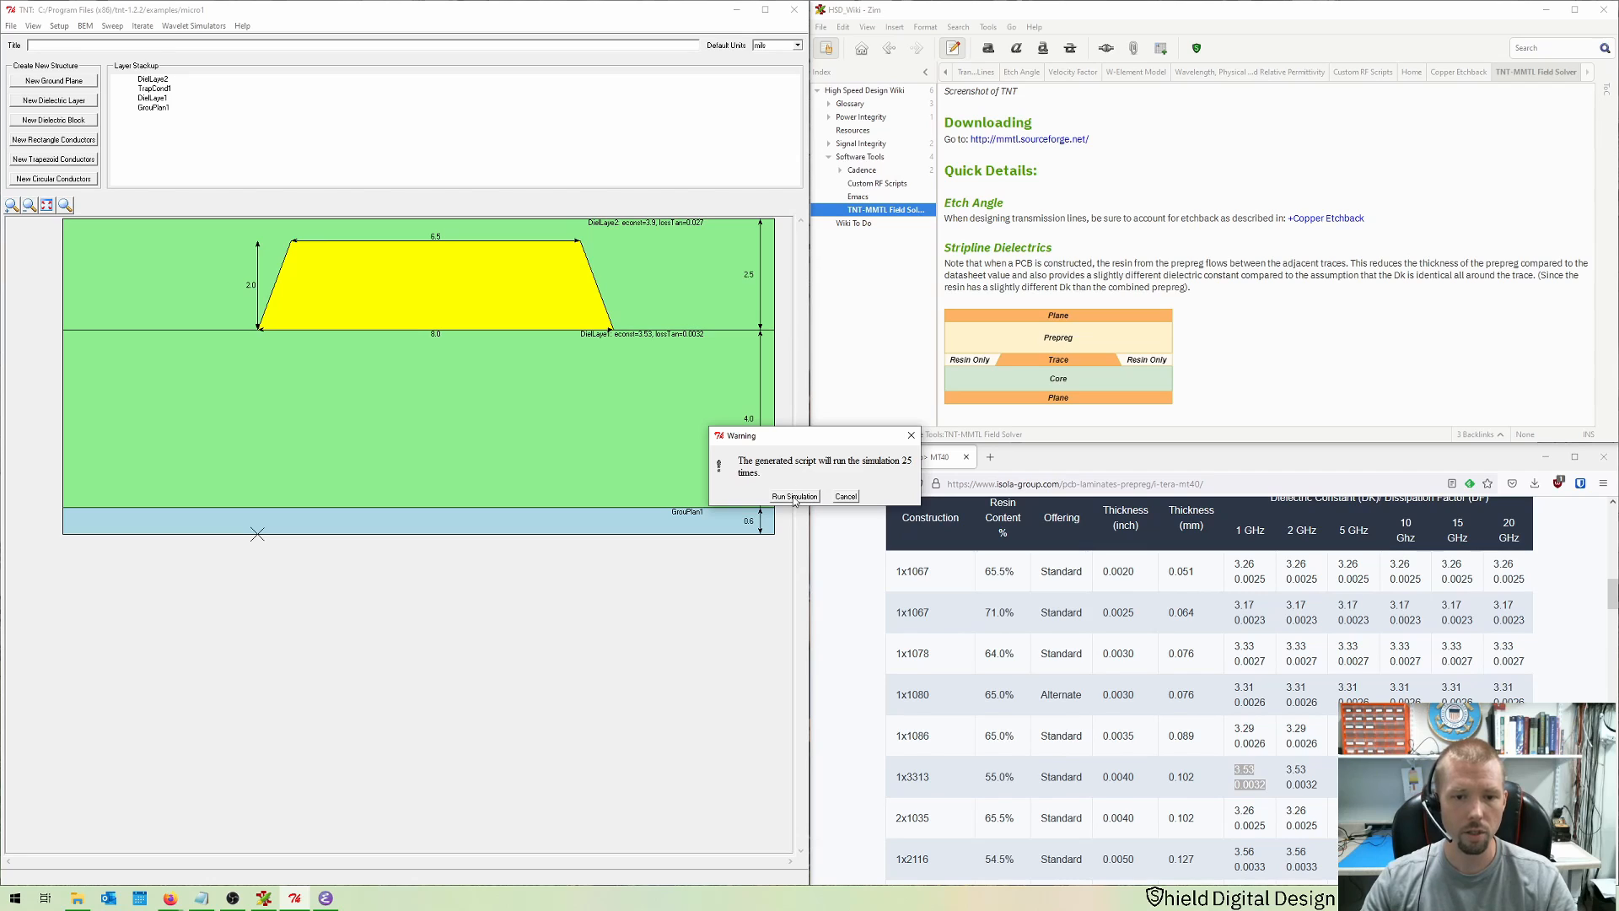
click(794, 495)
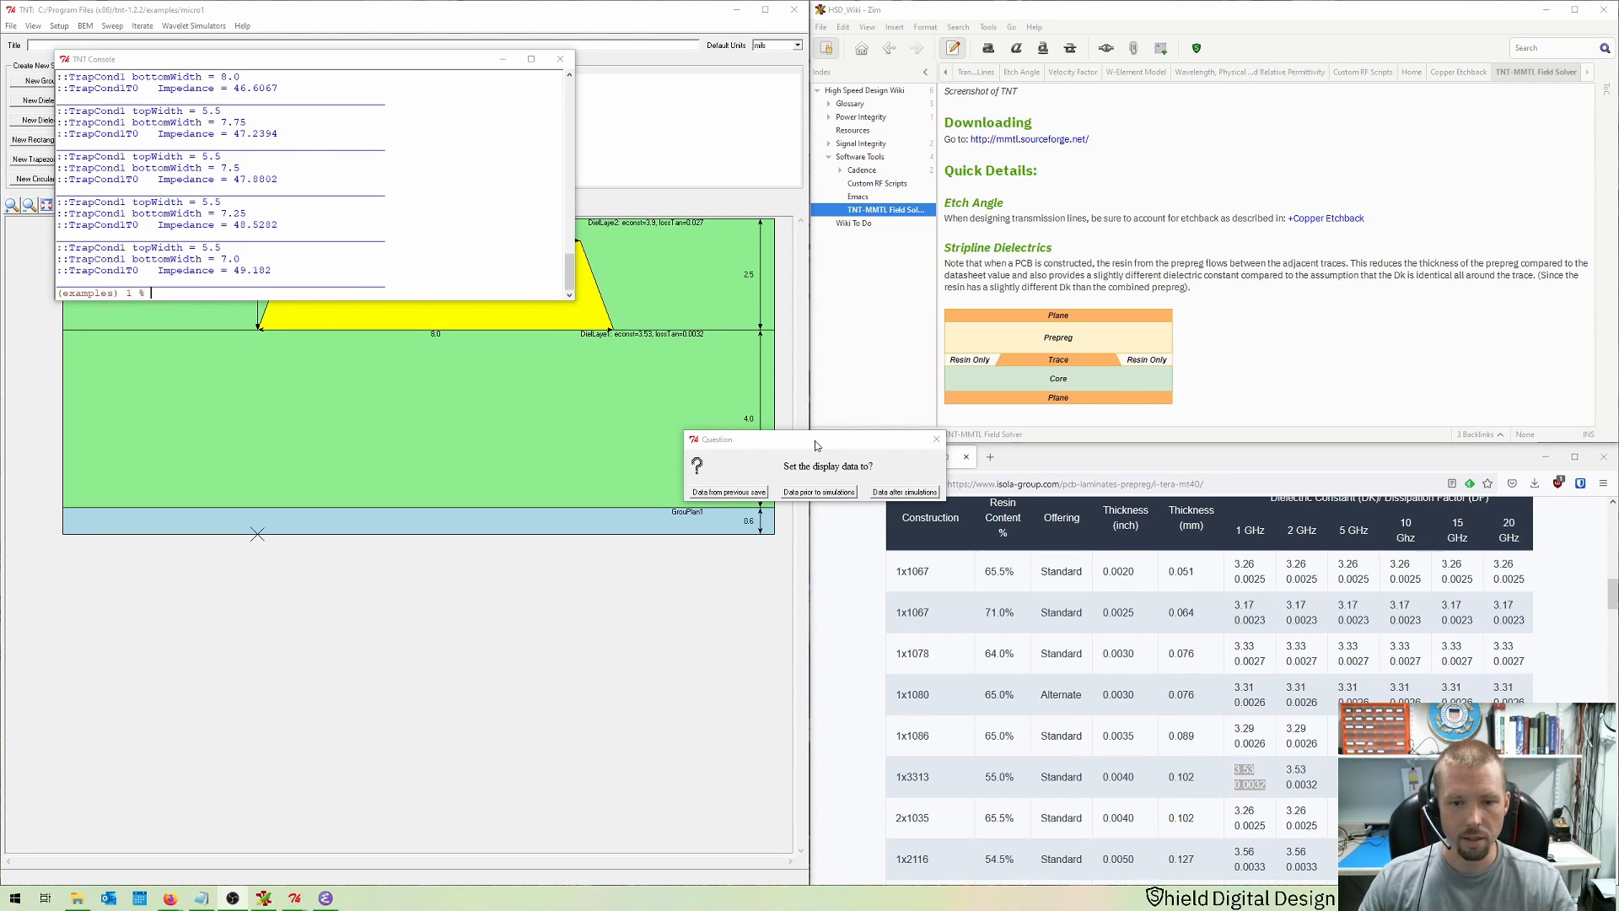
Step: Set the display data to the data prior to the simulations and open the TNT Console
drag(815, 441, 613, 448)
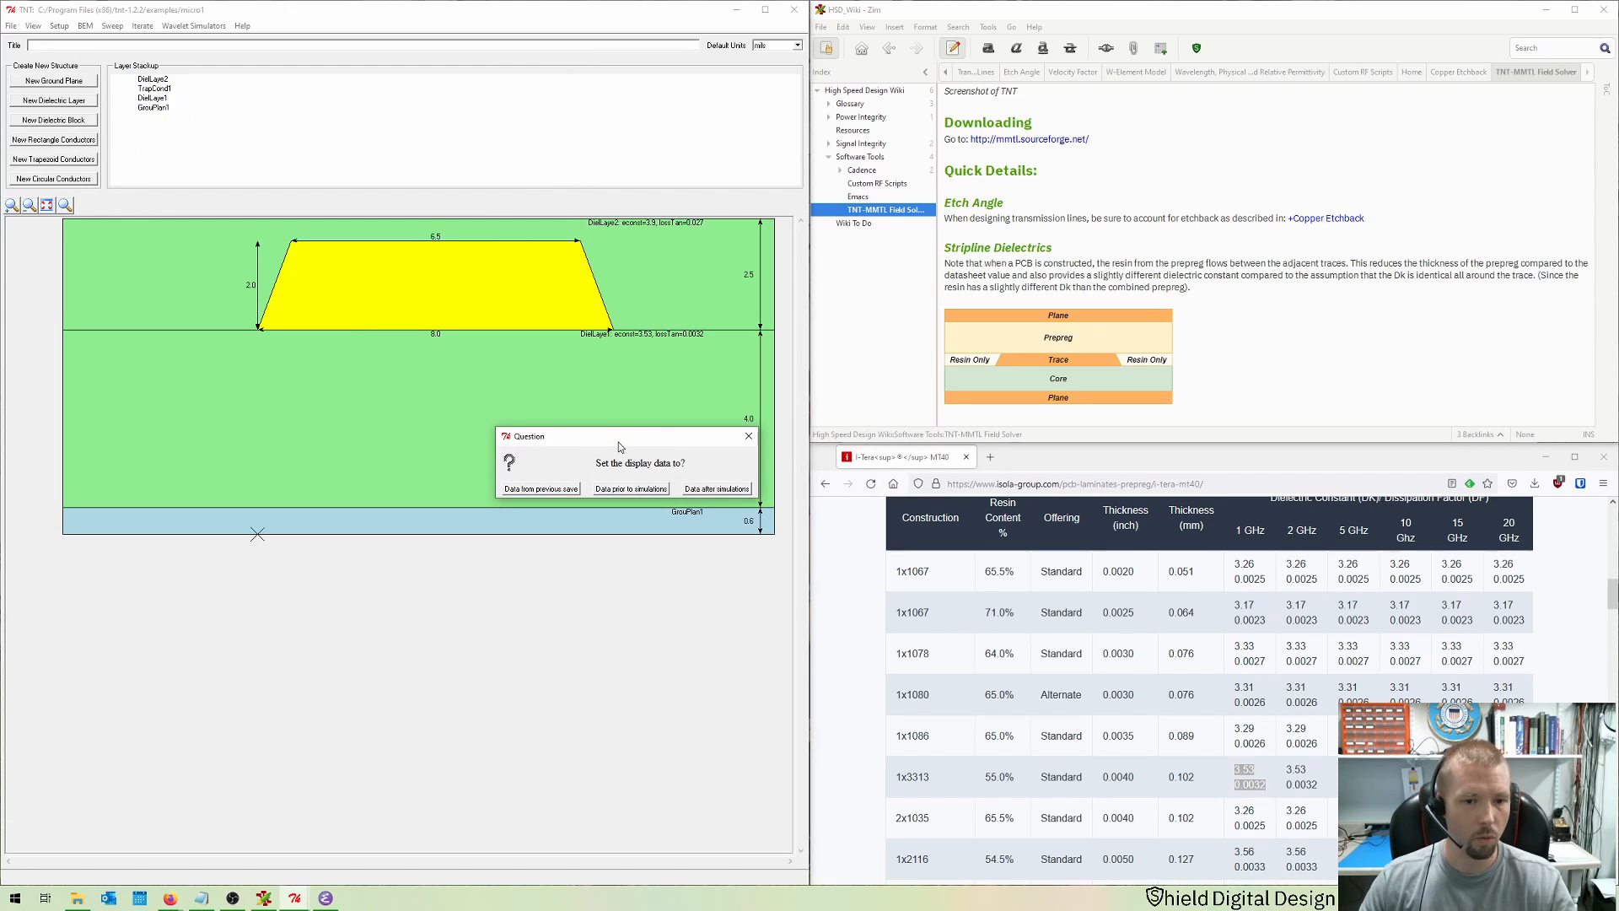
click(614, 490)
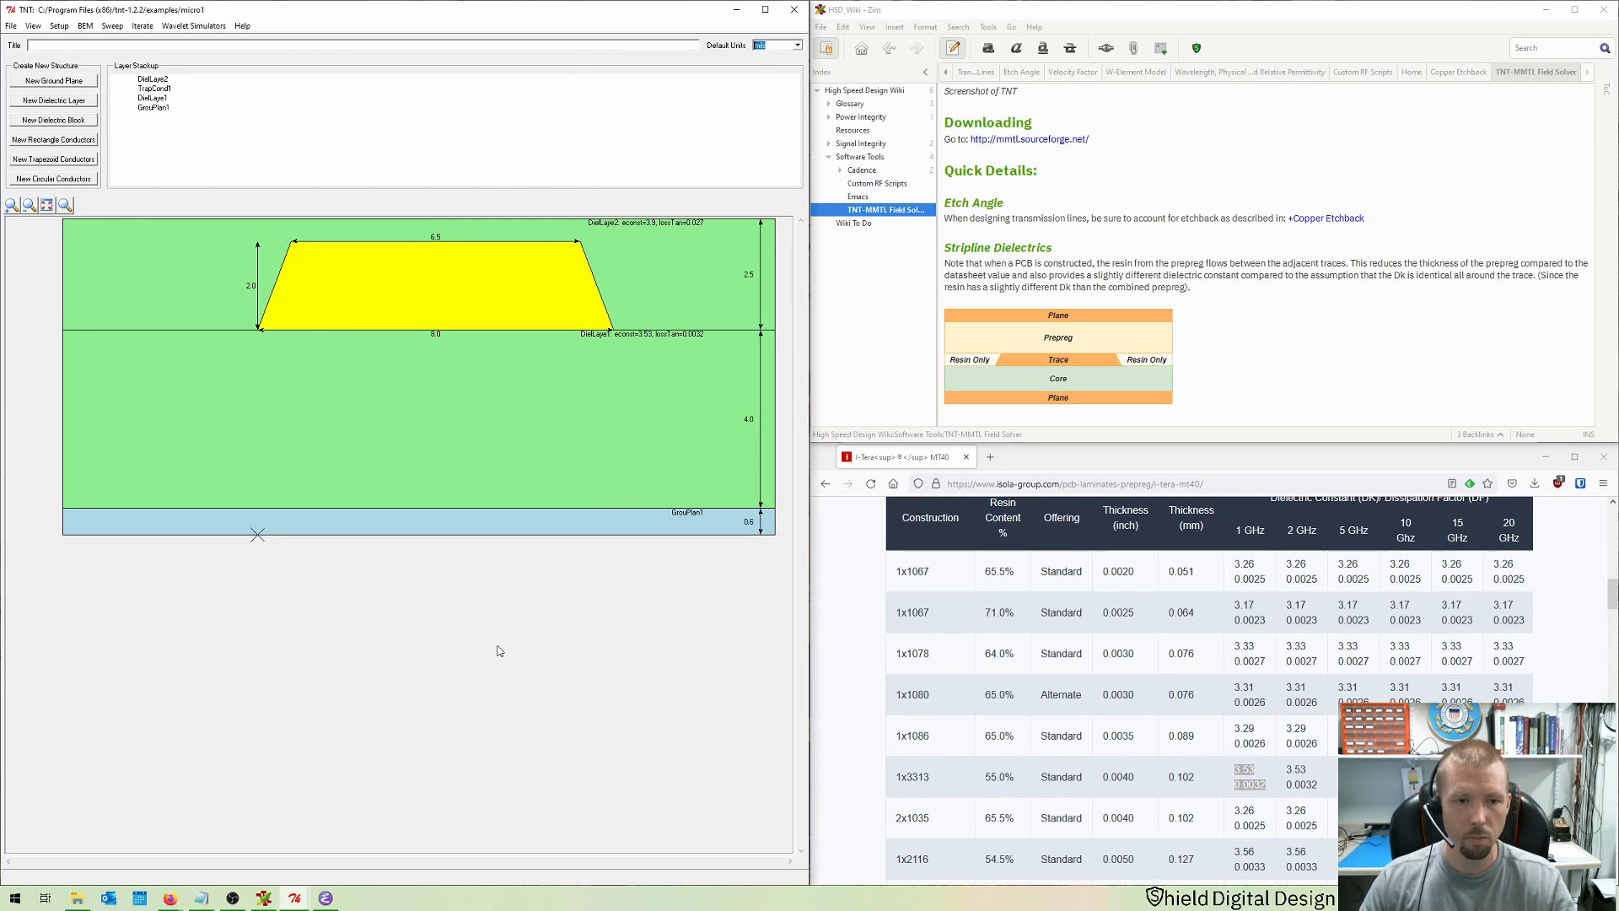
mouse_move(302, 904)
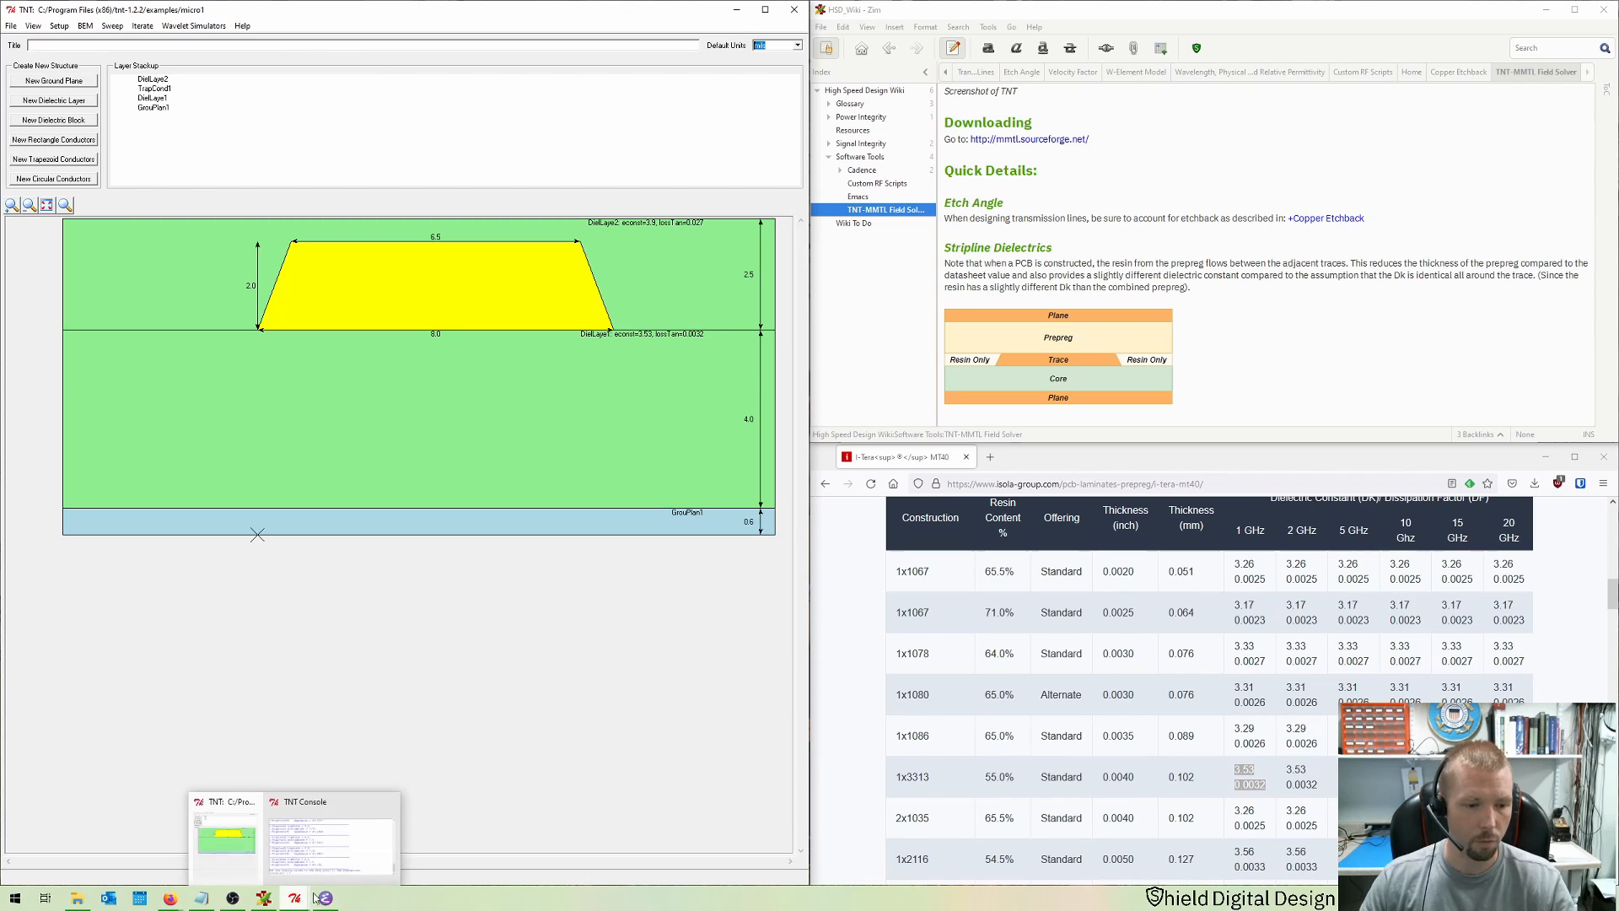
click(375, 835)
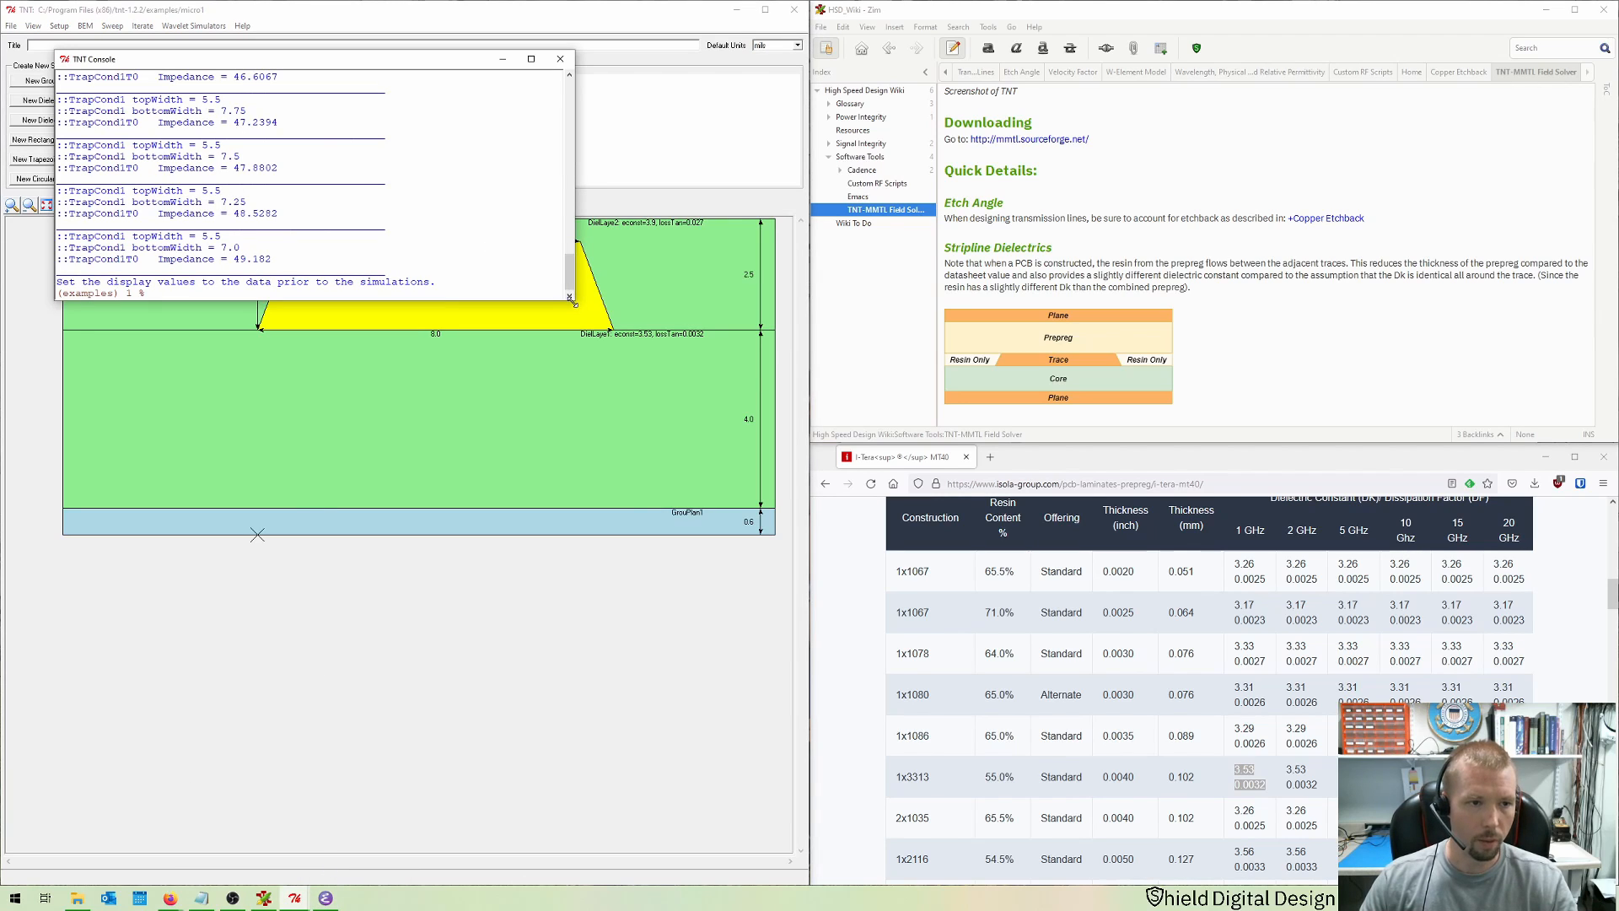
Step: Examine the impedance for each top and bottom width combination in the console, then close the console
drag(580, 292, 693, 802)
scroll(559, 627, up, 10)
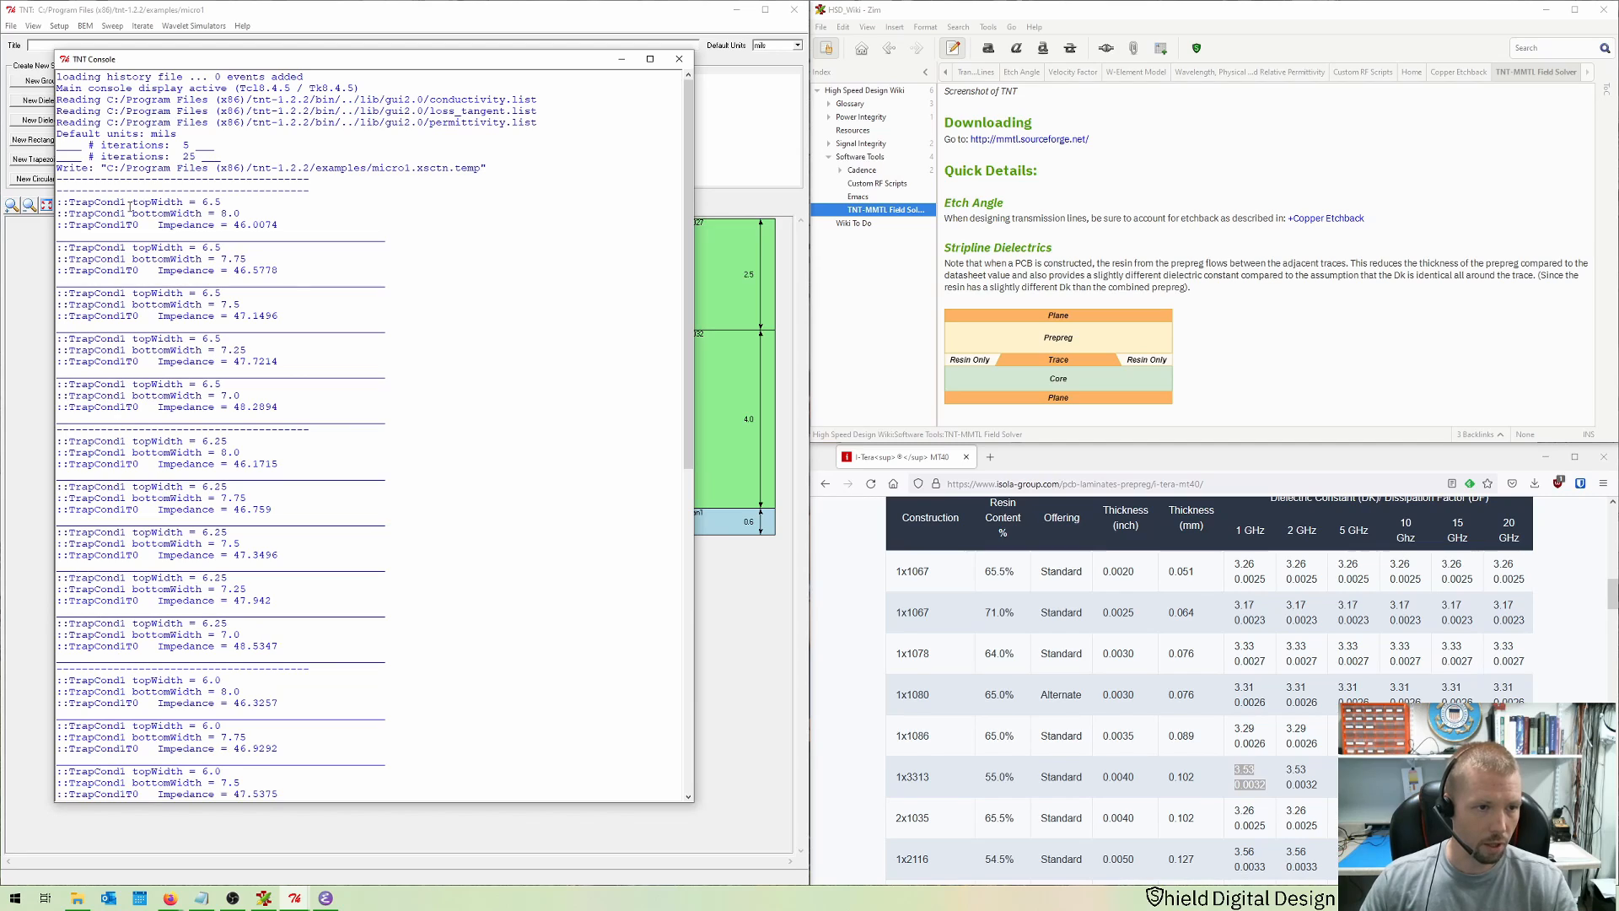
drag(132, 205, 281, 229)
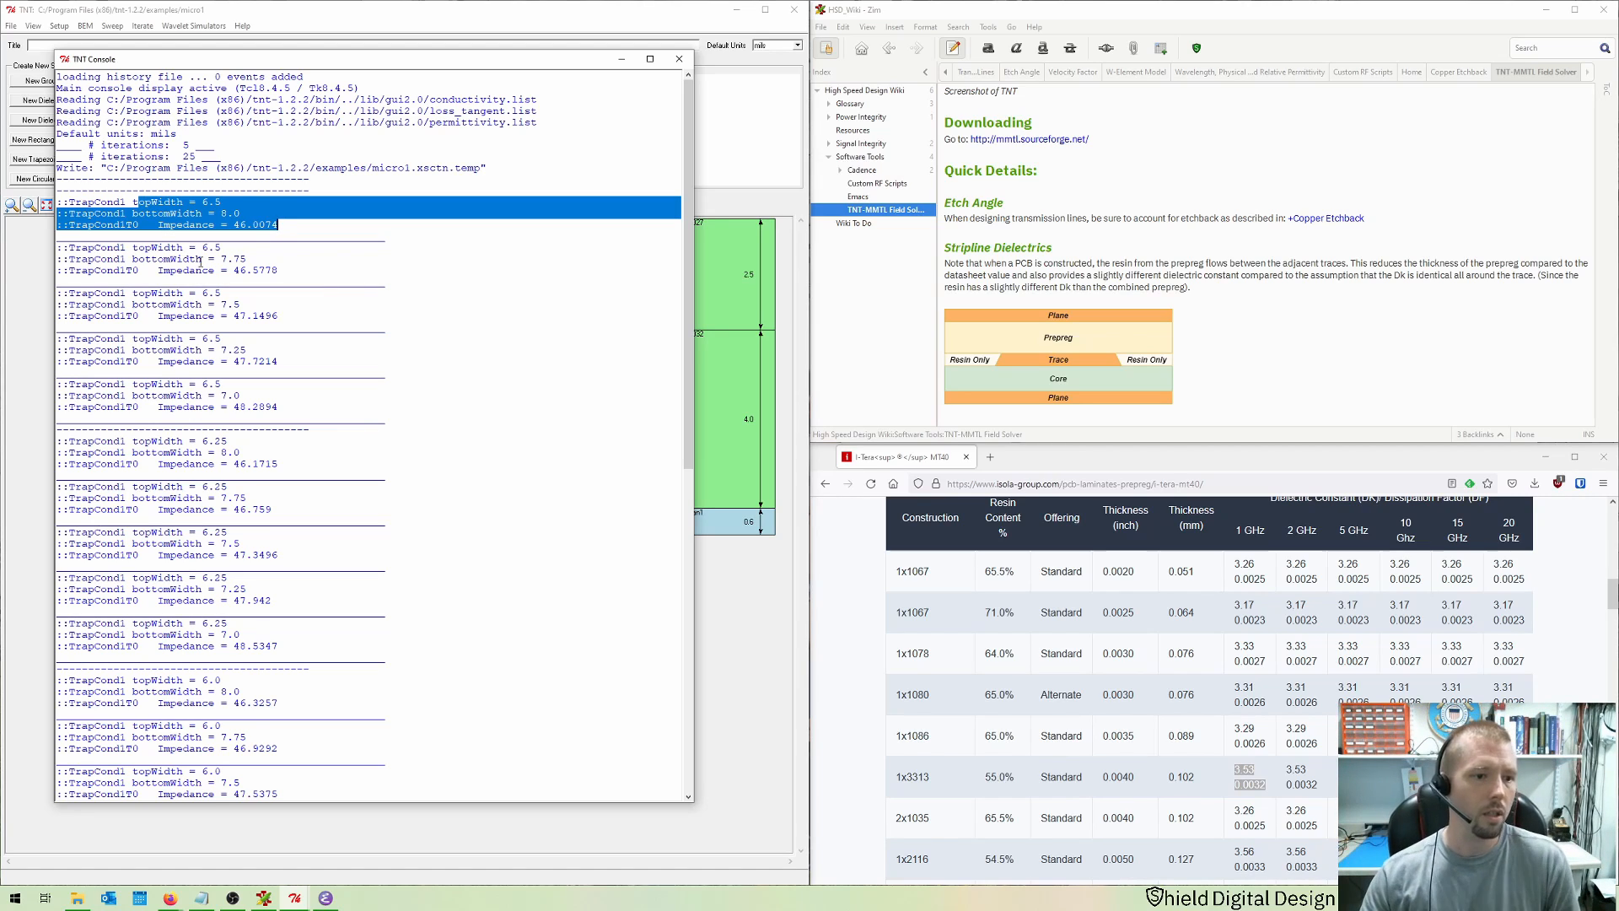
scroll(194, 266, down, 2)
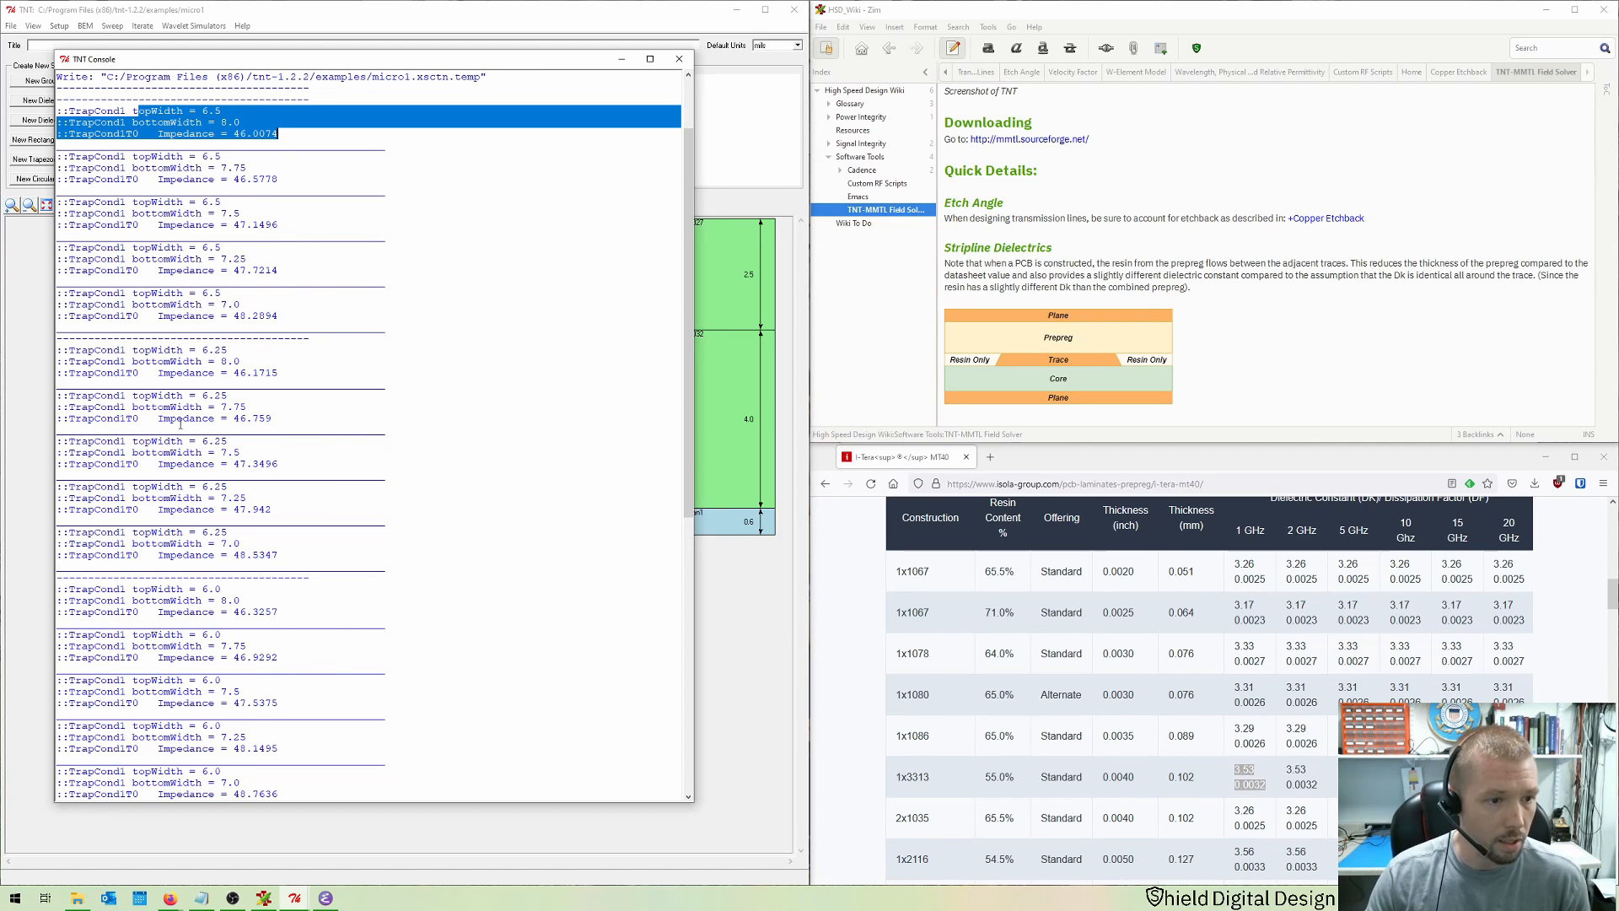
drag(87, 395, 282, 420)
scroll(276, 380, down, 6)
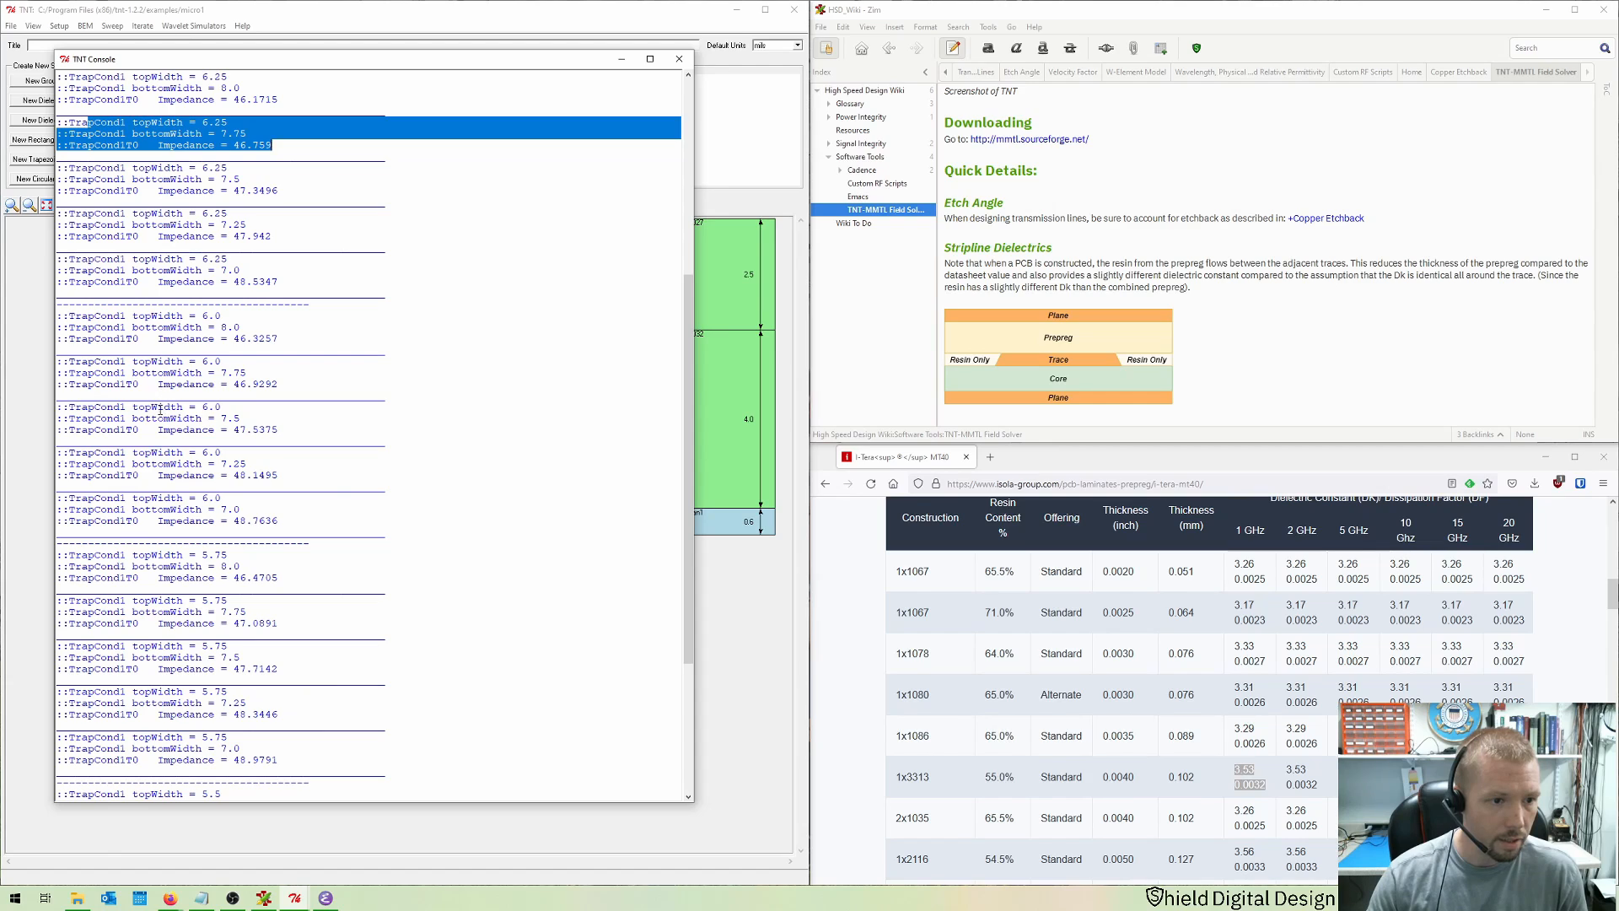
drag(151, 407, 280, 431)
scroll(328, 355, down, 4)
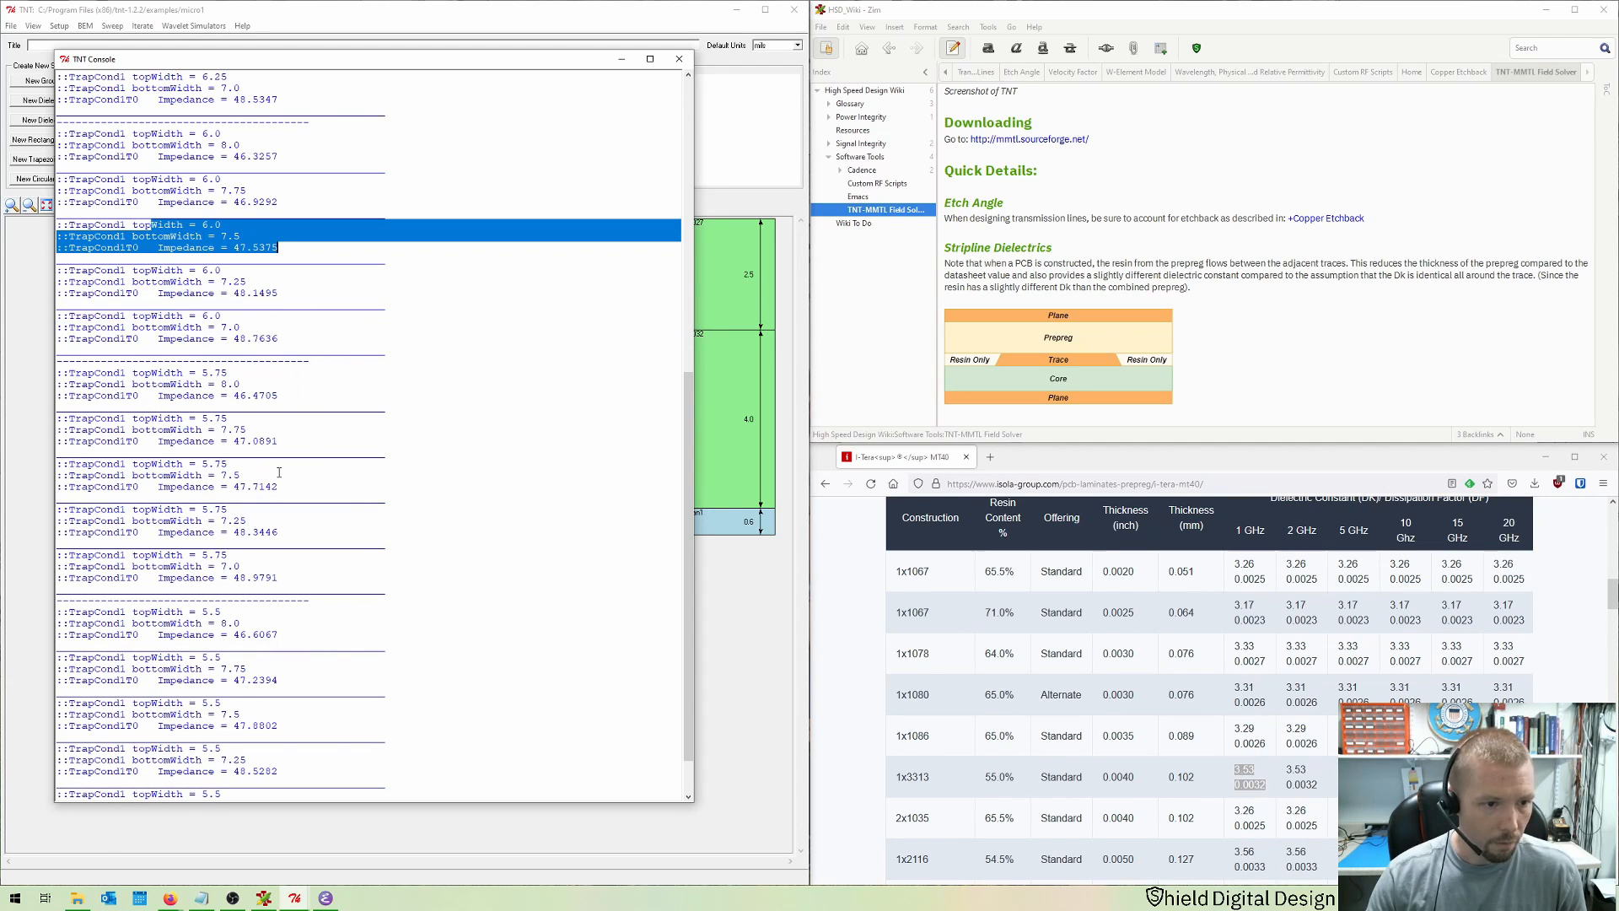
drag(137, 511, 277, 535)
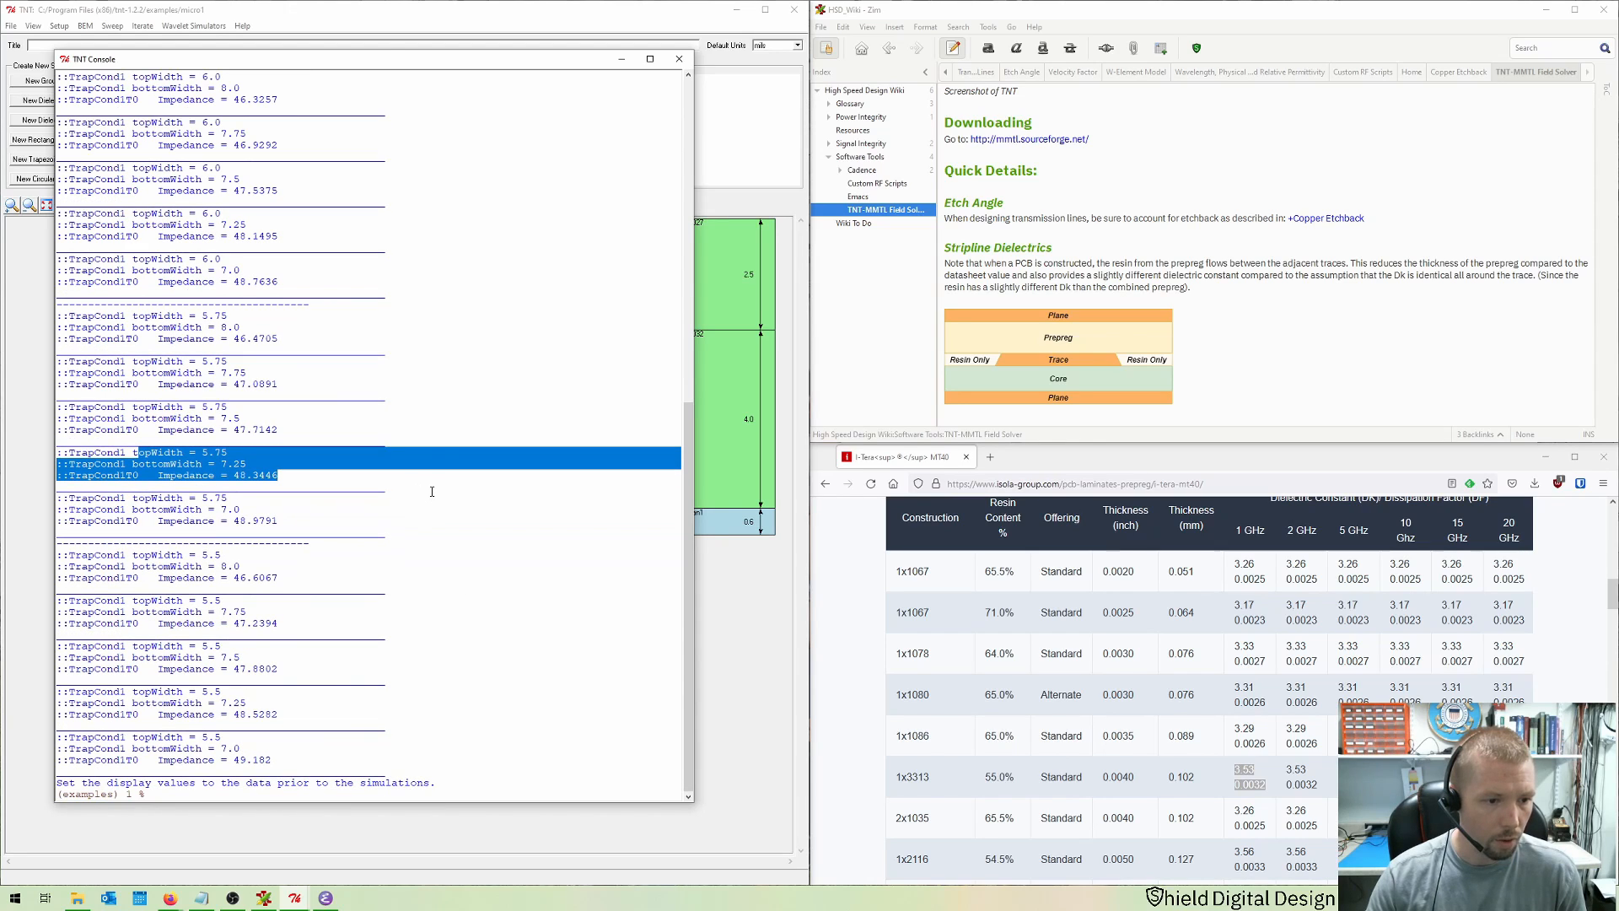
drag(109, 741, 268, 761)
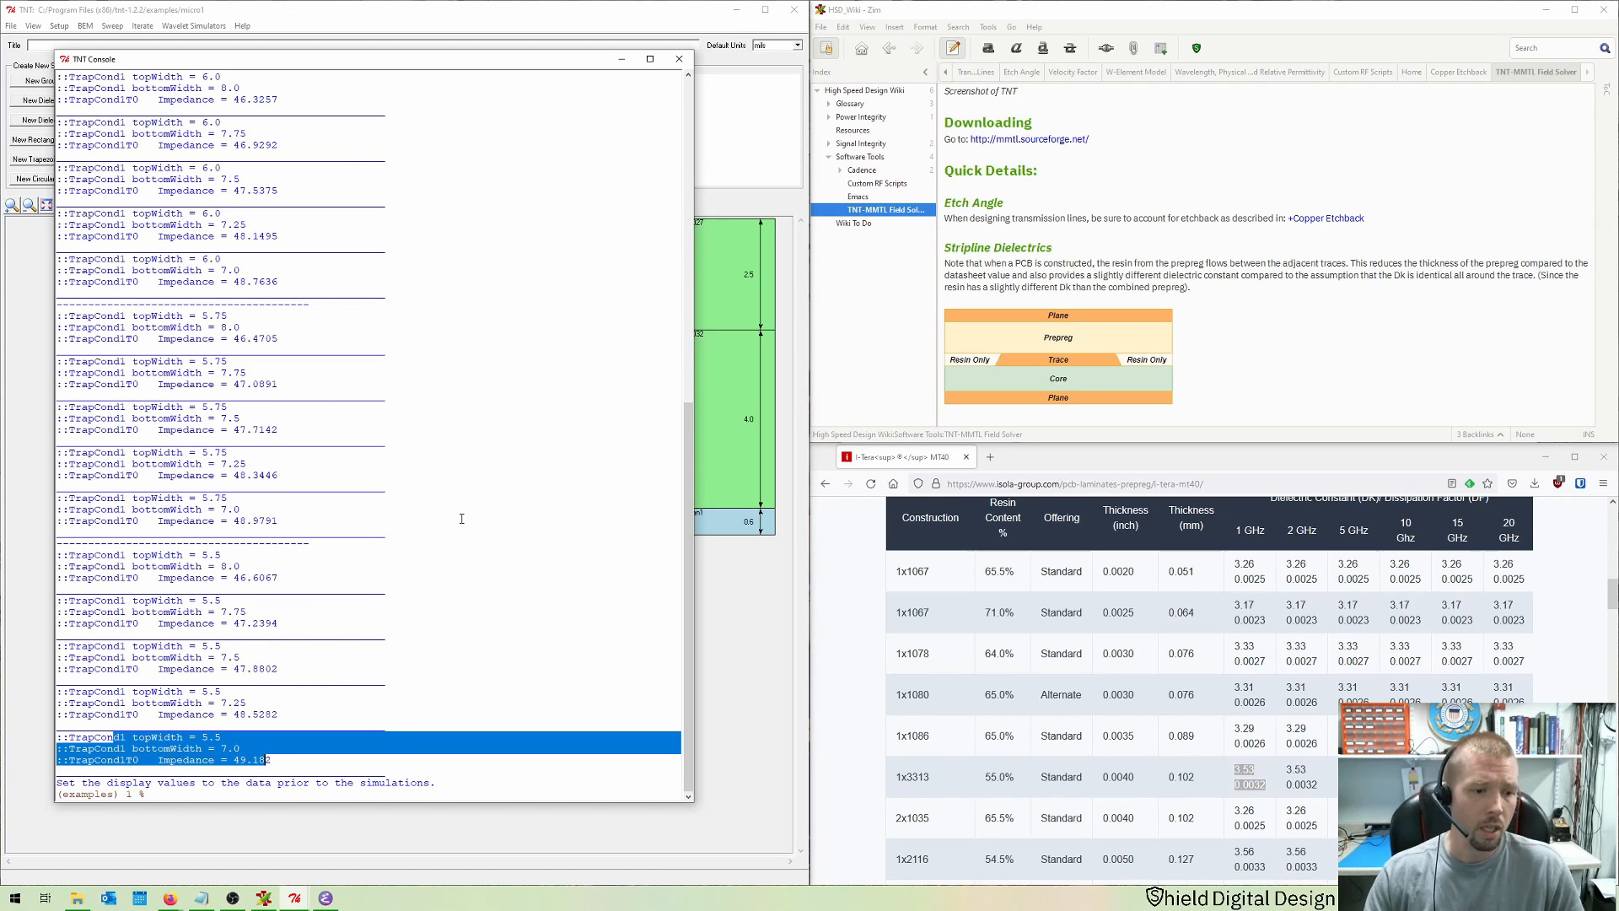
click(679, 61)
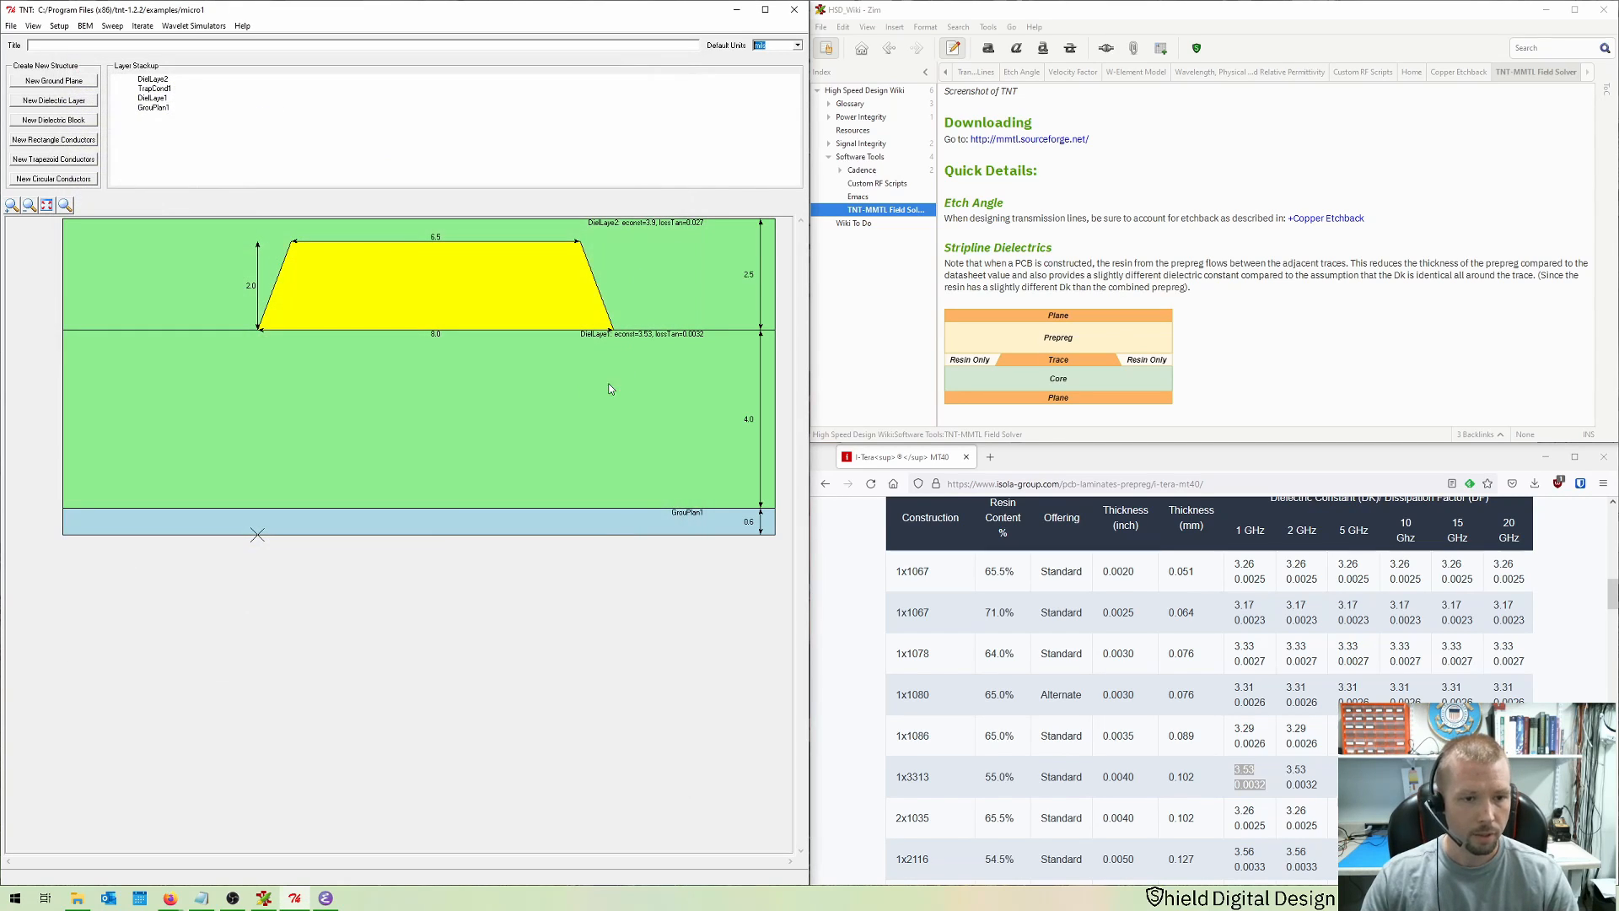
Step: Set the trapezoid conductor's top width to 5.5 and bottom width to 7
double_click(494, 301)
double_click(803, 456)
text(5)
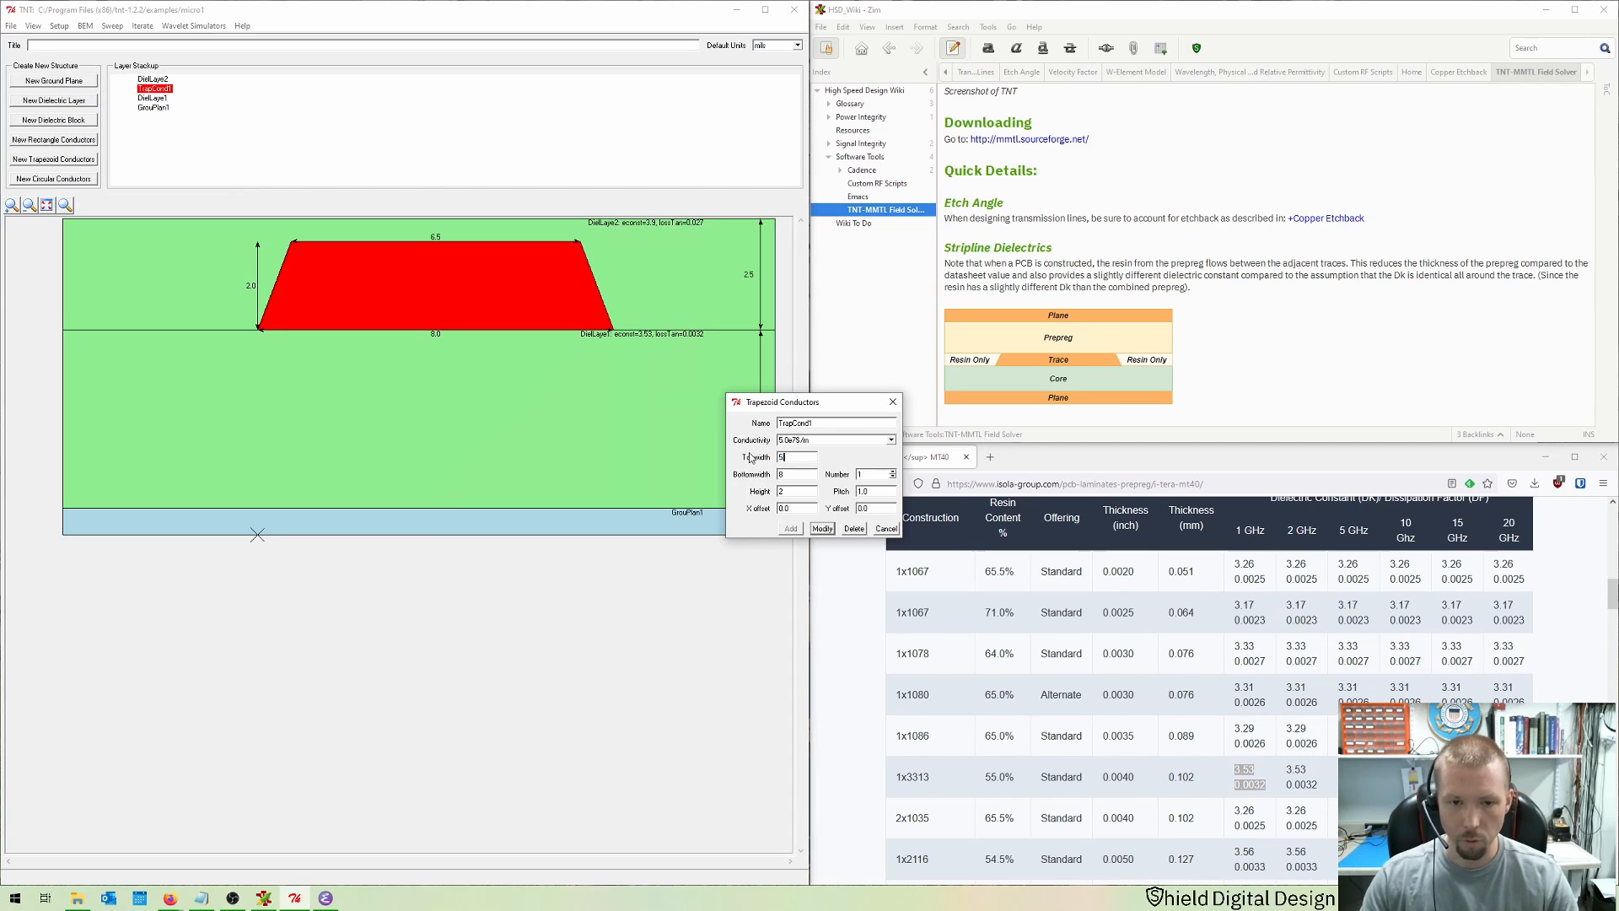
text(7)
key(Return)
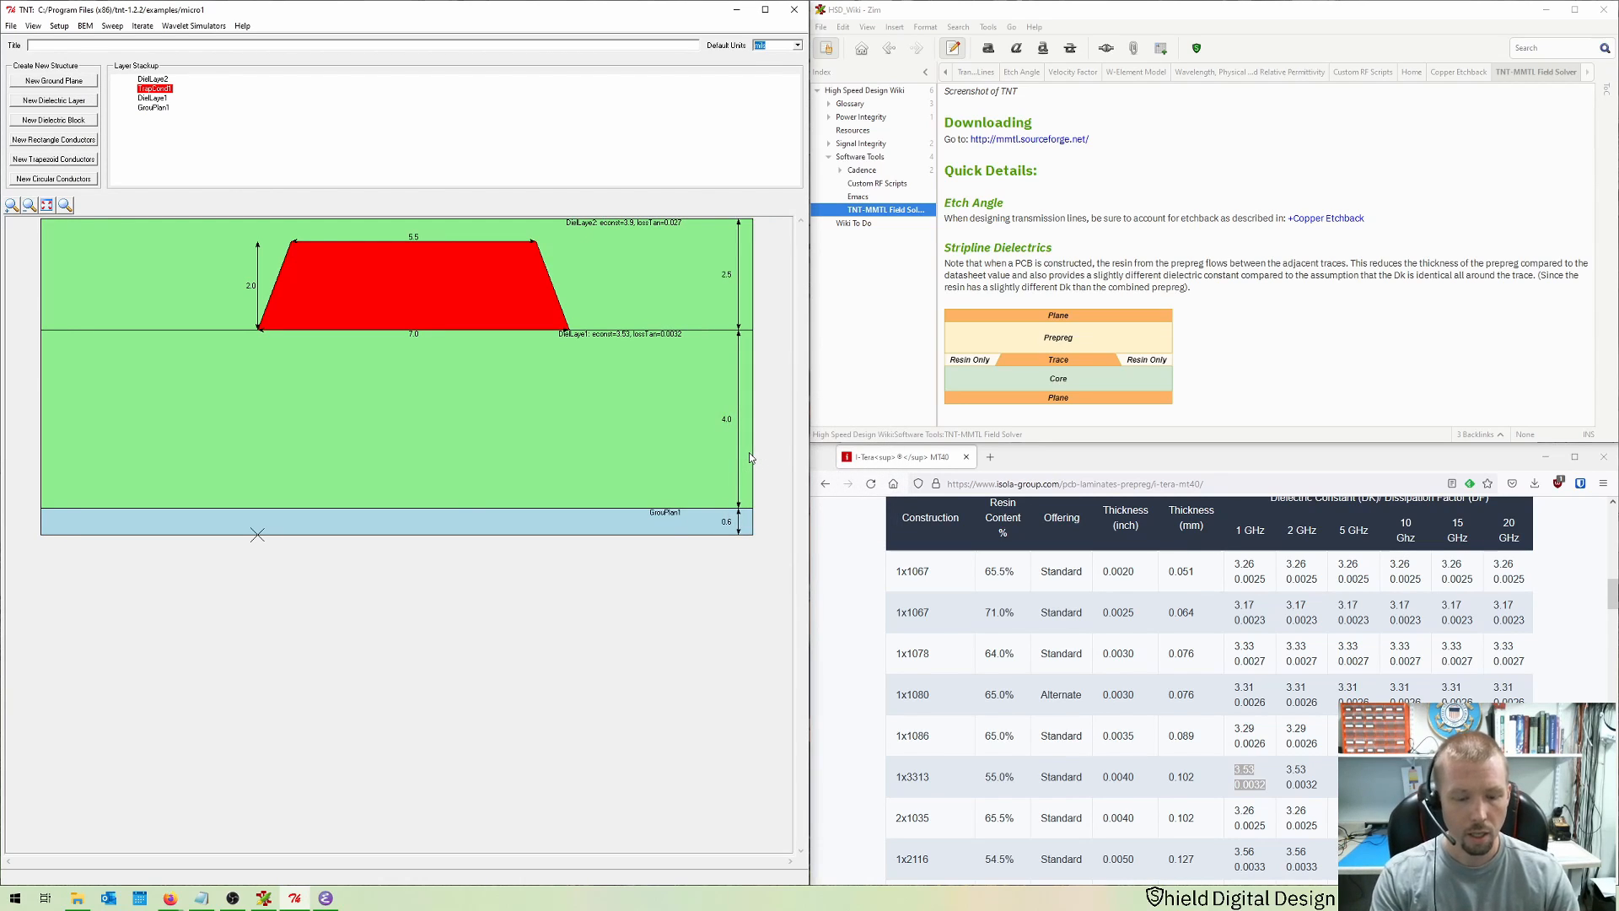
Step: Run the BEM MMTL simulation again and show its results
key(ctrl+r)
key(Return)
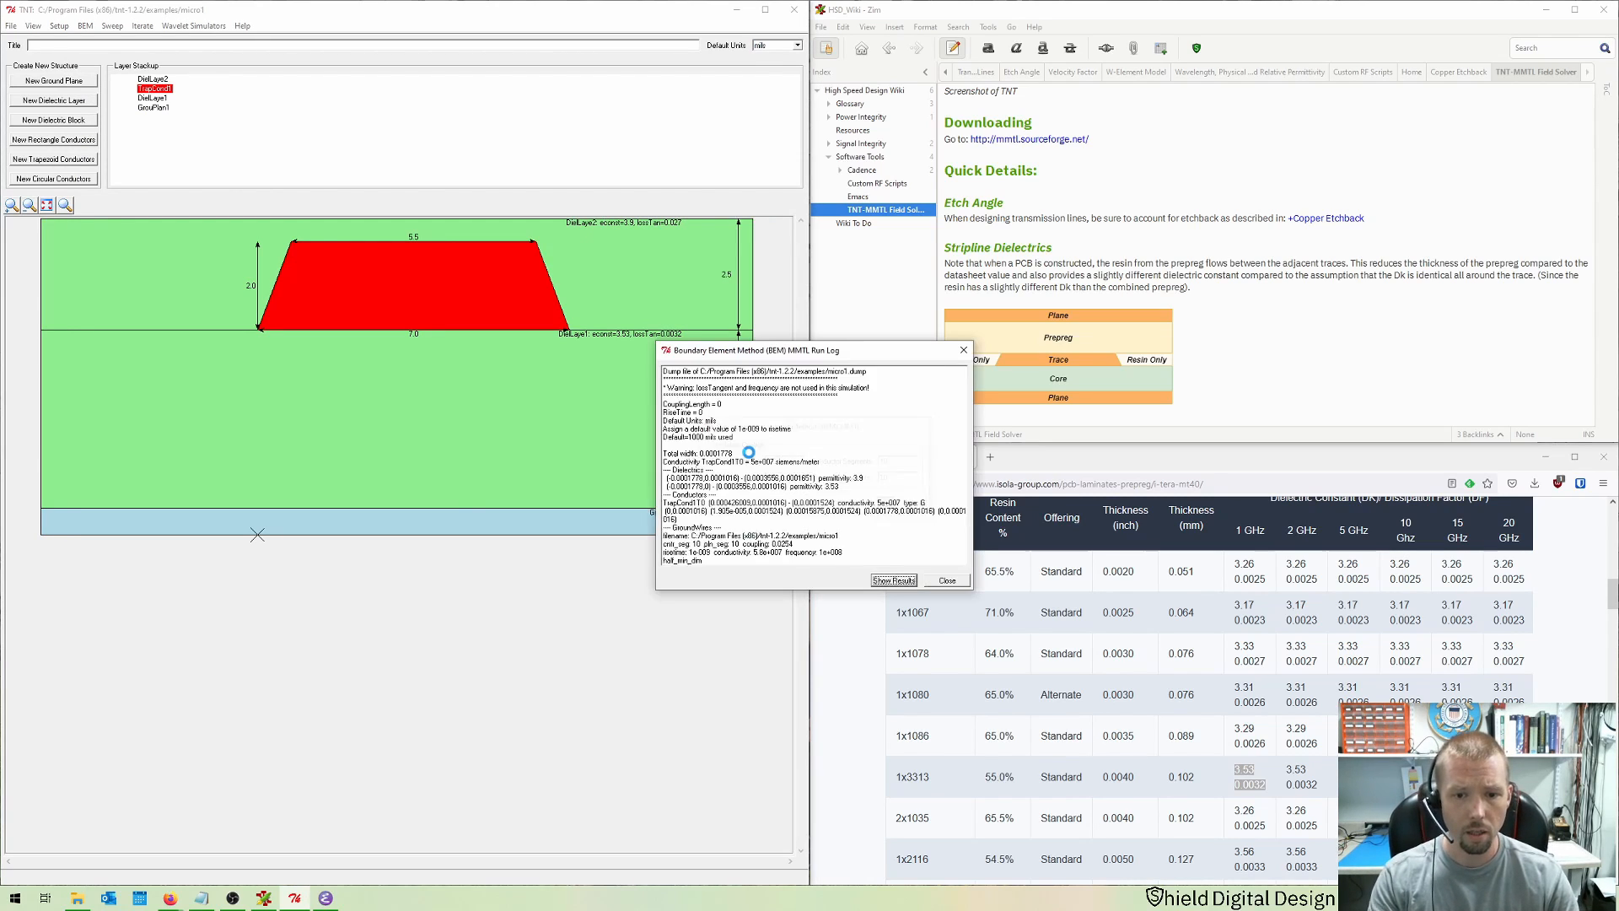
key(Return)
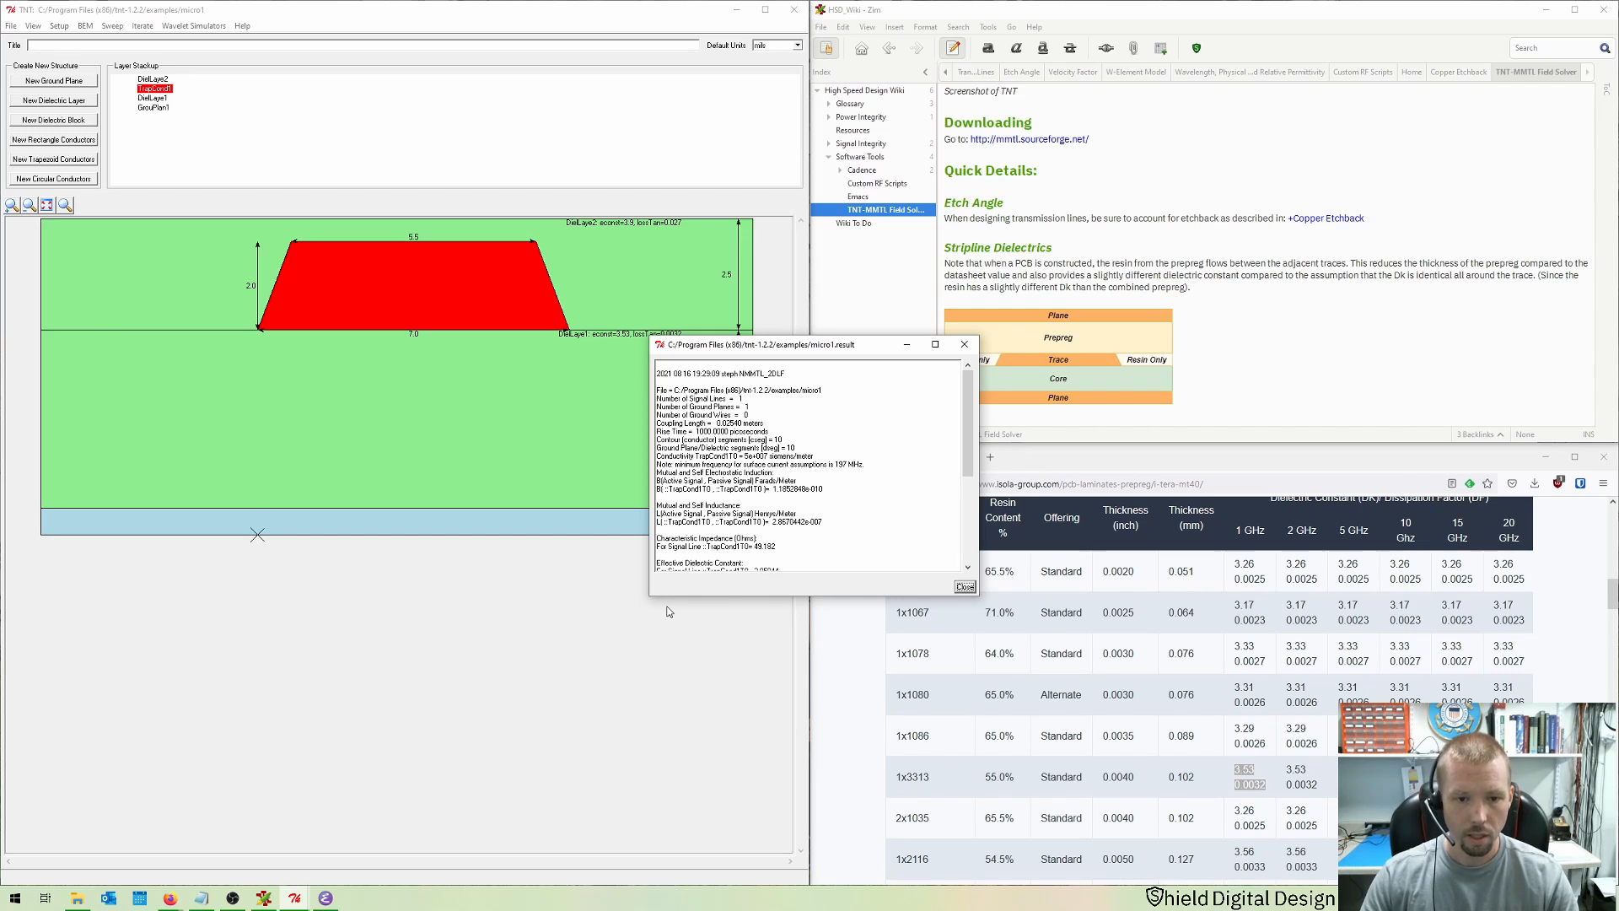
Step: Examine the characteristic impedance in the new results, then close the results window
drag(671, 596, 673, 641)
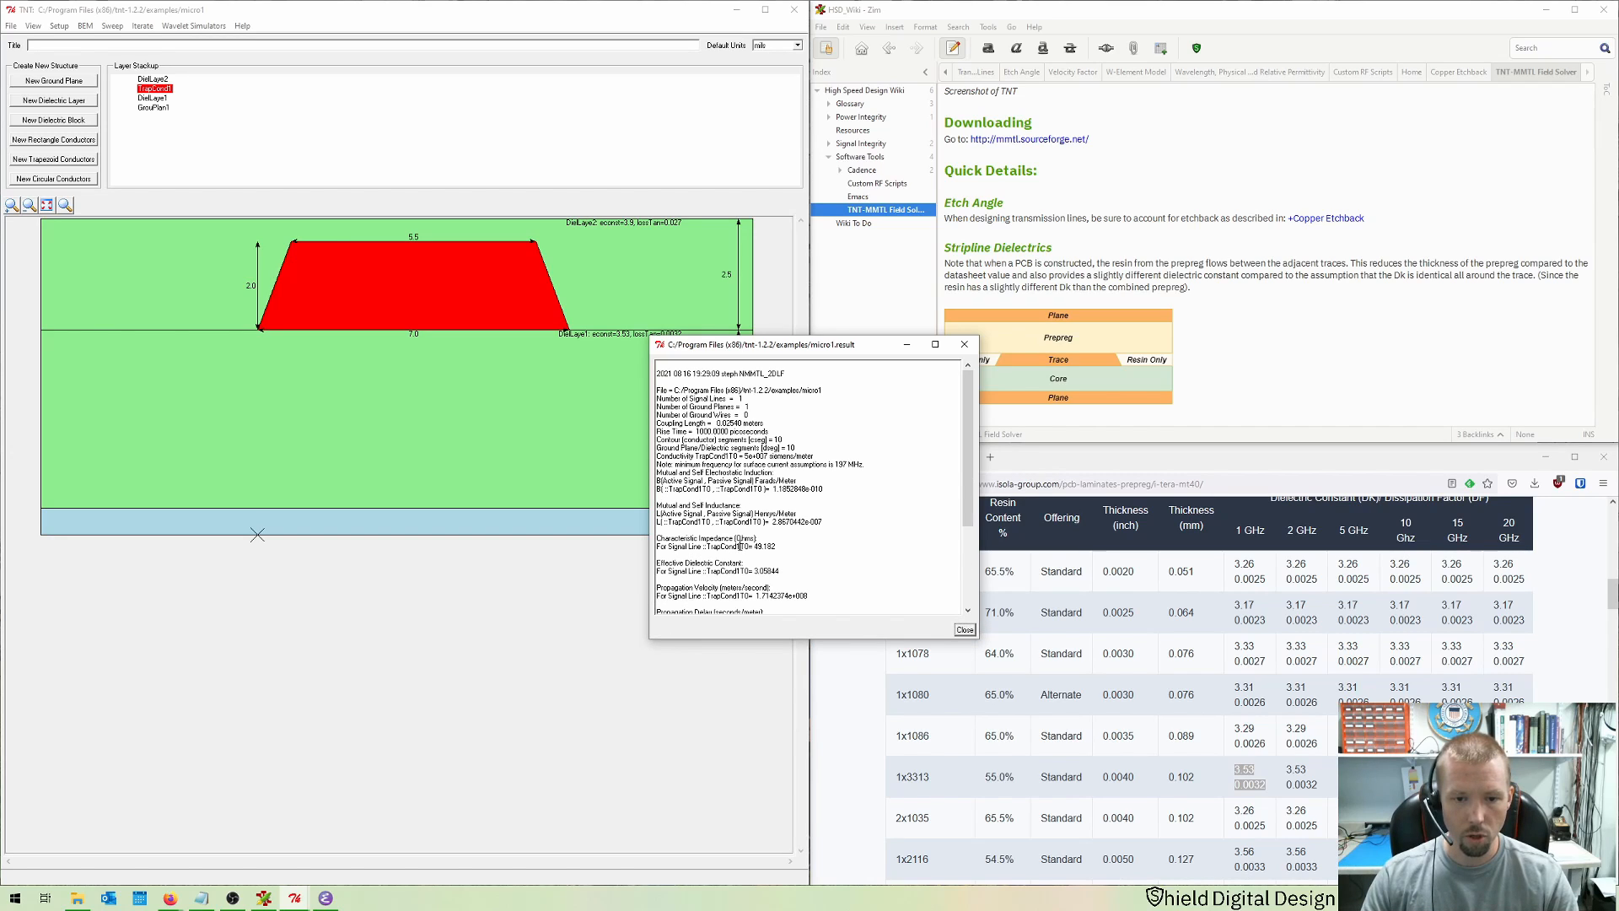
drag(739, 547, 777, 546)
drag(738, 352, 439, 247)
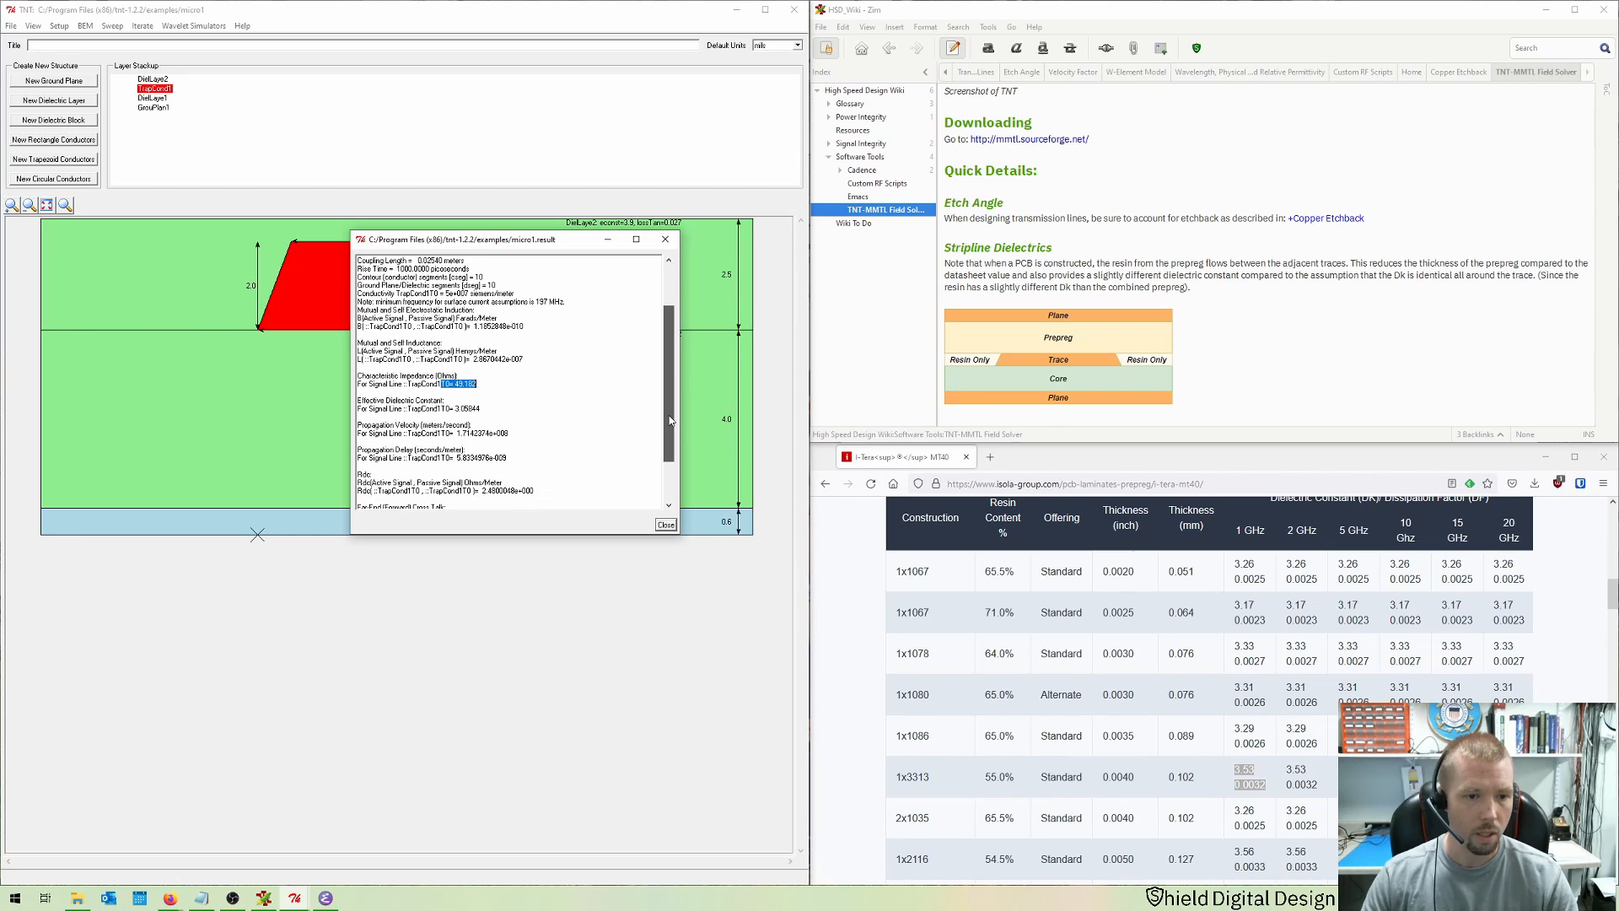
drag(670, 388, 669, 456)
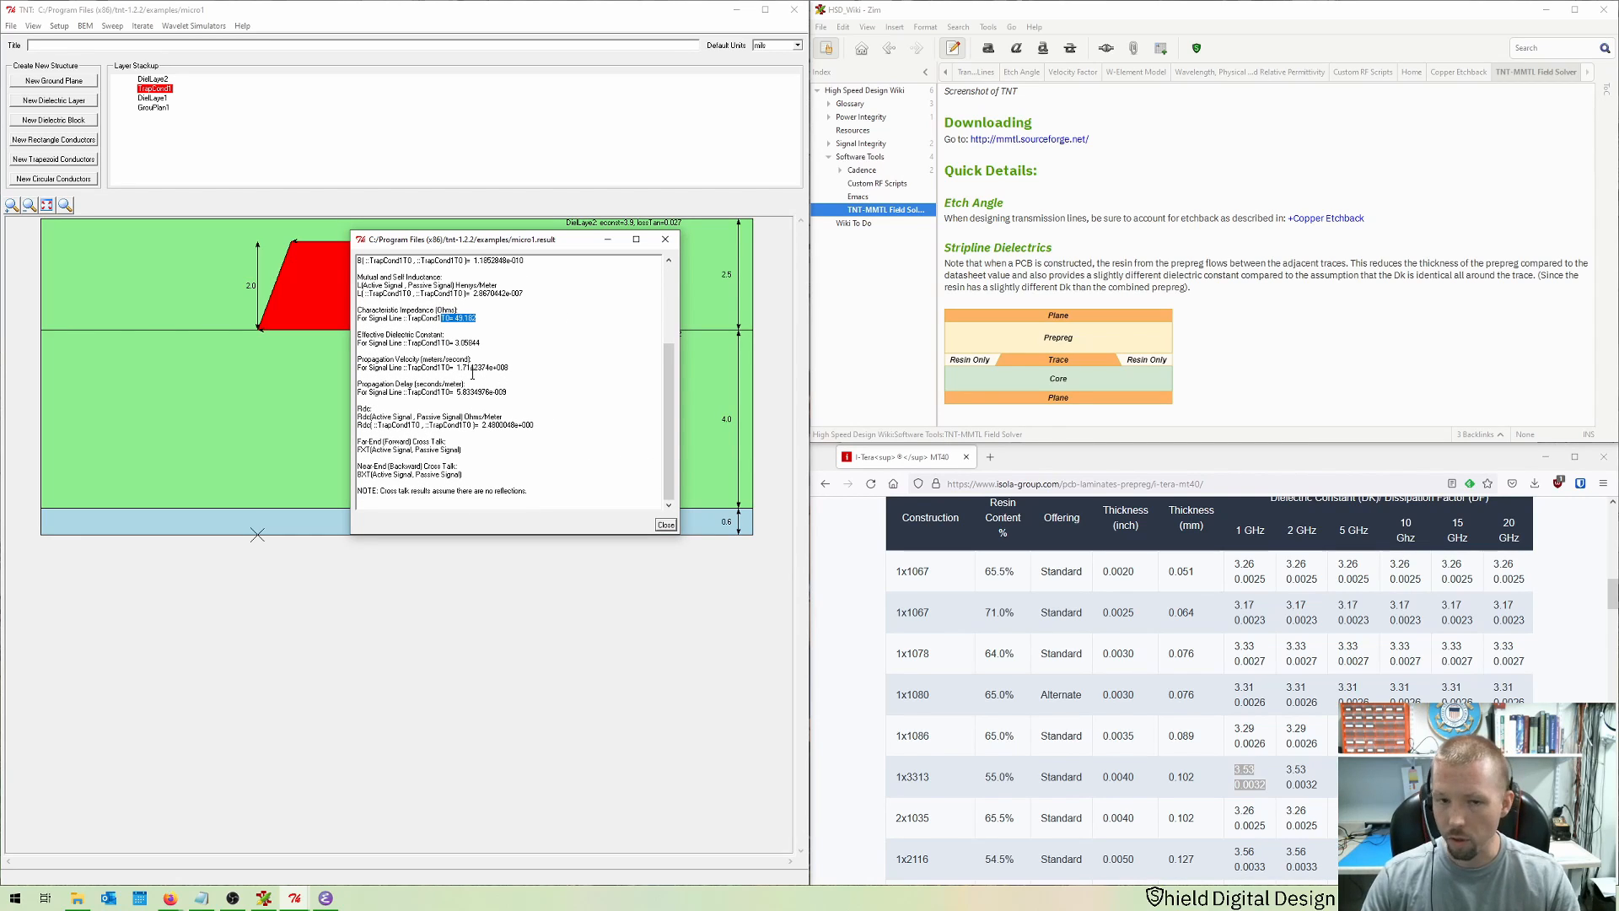
drag(497, 401, 438, 393)
click(536, 417)
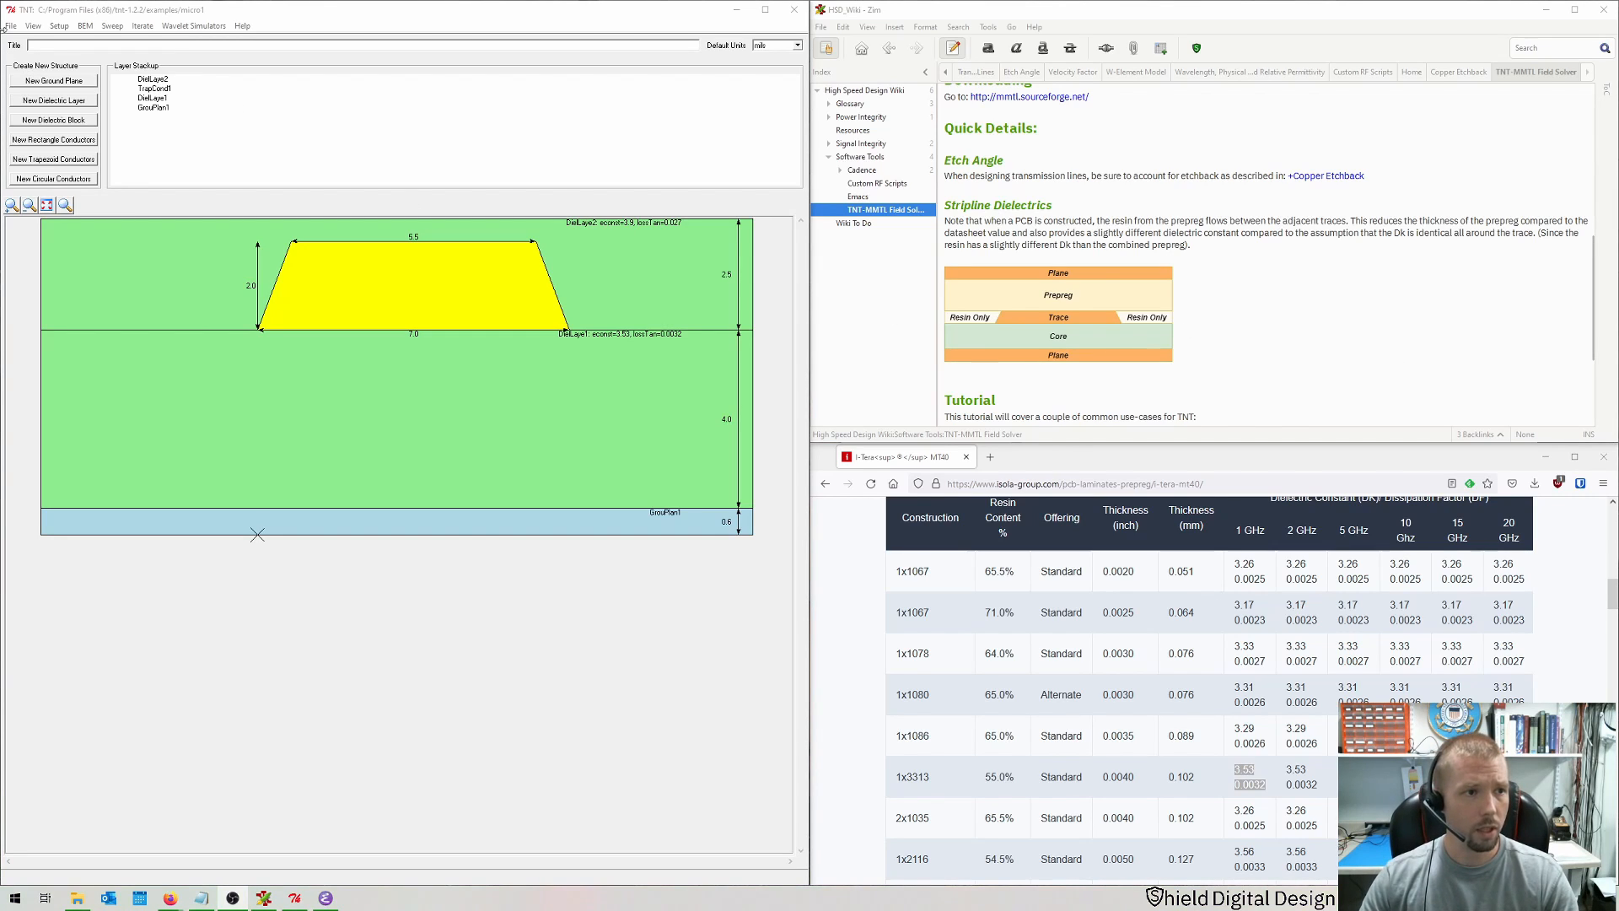
Step: Save the cross-section as strip1
click(32, 25)
mouse_move(11, 25)
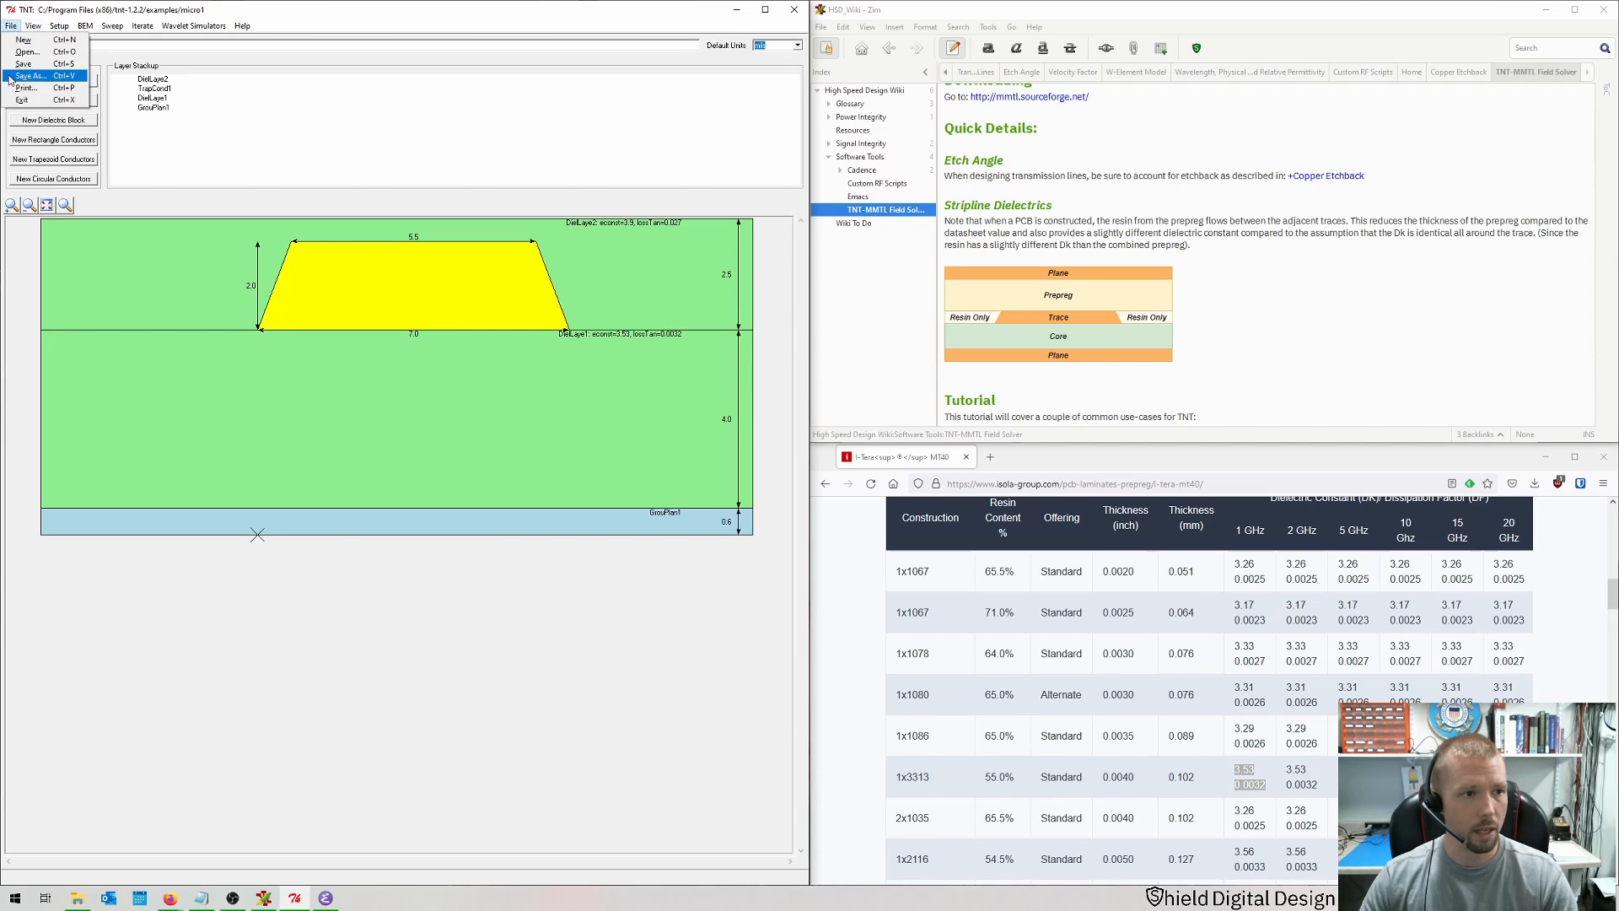
click(34, 76)
text(str)
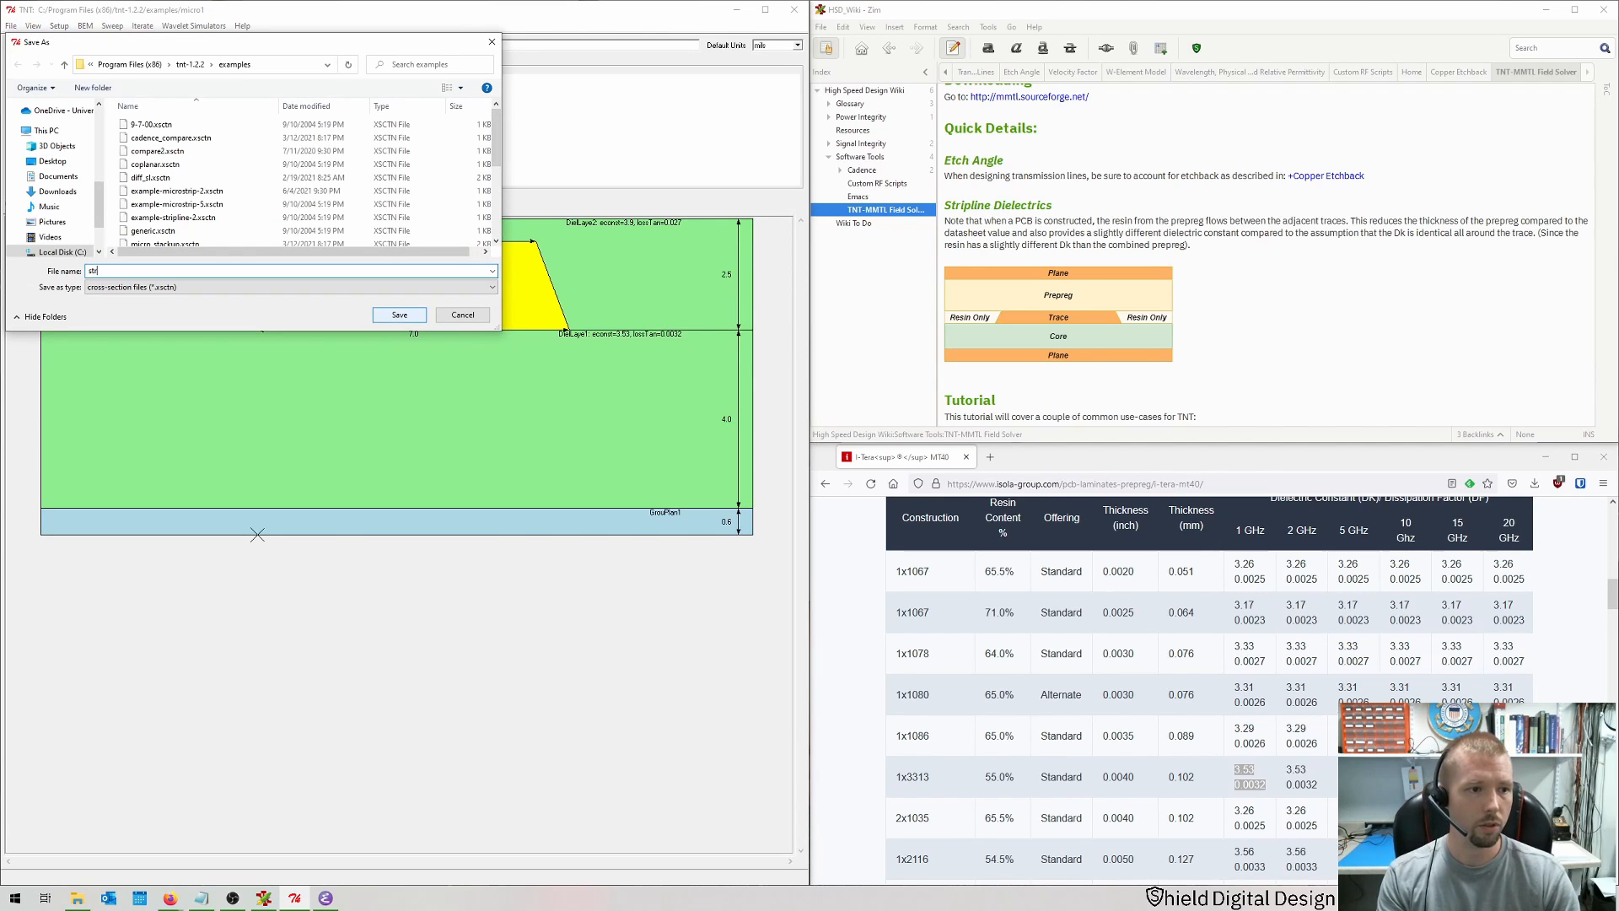
text(ip1)
click(401, 317)
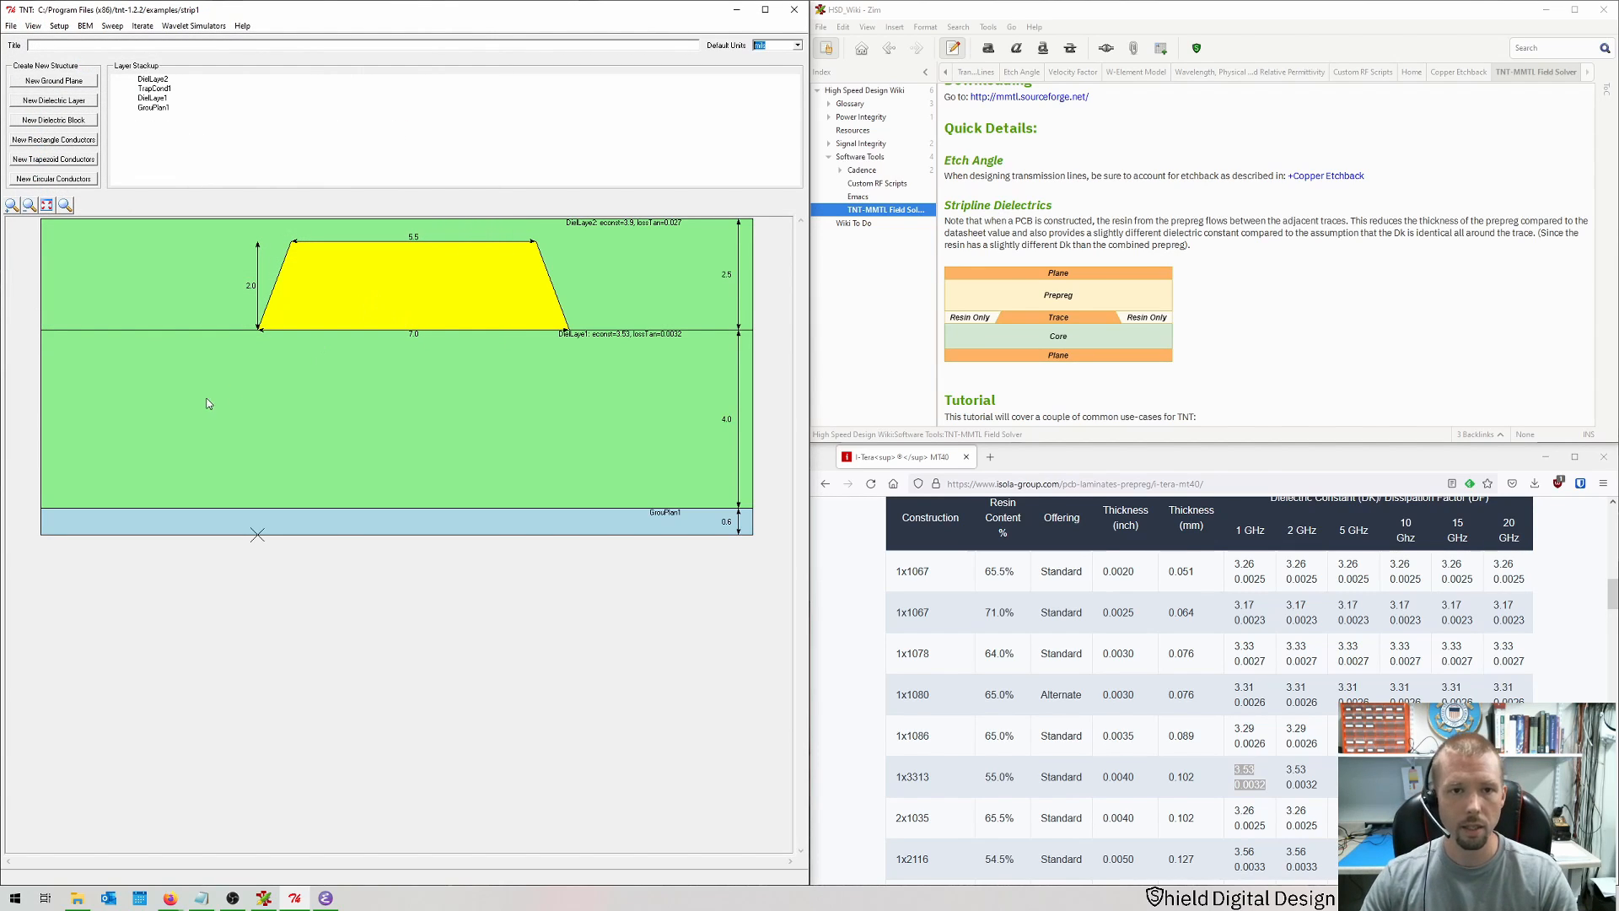
Step: Delete the upper dielectric layer DielLayer2 above the trace
click(100, 291)
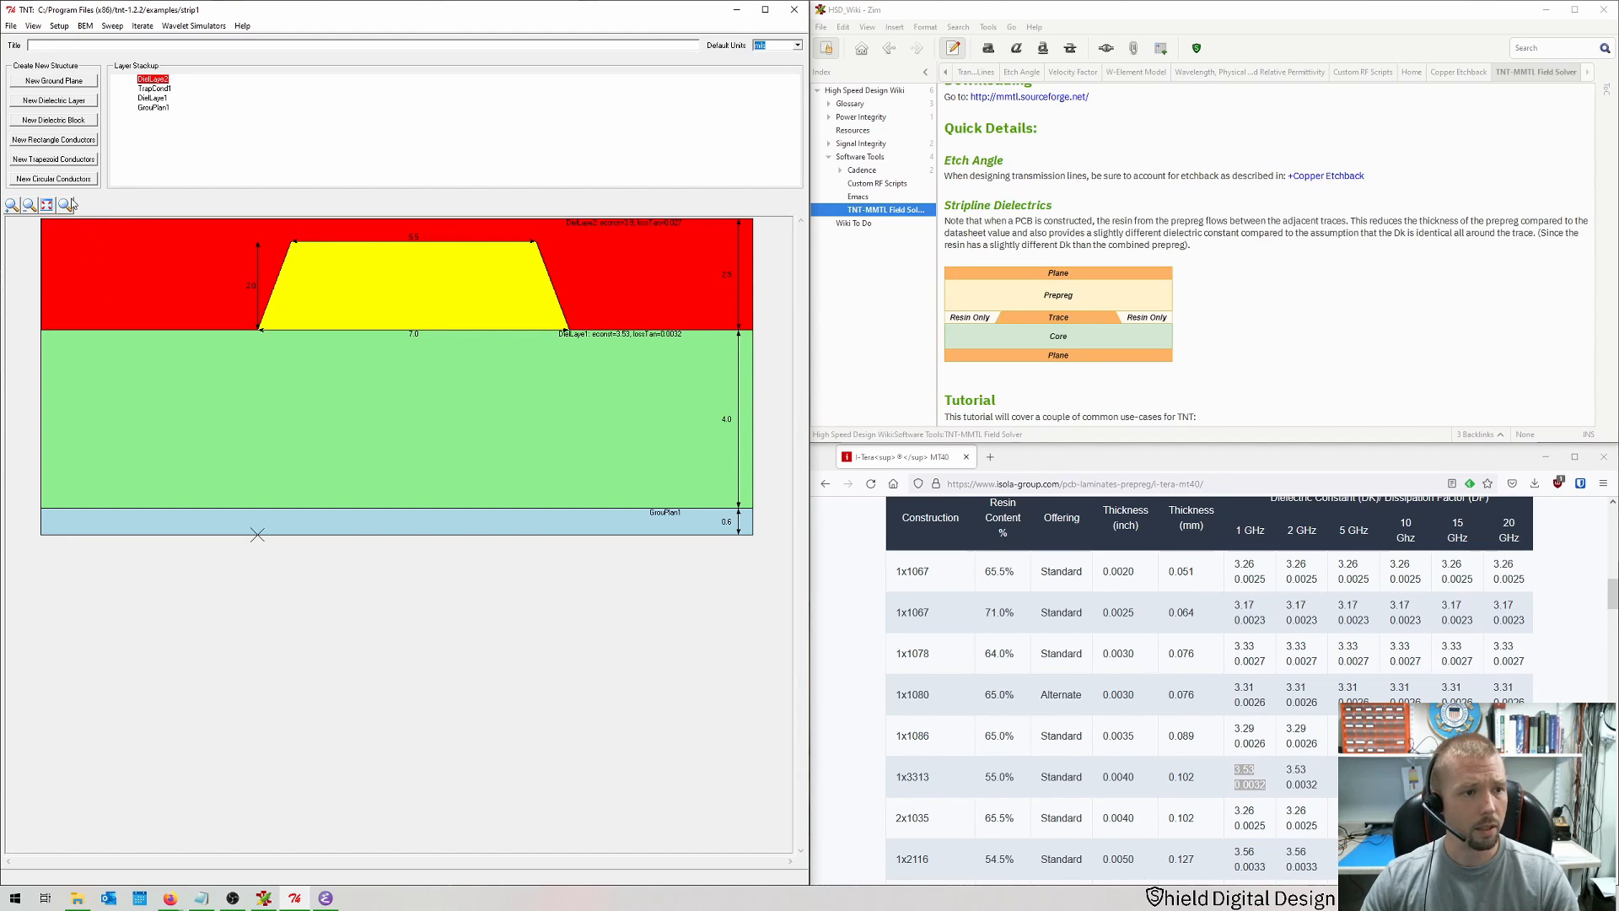
double_click(153, 79)
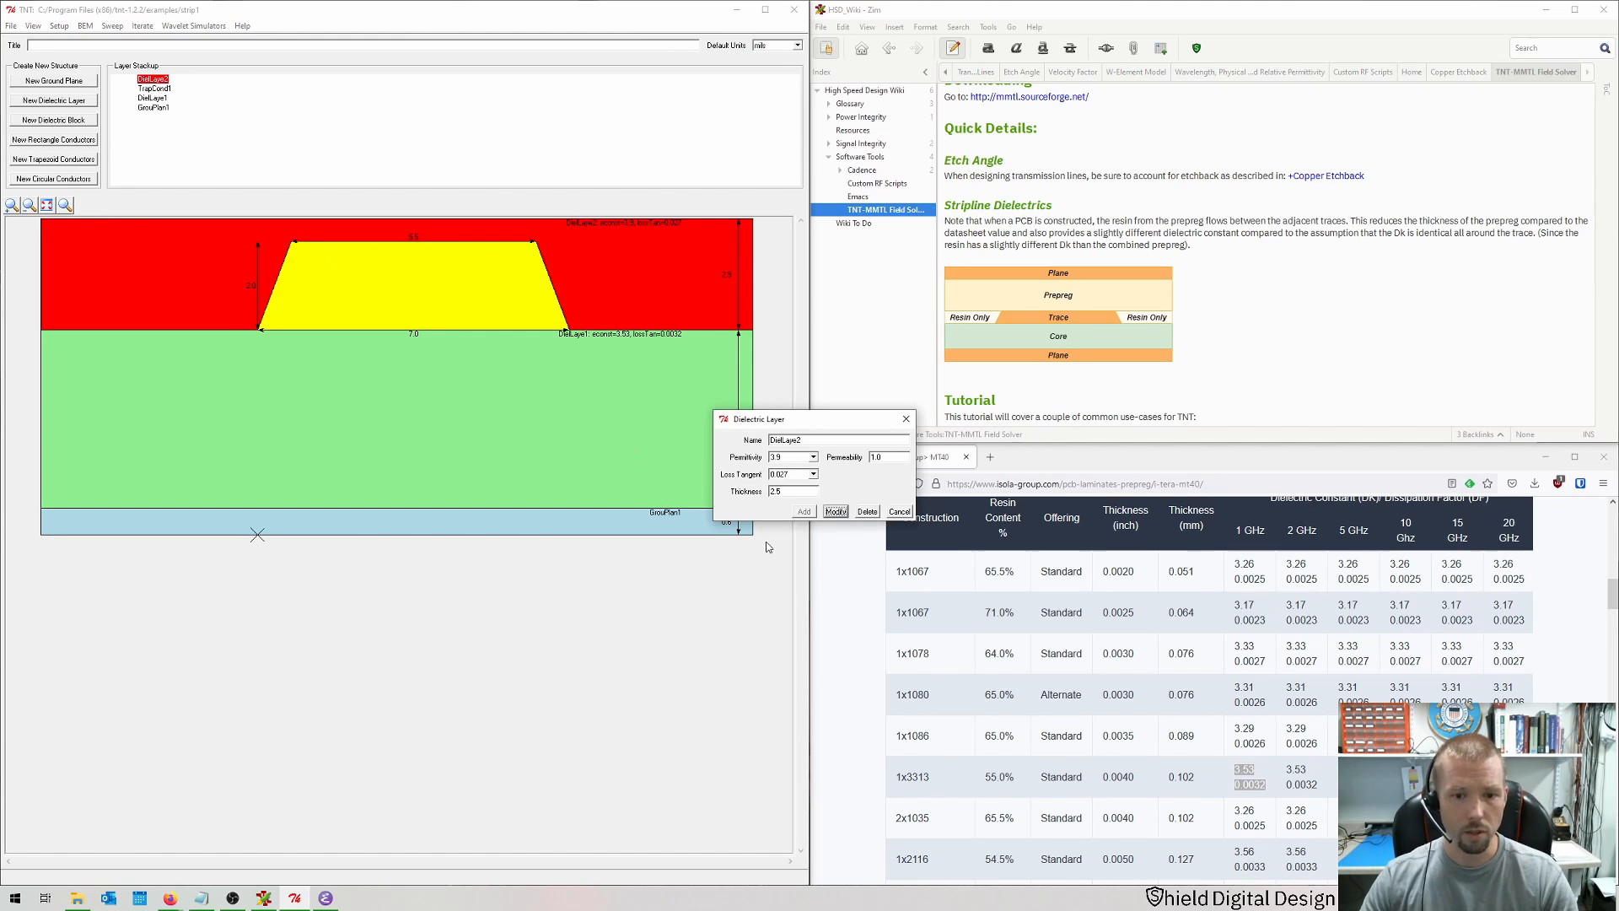
click(867, 512)
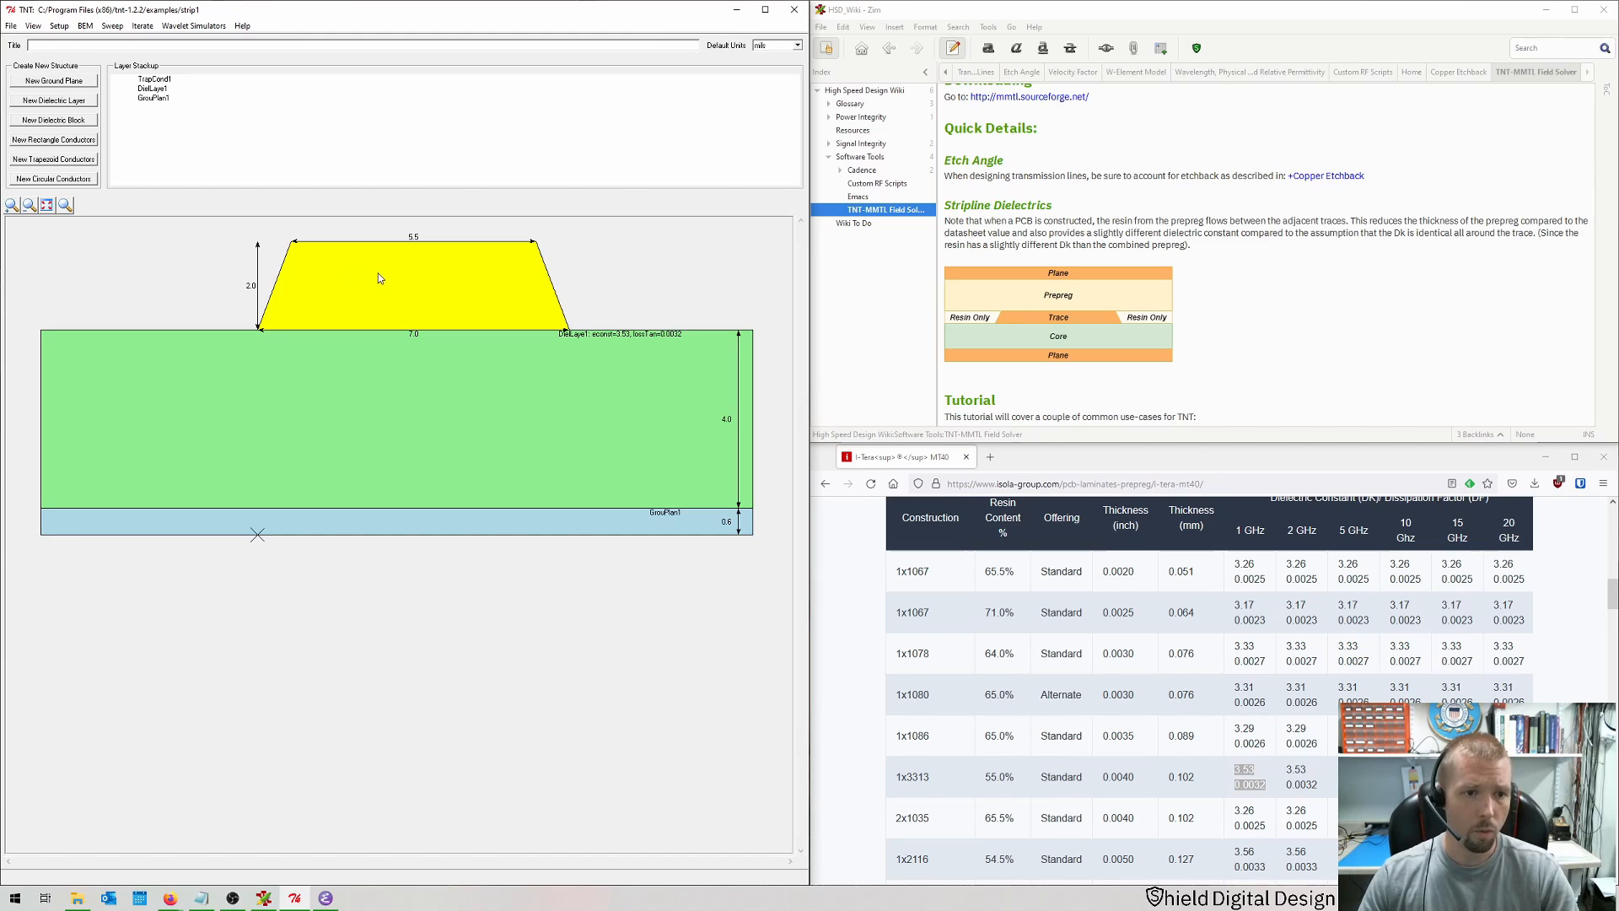
Step: Set the trapezoid conductor's height to 0.6
click(379, 299)
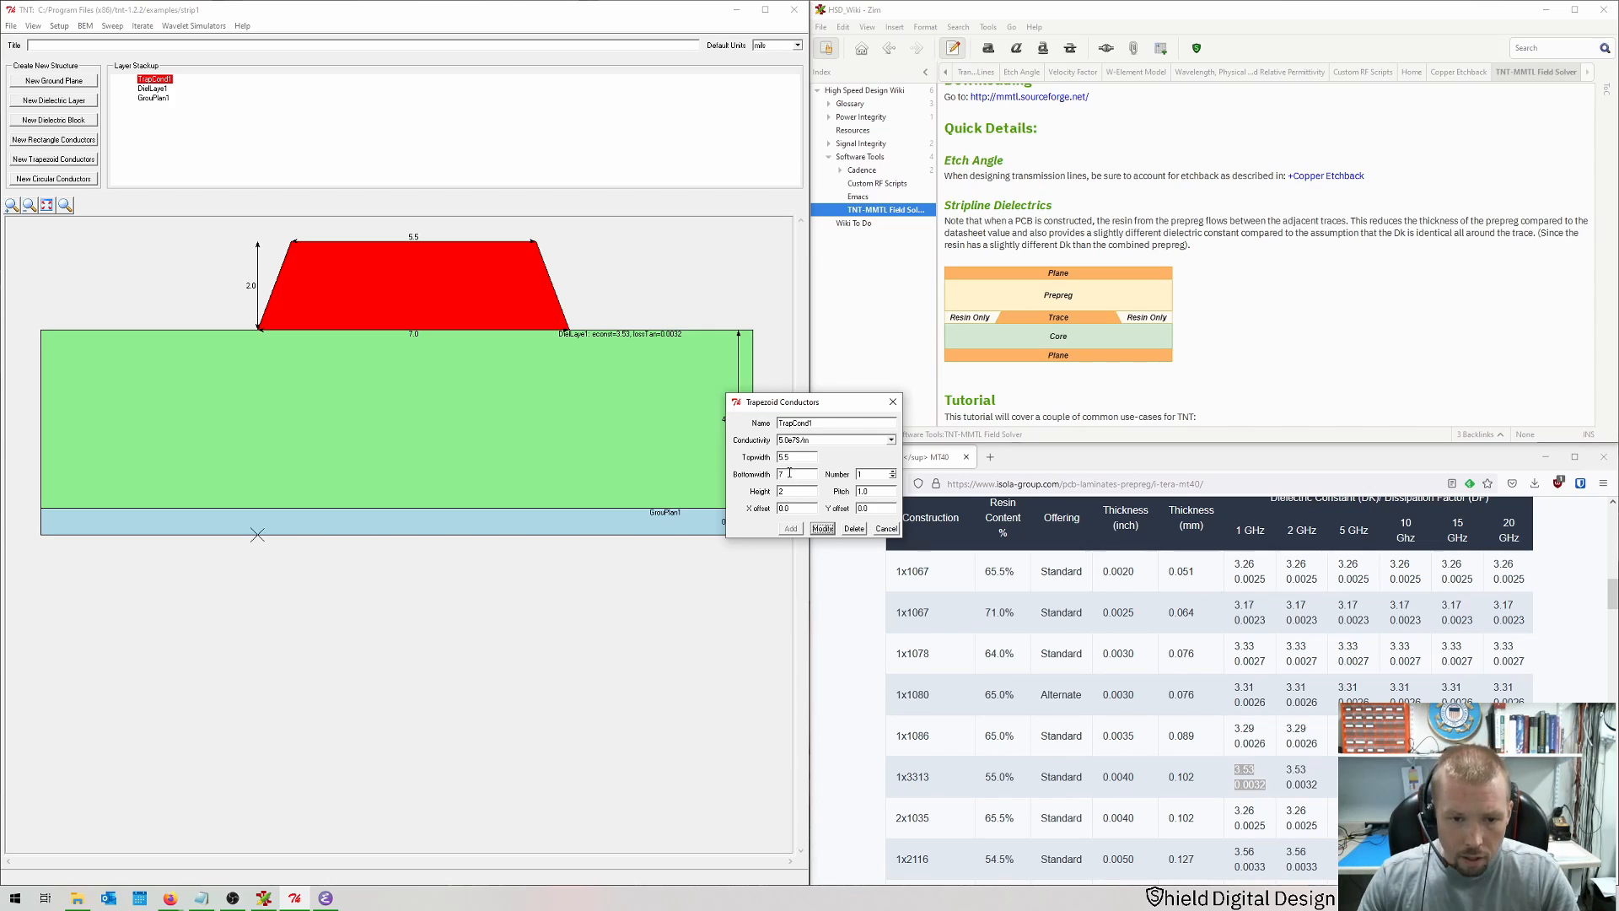
click(794, 462)
text(0.6)
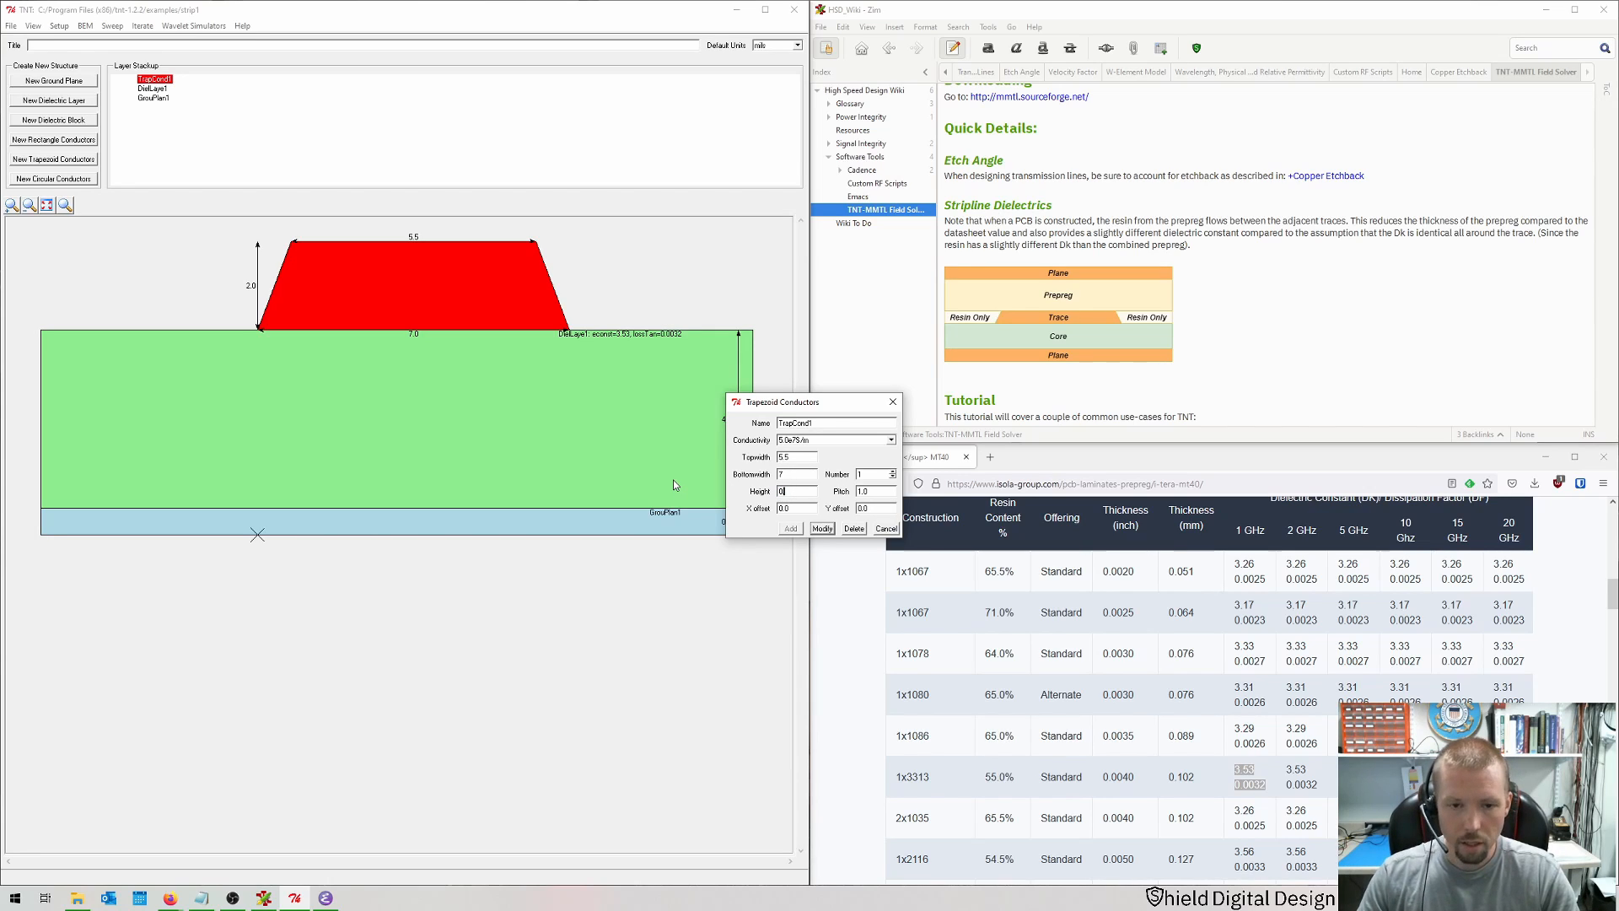
key(Return)
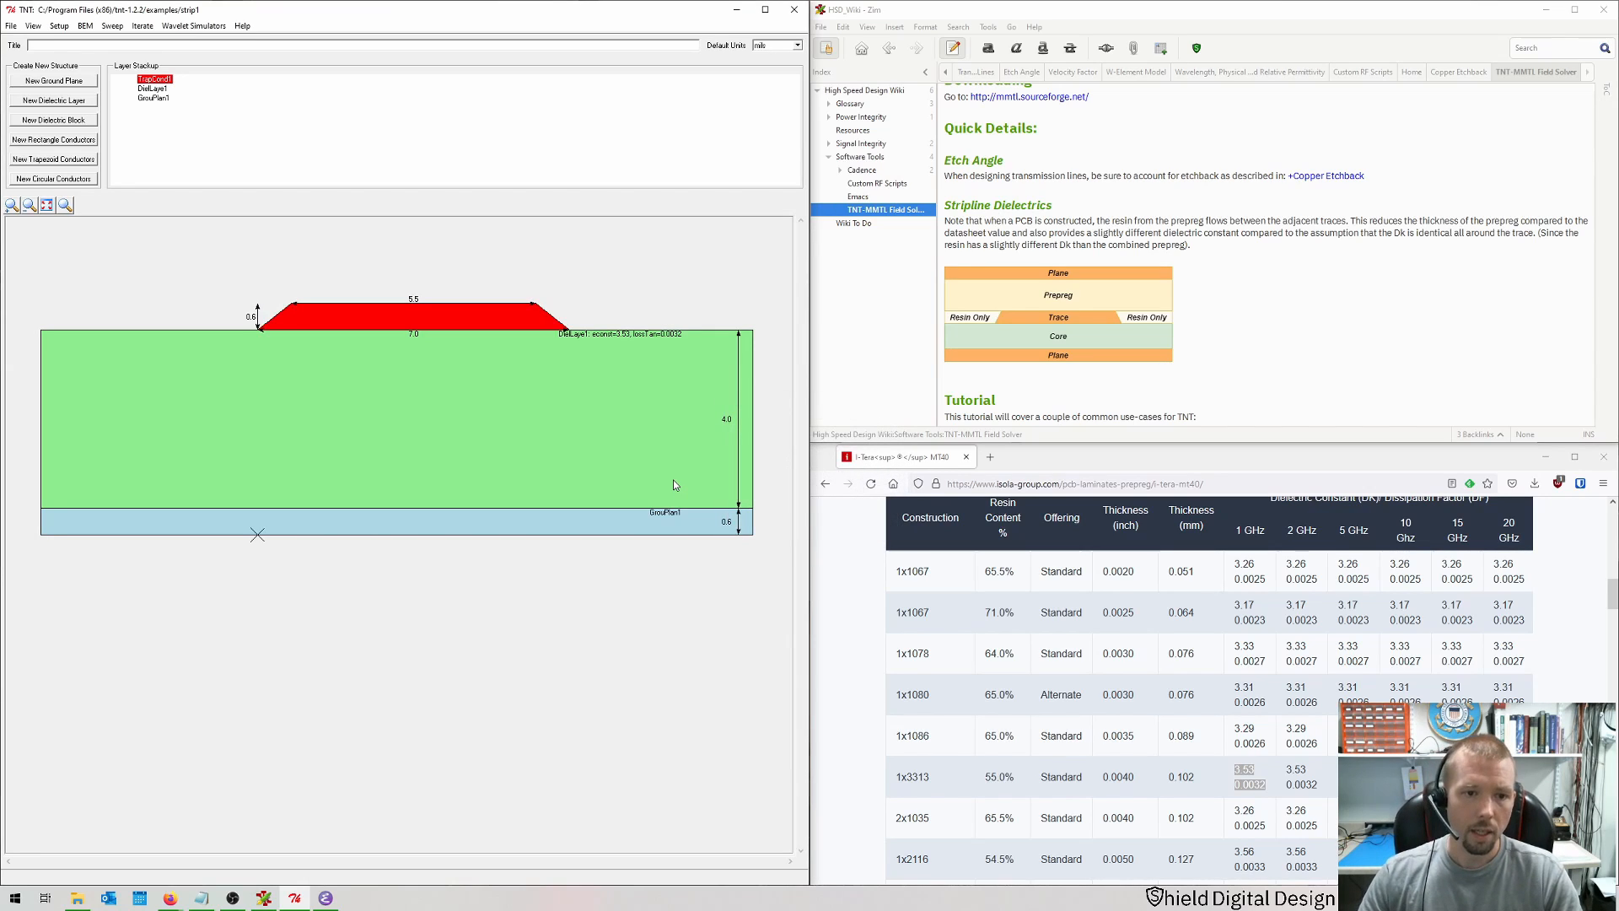
click(641, 551)
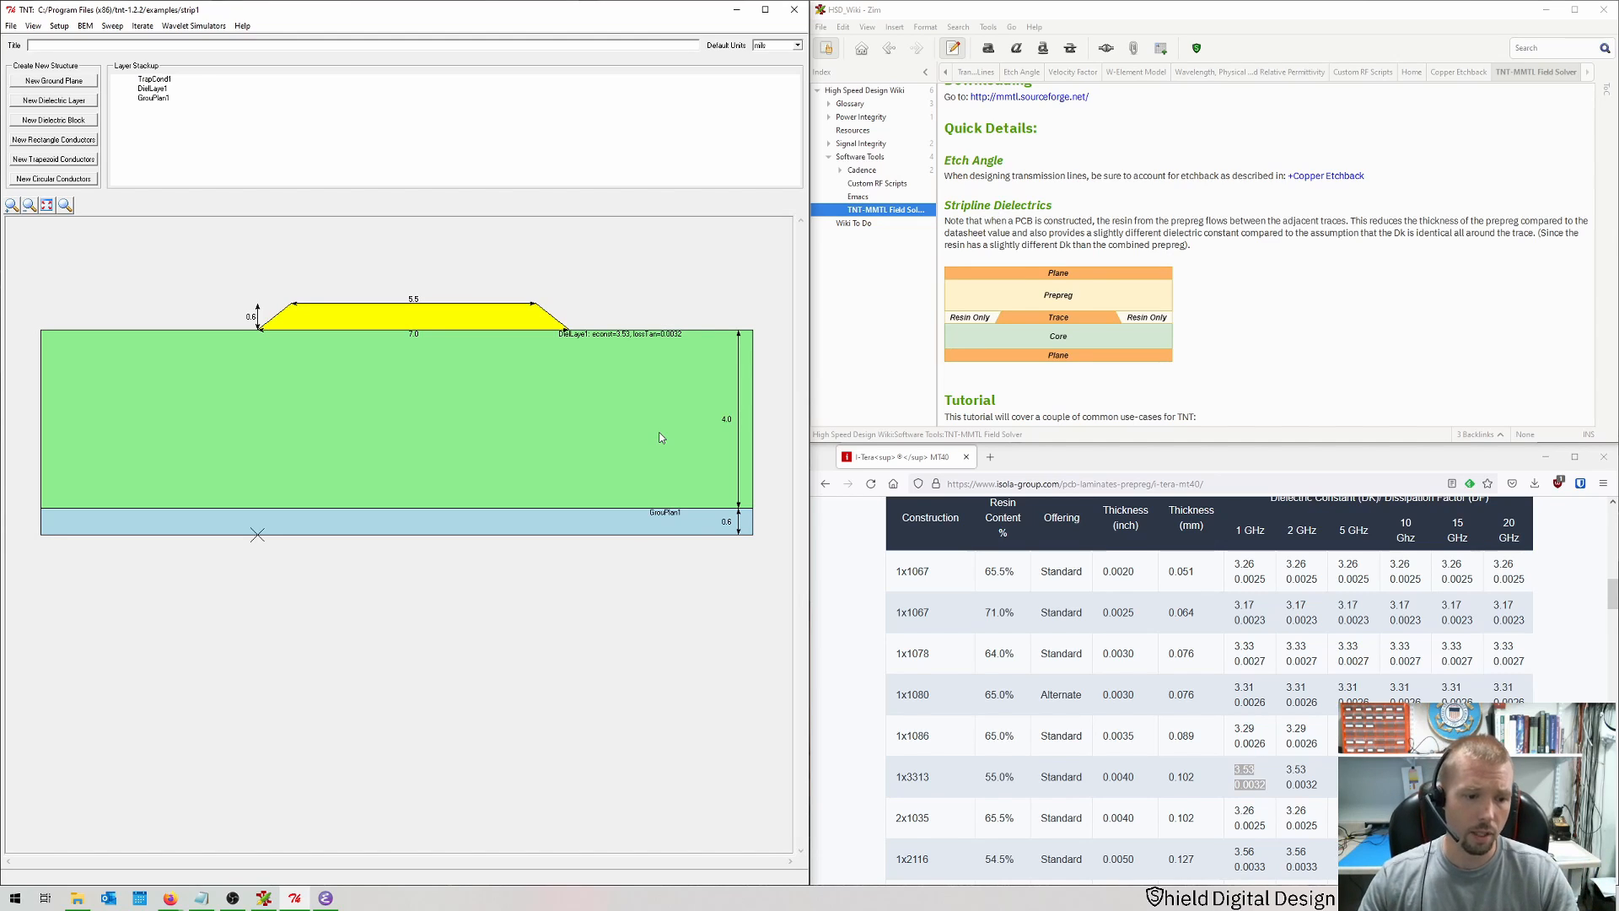
Step: Open the Copper Etchback wiki page with the top width formula alongside the calculator
click(327, 899)
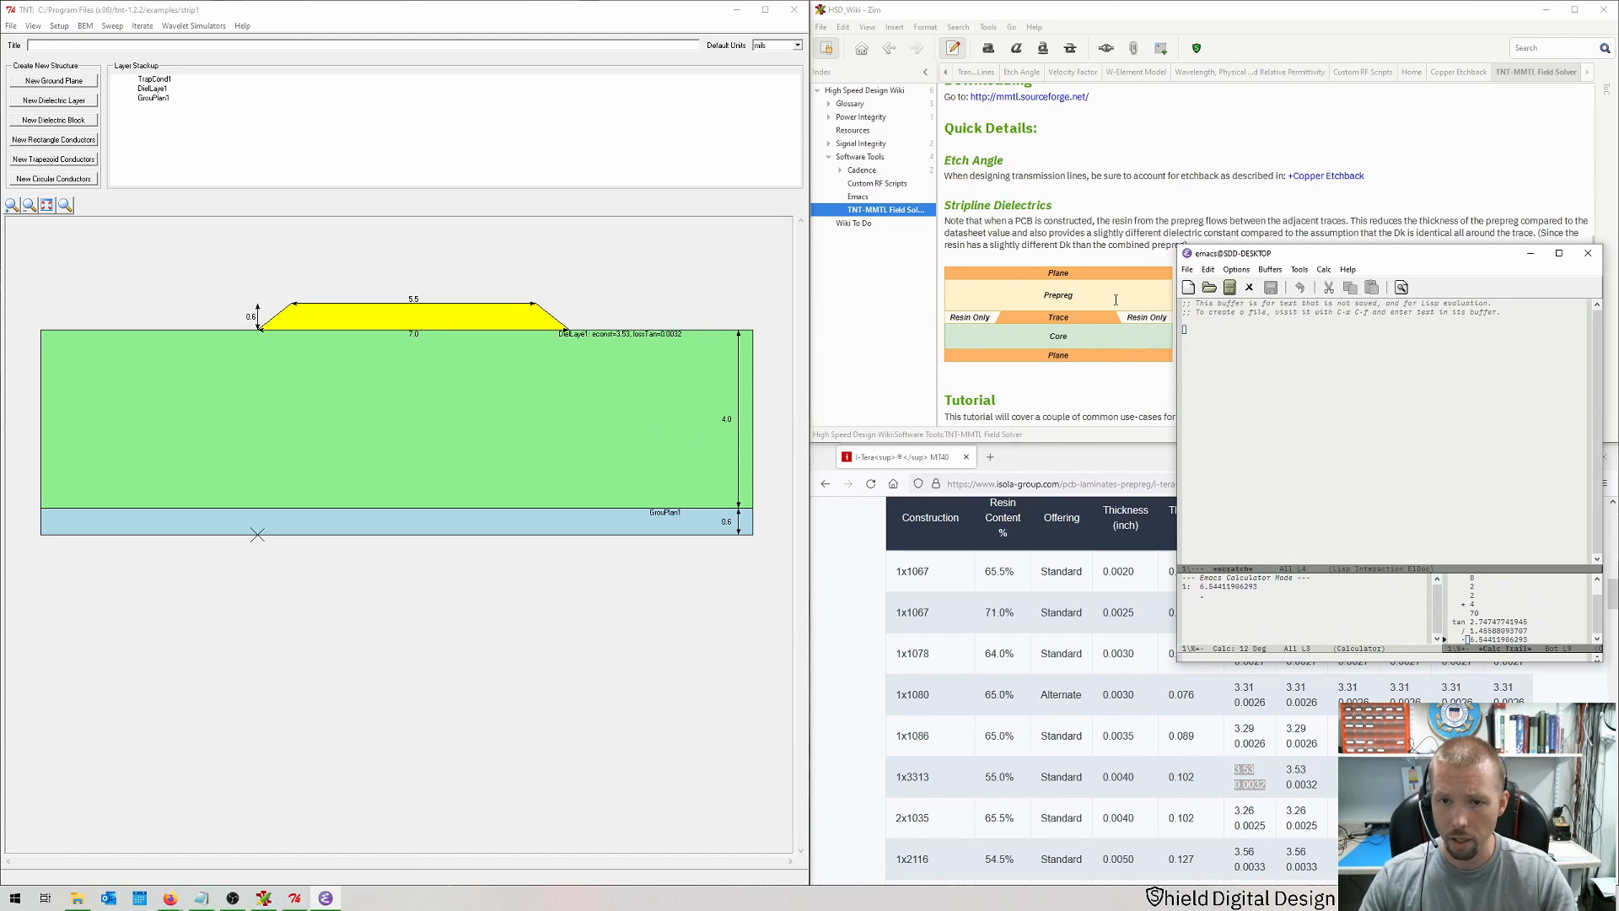
scroll(1040, 194, down, 1)
click(1438, 74)
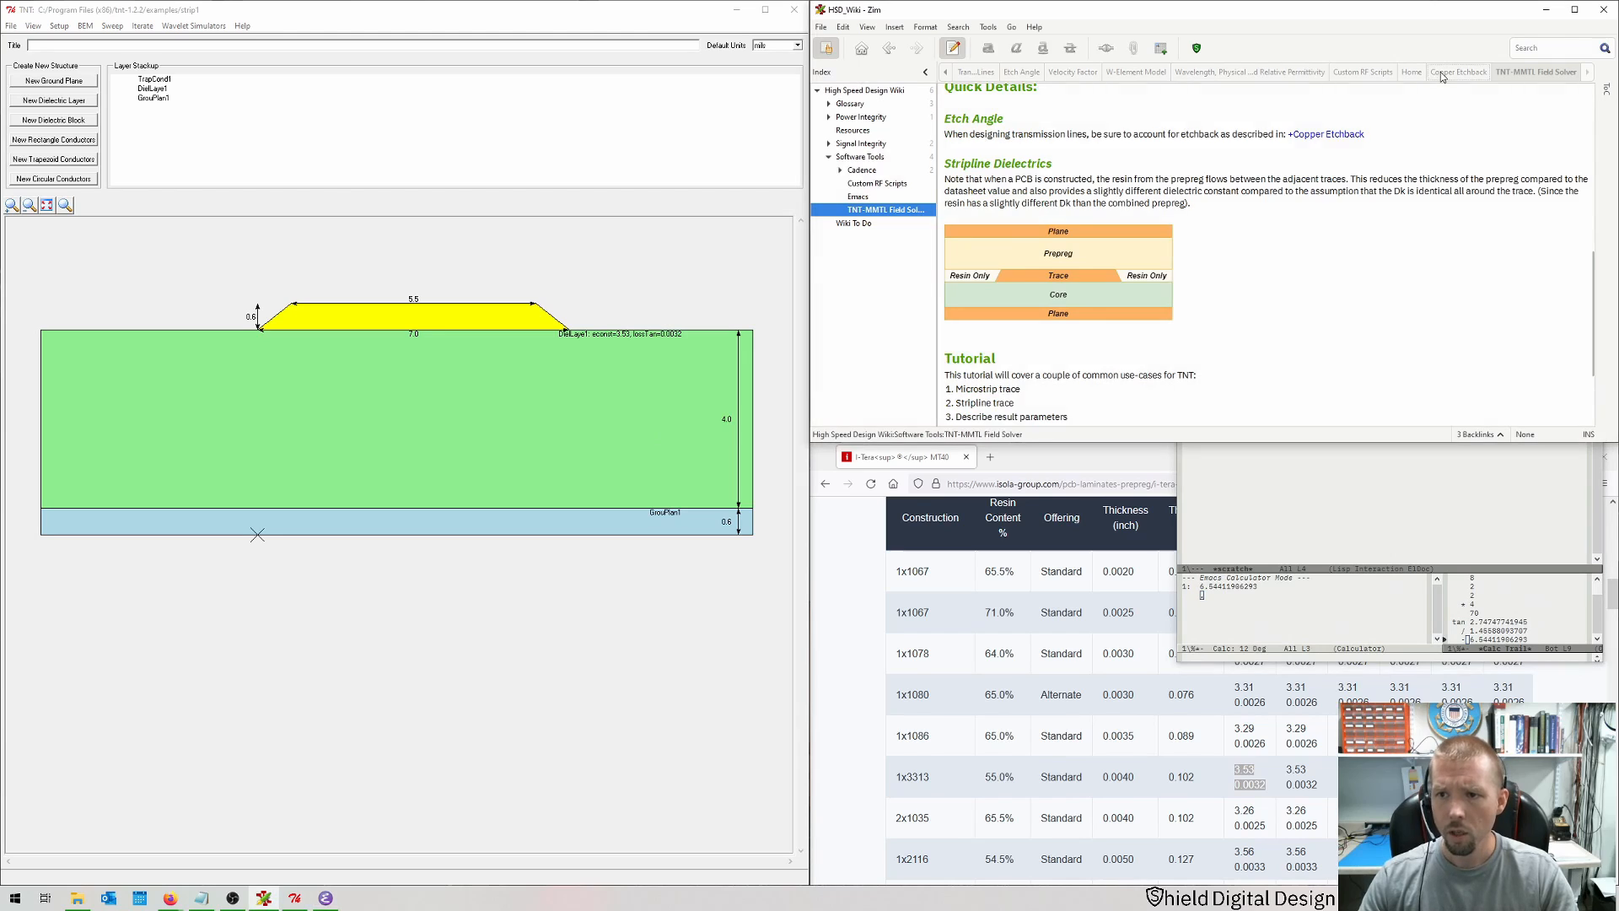
key(alt+Tab)
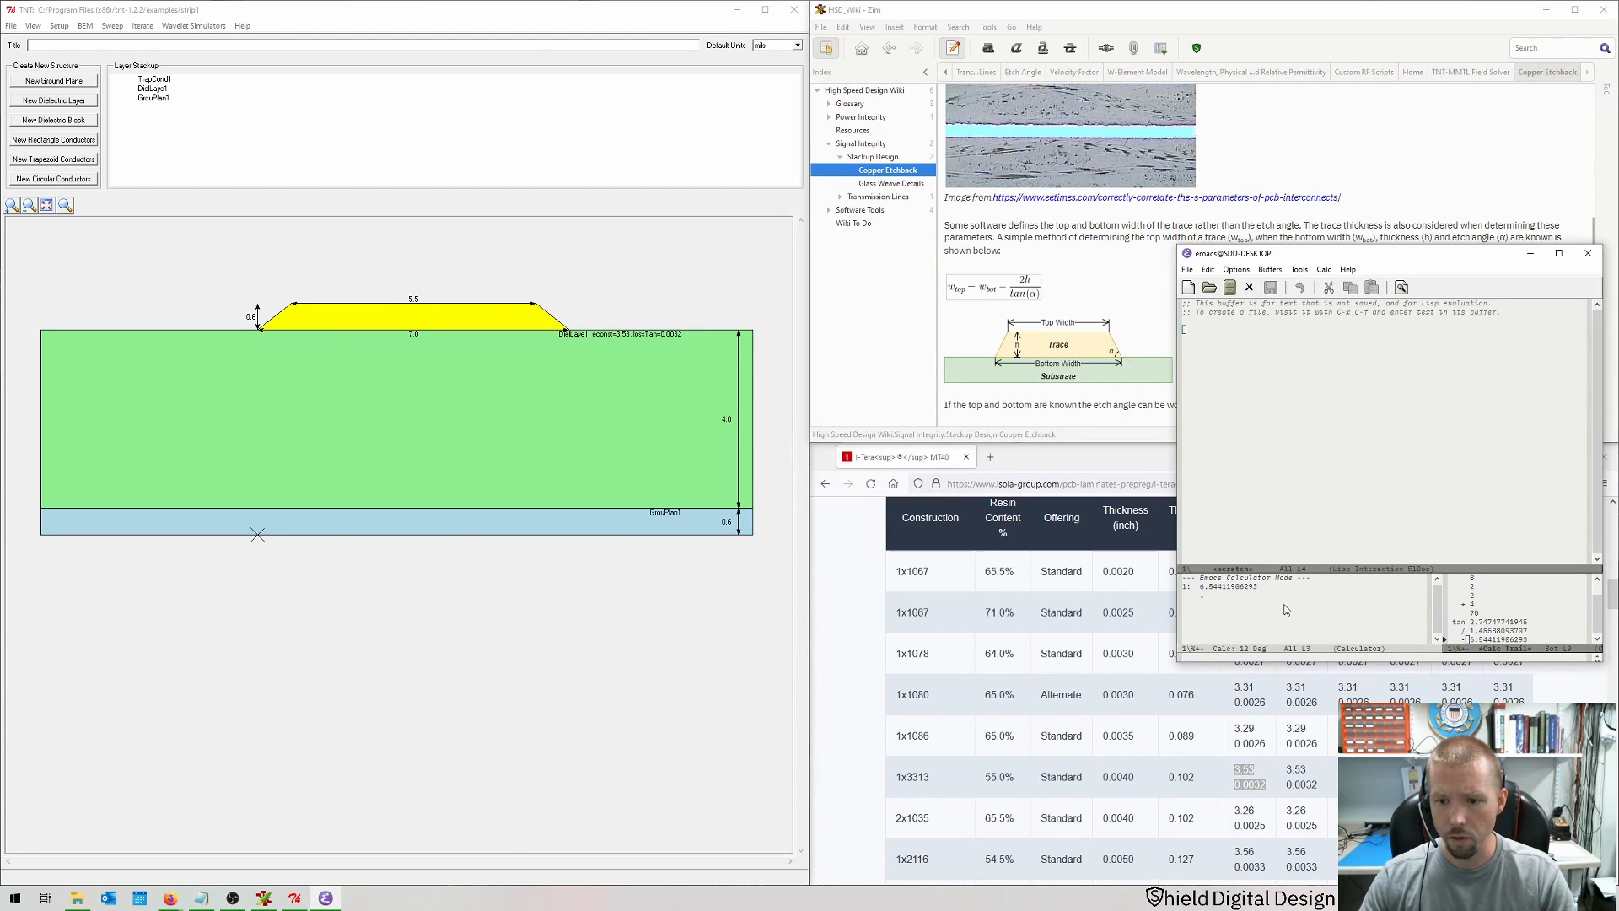
Step: Calculate the top width as 7 minus 2×0.6 divided by tan(70°) in the calculator
key(BackSpace)
key(BackSpace)
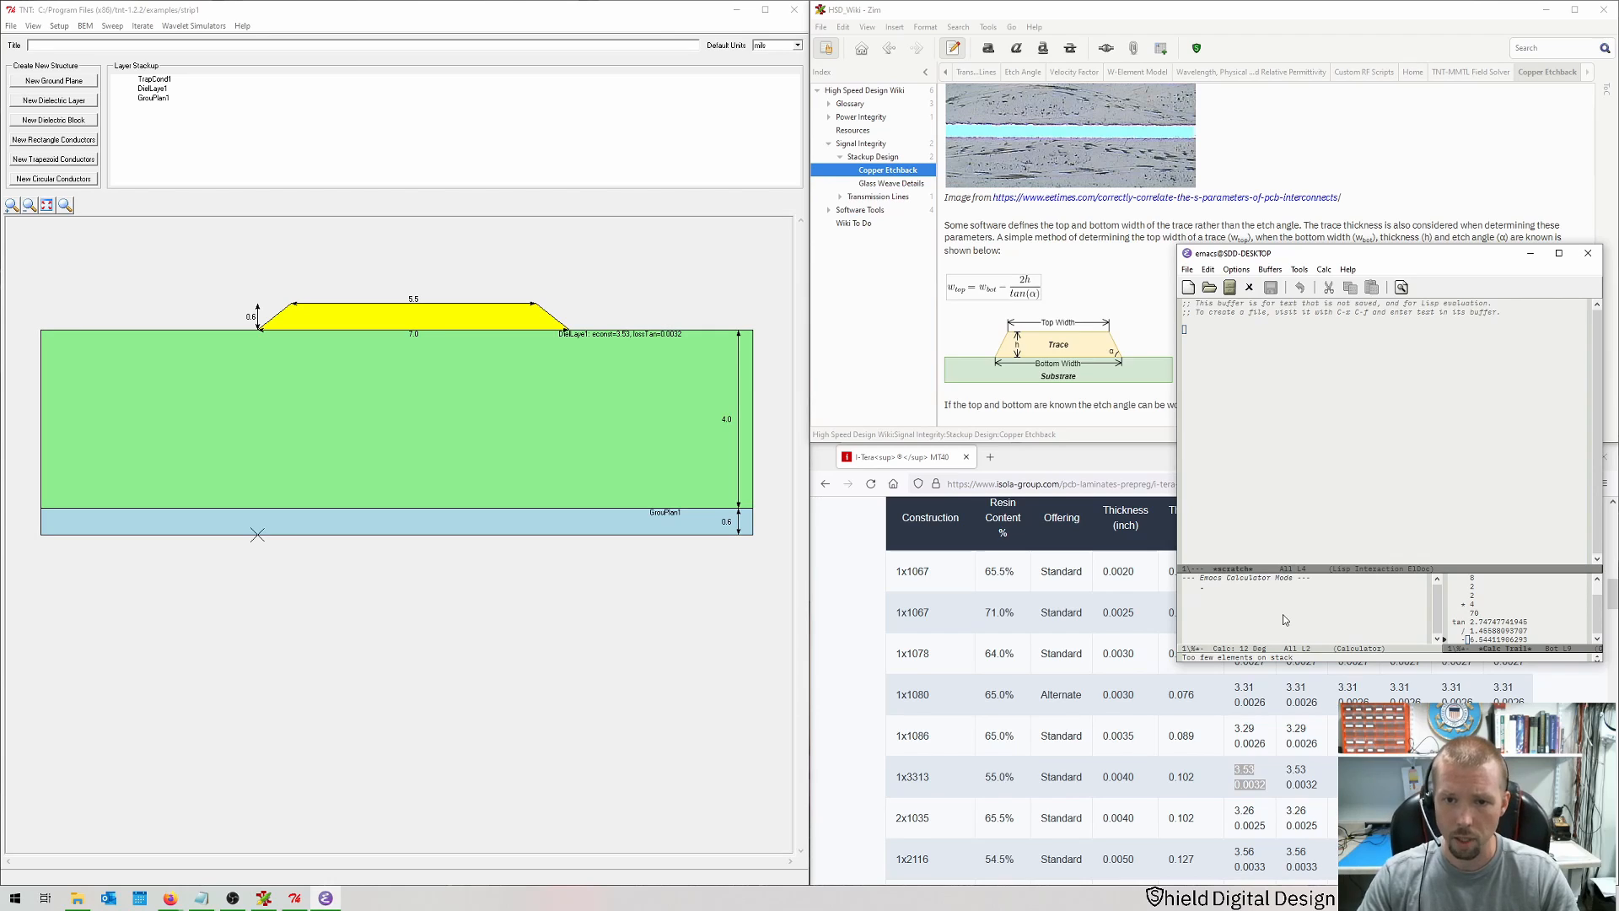
text(7)
key(Return)
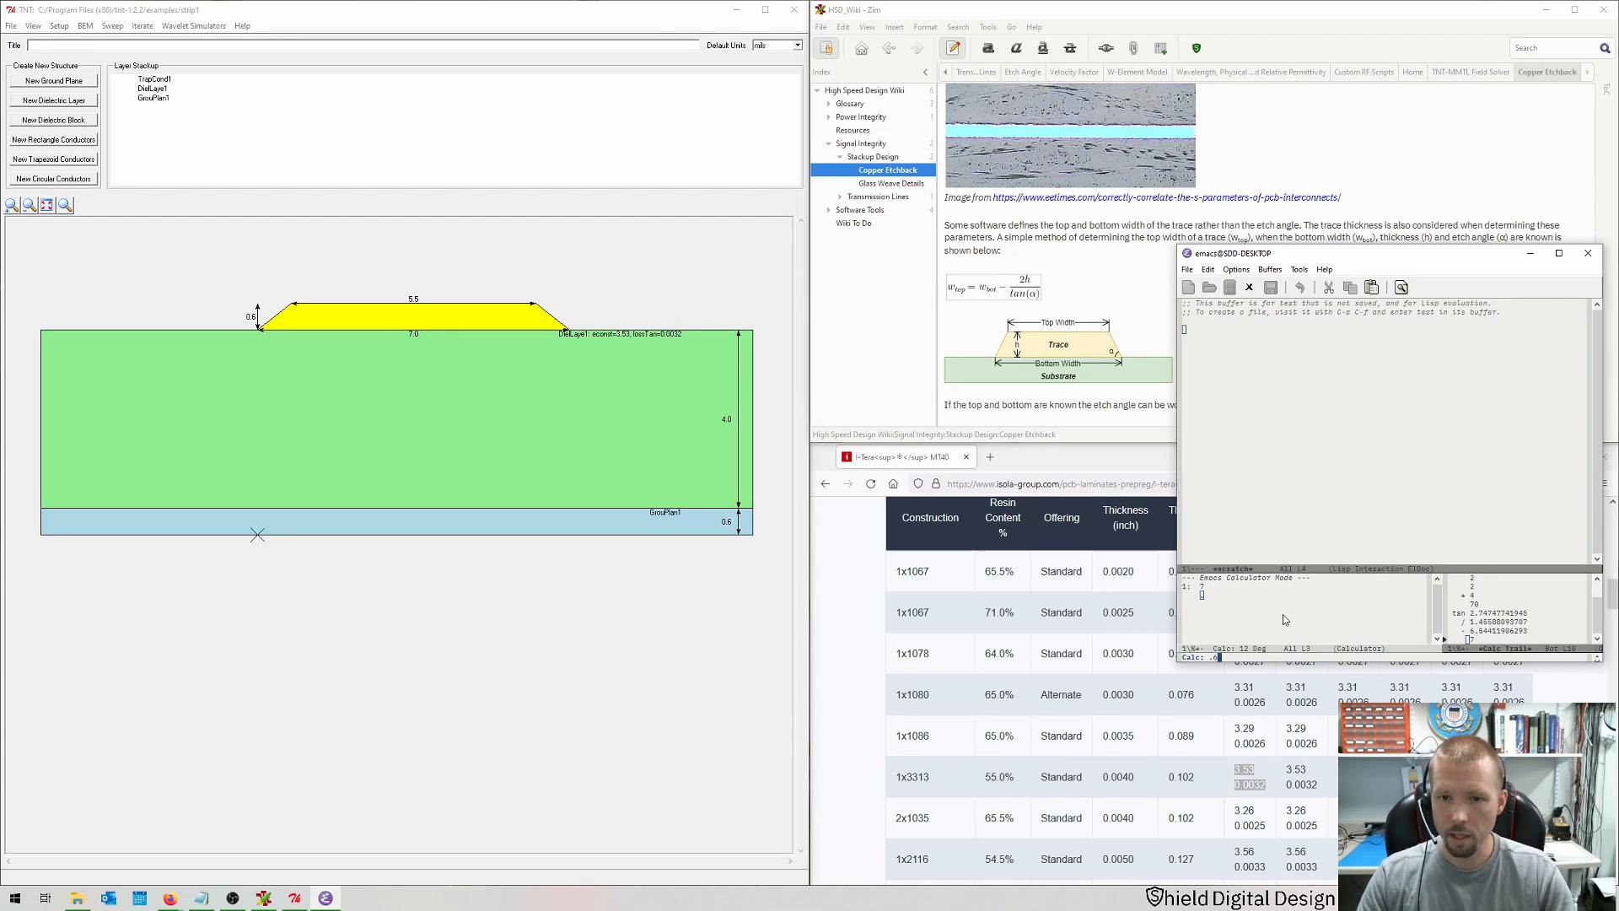
text(0.6)
key(Return)
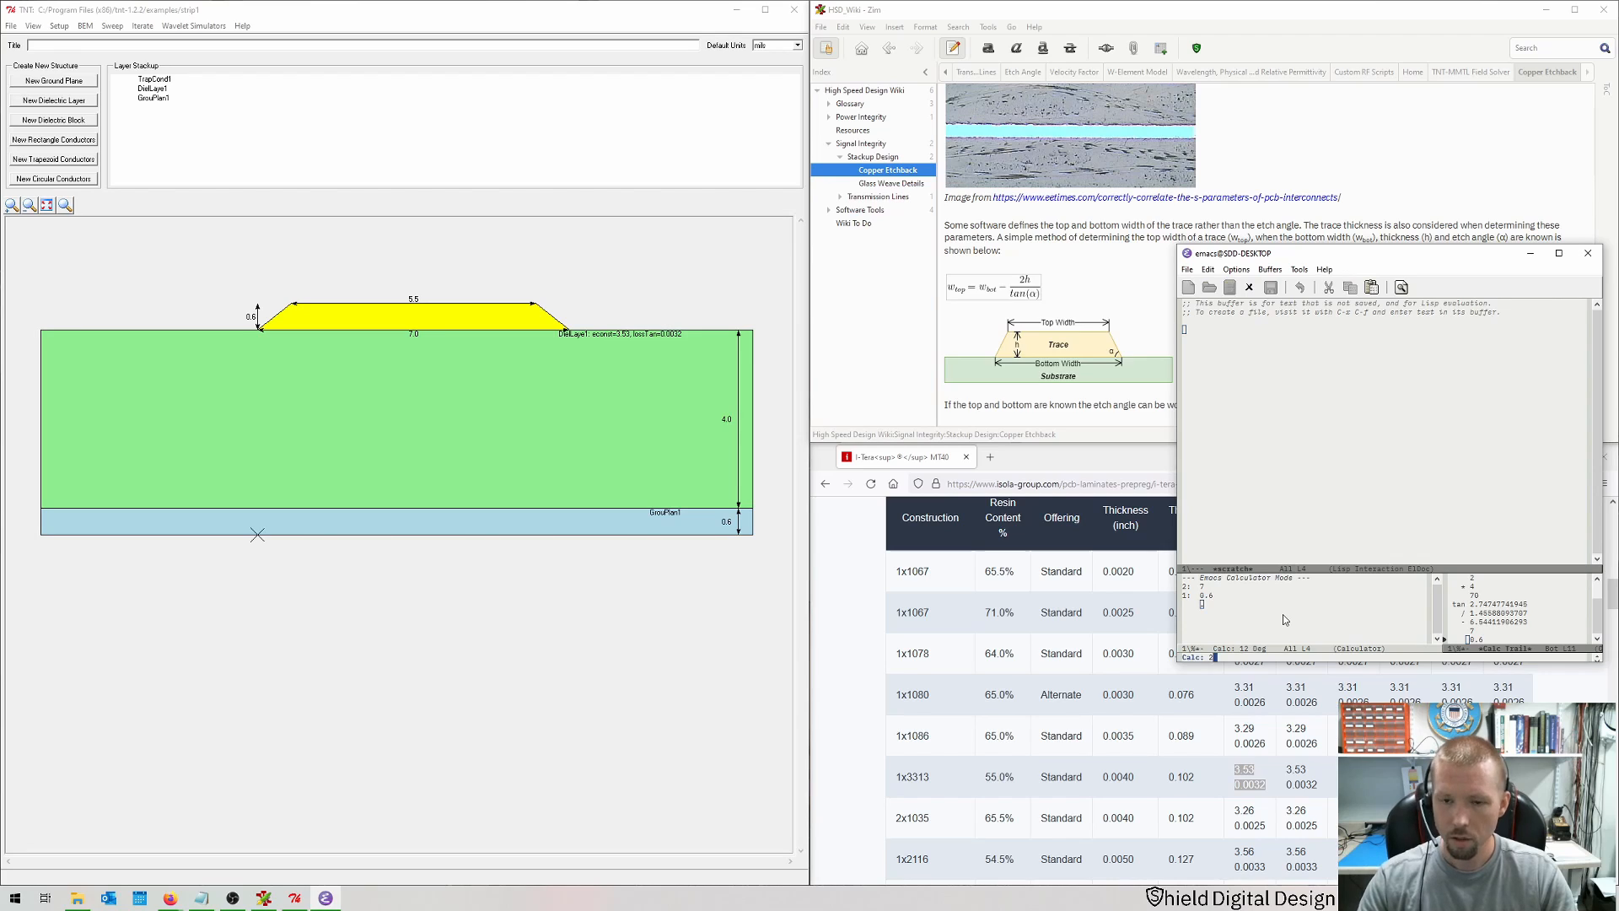
text(2*)
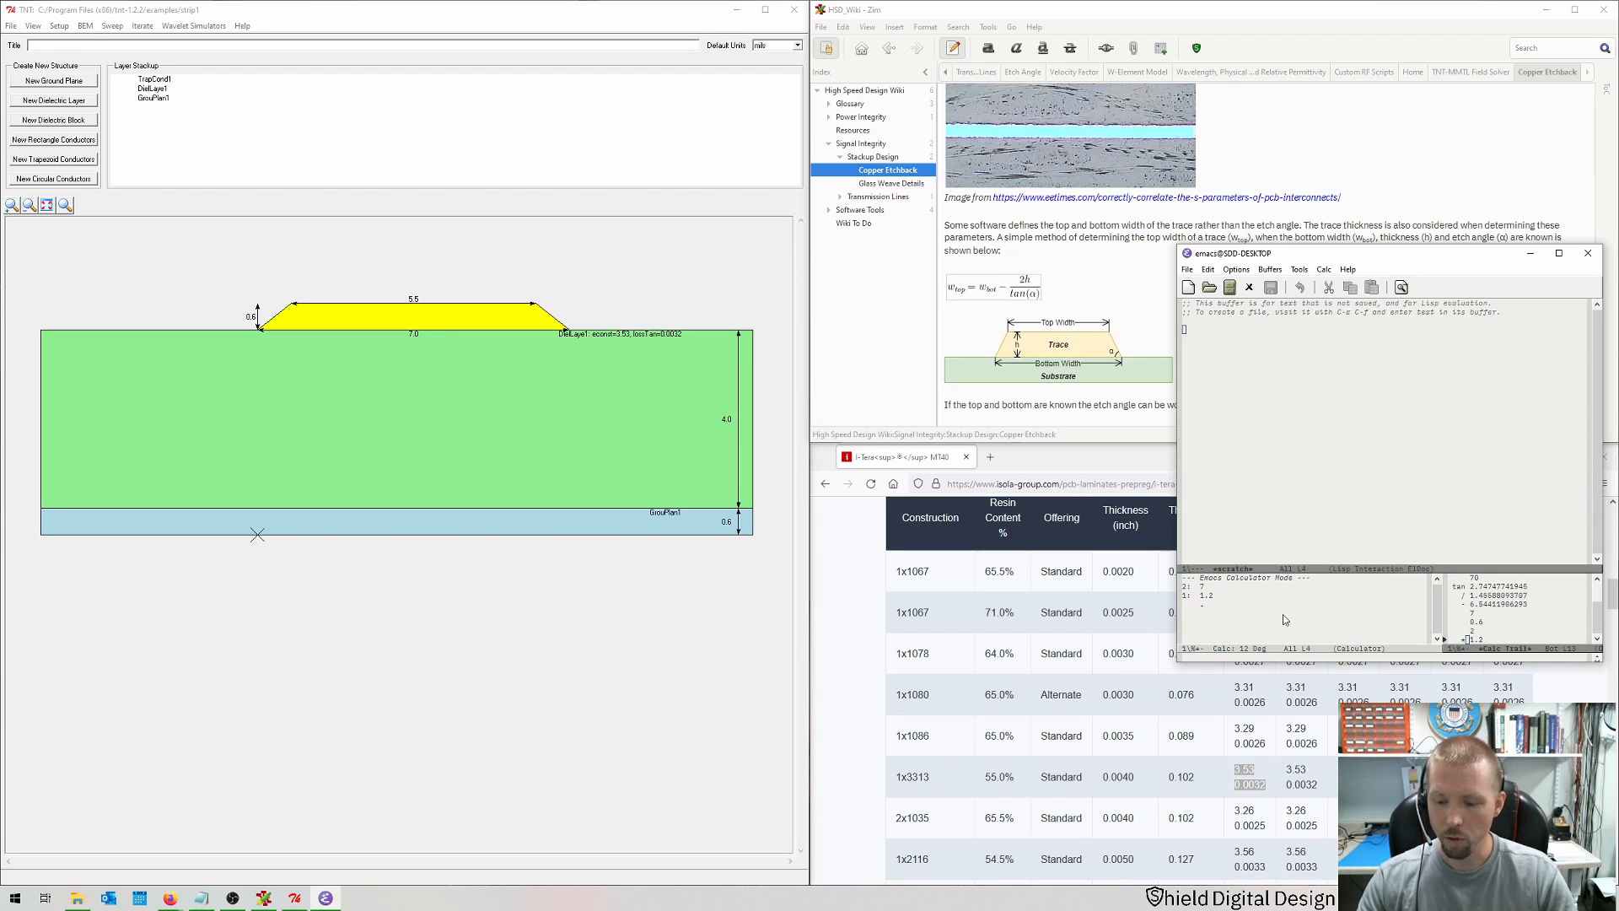
text(70)
key(shift+t)
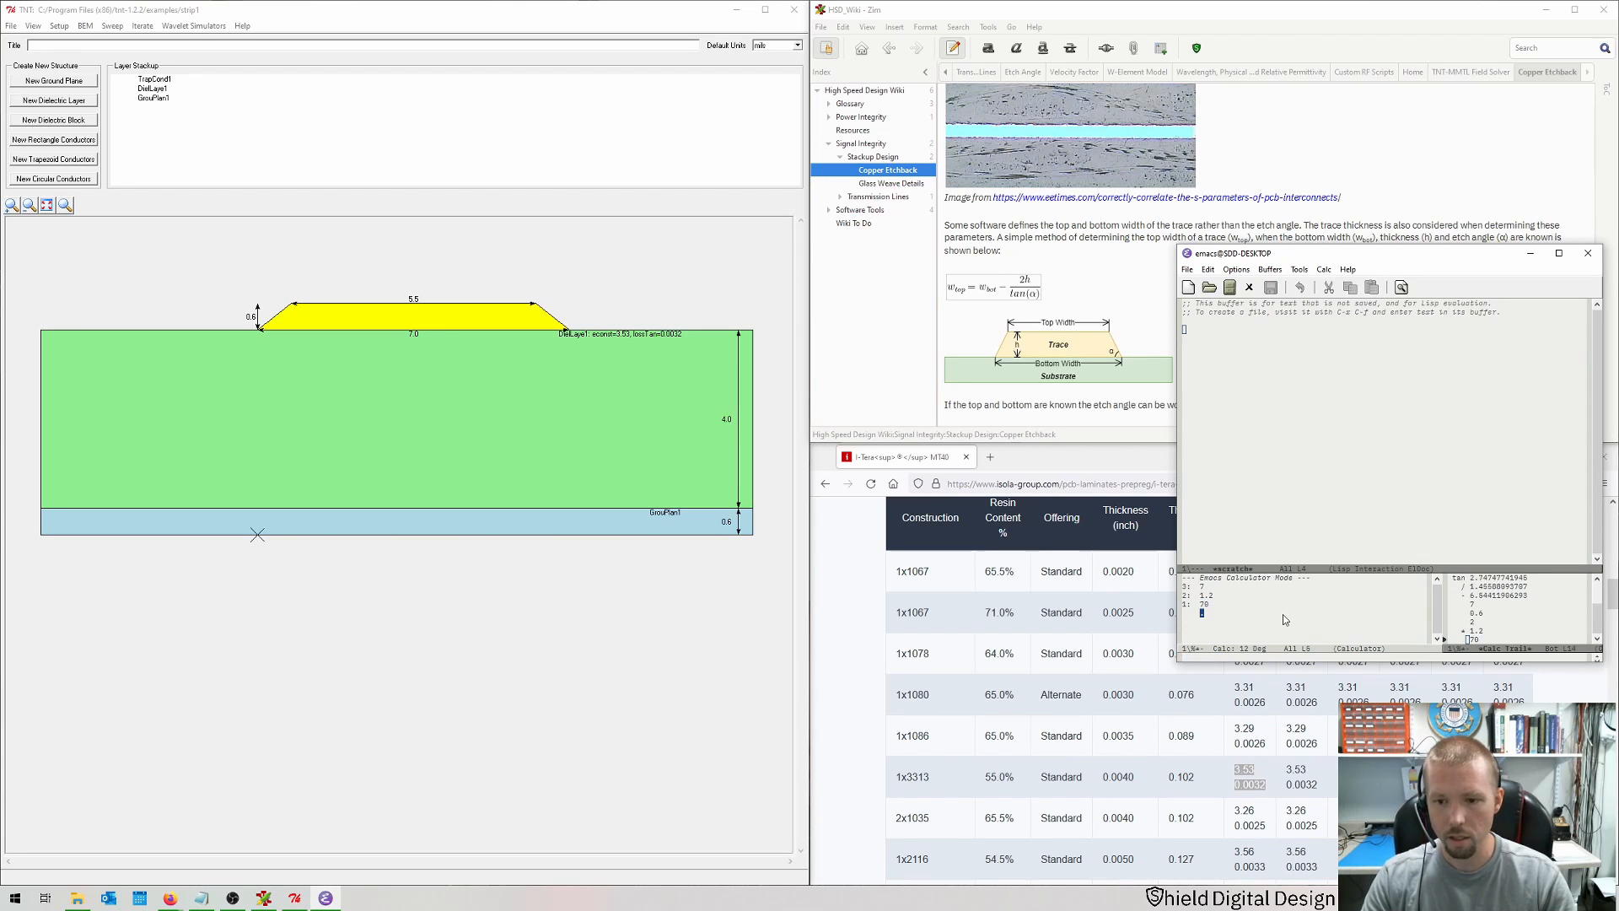
key(slash)
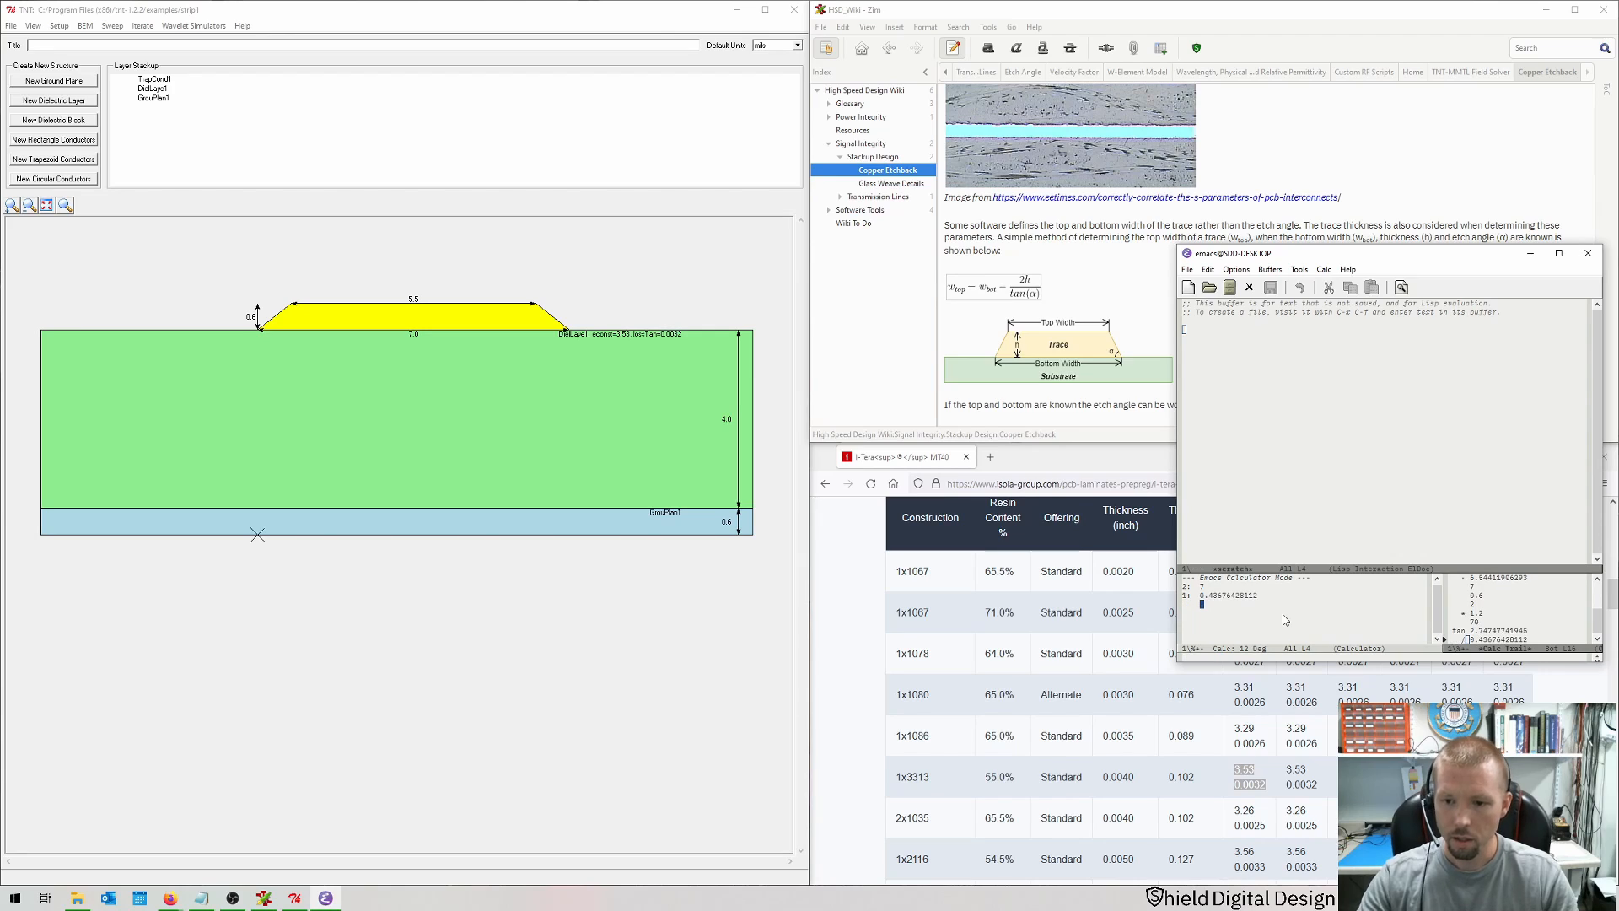
key(minus)
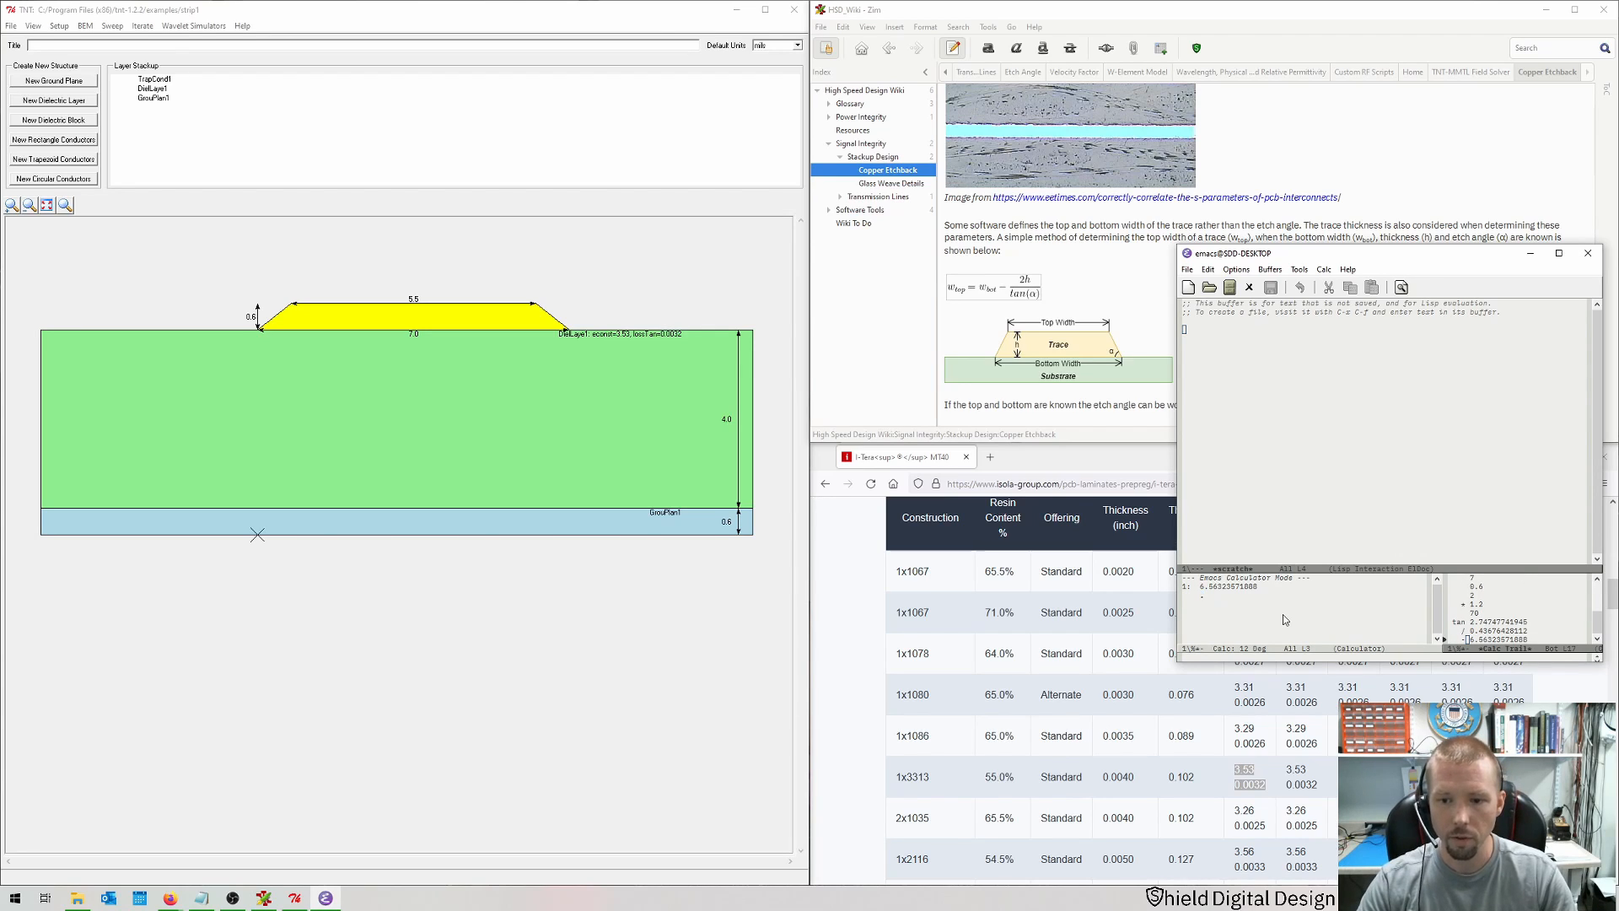
Step: Set the trapezoid conductor's top width to 6.56
click(416, 322)
double_click(415, 322)
drag(798, 457, 707, 453)
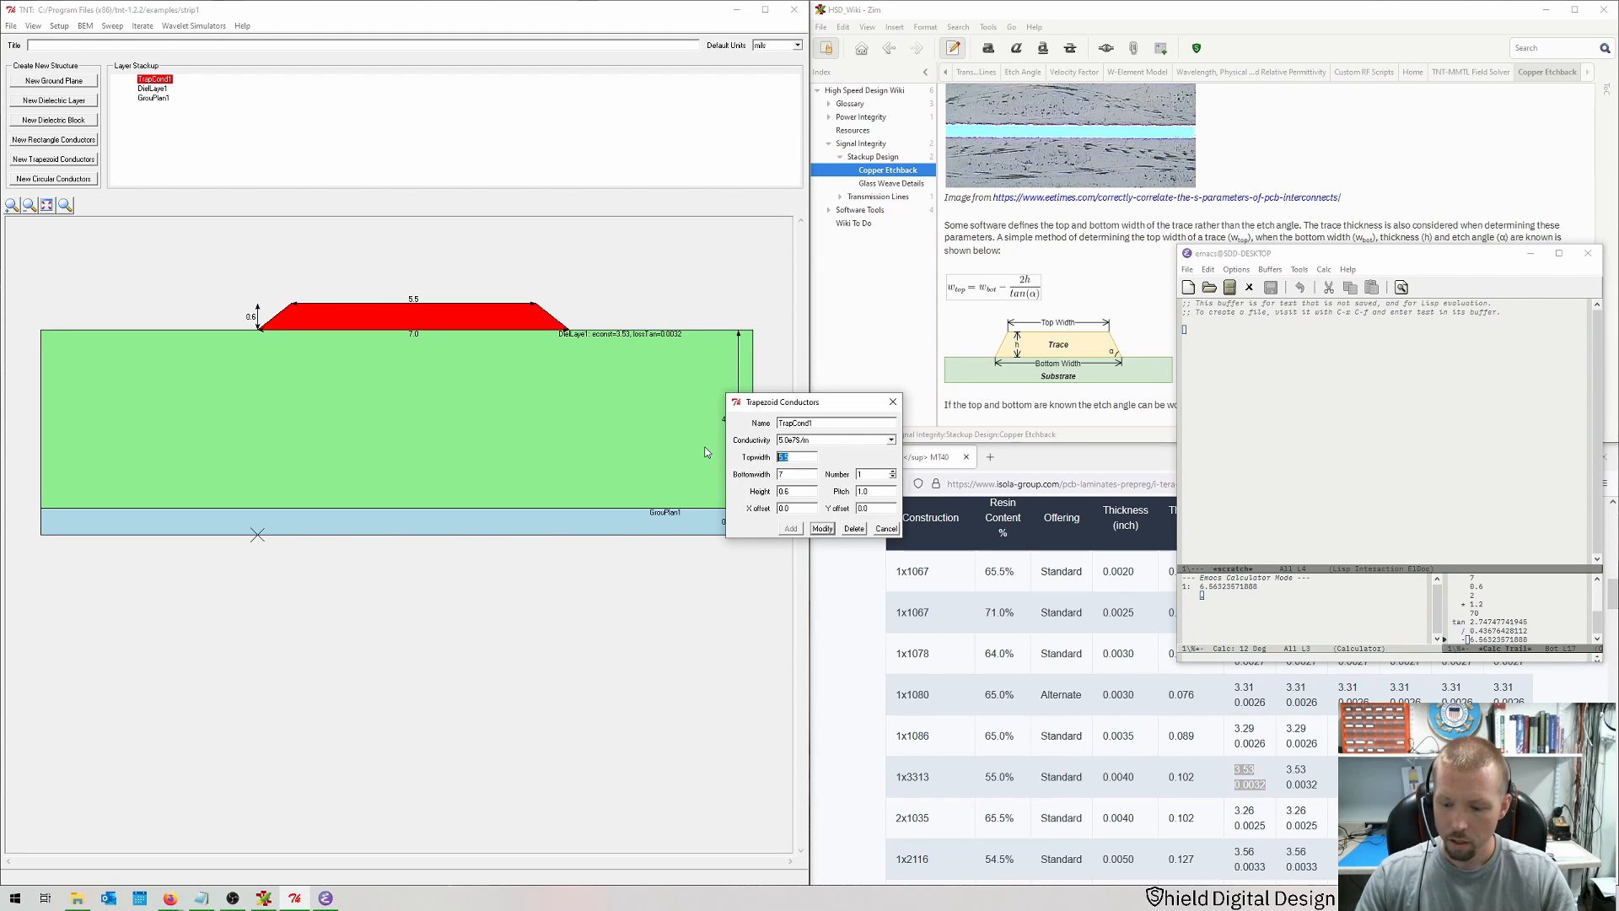
text(6.56)
key(Return)
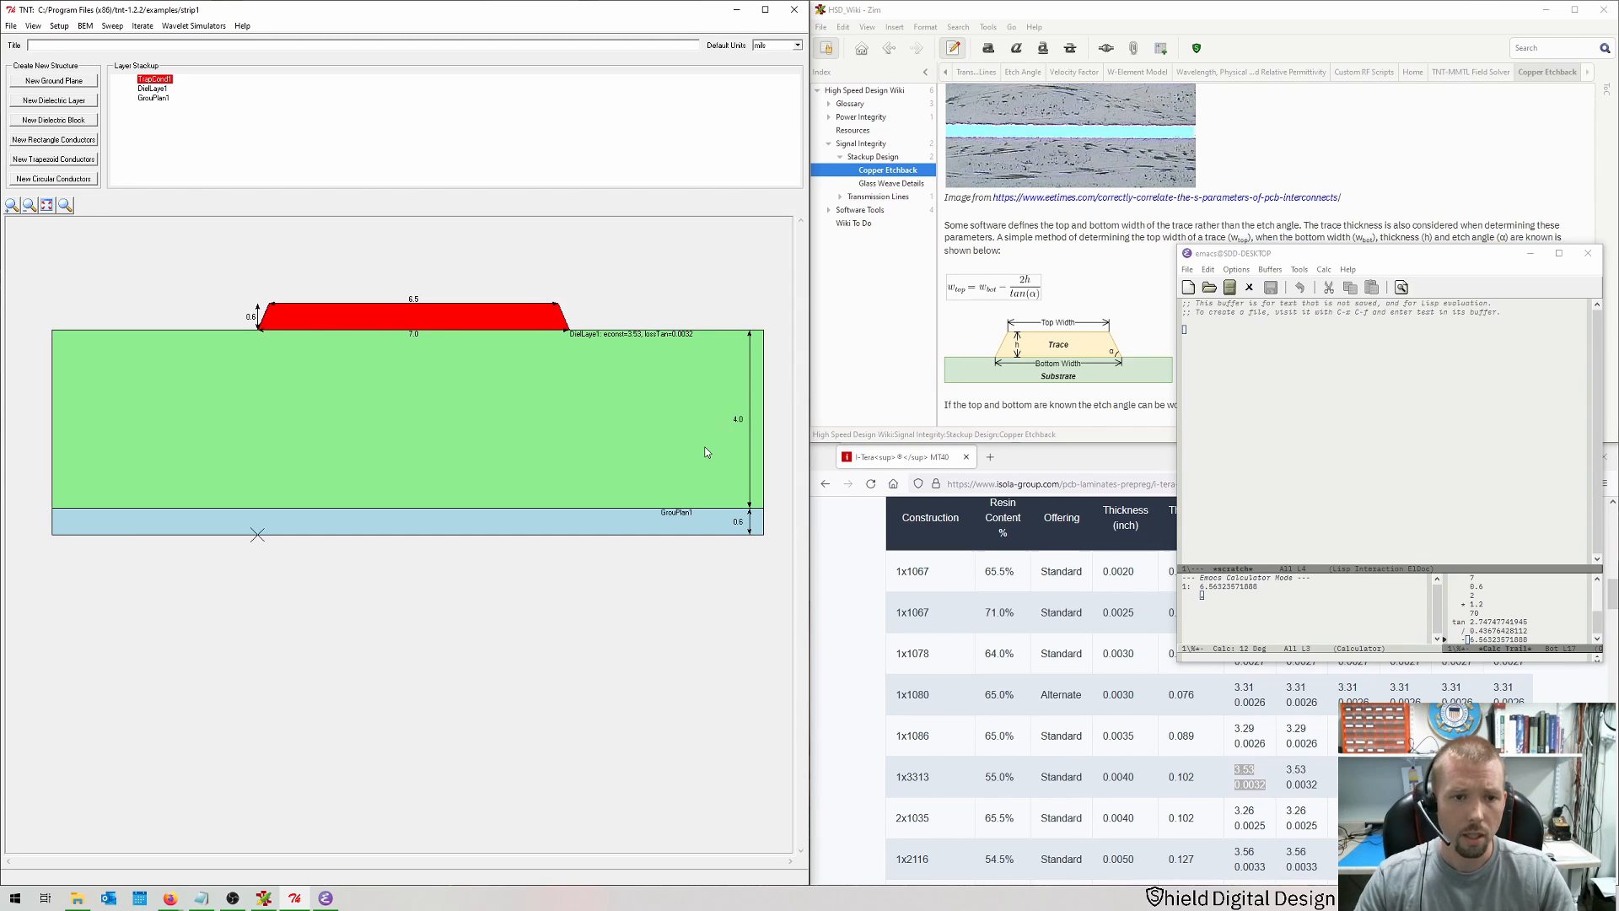
Step: Add a new dielectric layer with the default permittivity 1.0 and thickness 1.0 above the trace
click(283, 672)
click(76, 103)
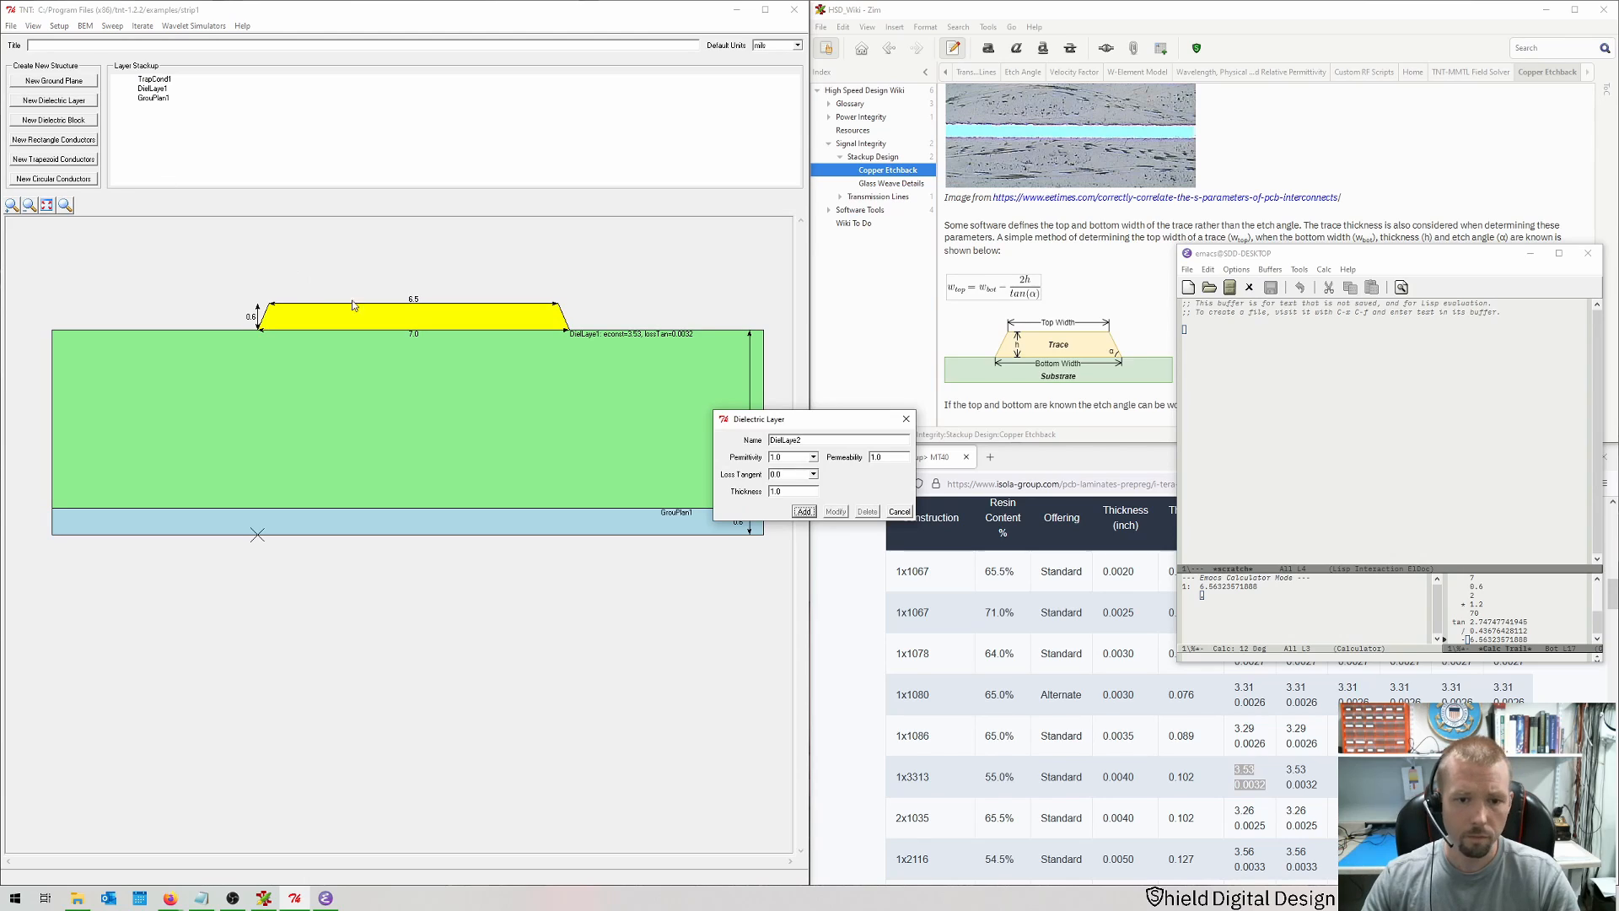
click(811, 513)
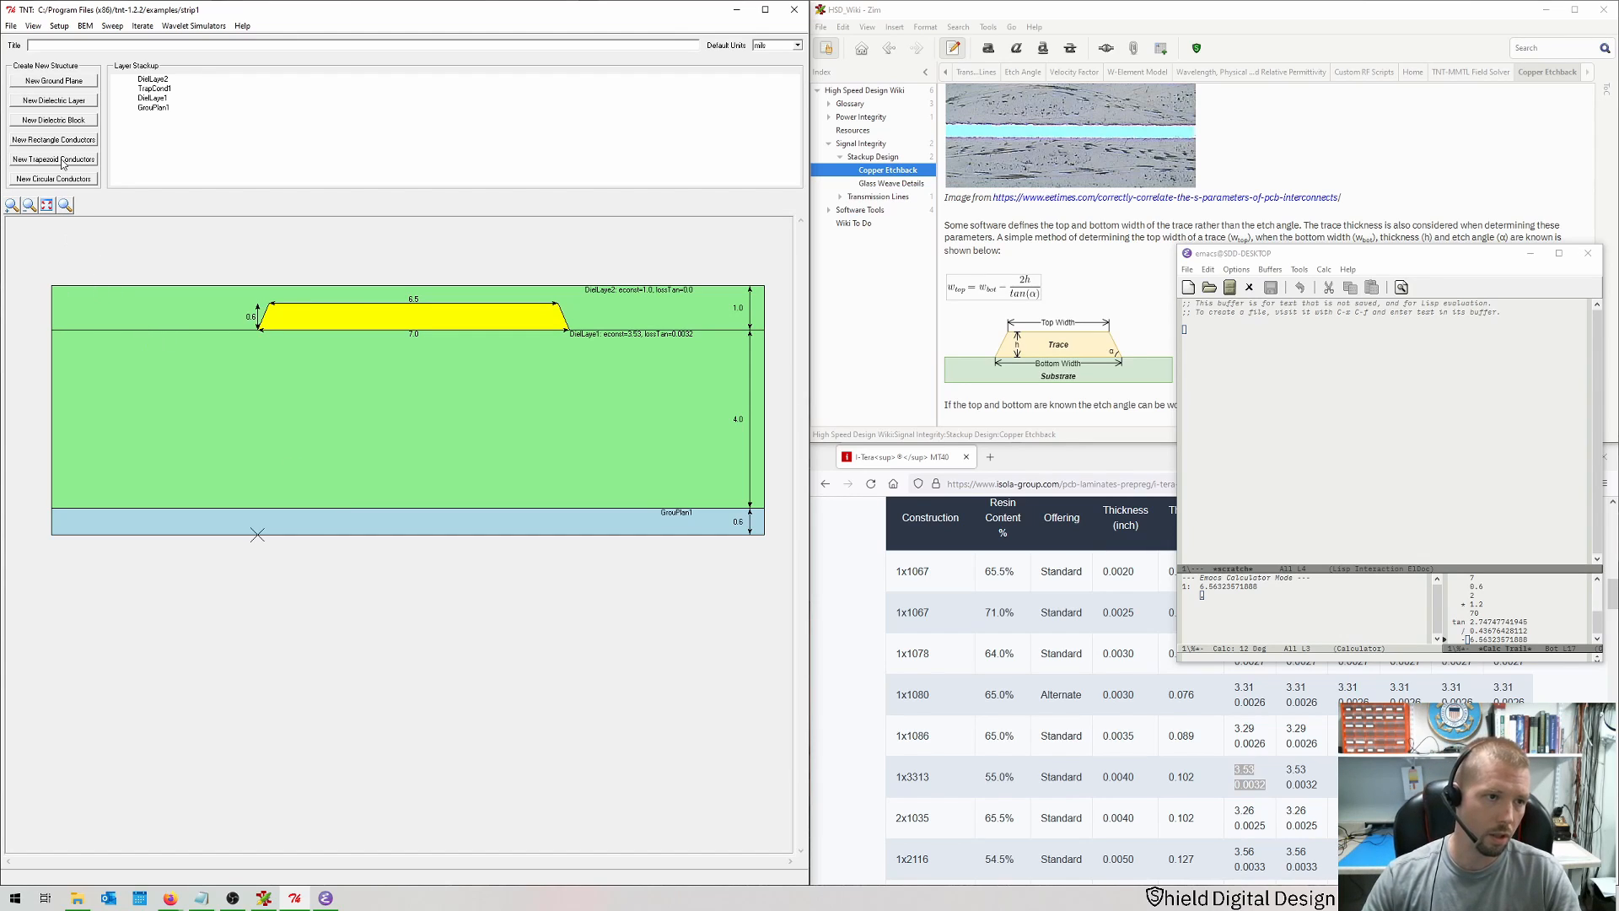
Step: Add a second ground plane 0.6 thick on top of the stackup
click(48, 82)
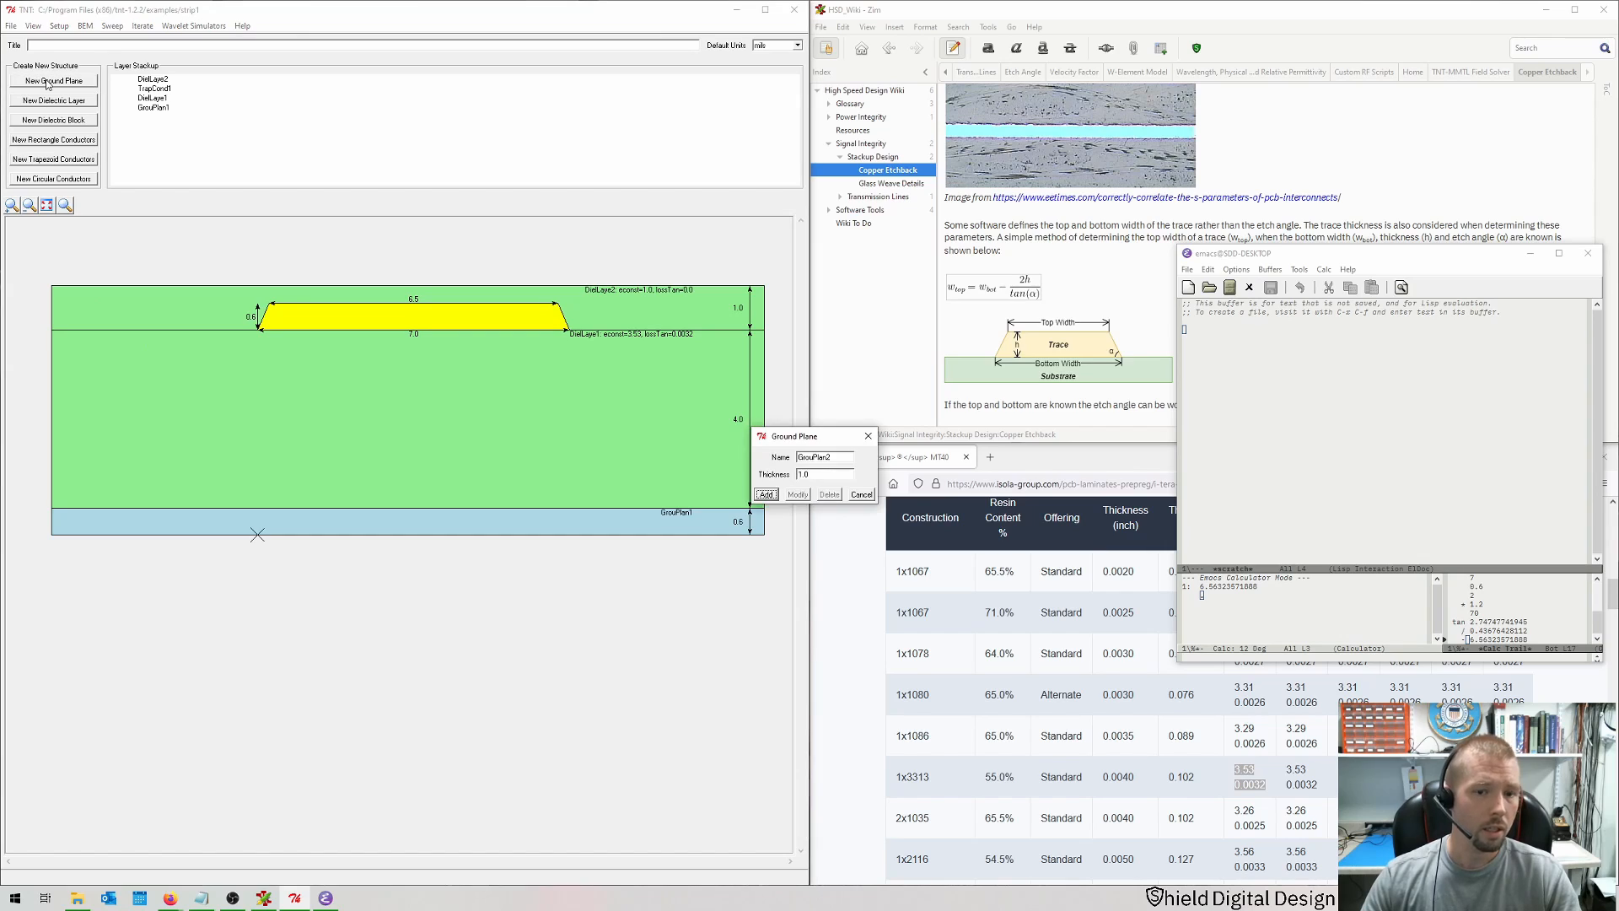
drag(823, 477, 733, 476)
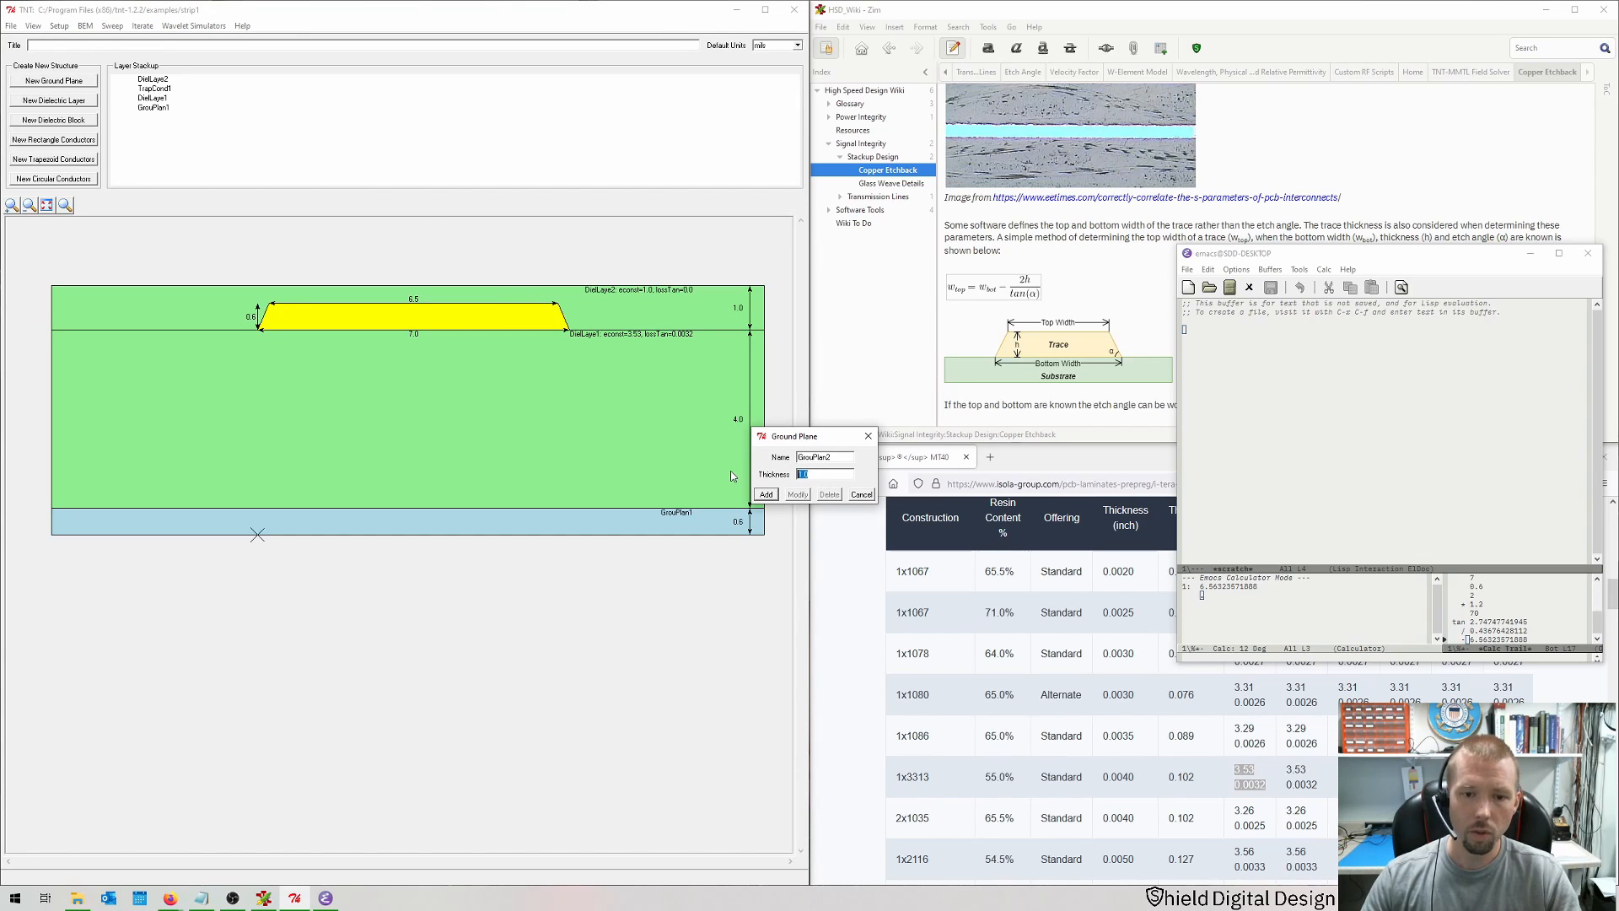
text(0.6)
key(Return)
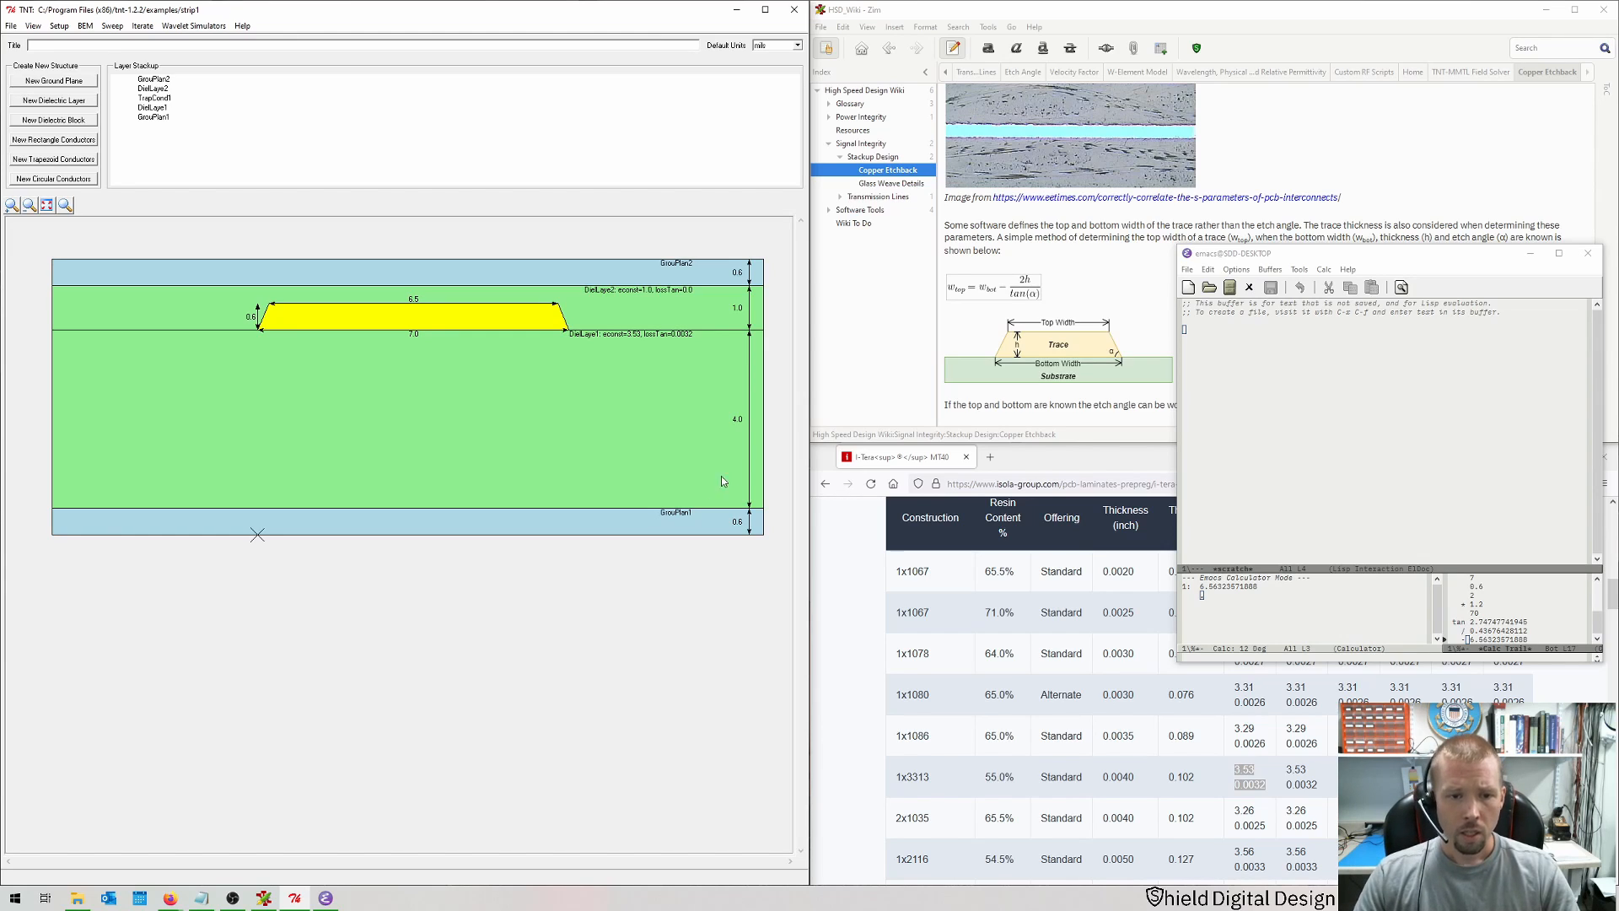
Step: Select the lower dielectric layer and browse the I-Tera MT40 prepreg data table for dielectric constants
click(519, 404)
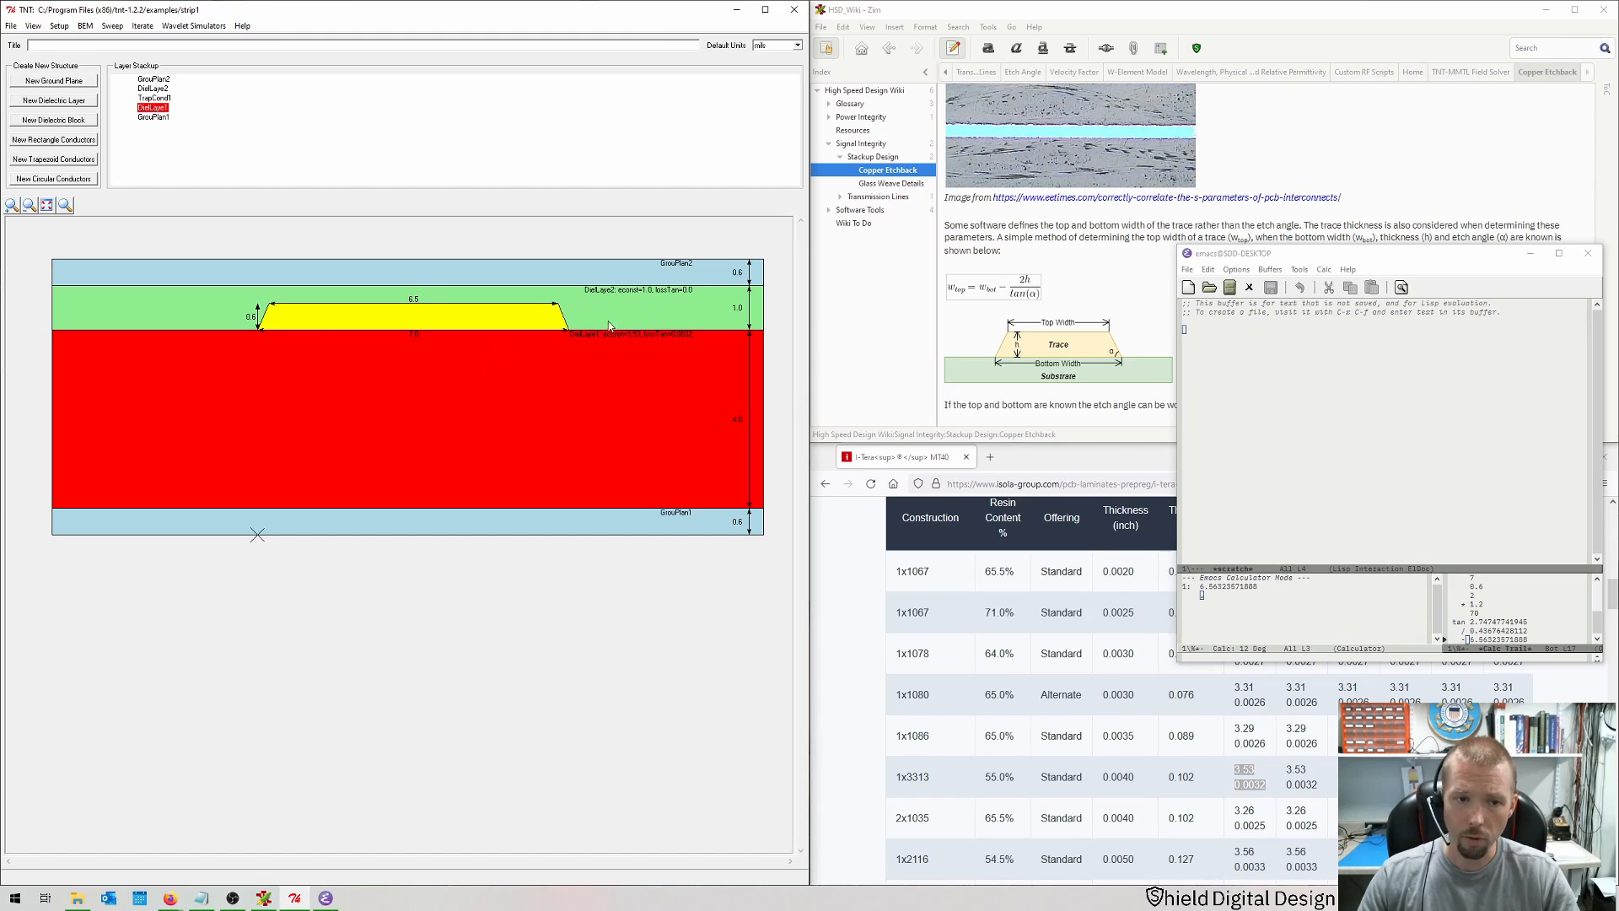
click(870, 600)
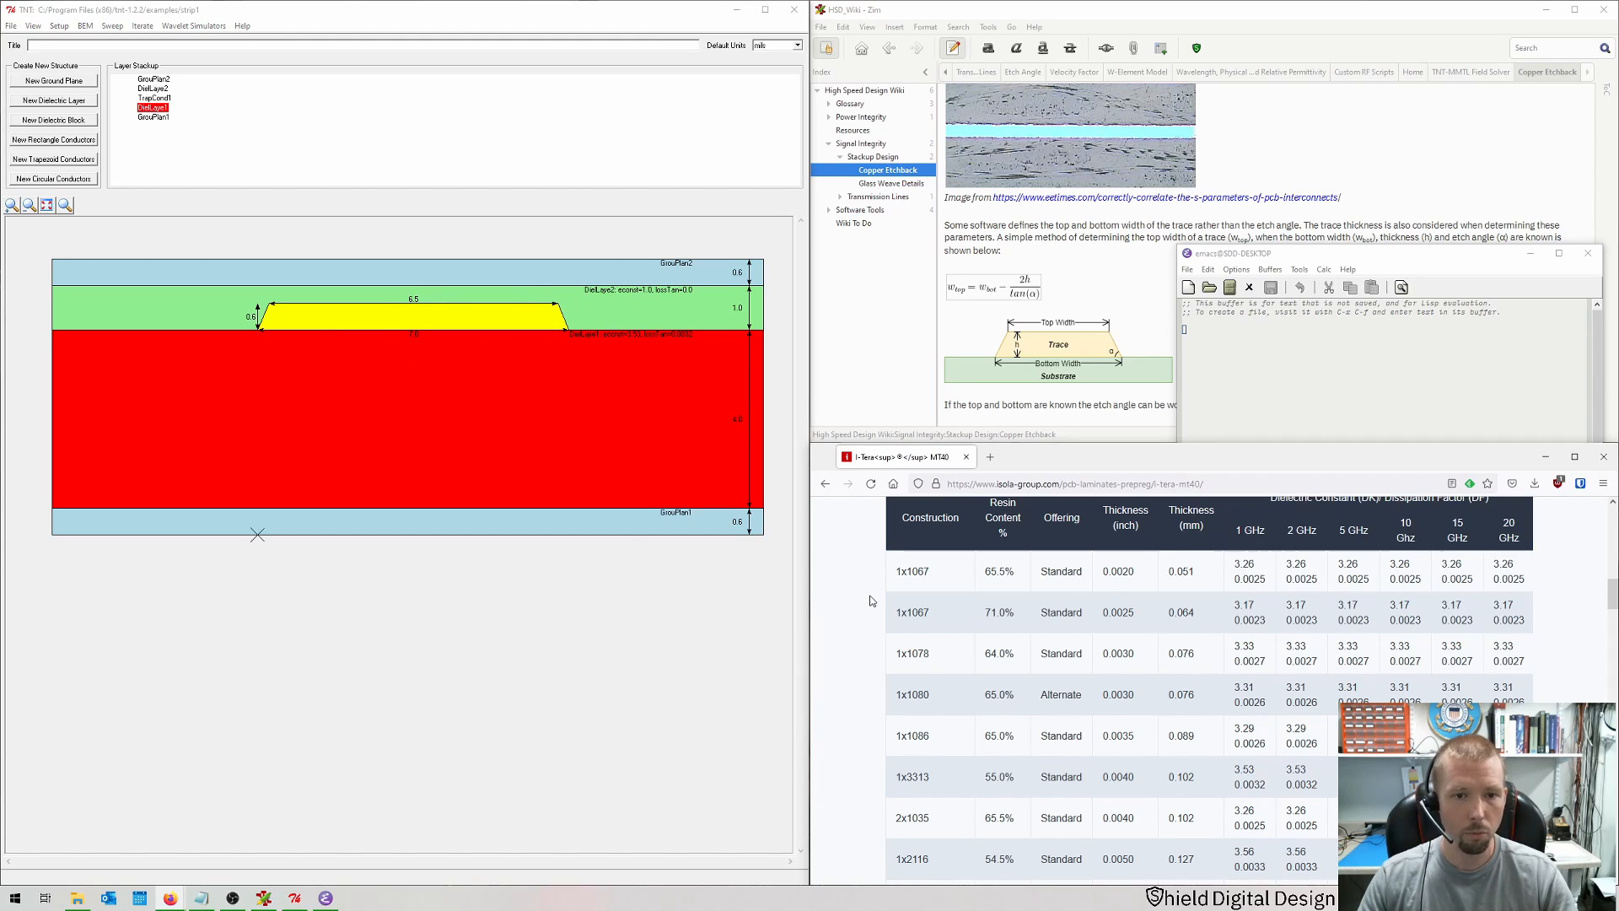
scroll(917, 674, down, 10)
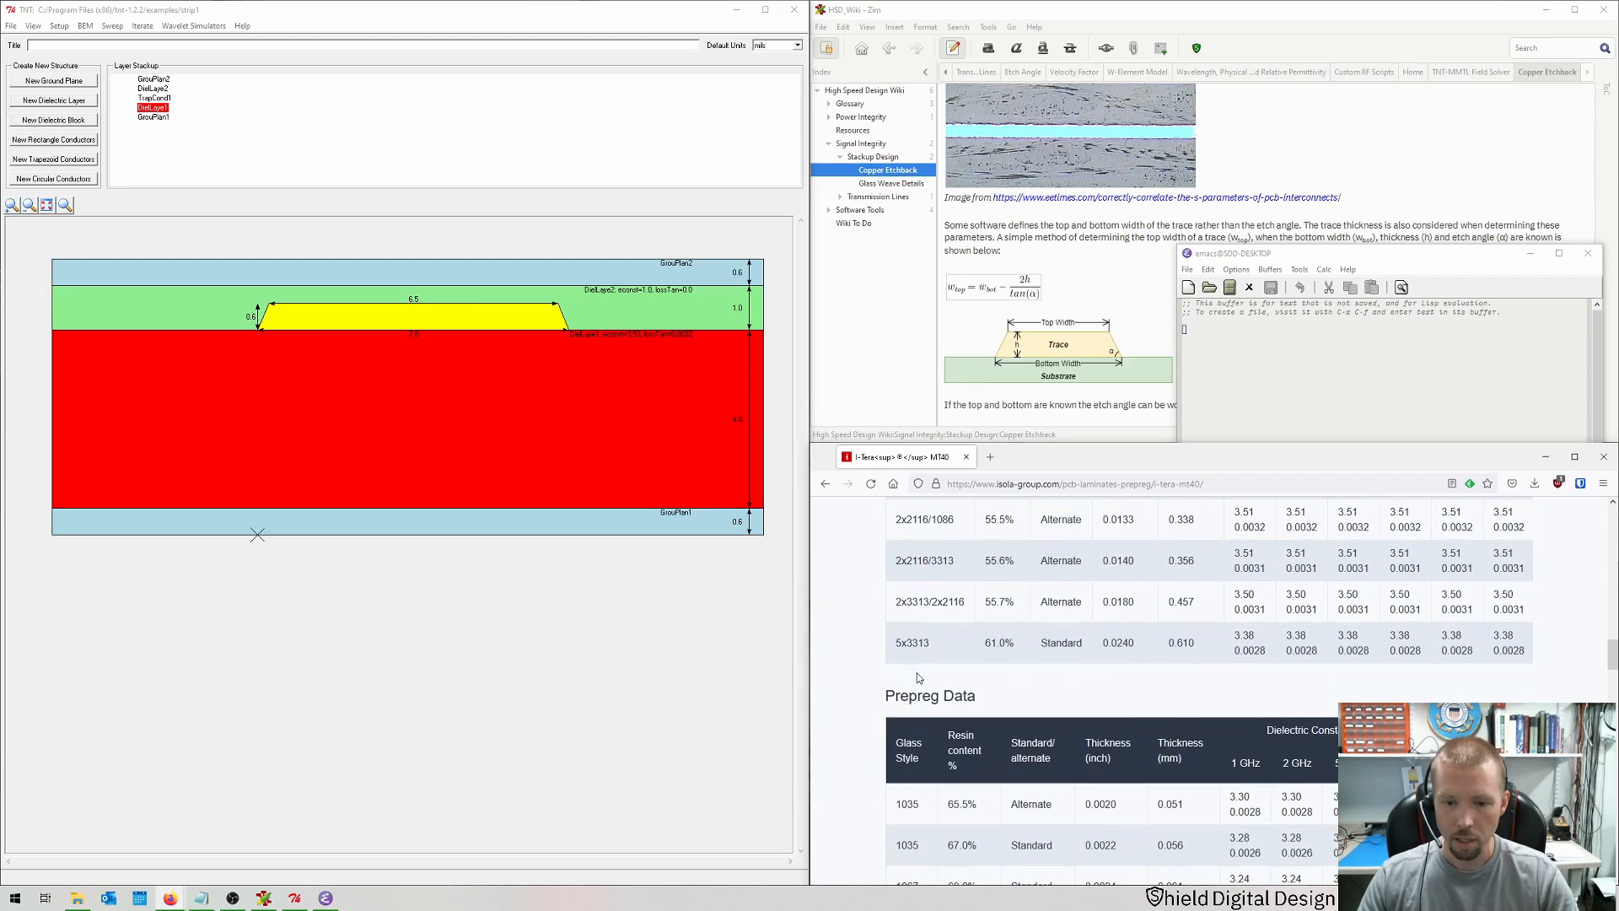
scroll(1000, 632, down, 3)
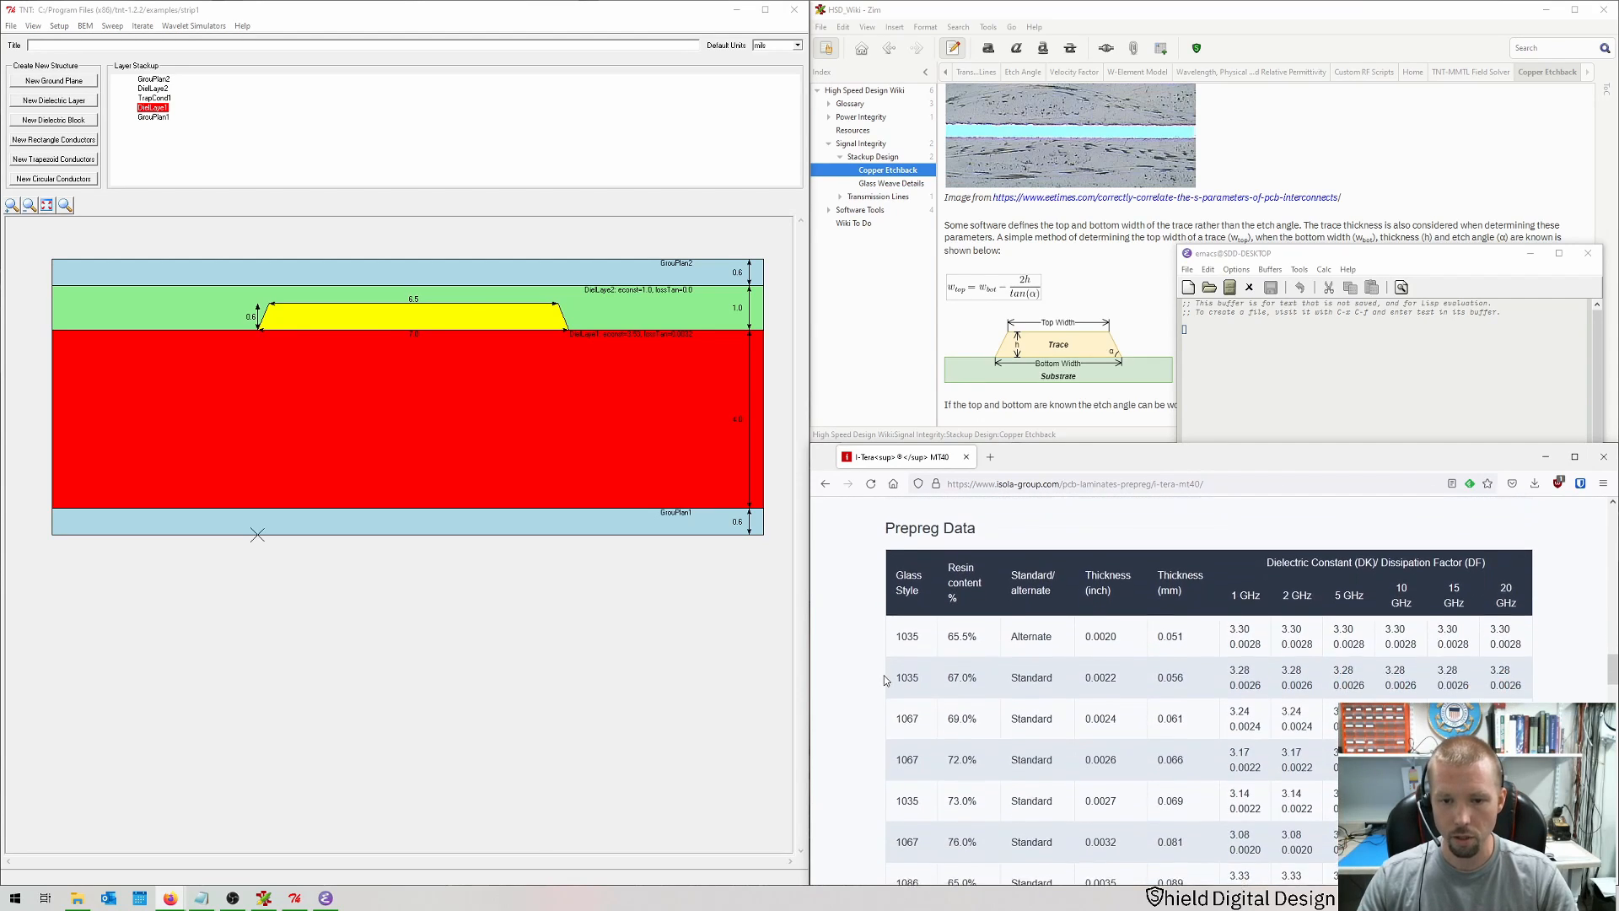
scroll(885, 680, down, 3)
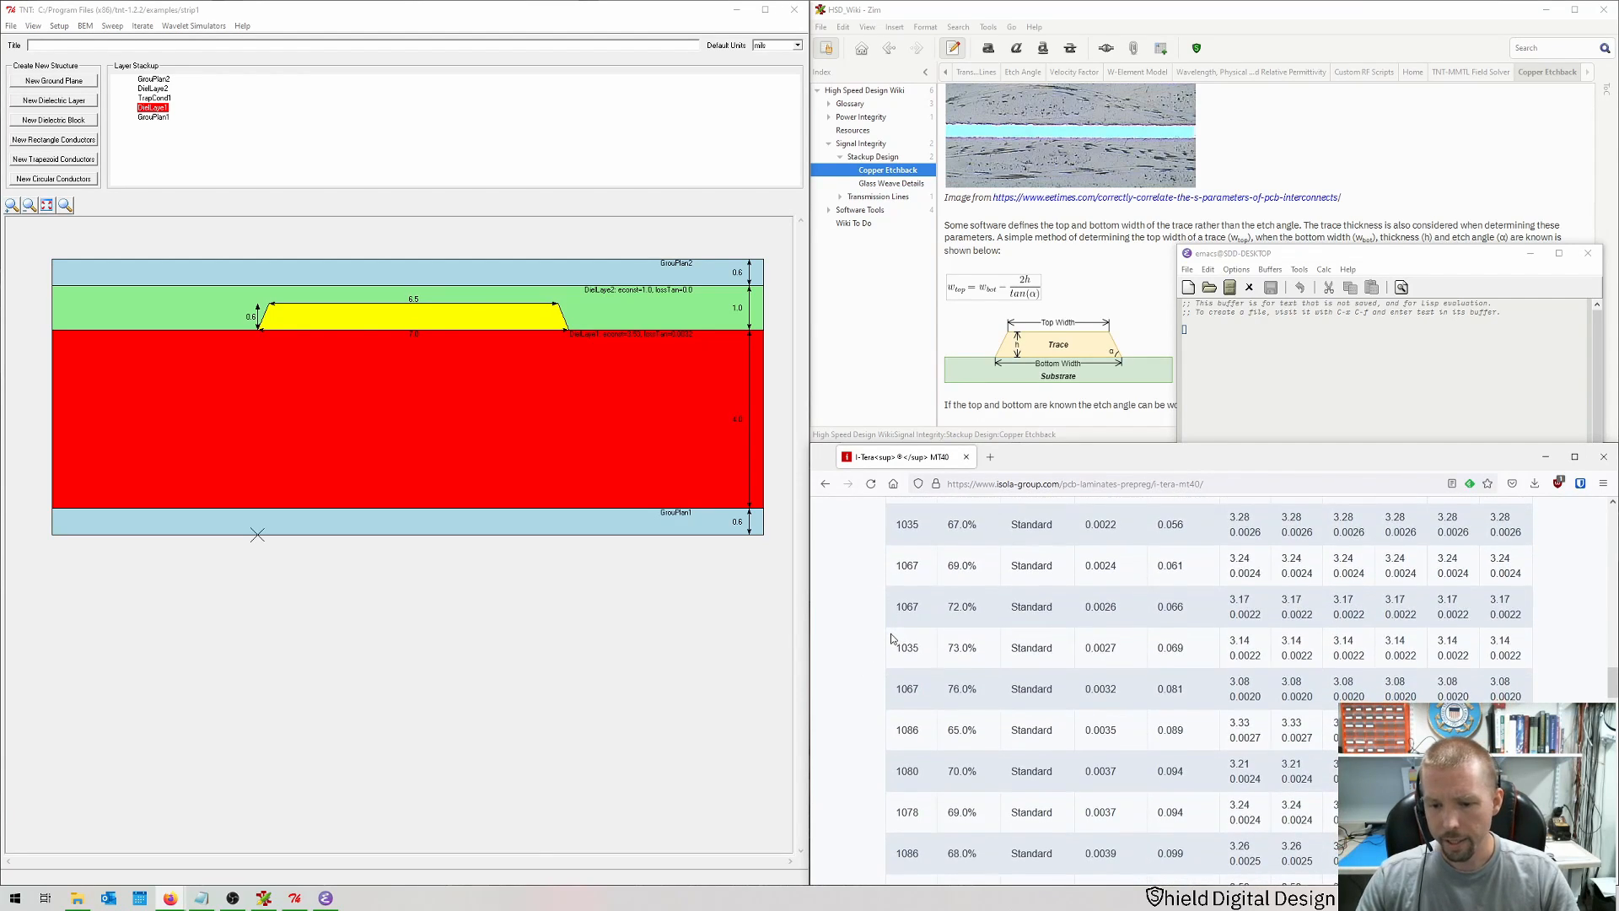
scroll(892, 639, down, 7)
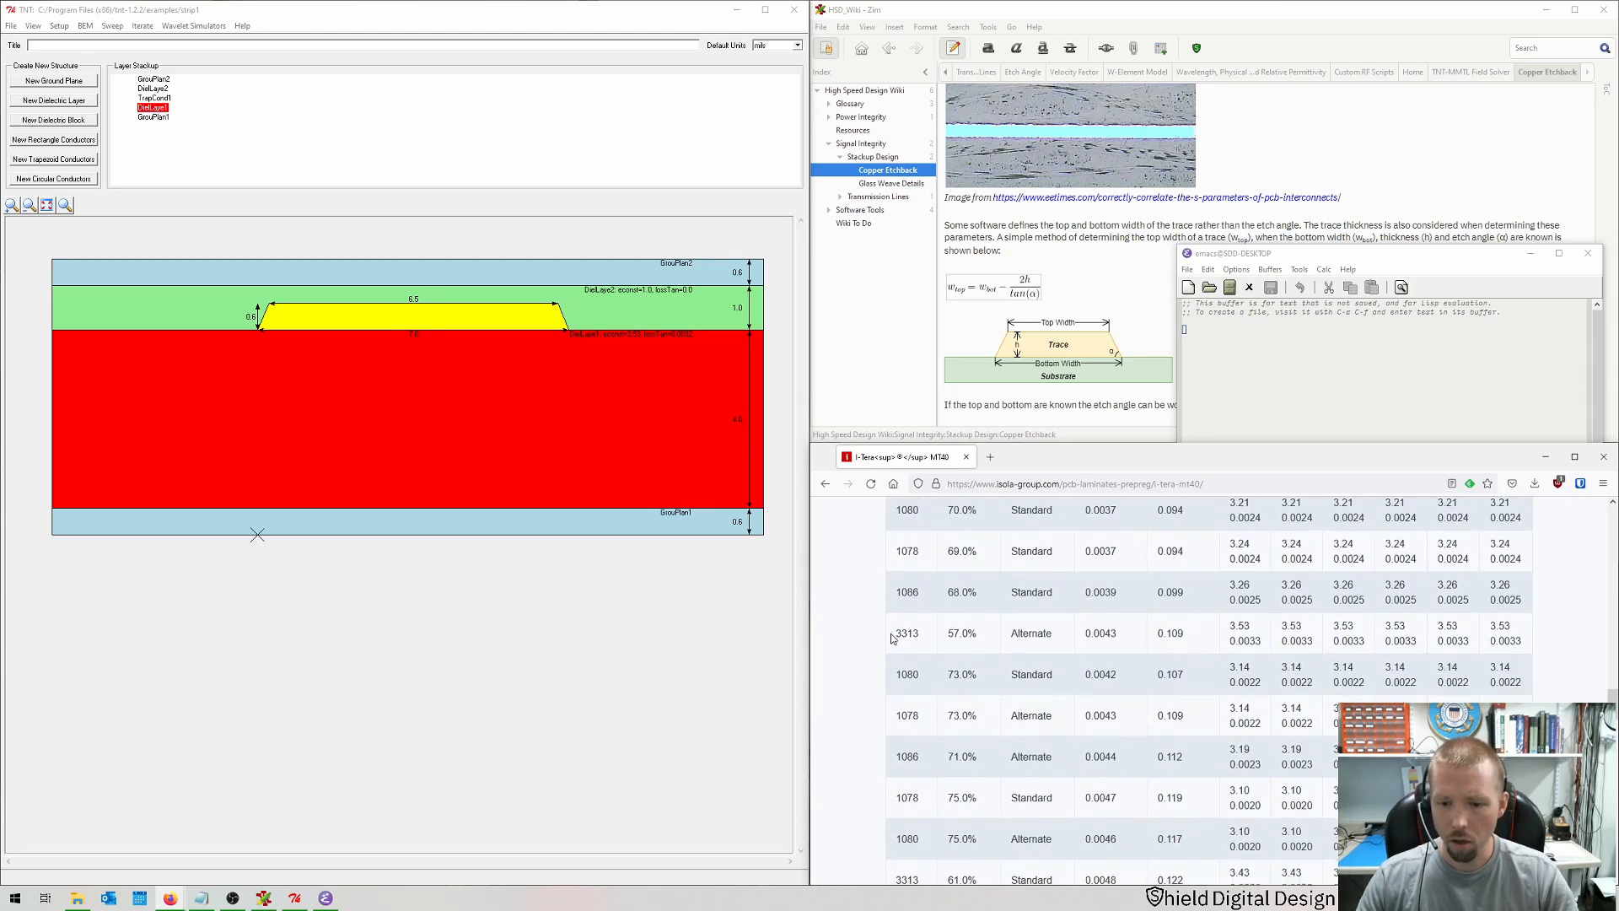
scroll(892, 639, up, 4)
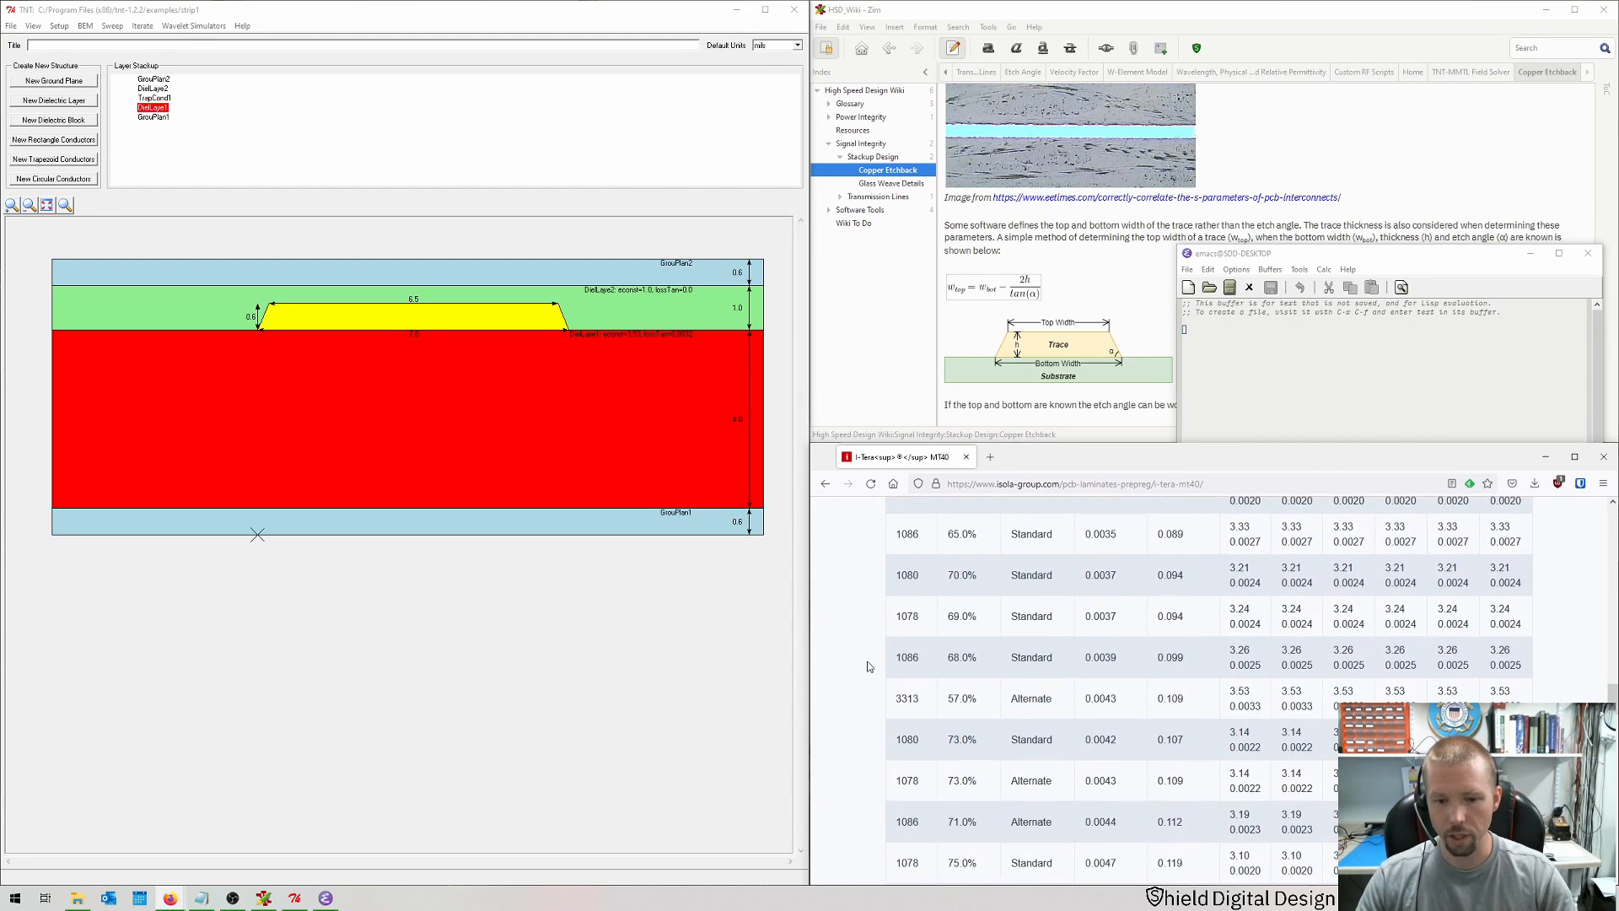
scroll(869, 675, down, 1)
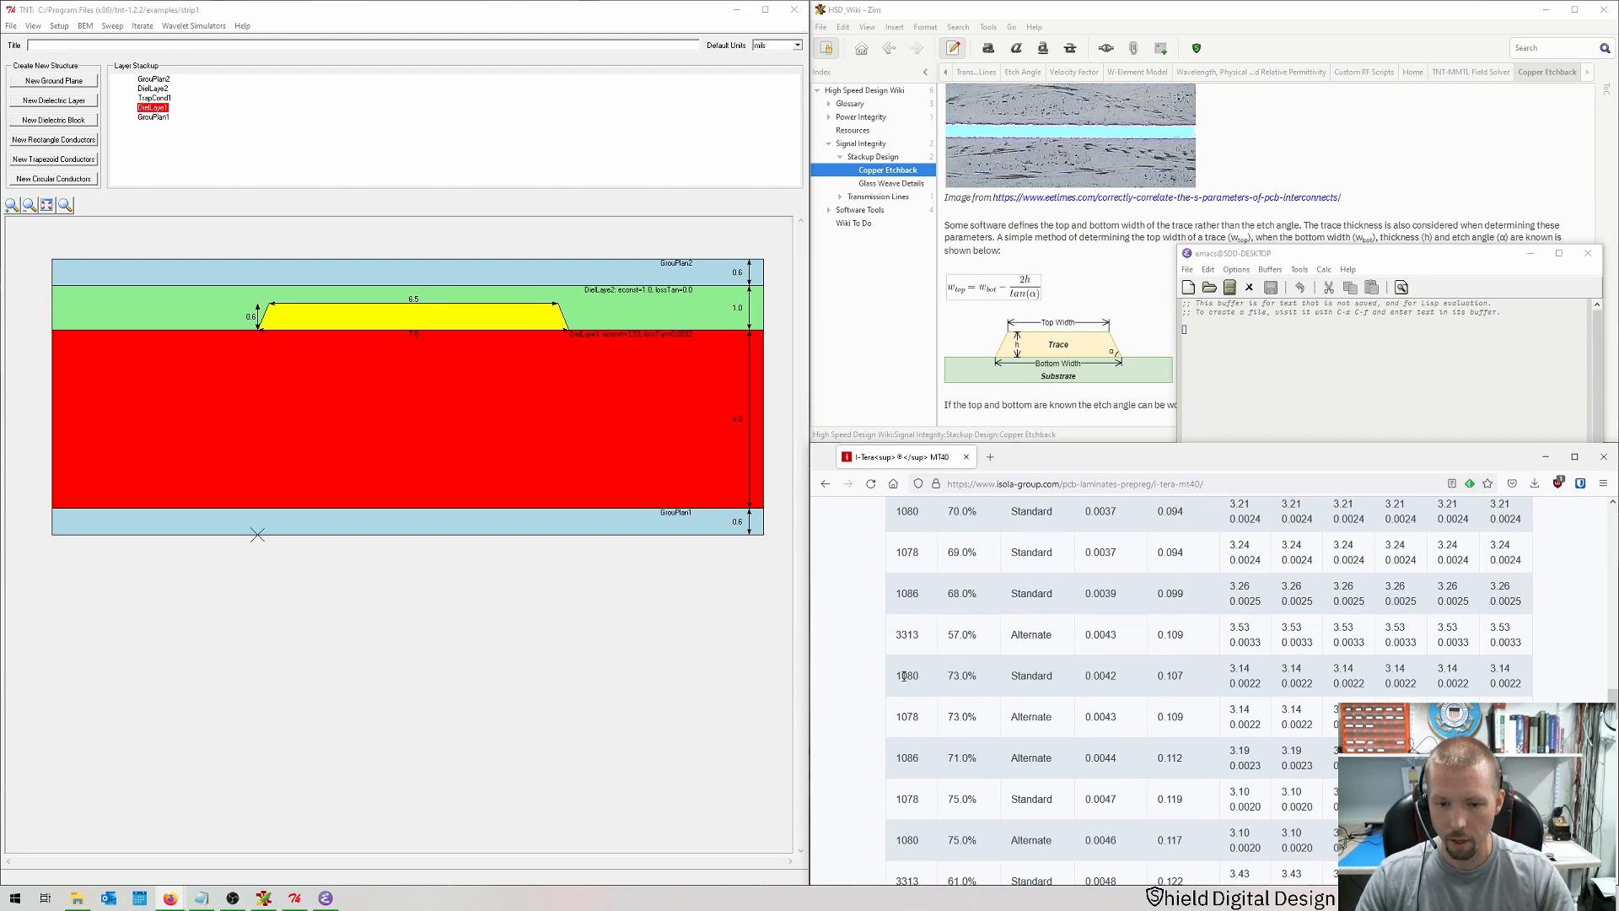
Step: Select the 1078 glass style row at 73% resin and its 0.0043 thickness in the prepreg data table
drag(901, 716, 1160, 729)
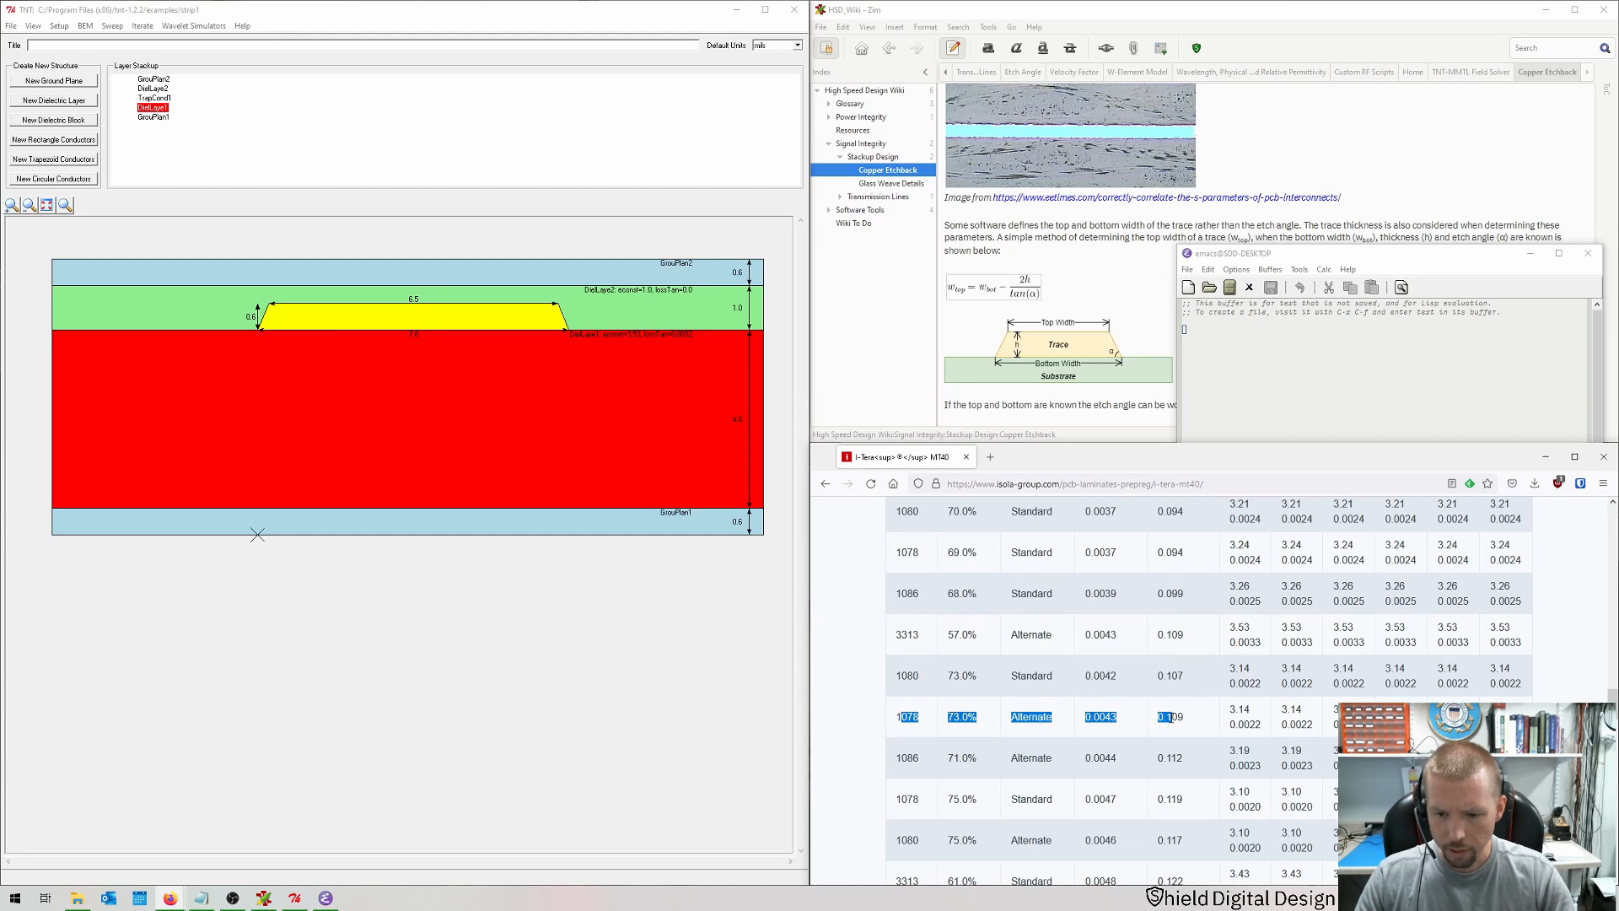
click(1107, 717)
scroll(1074, 701, down, 3)
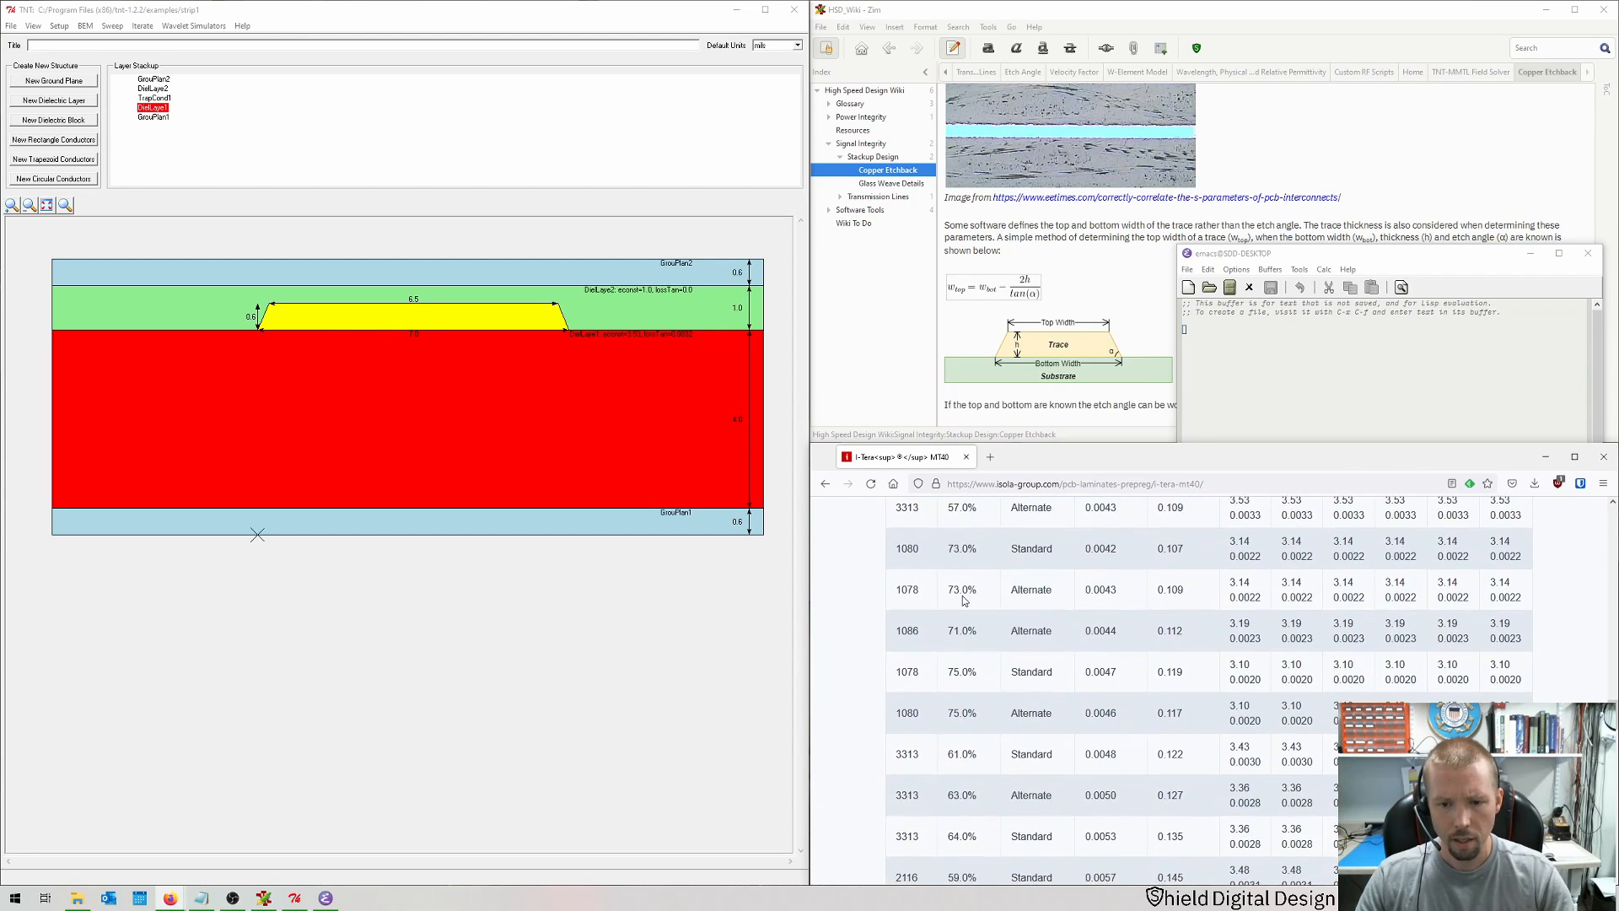
drag(907, 587, 1000, 592)
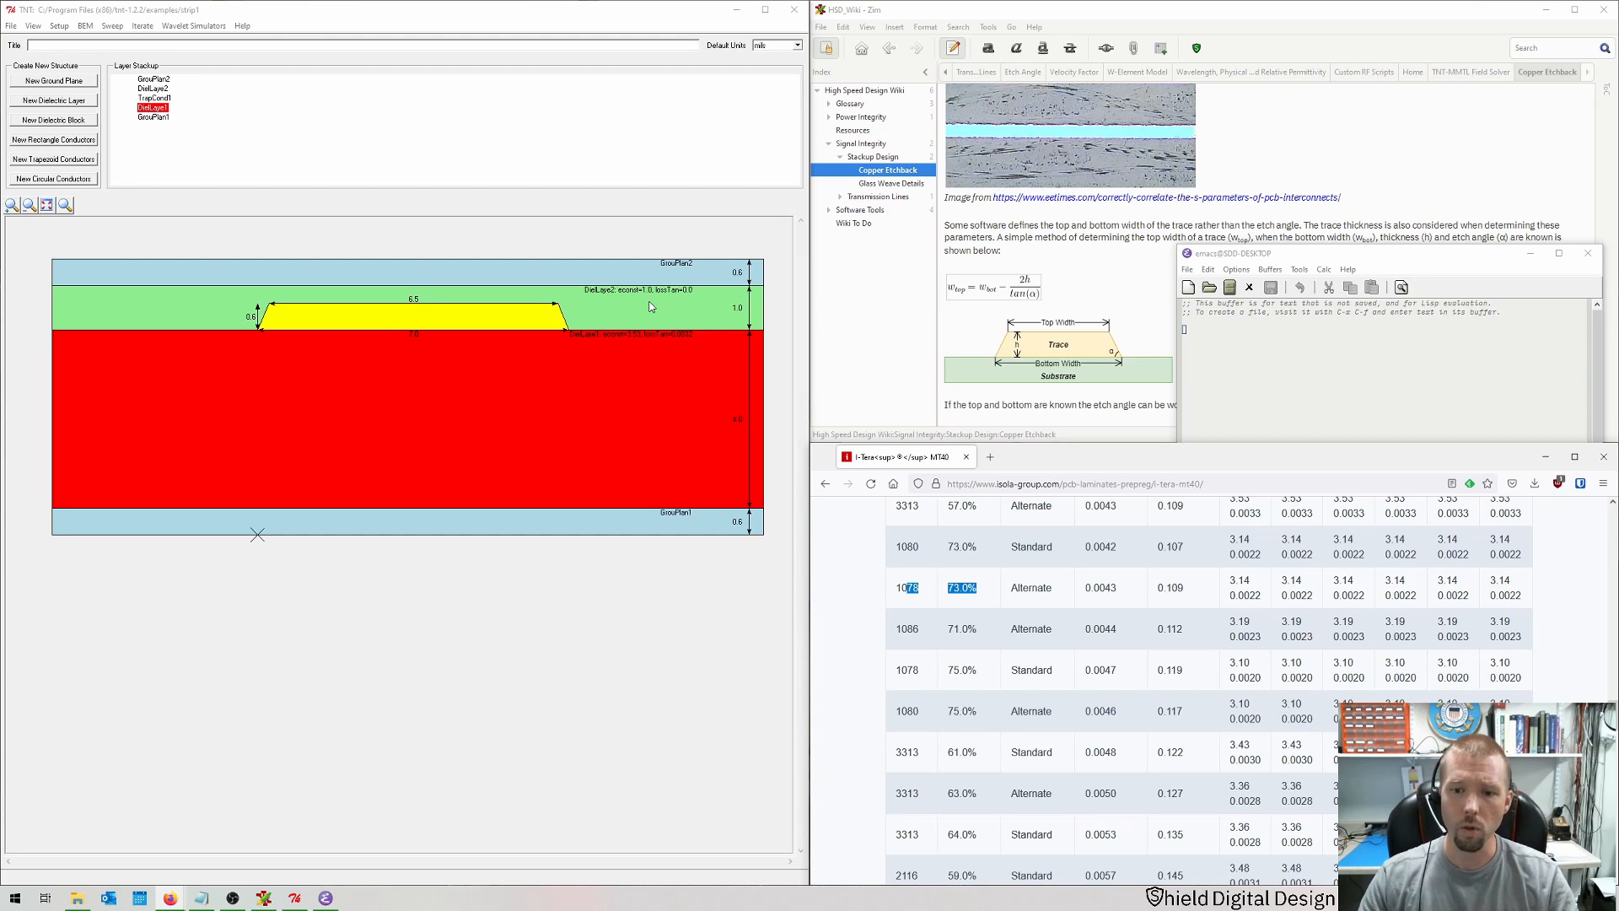
drag(1095, 588, 1117, 588)
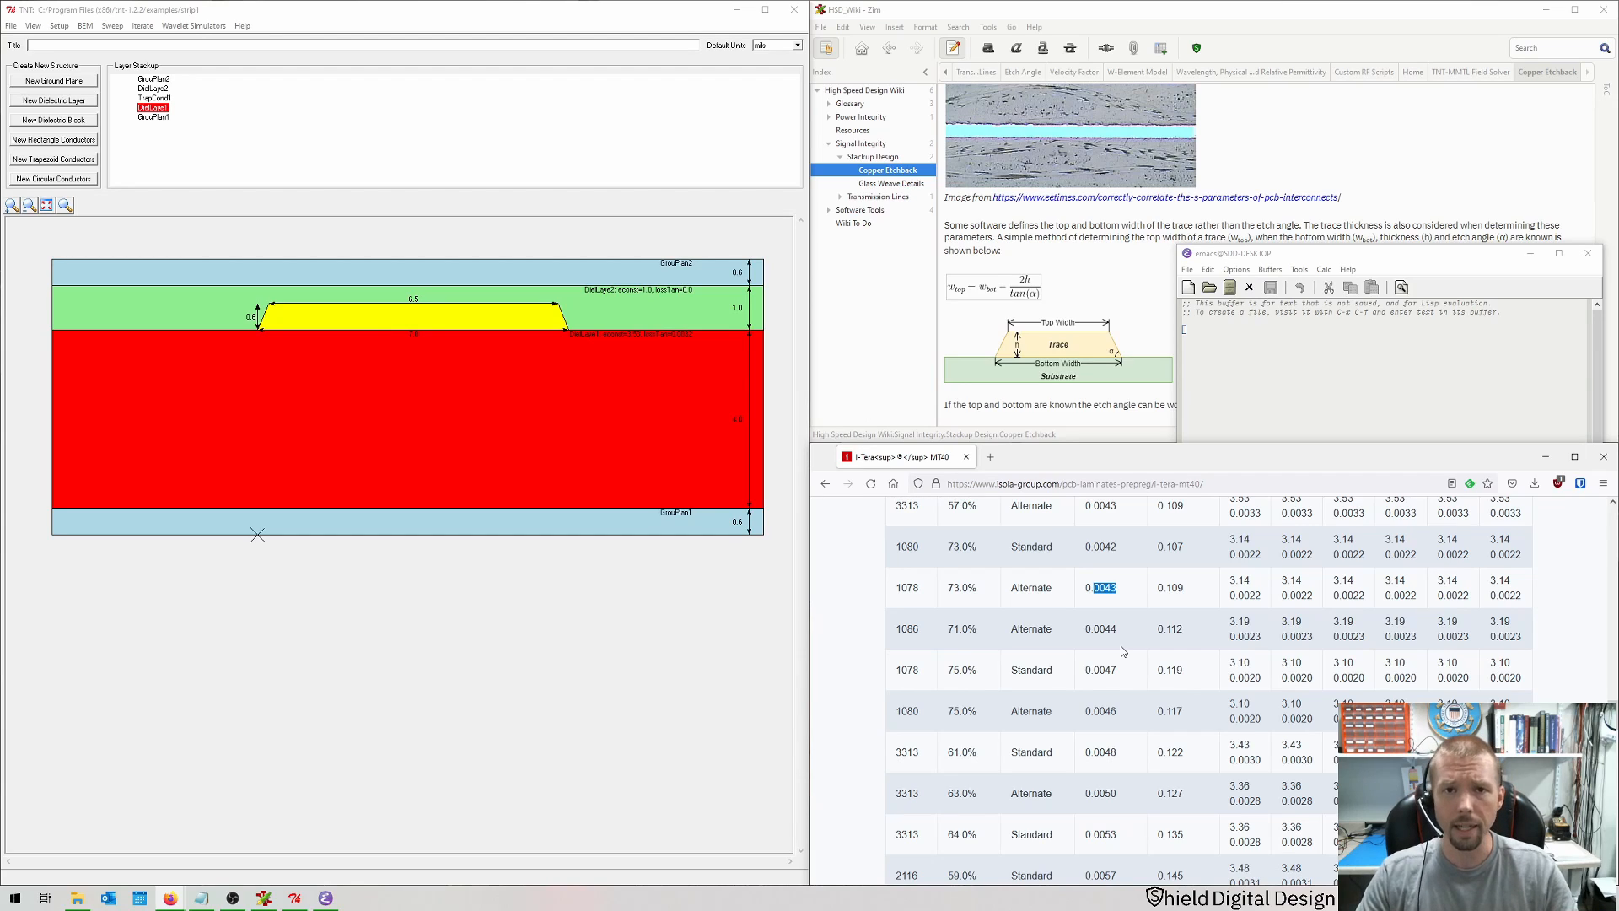
Step: Compute the upper dielectric thickness as 4.3 × 2 × 0.85 + 0.6 in the calculator
click(1340, 387)
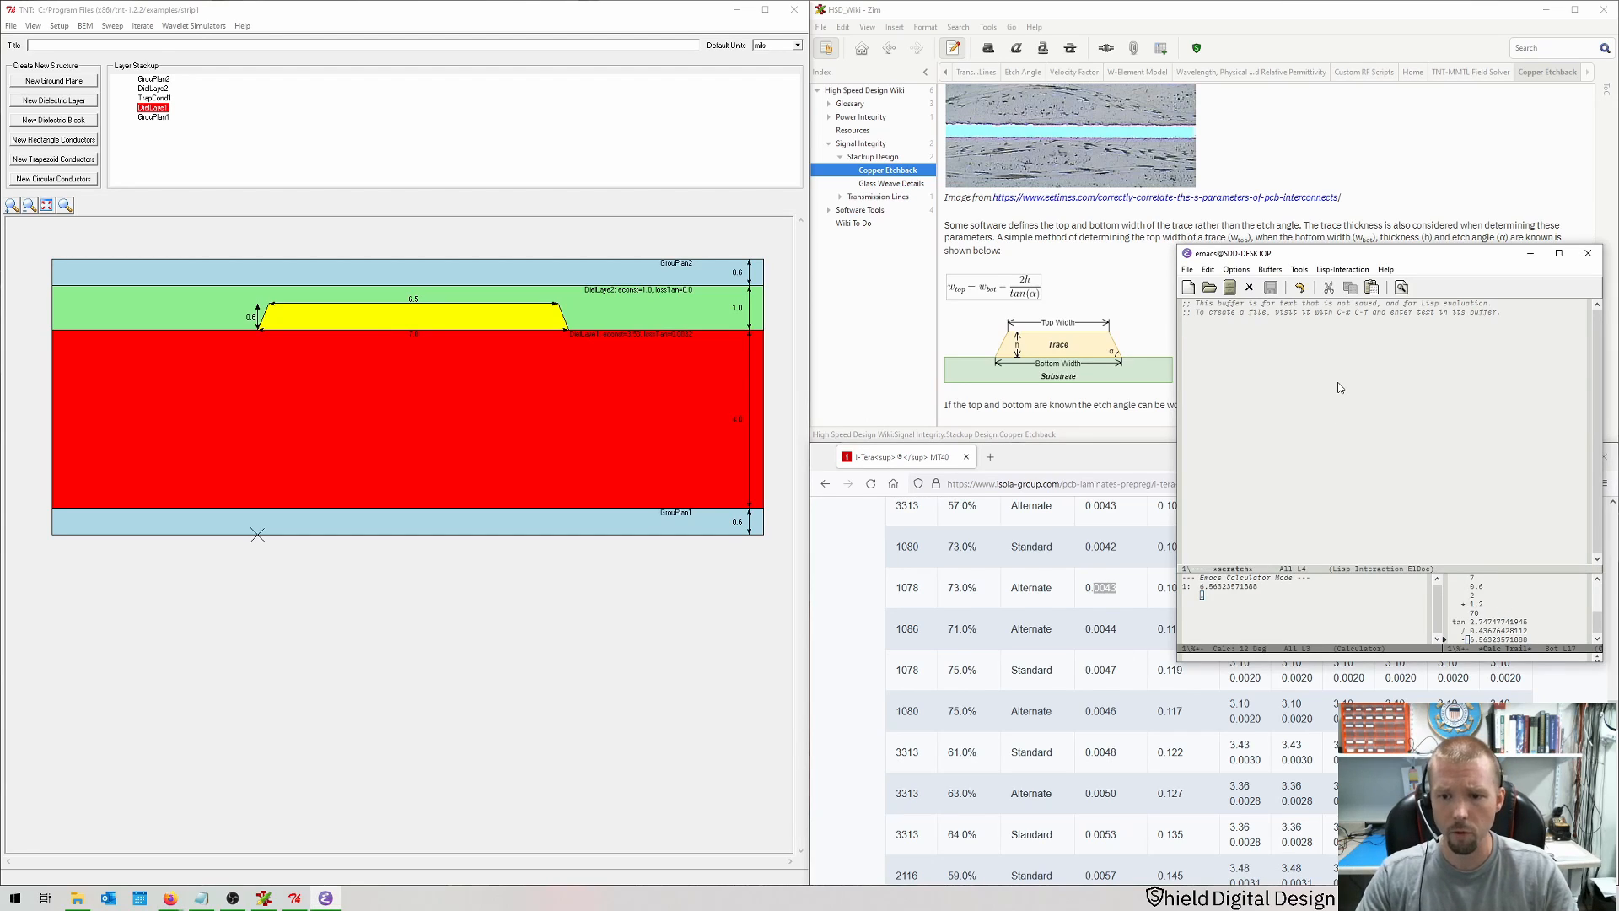
click(1333, 601)
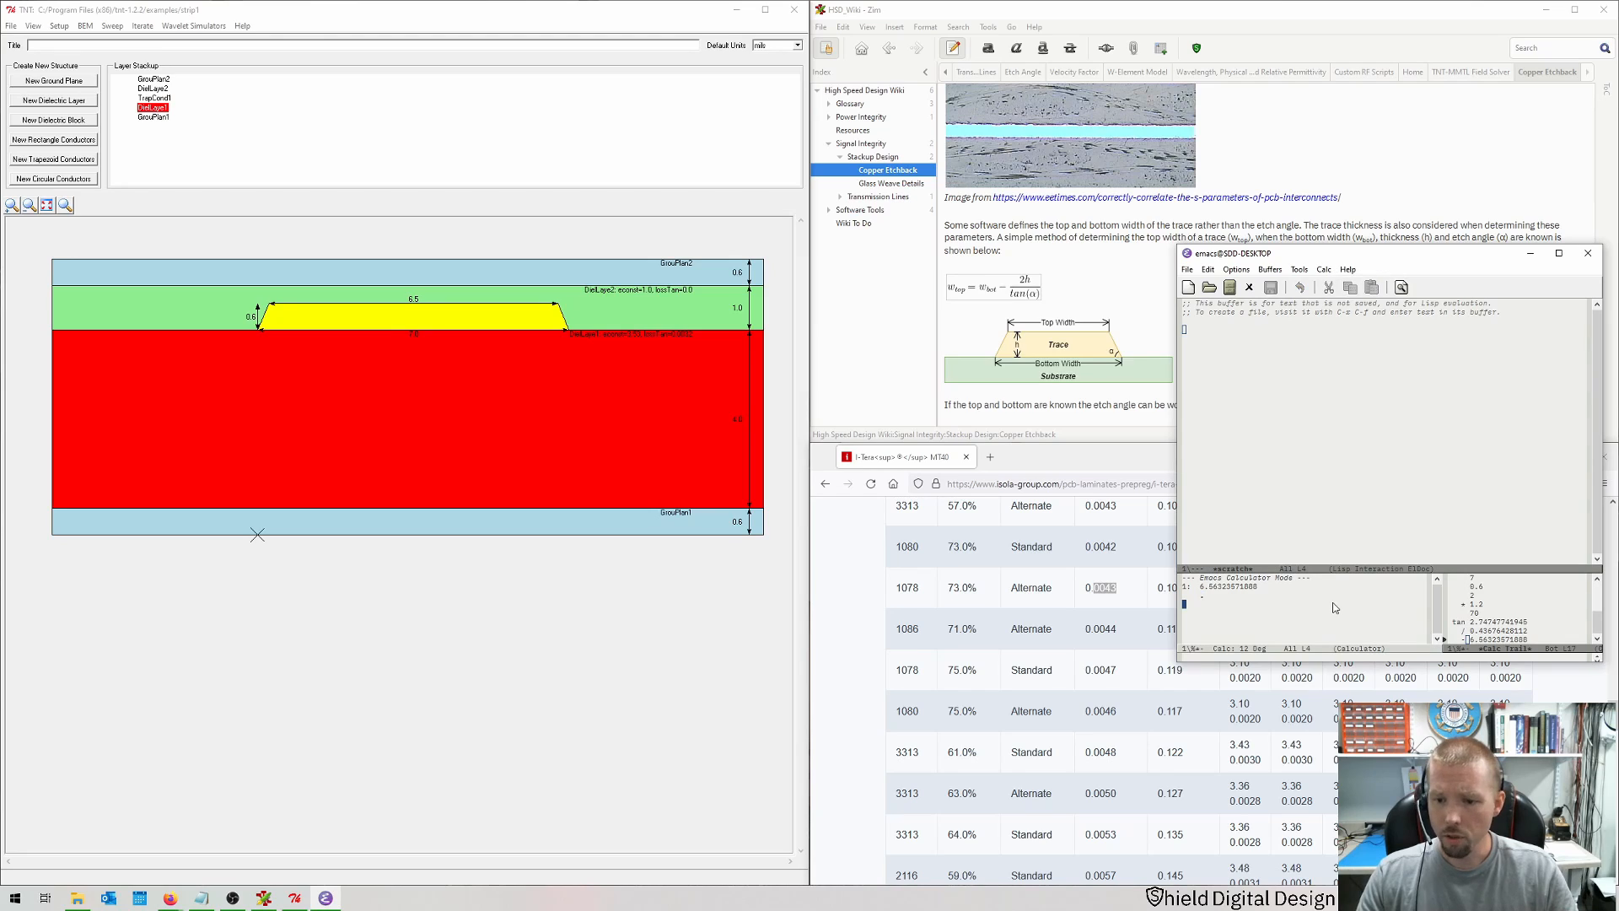
text(4.3)
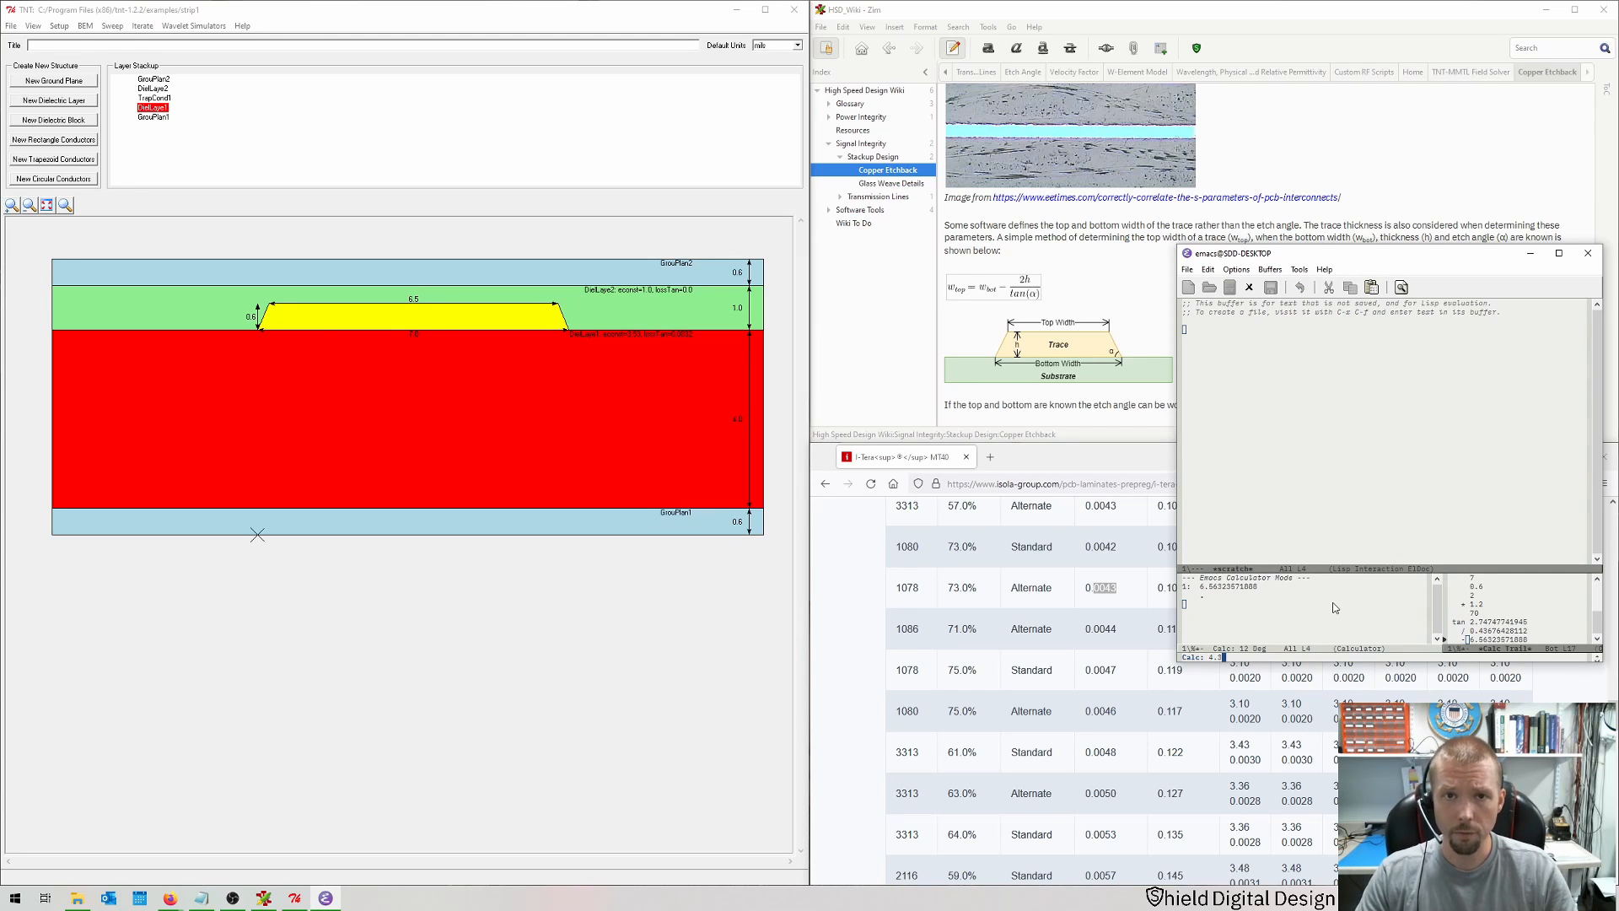
key(Return)
text(2*)
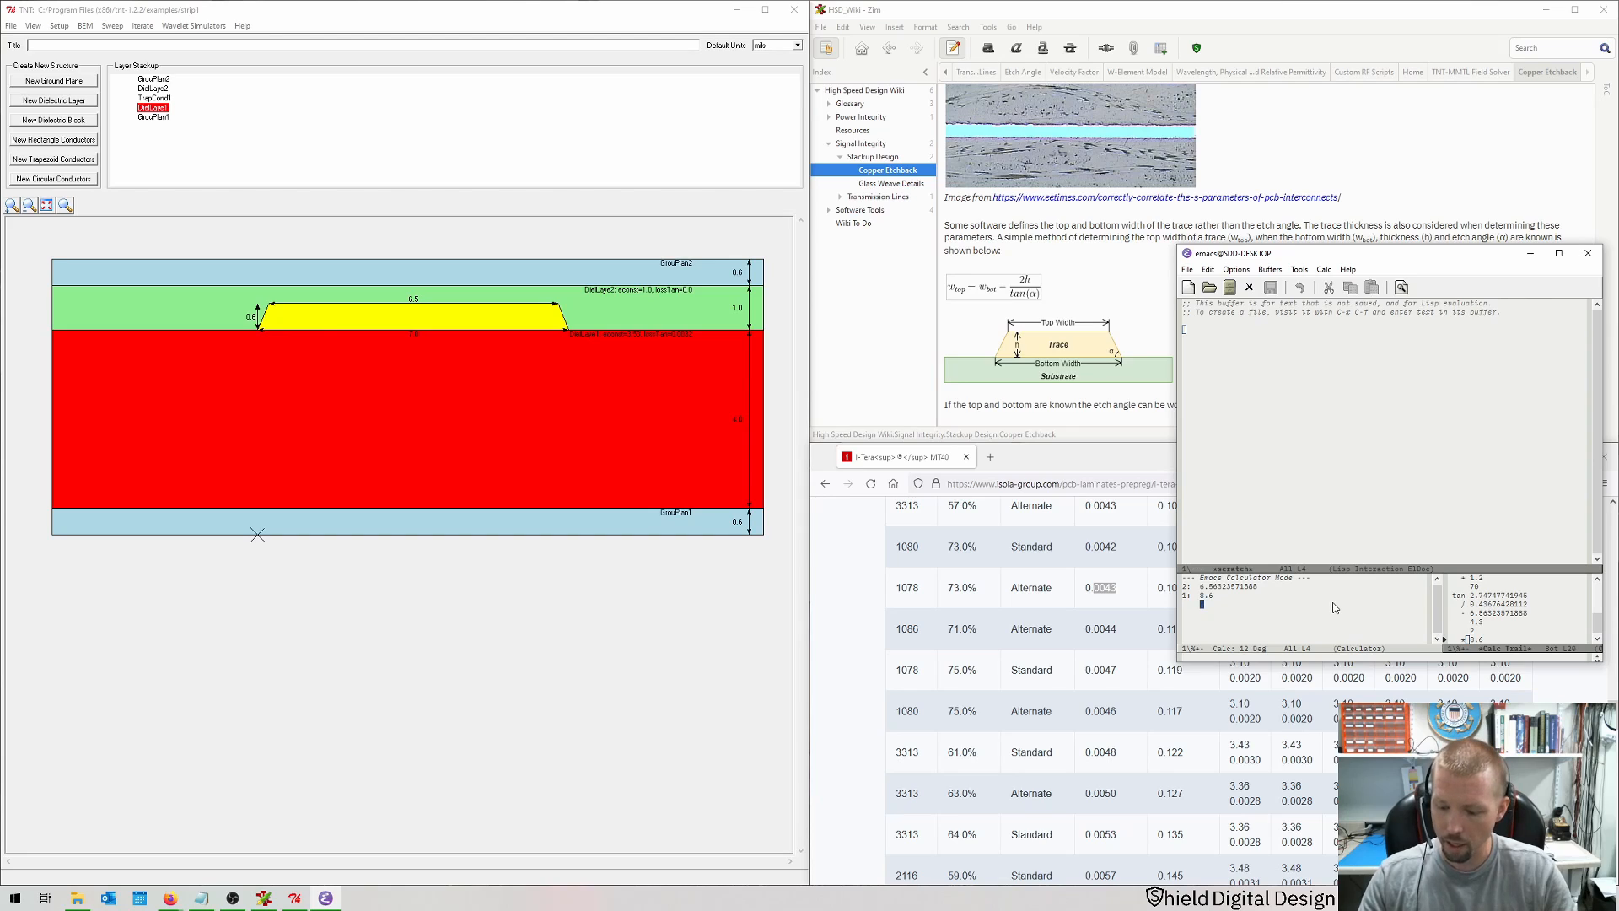
text(.85)
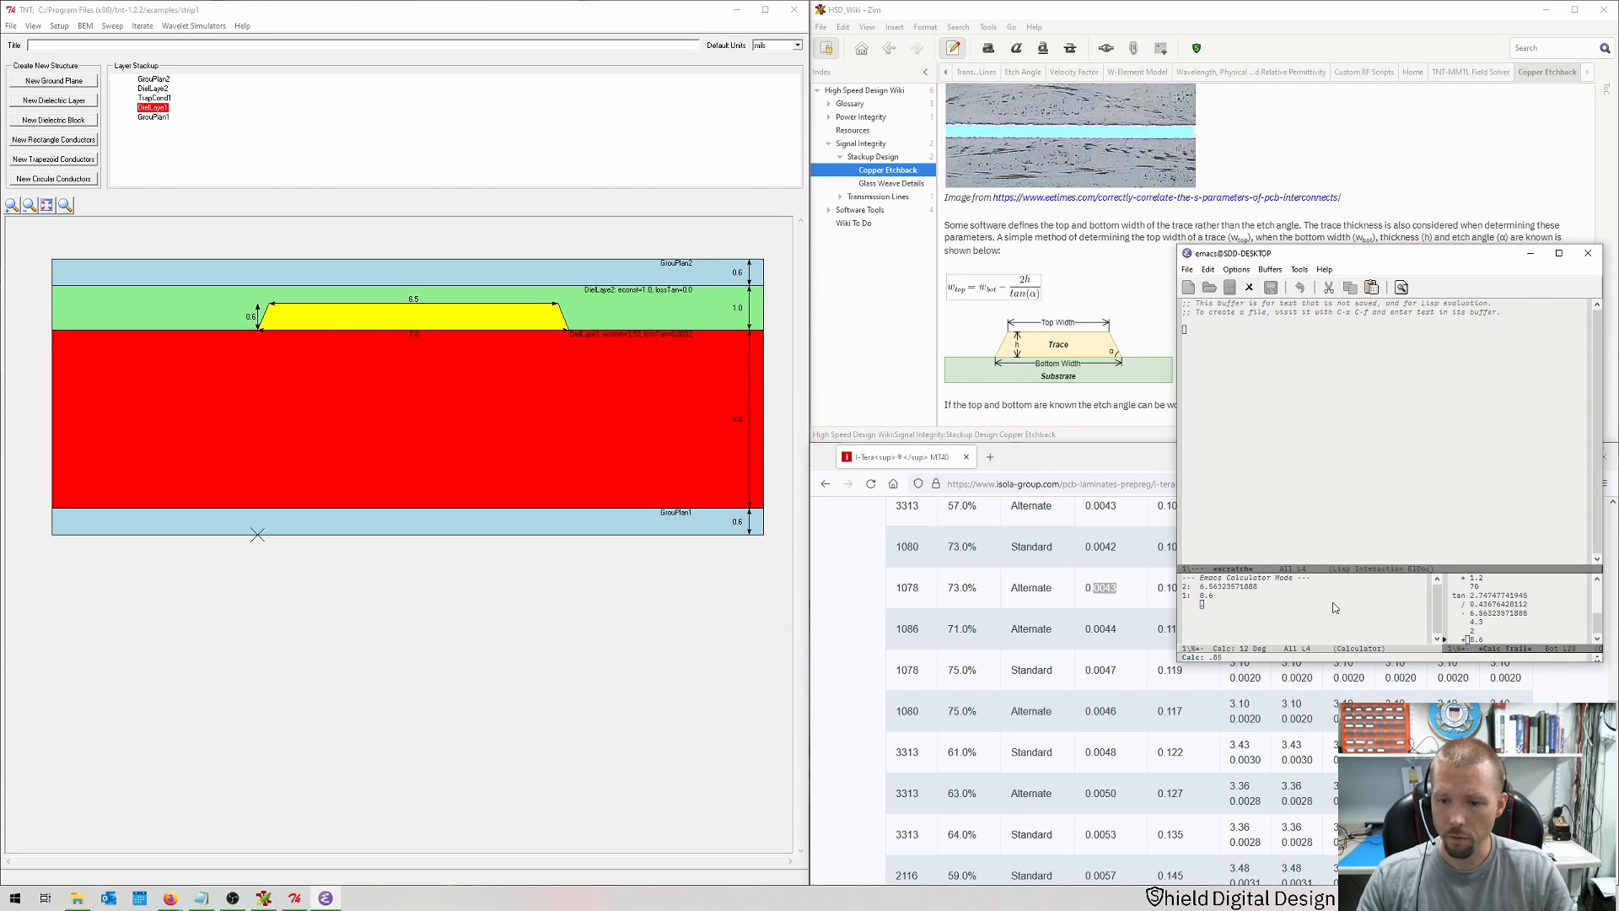
text(*)
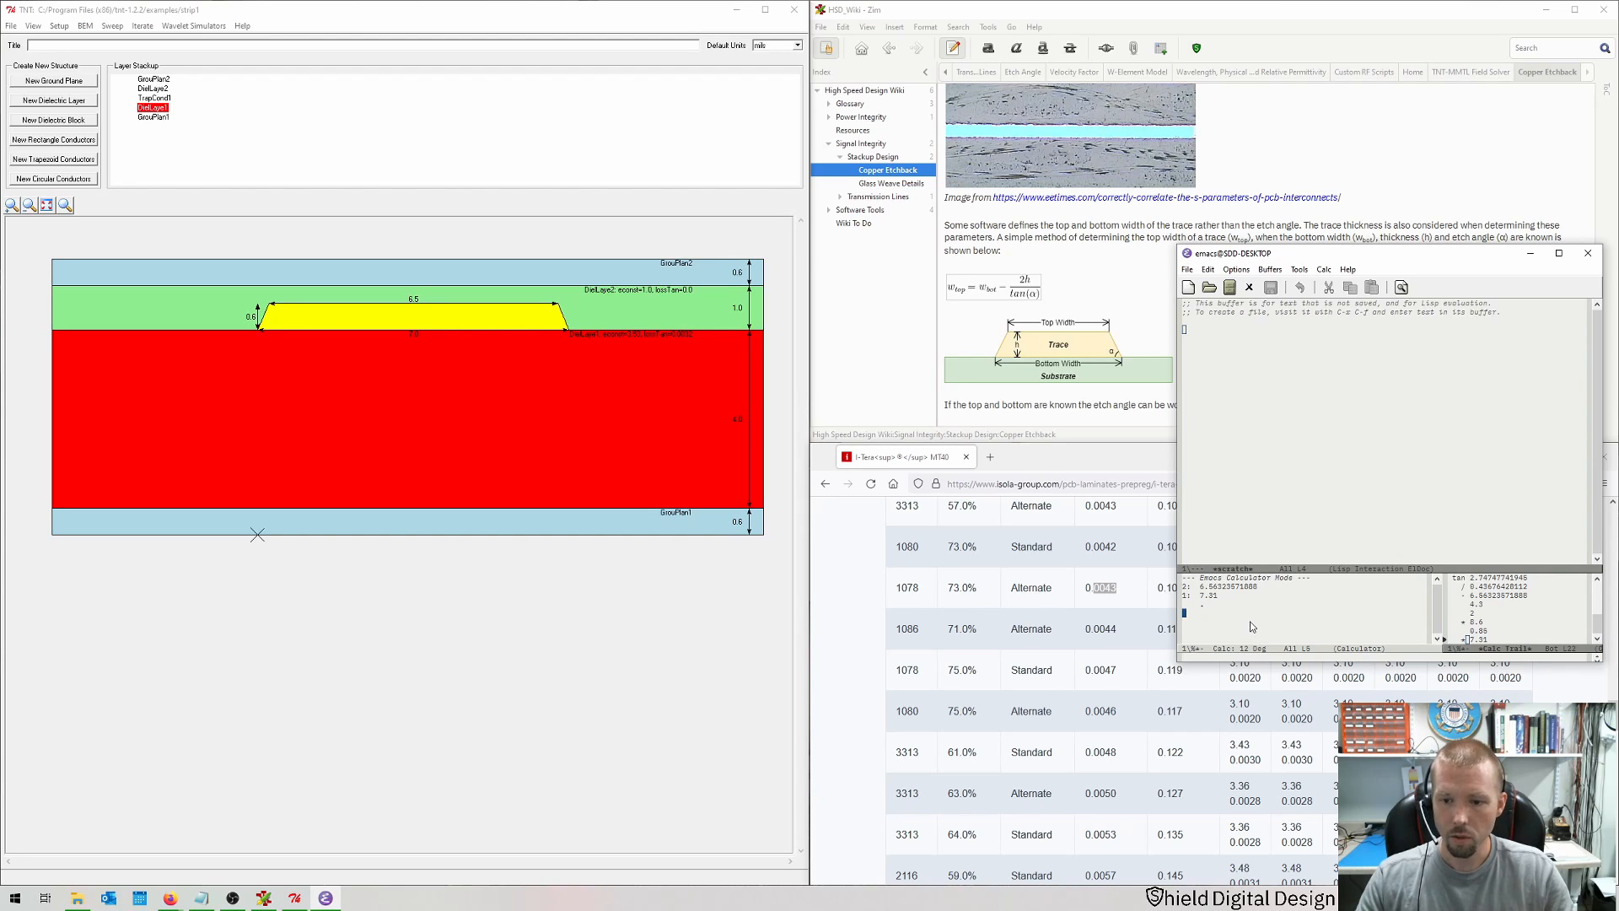
text(0.6+)
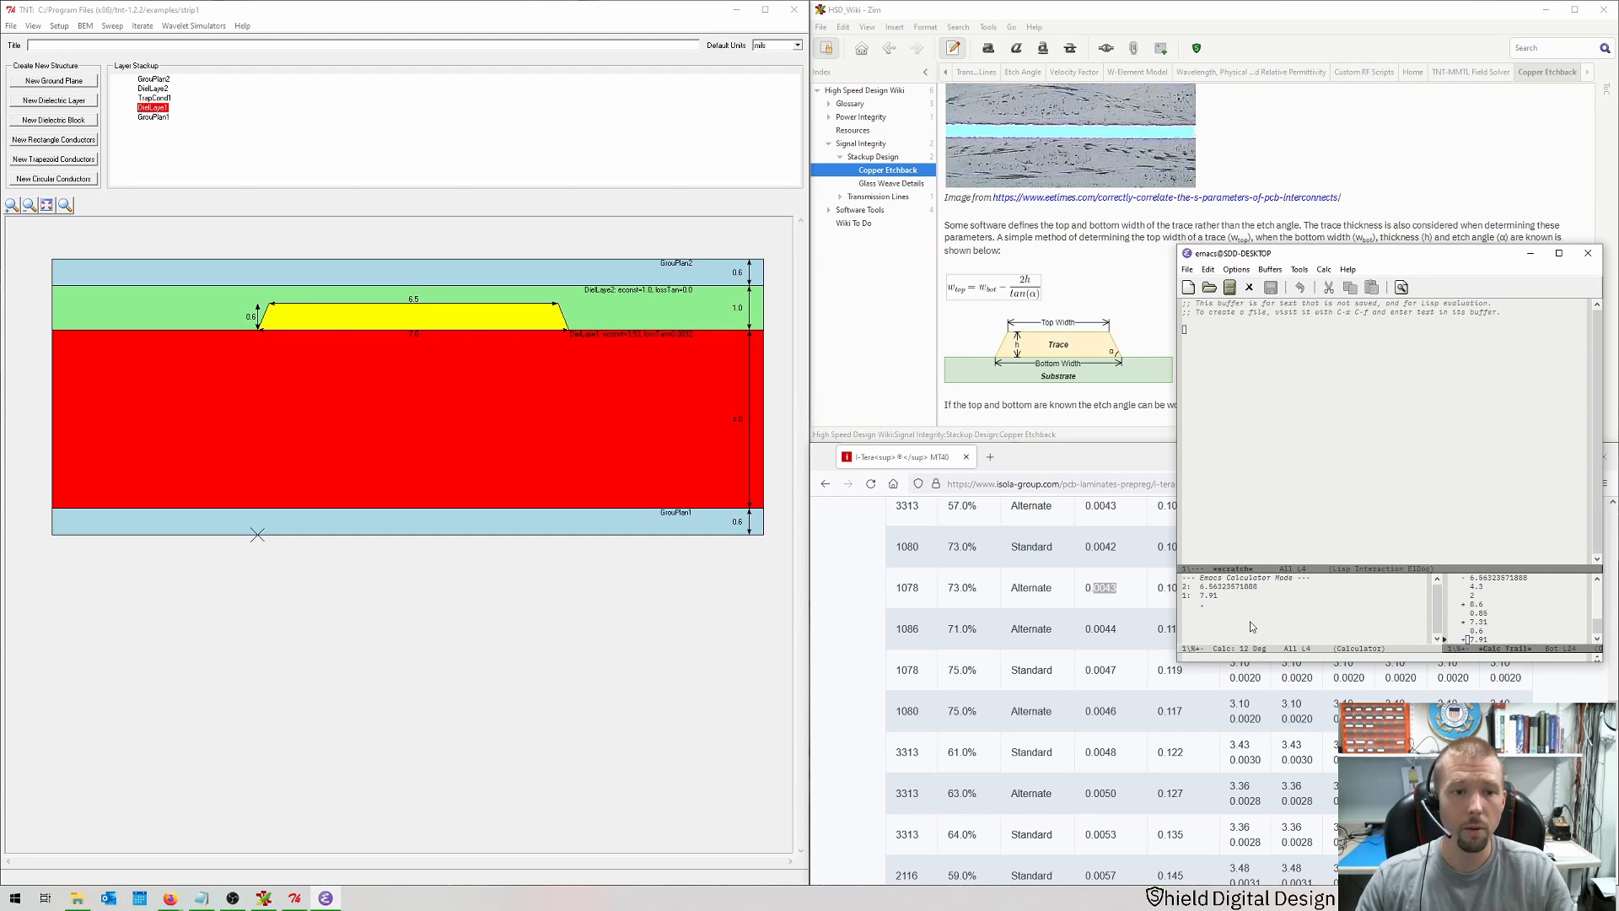
Step: Set the upper dielectric layer's thickness to 7.91
double_click(665, 302)
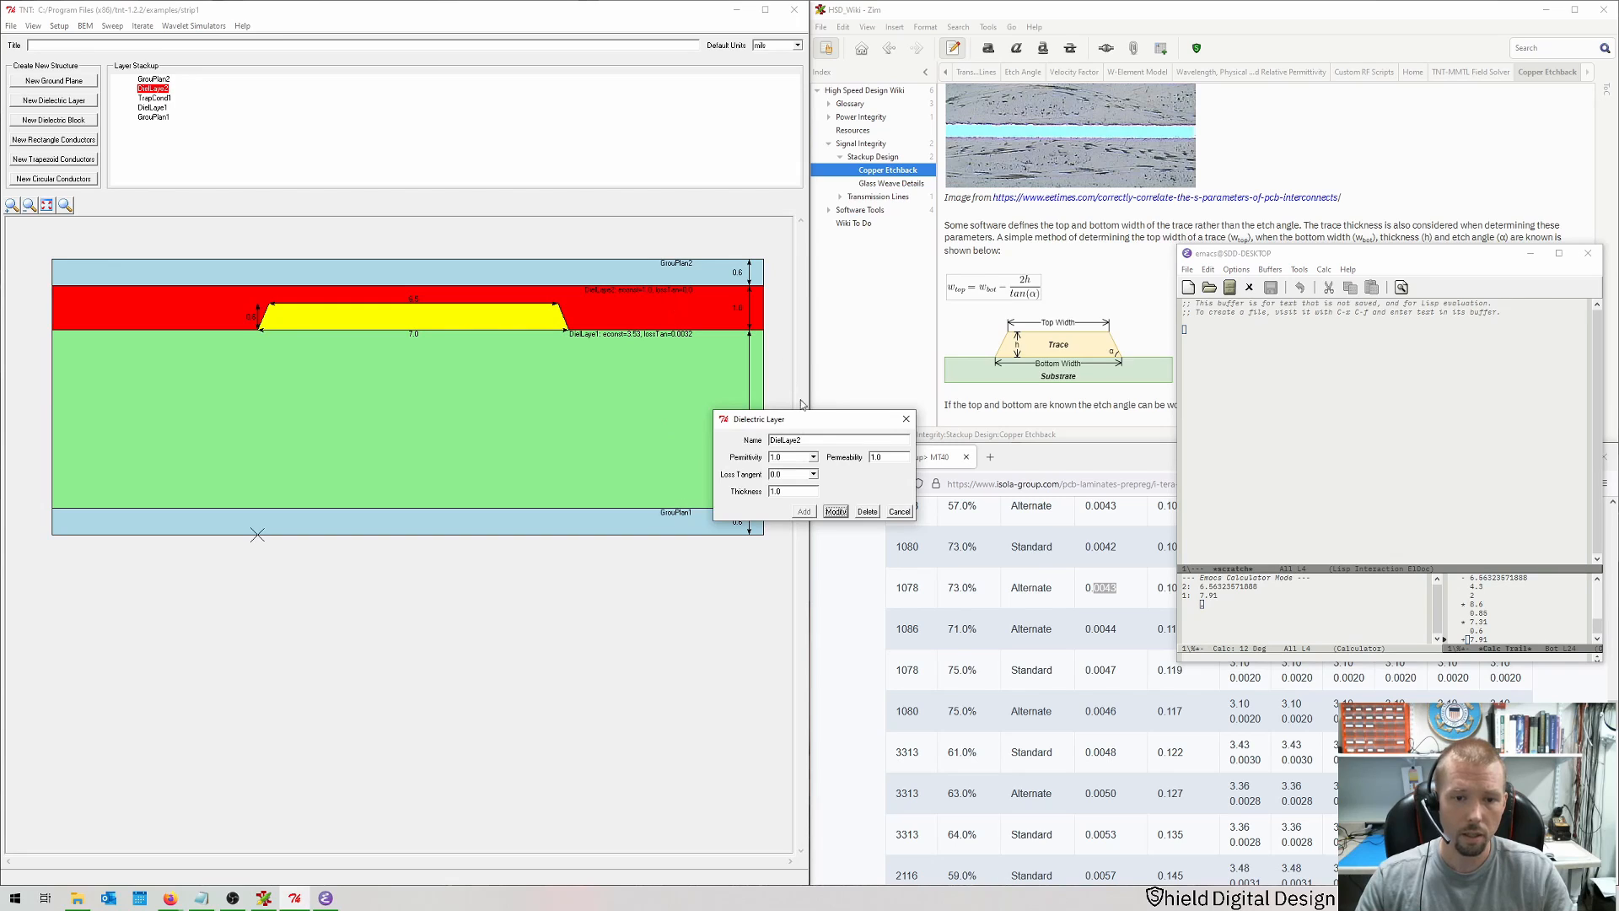
double_click(775, 491)
text(7)
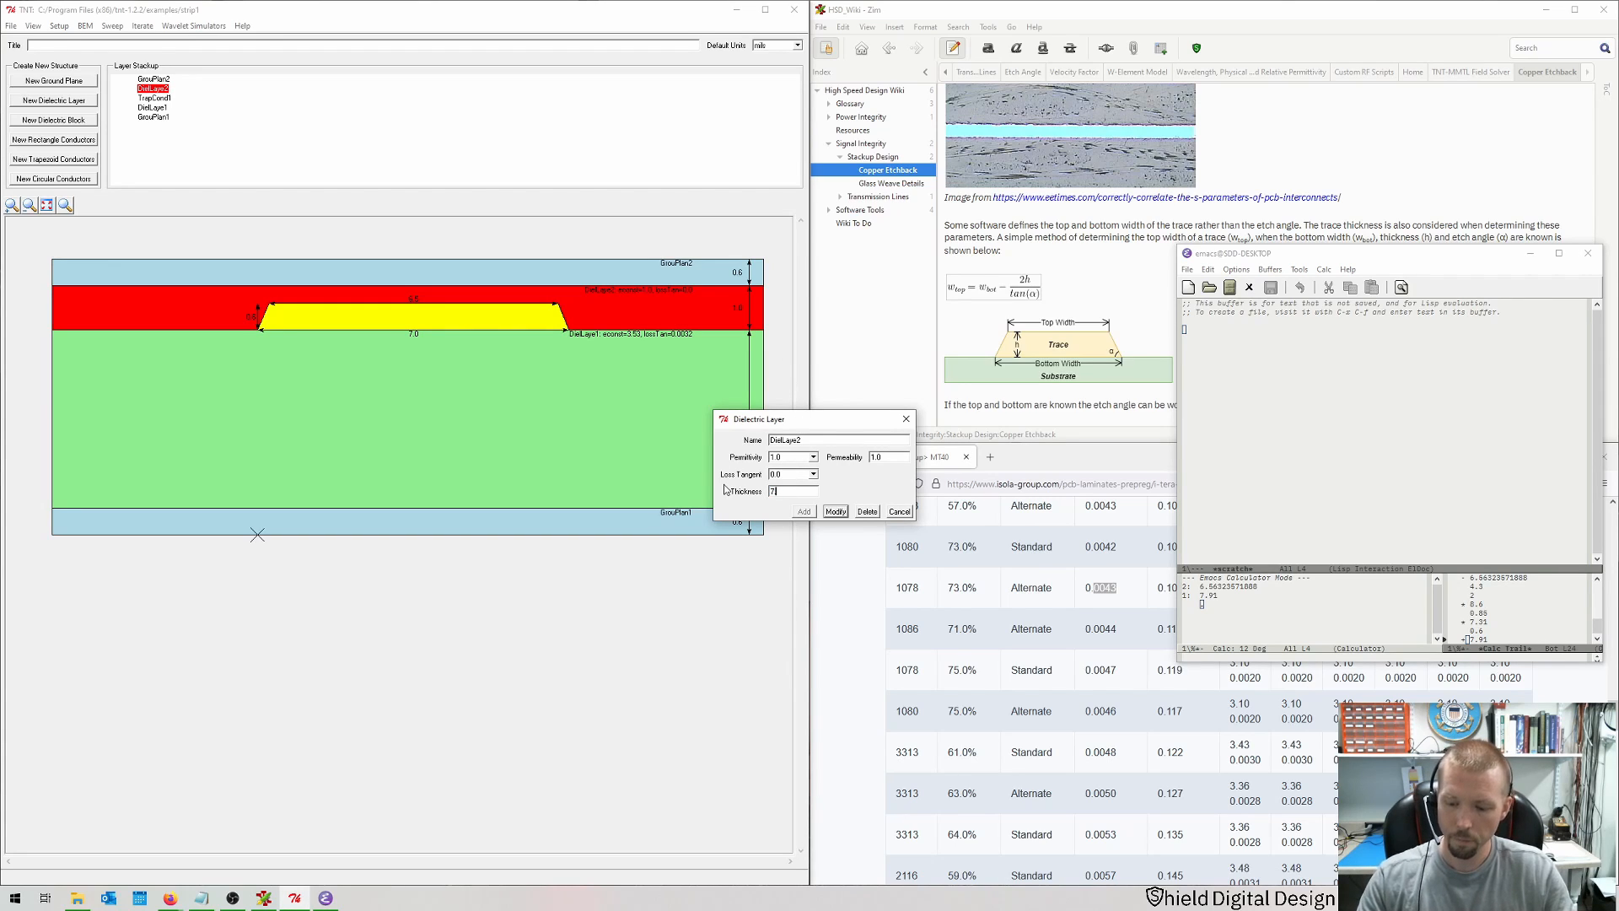
text(.91)
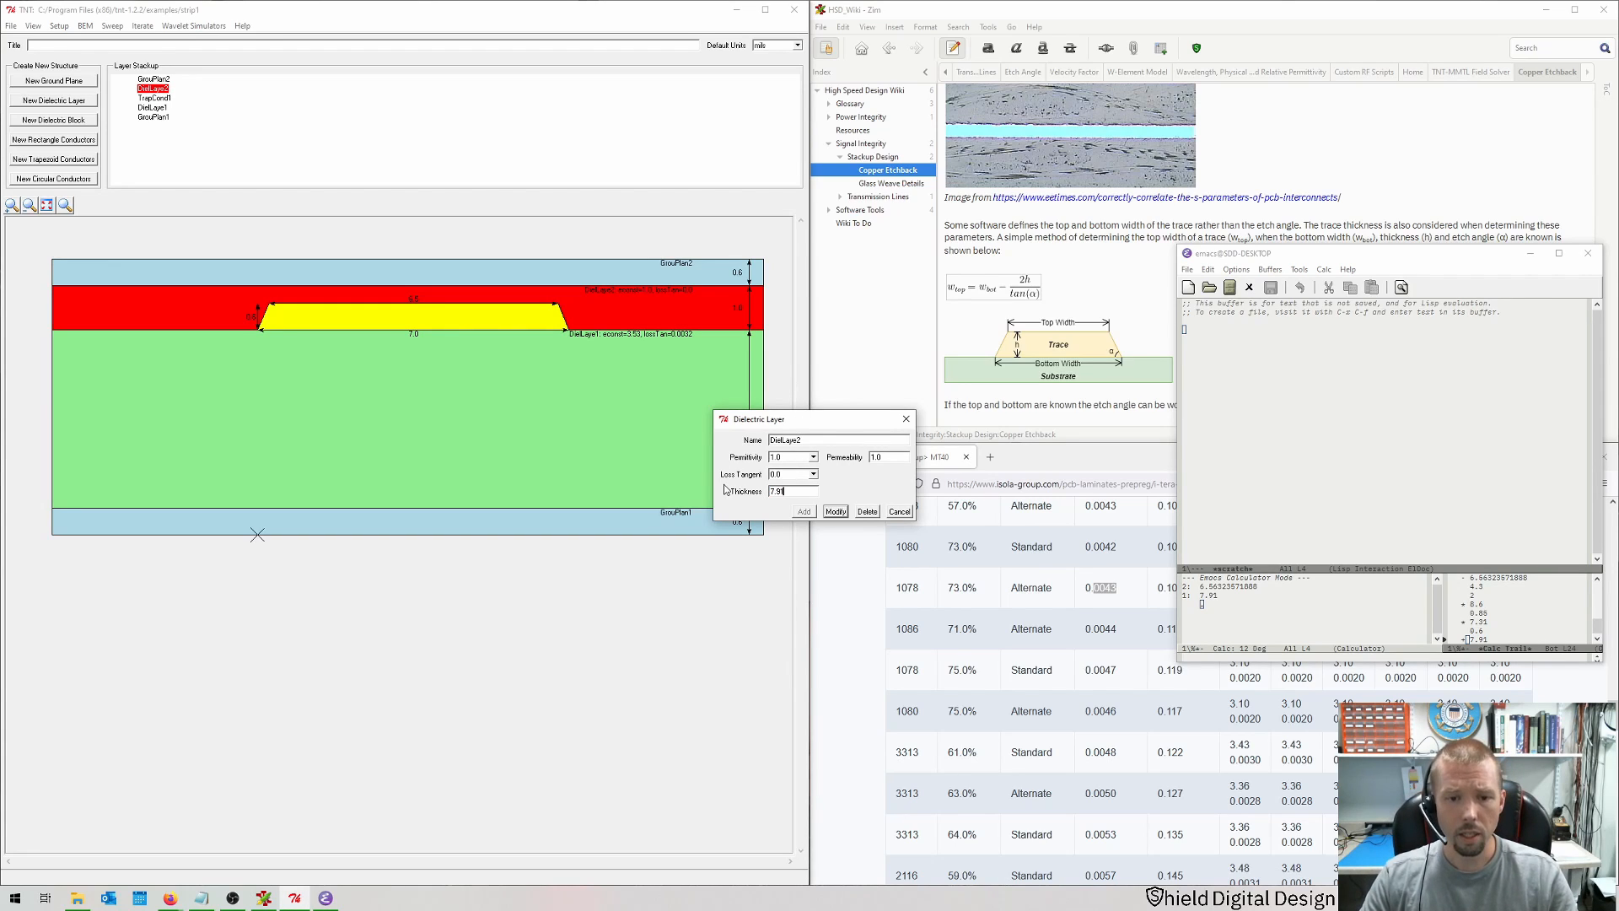
key(Return)
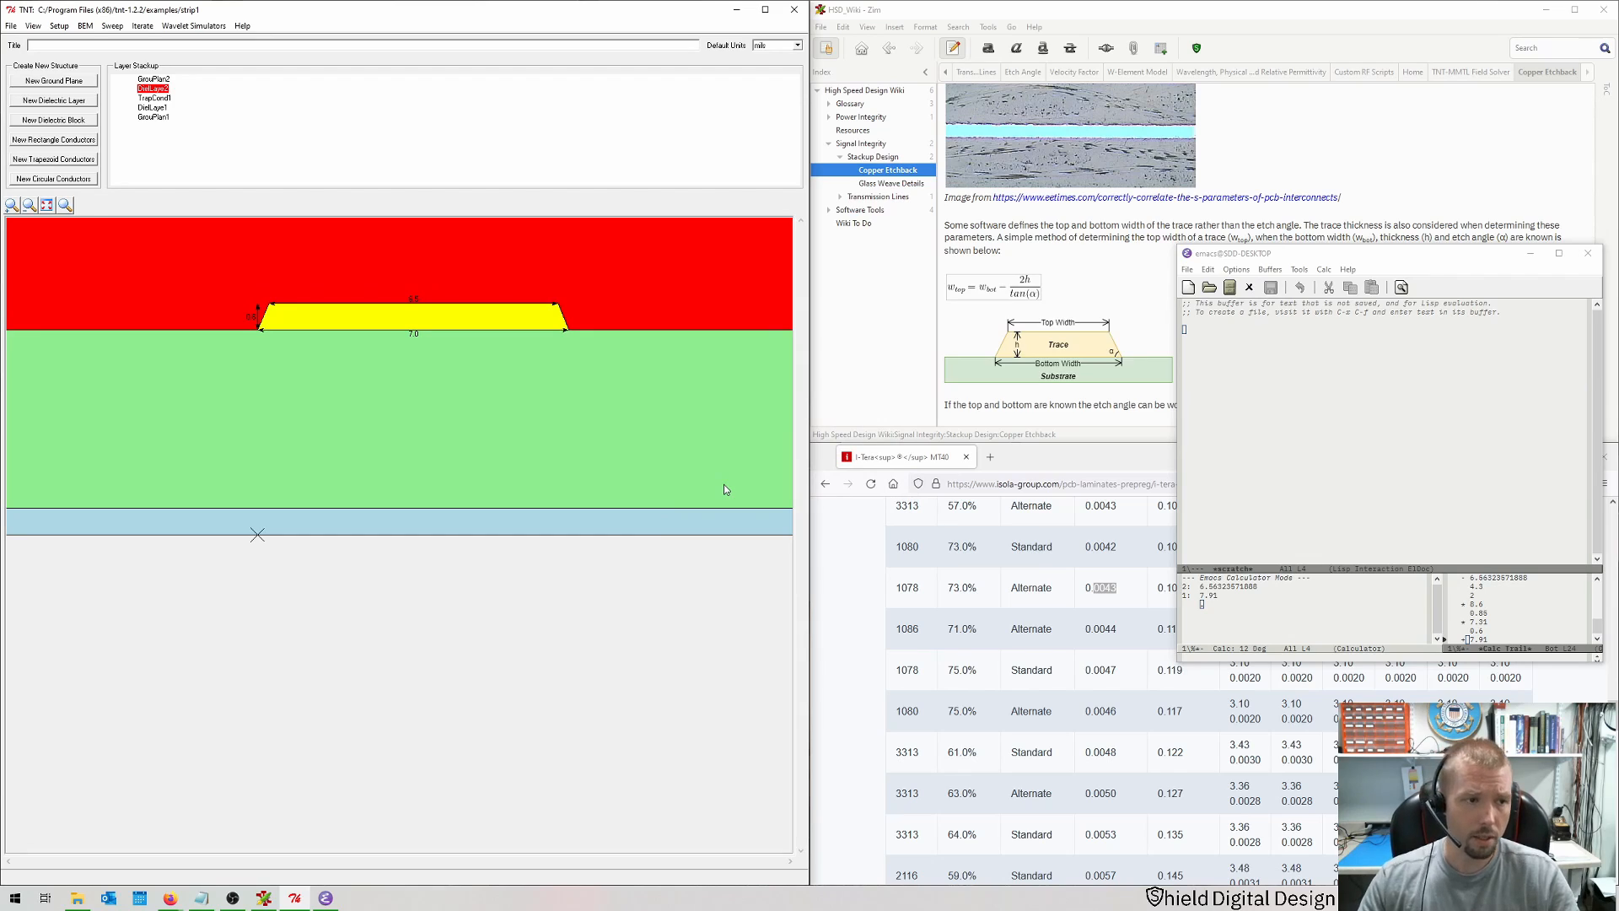
Step: Fit the view and set the upper dielectric layer's permittivity to 3.14 and loss tangent to 0.0022
click(46, 205)
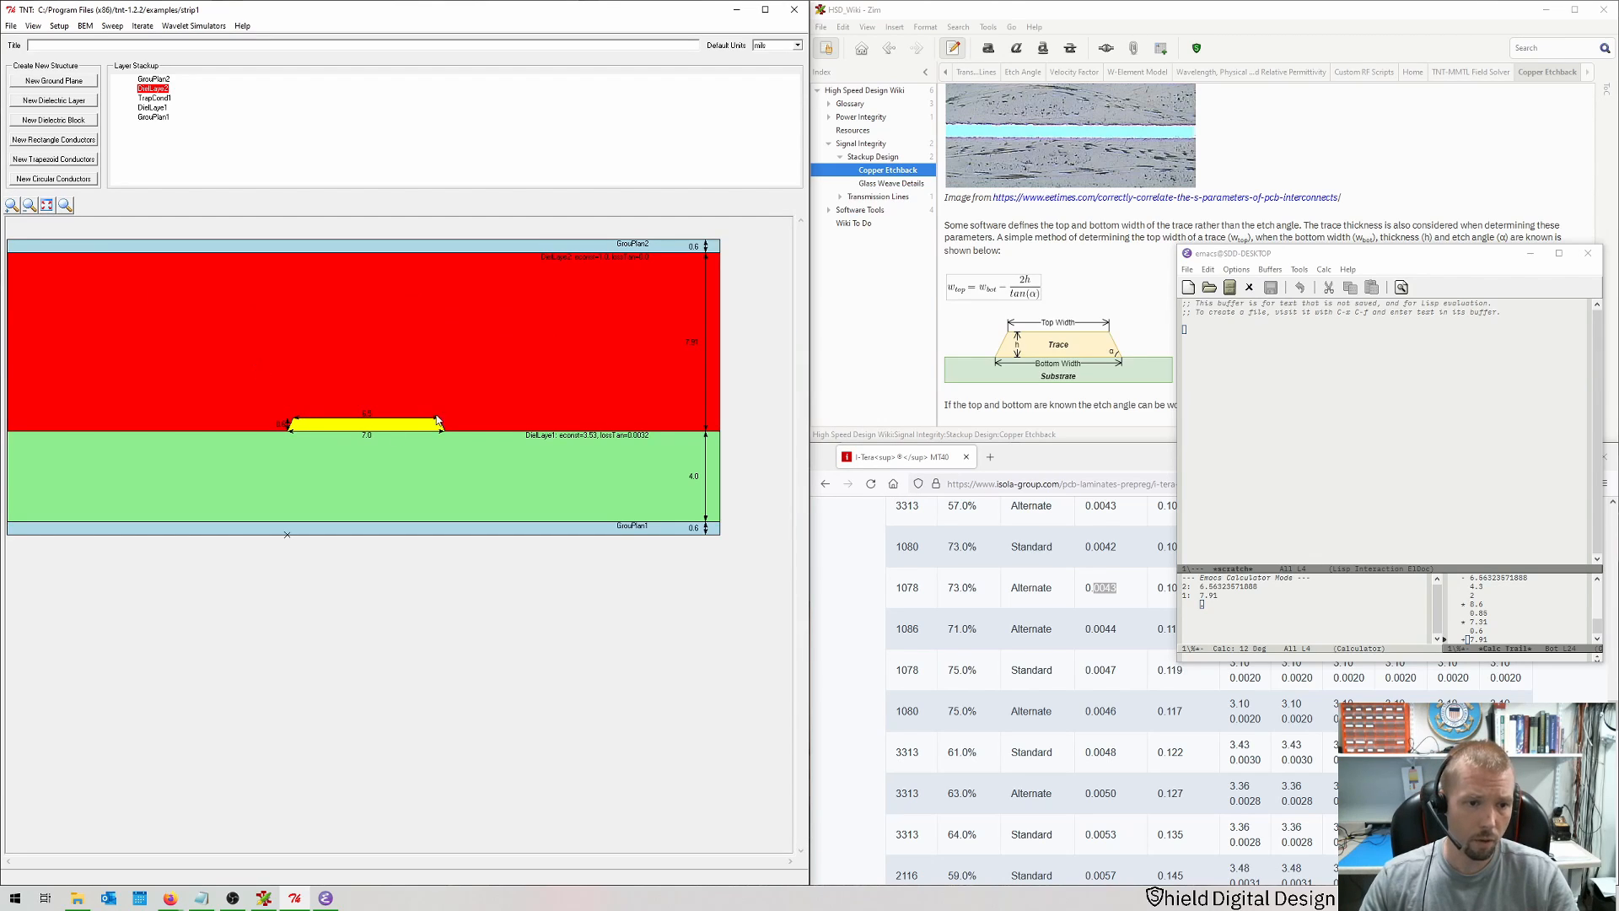
click(430, 549)
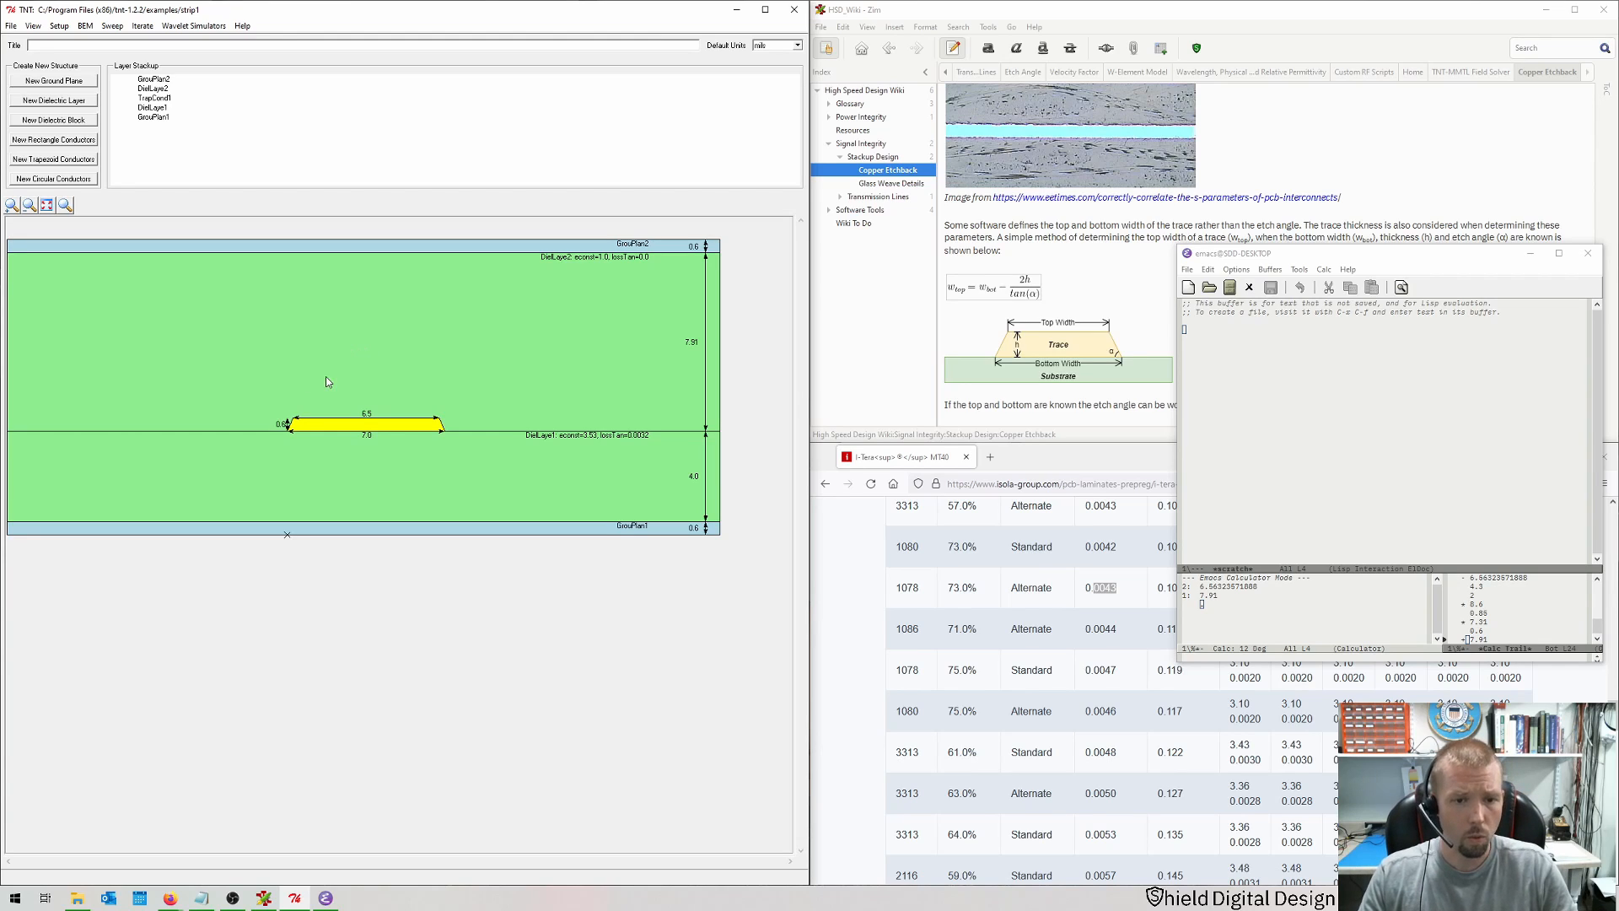
double_click(472, 364)
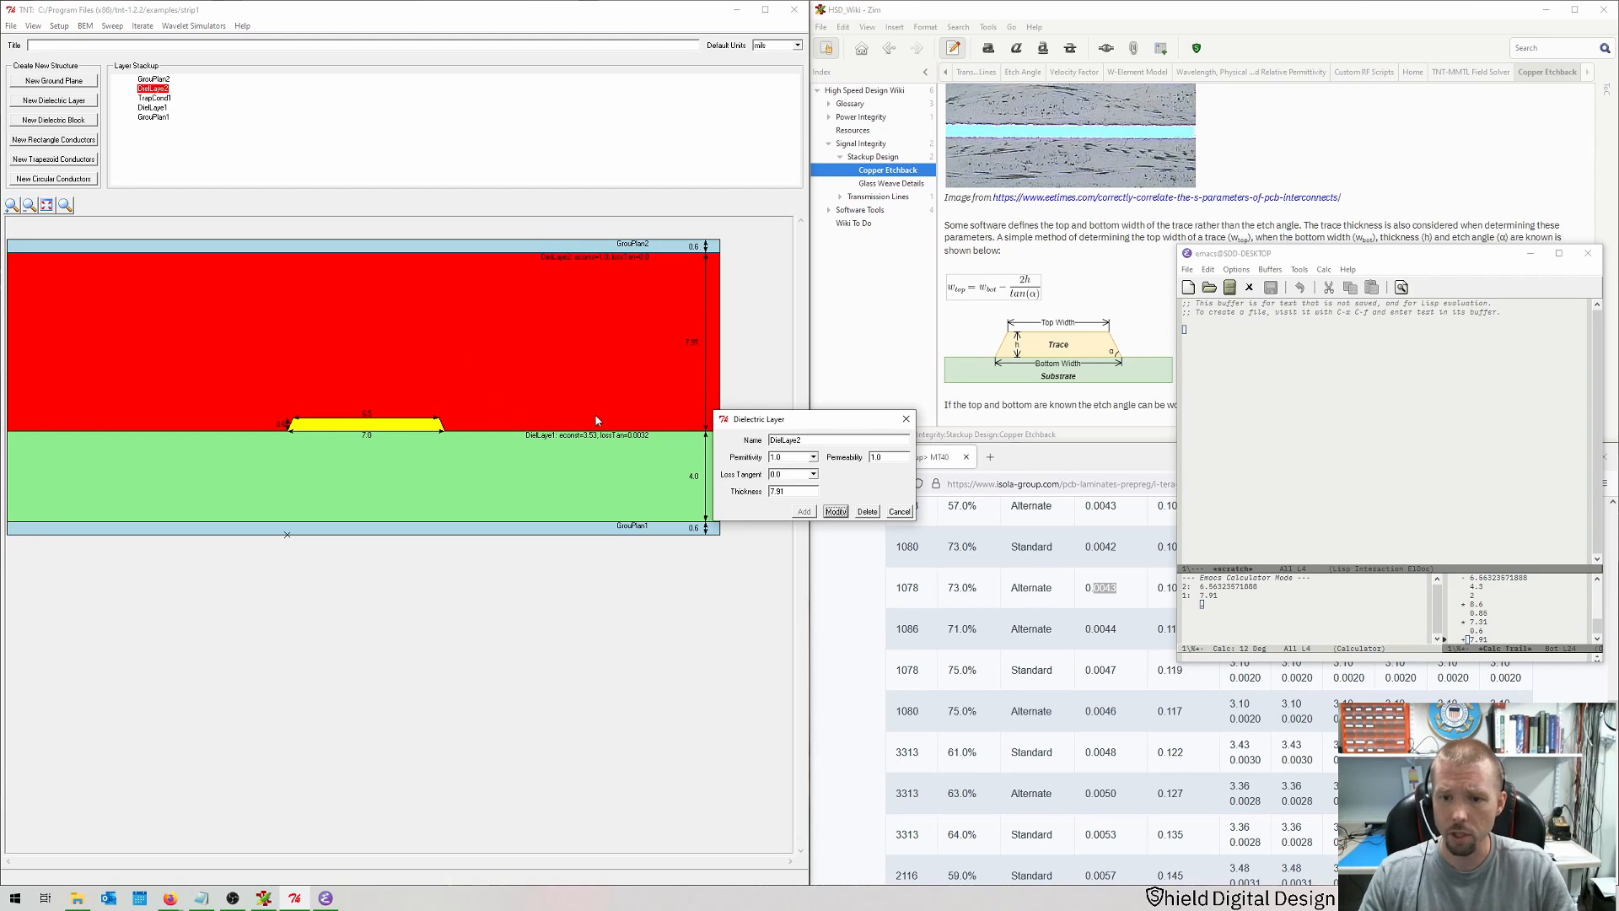
click(1533, 254)
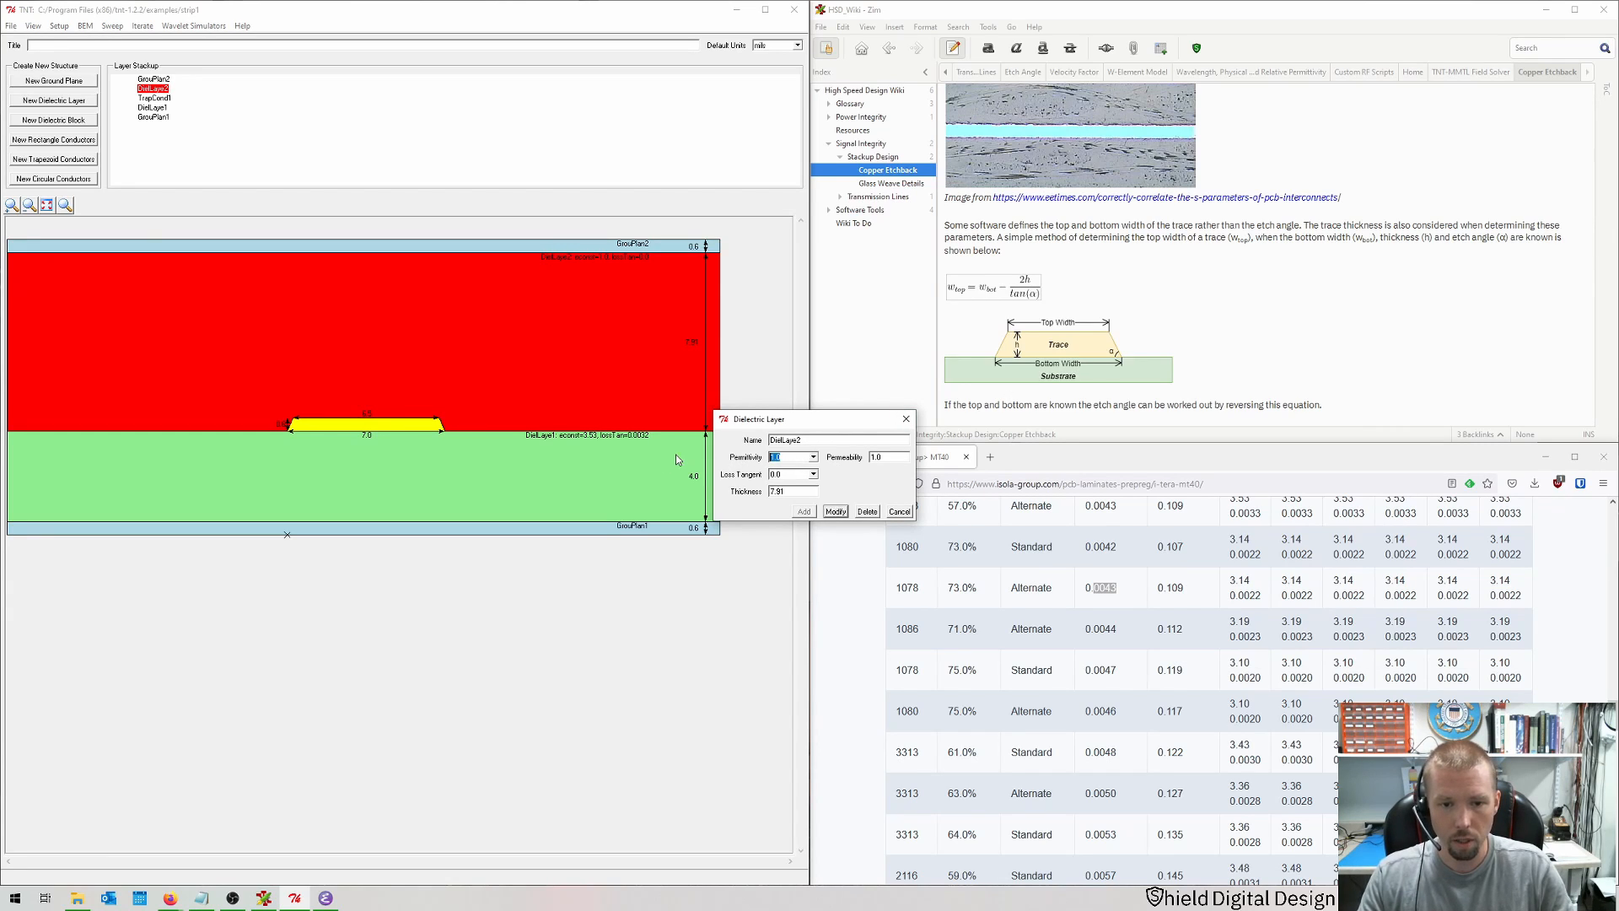
text(3.14)
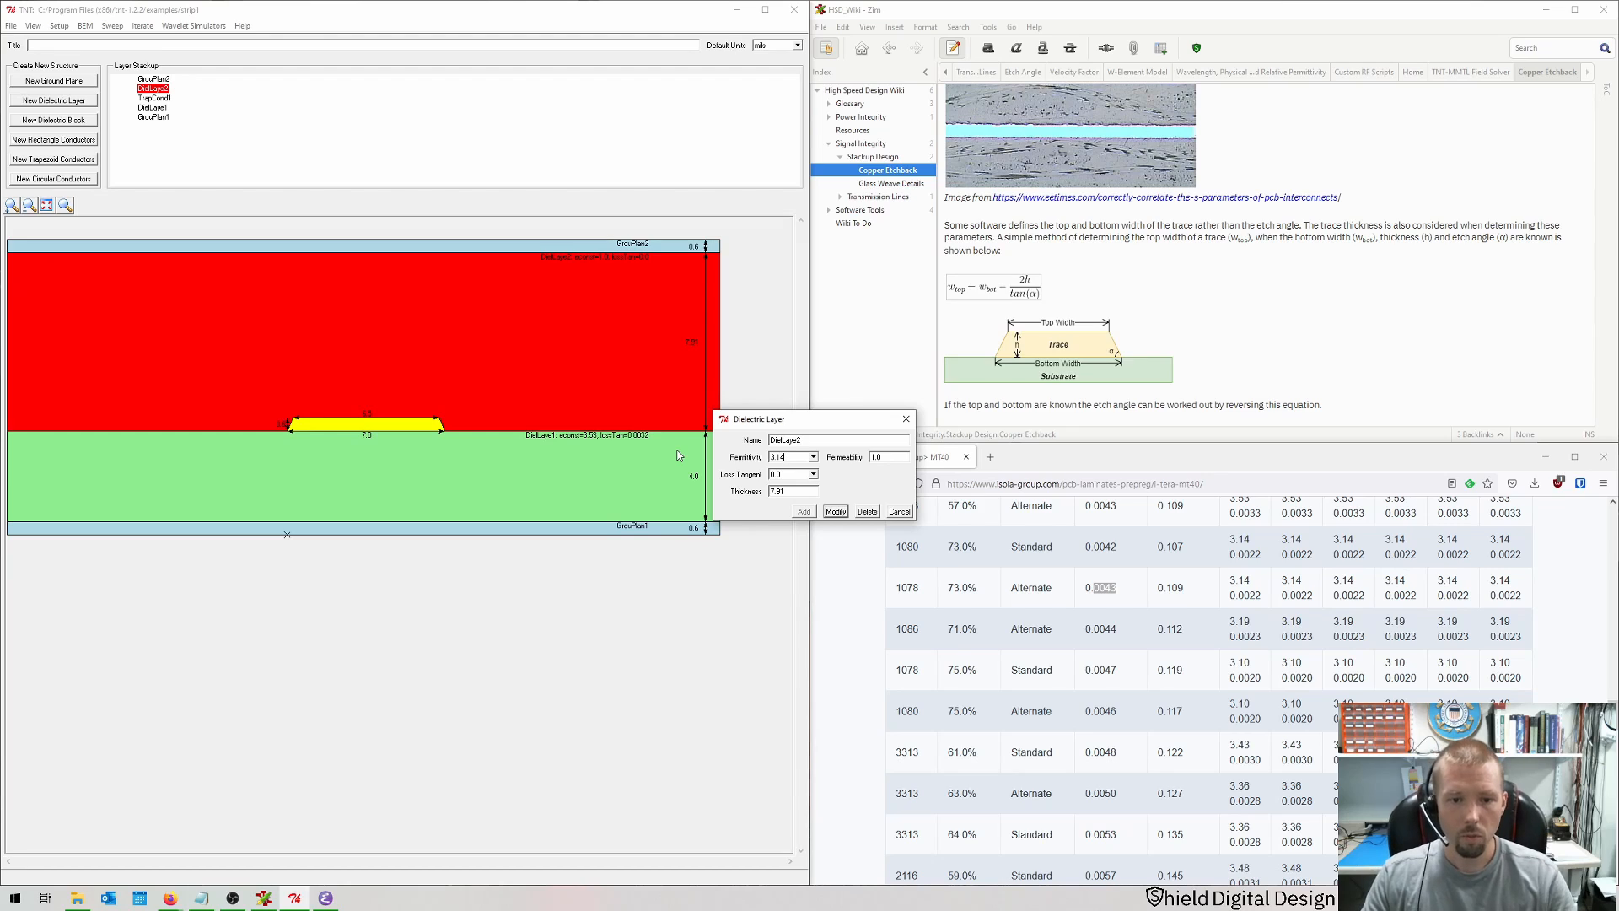
key(Tab)
text(0)
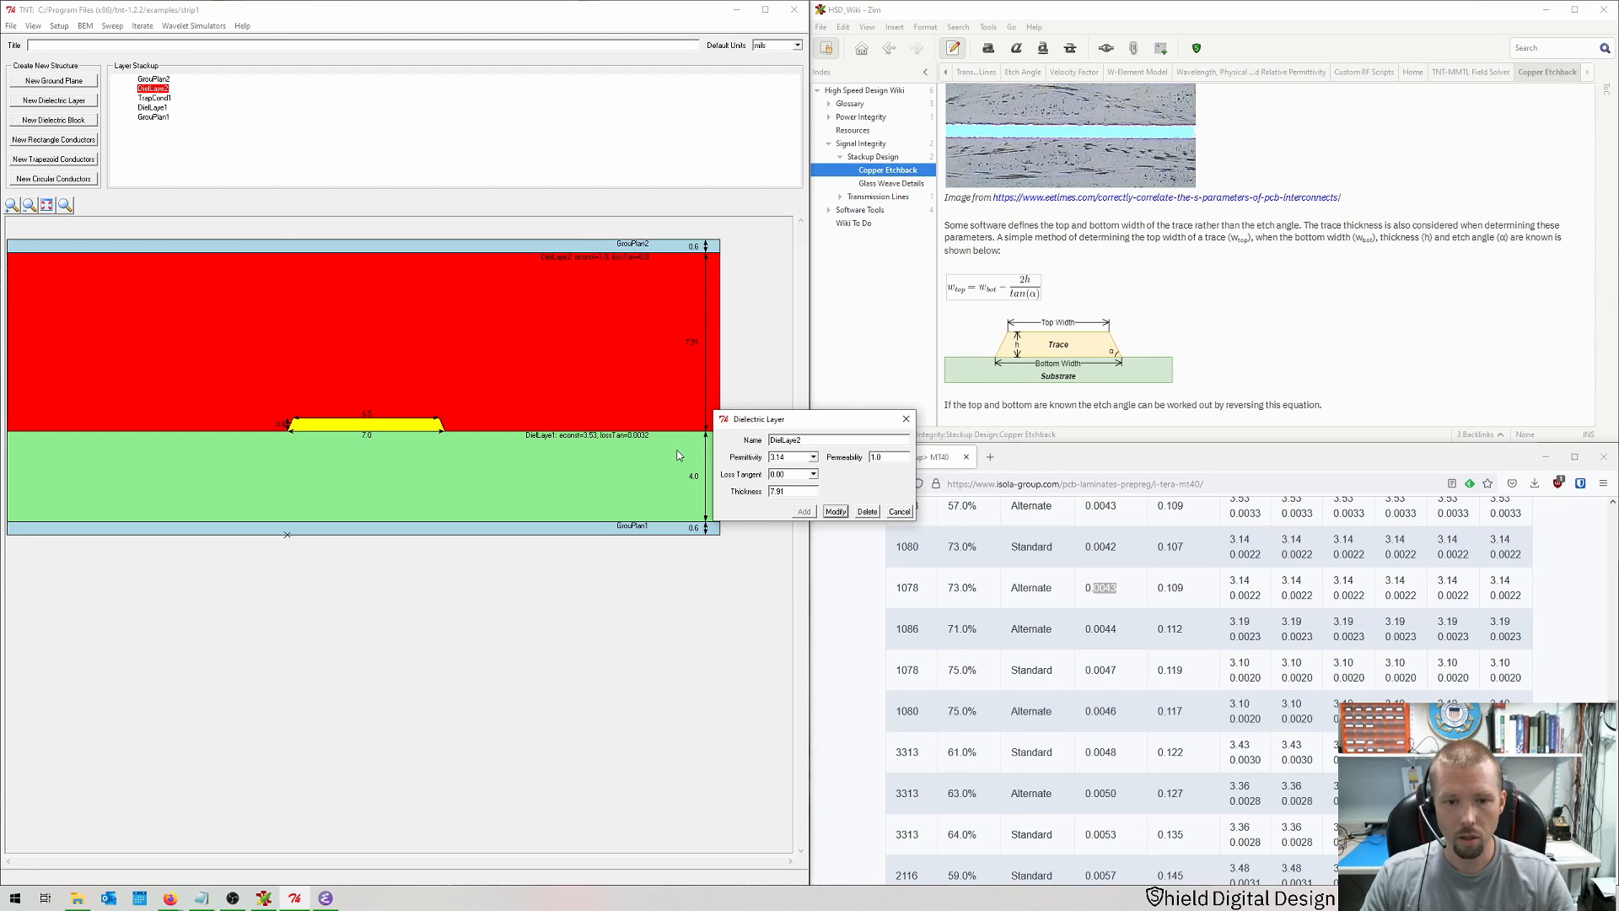
key(Return)
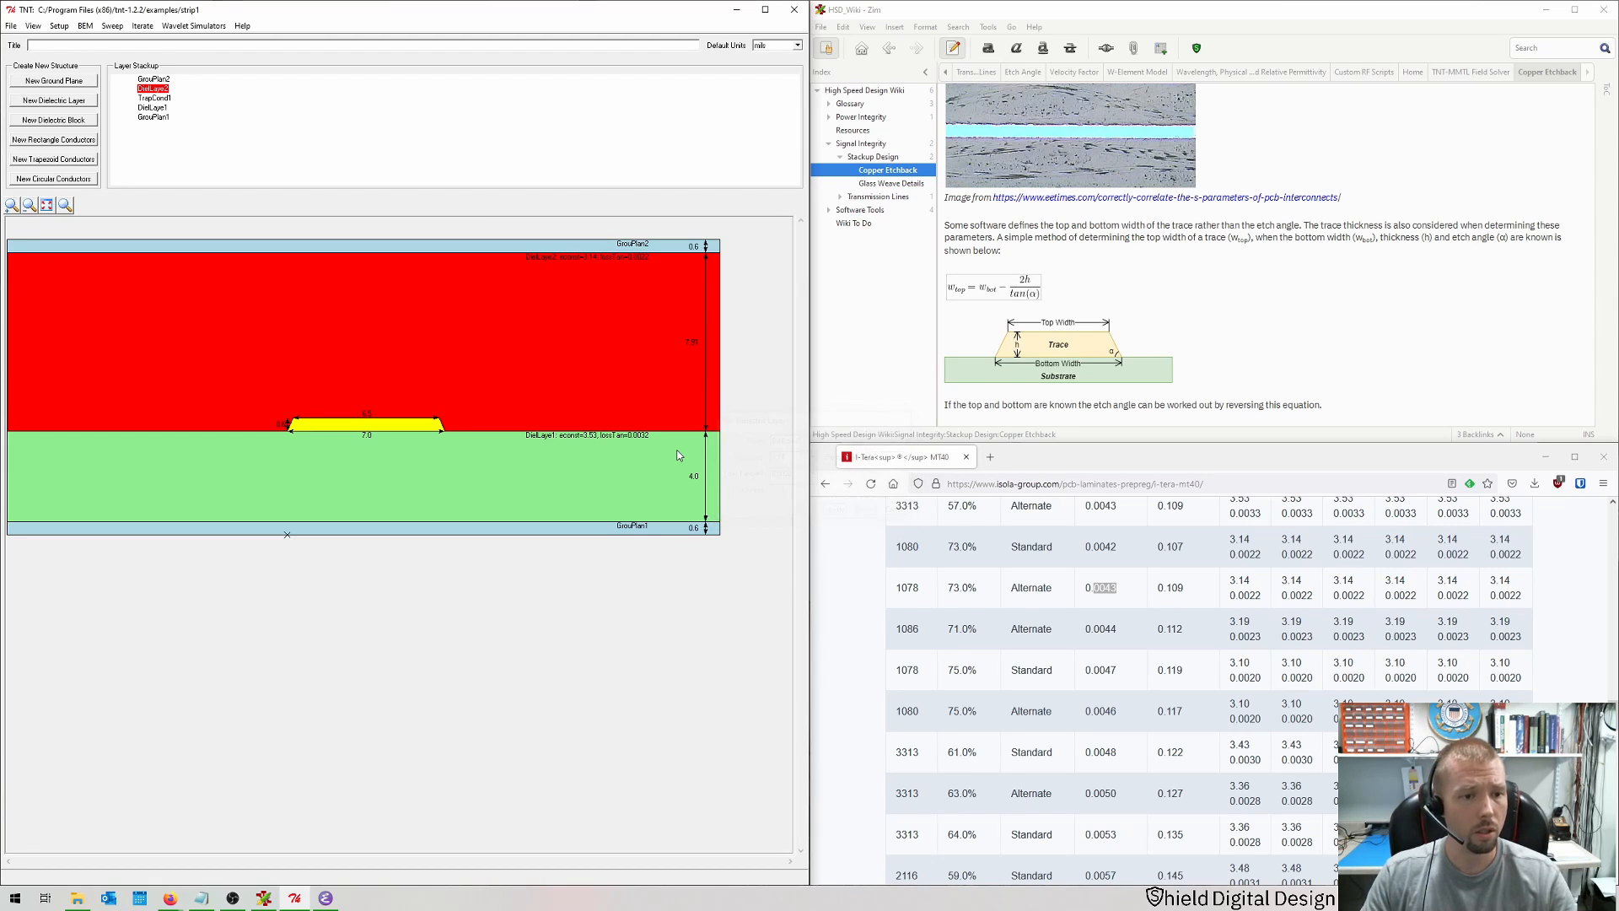
Step: Run the BEM MMTL simulation and review the characteristic impedance in the results window
click(683, 604)
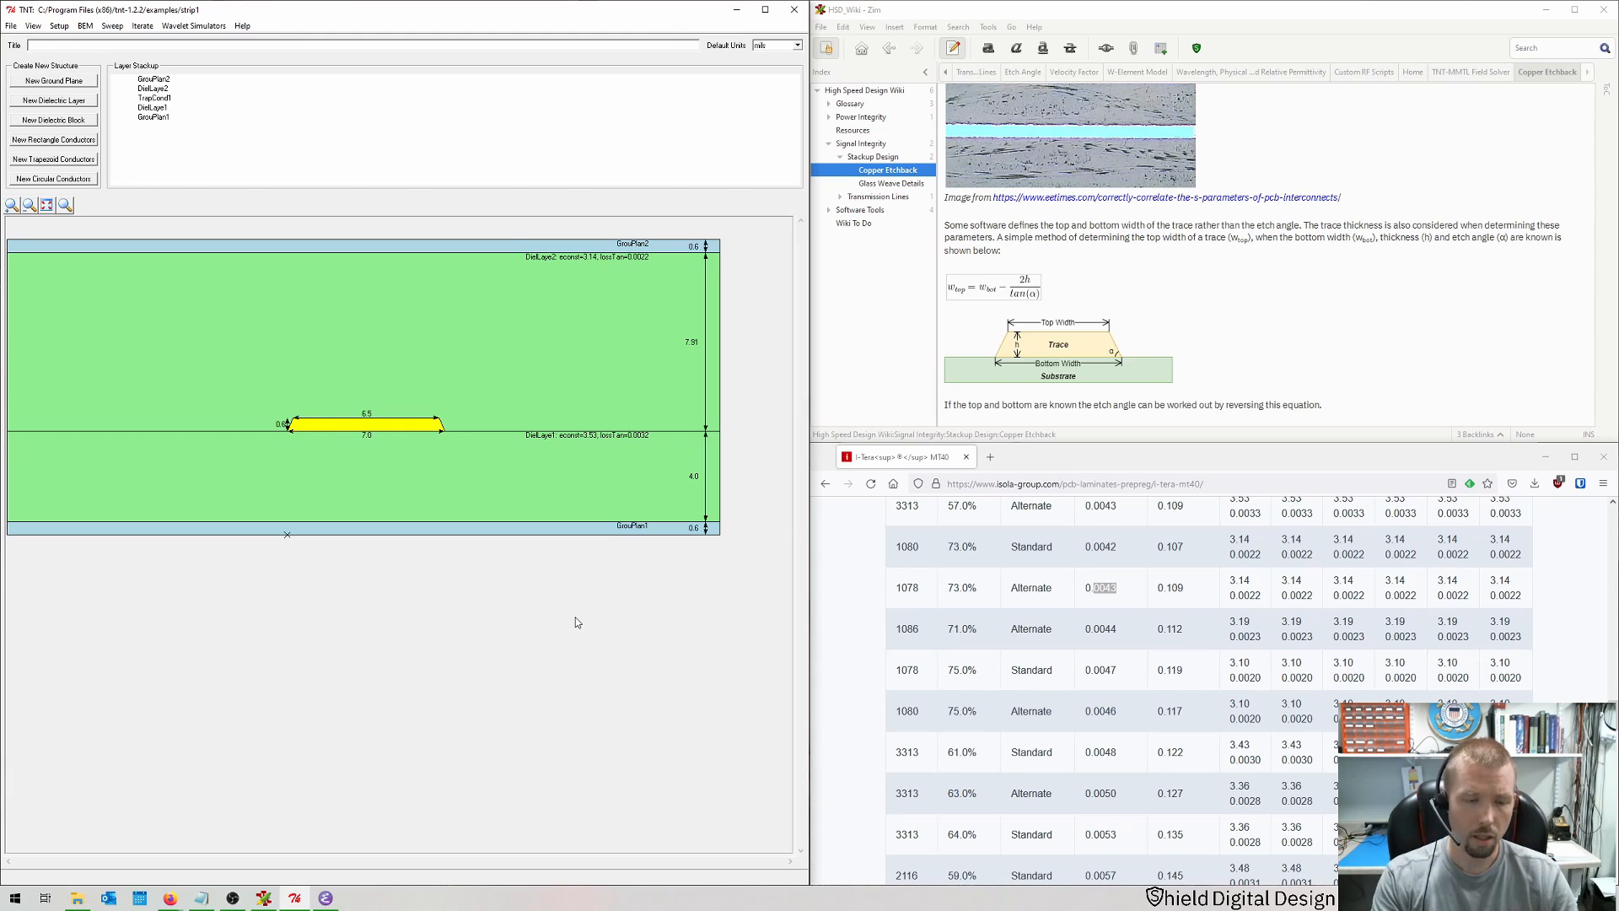
key(ctrl+r)
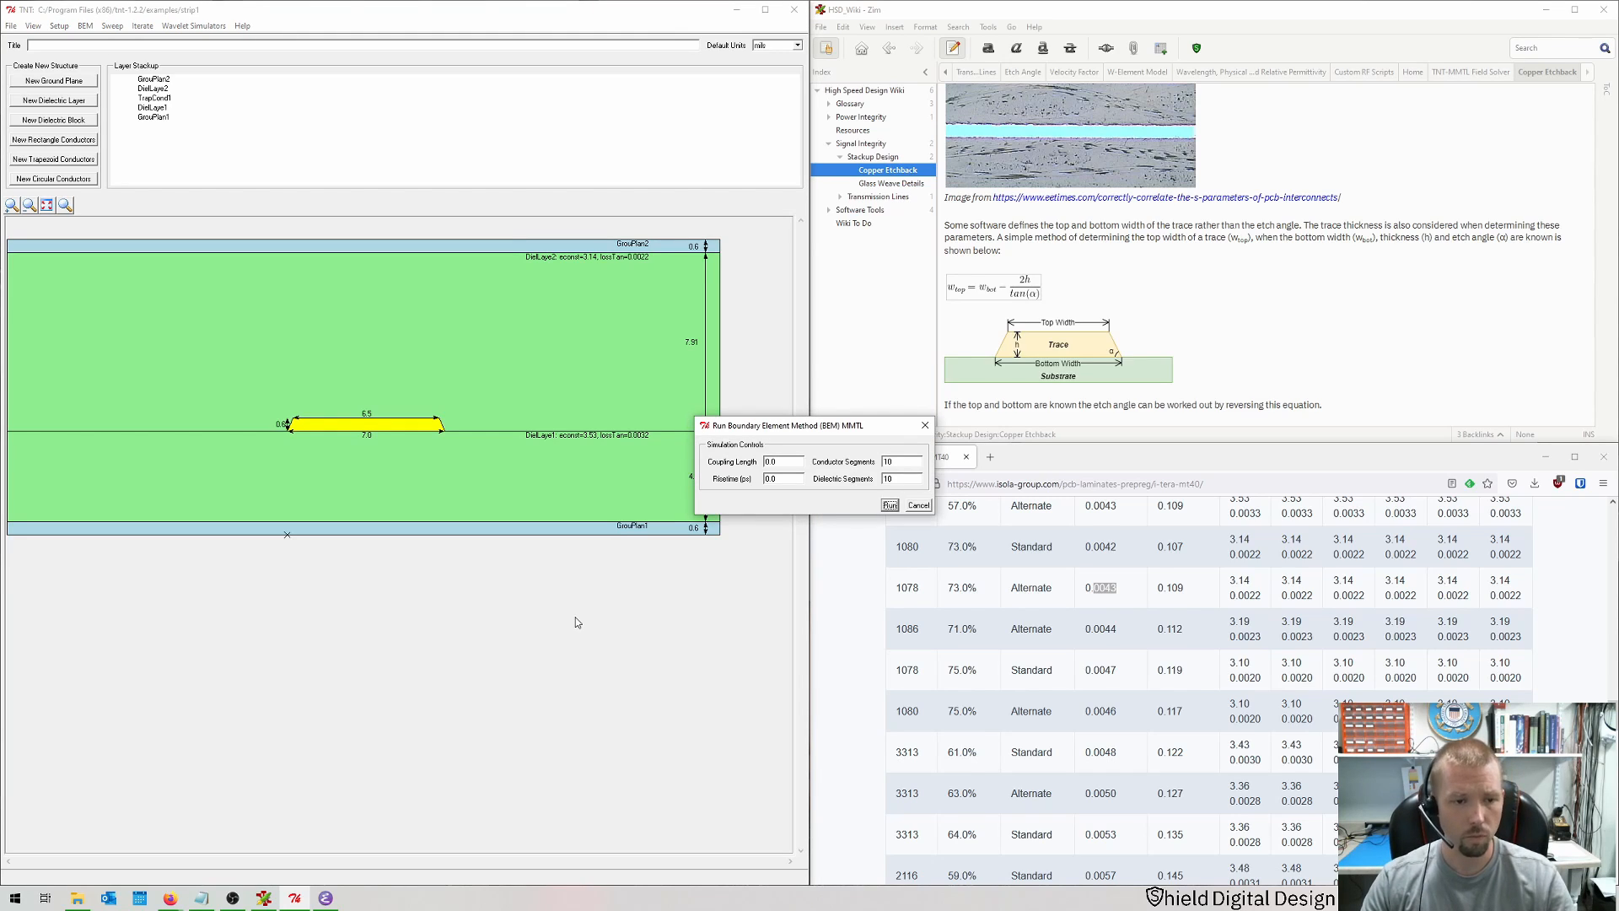
key(Return)
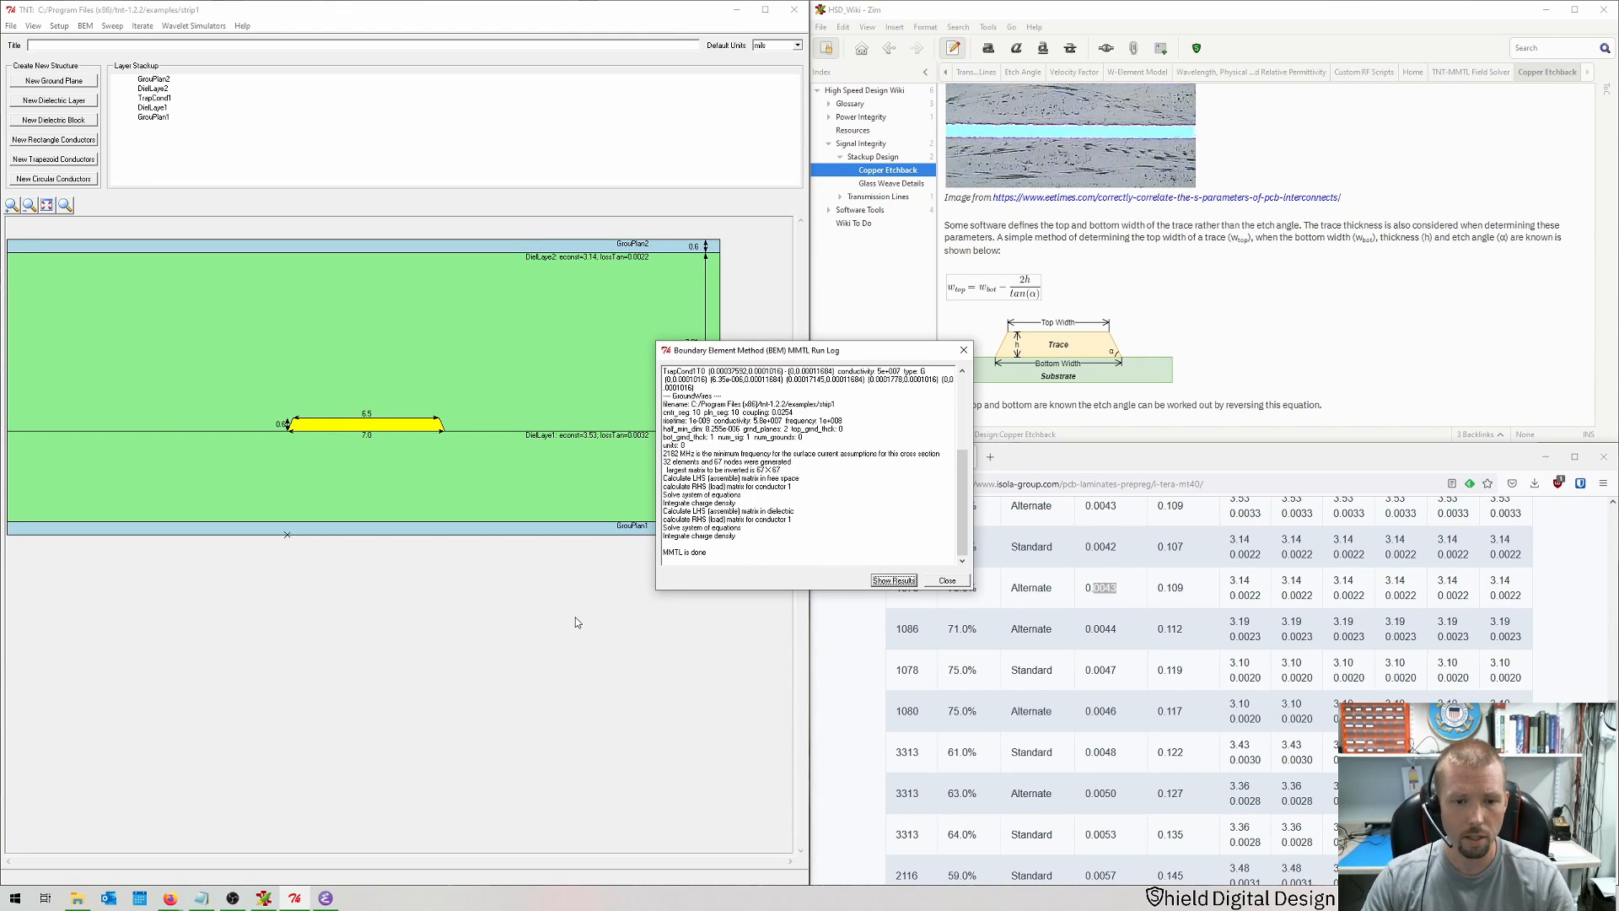
key(Return)
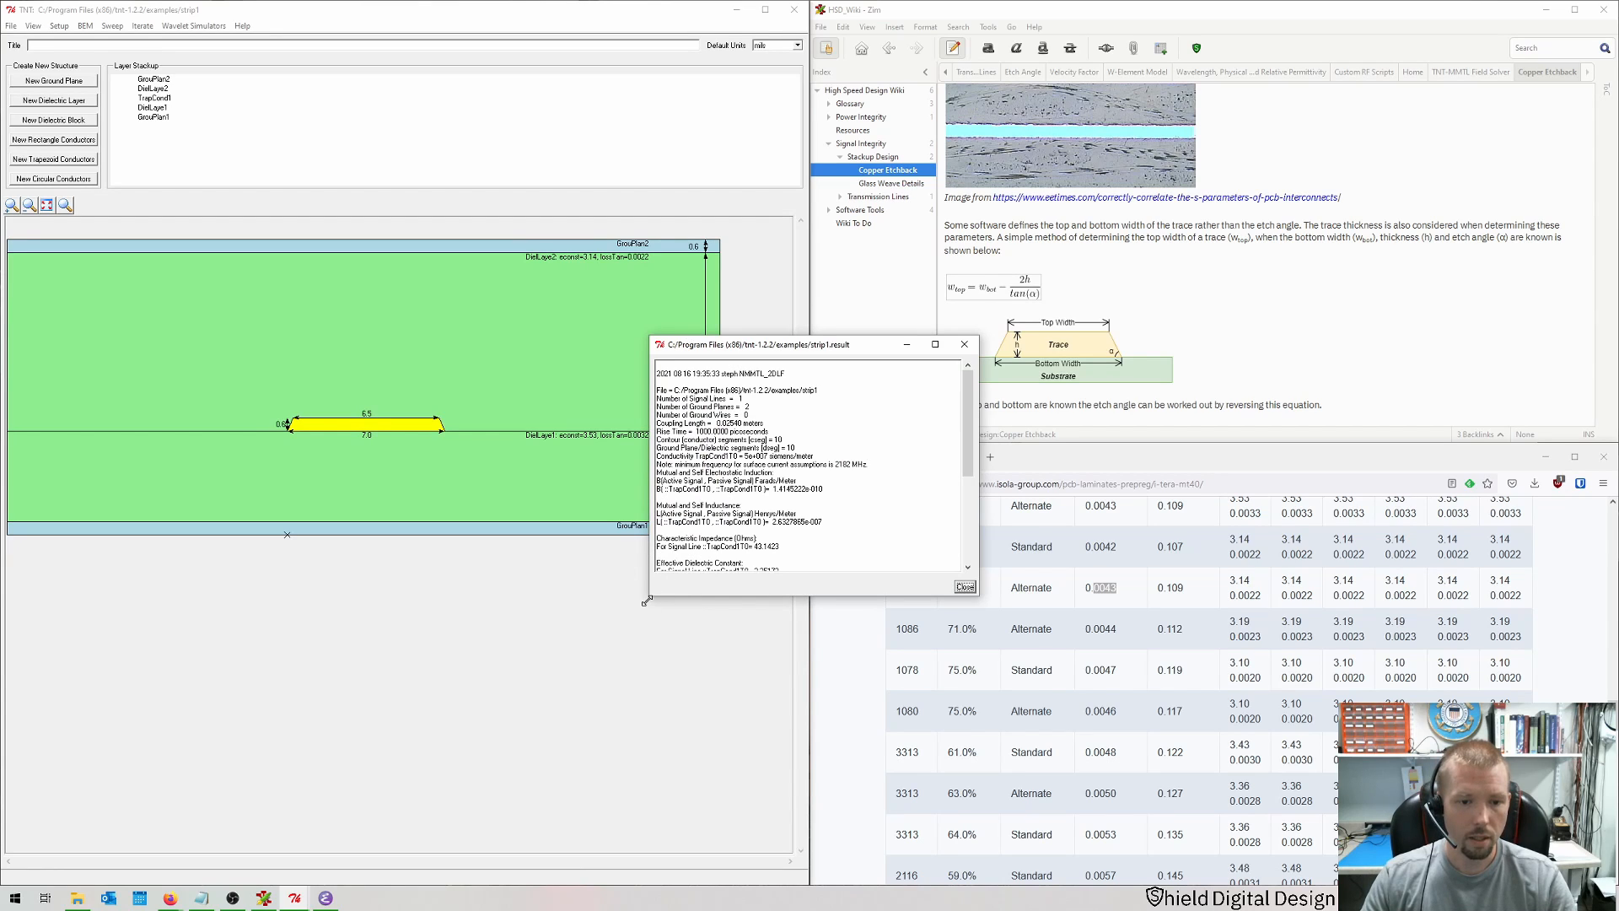
drag(649, 597, 624, 777)
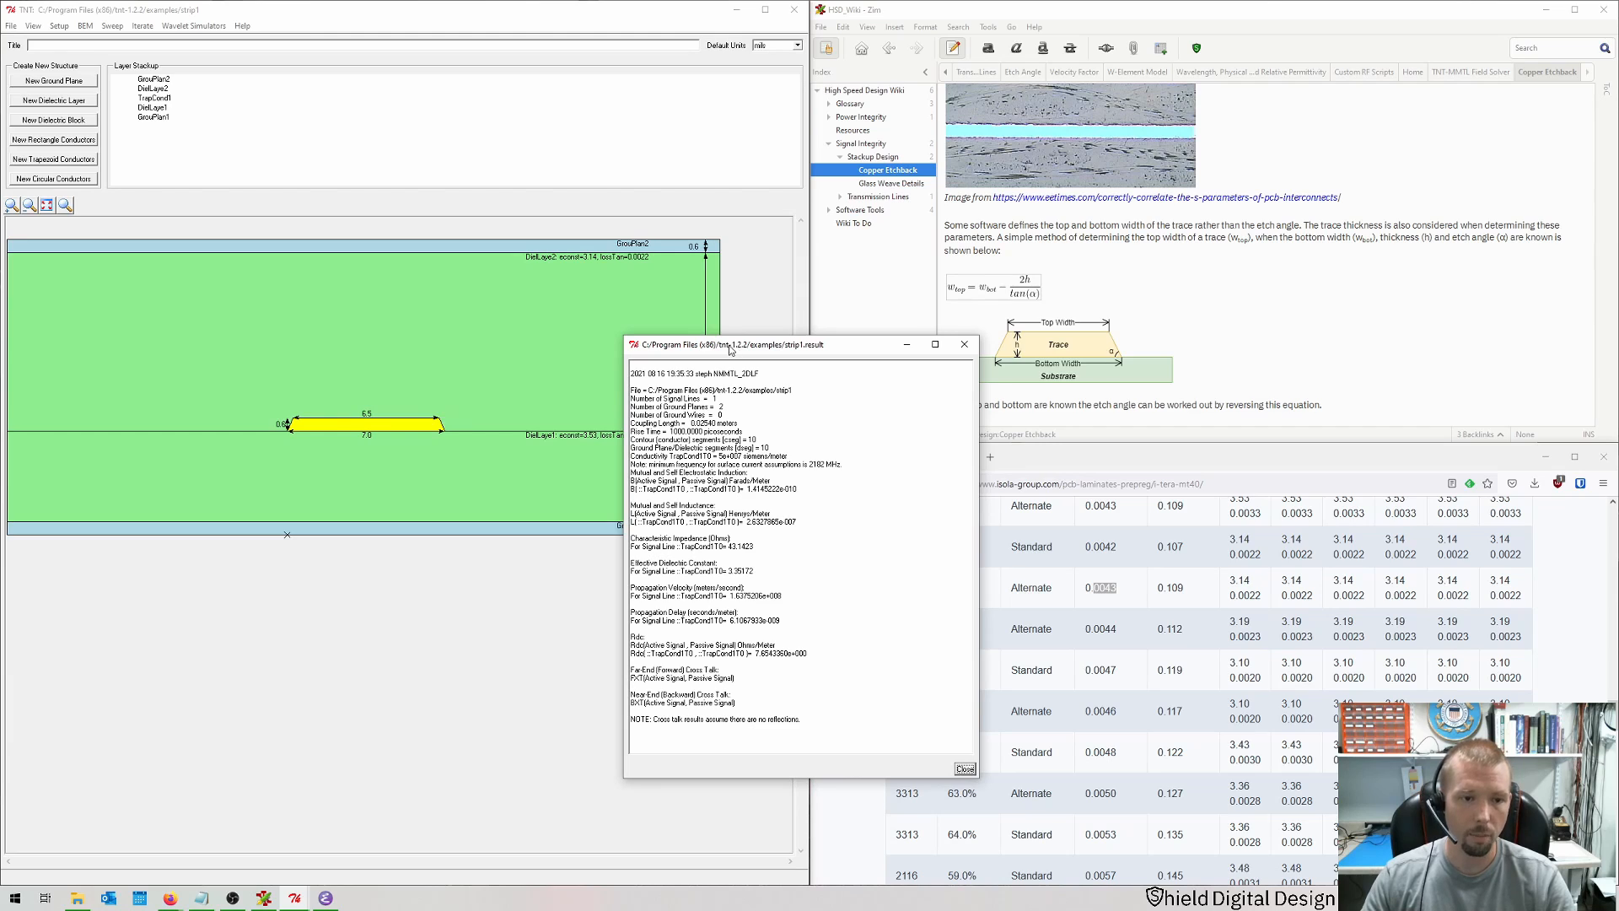
drag(731, 348, 604, 311)
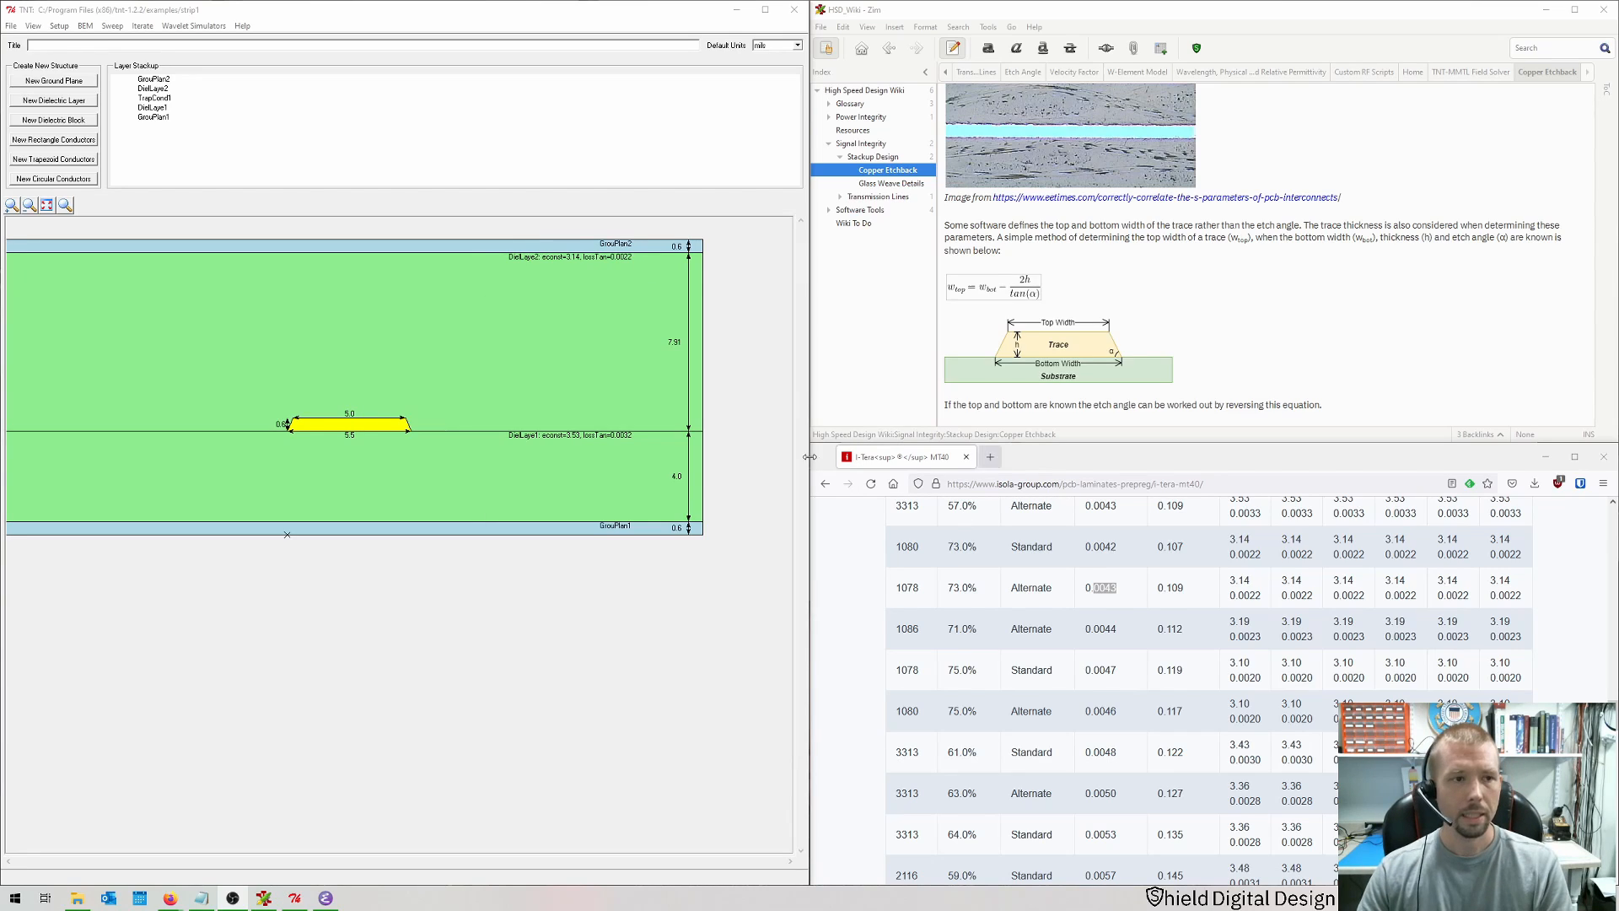
click(386, 598)
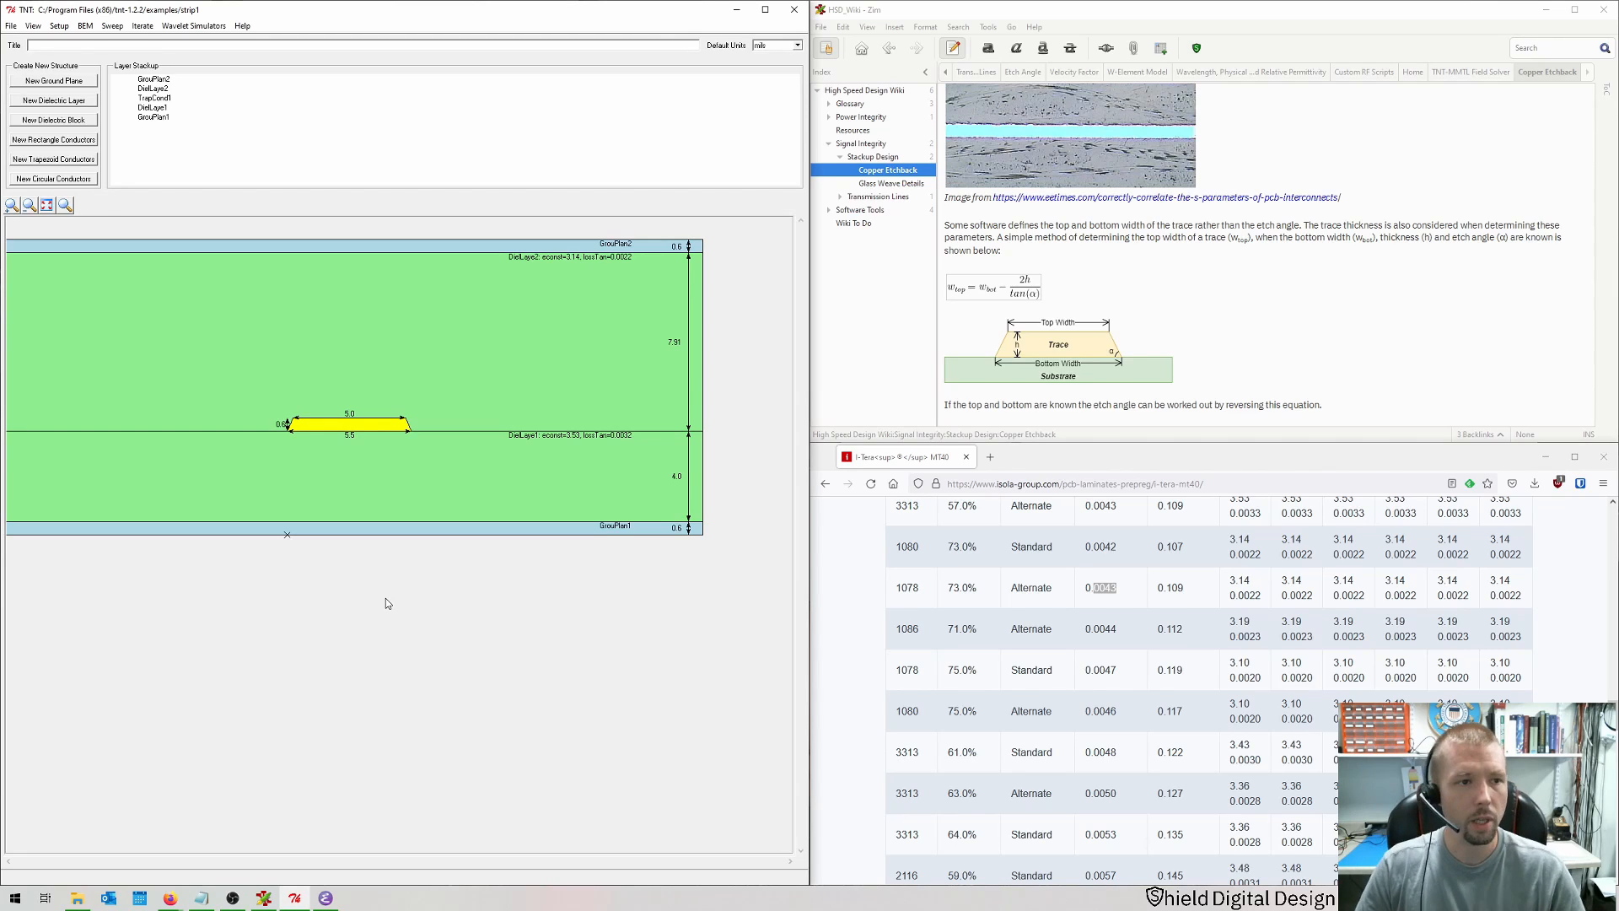
Step: Run the BEM MMTL simulation again for the narrower trace and review the impedance results
key(ctrl+r)
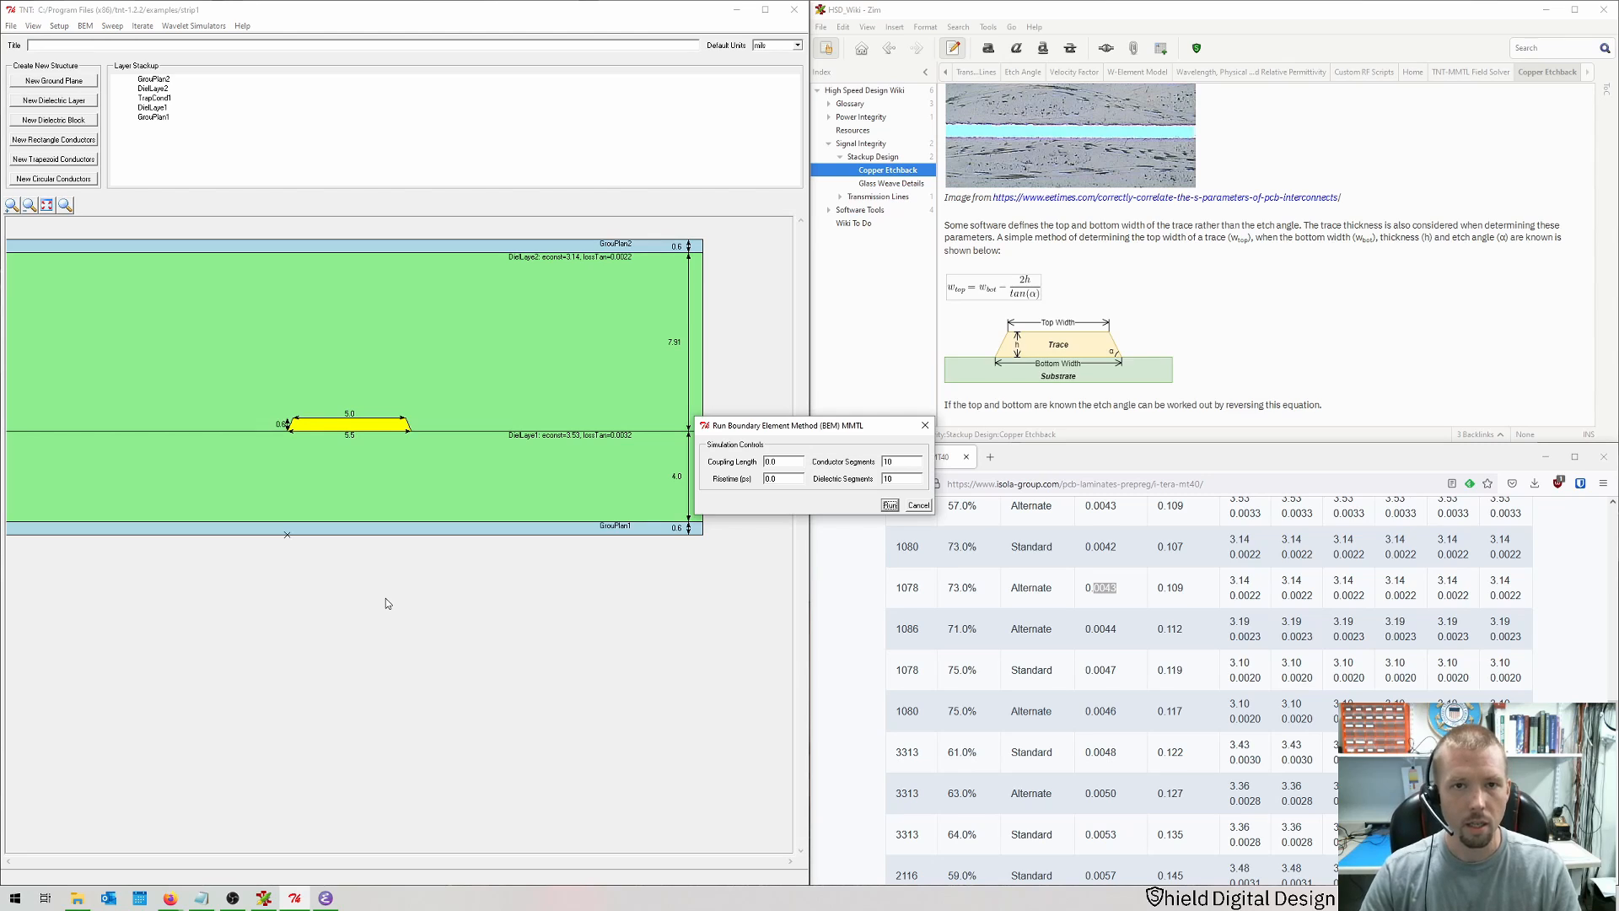
key(Return)
key(Return)
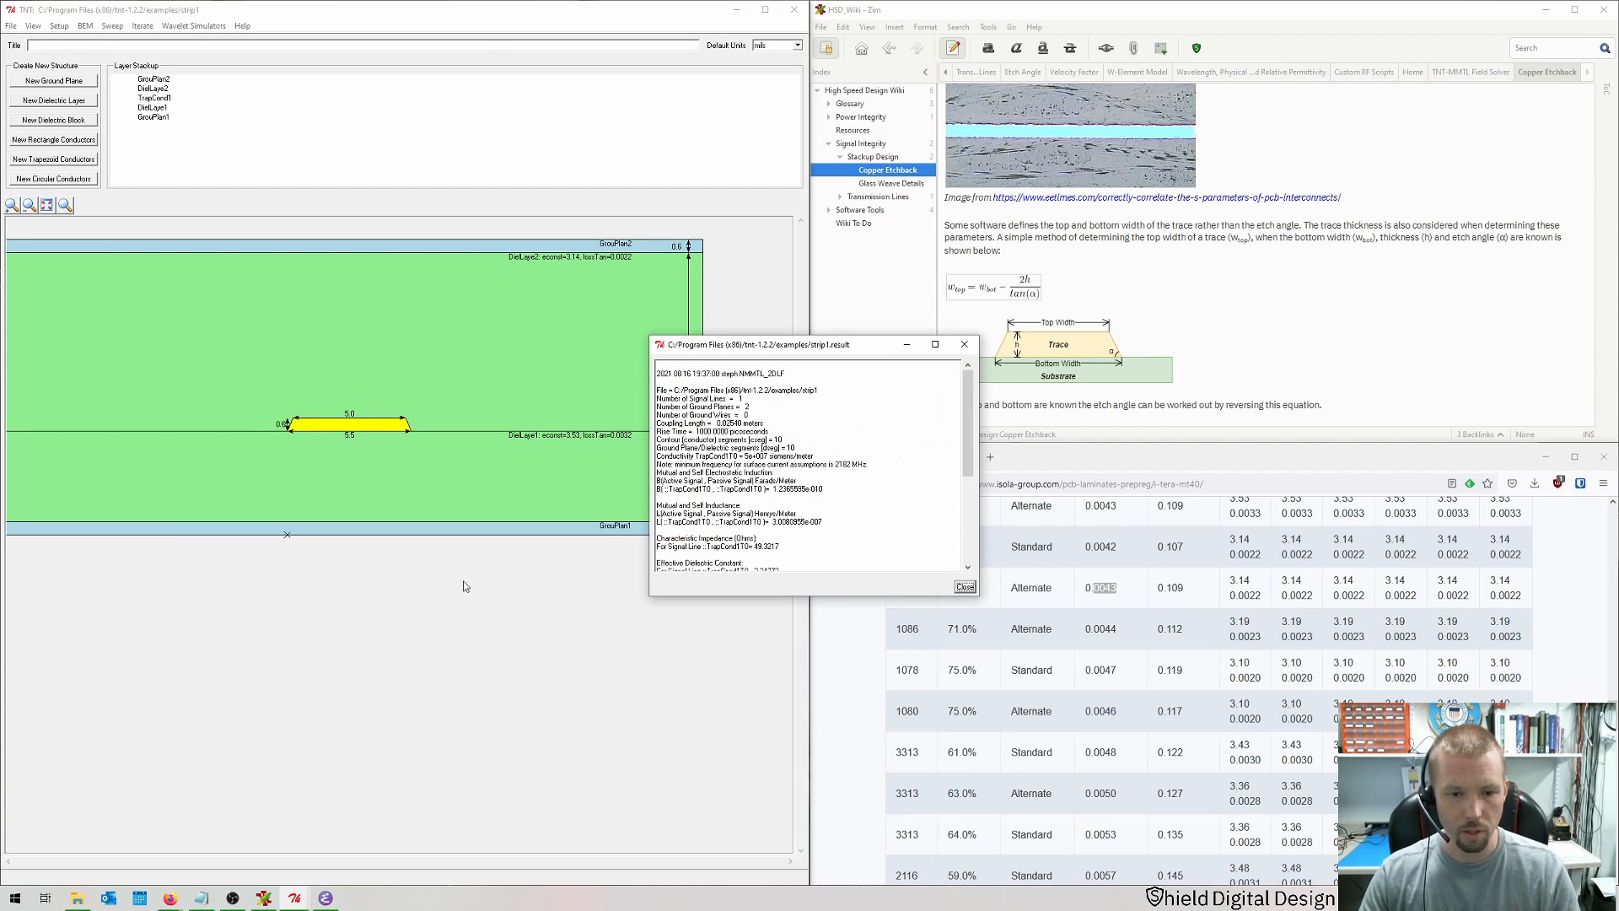
drag(646, 600, 570, 648)
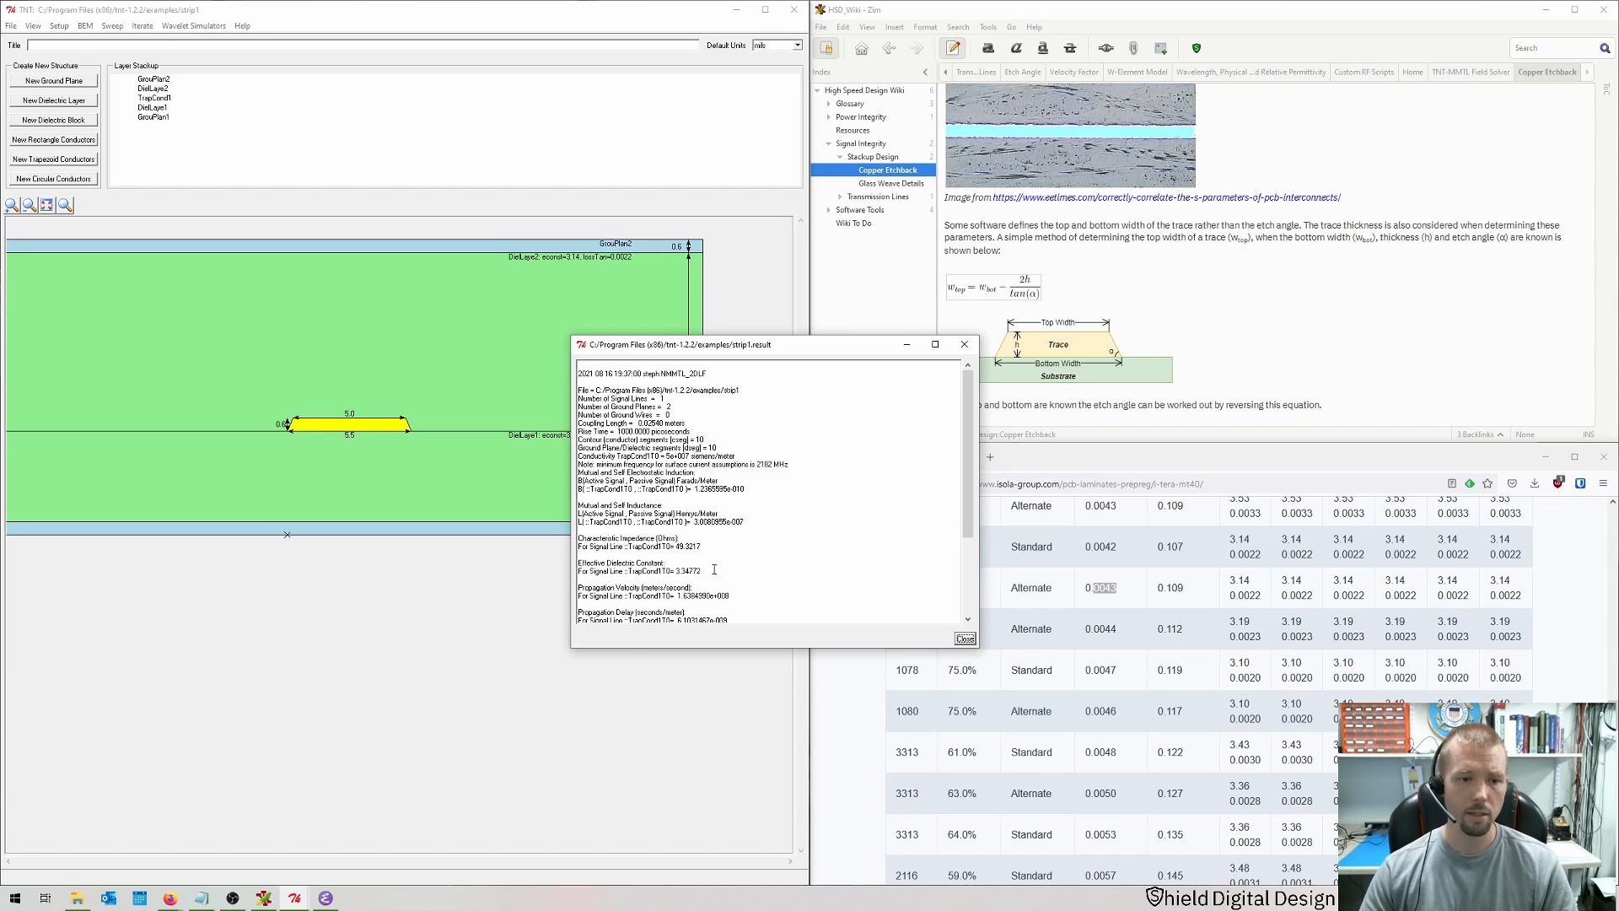
mouse_move(968, 535)
mouse_down()
mouse_move(965, 564)
mouse_move(966, 535)
mouse_up()
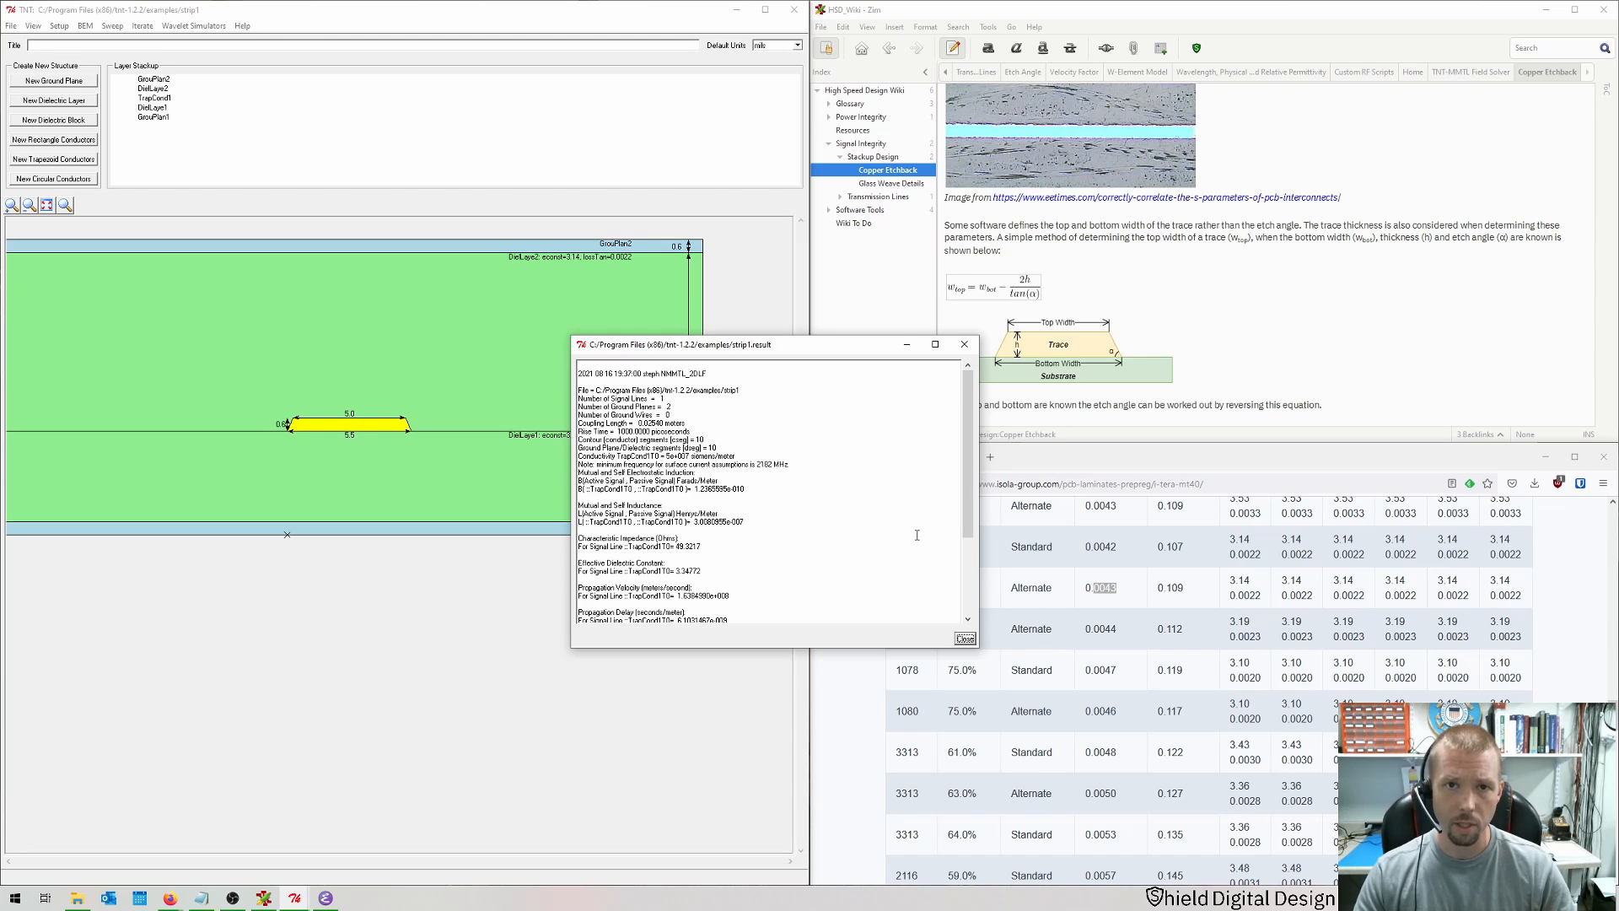
click(965, 638)
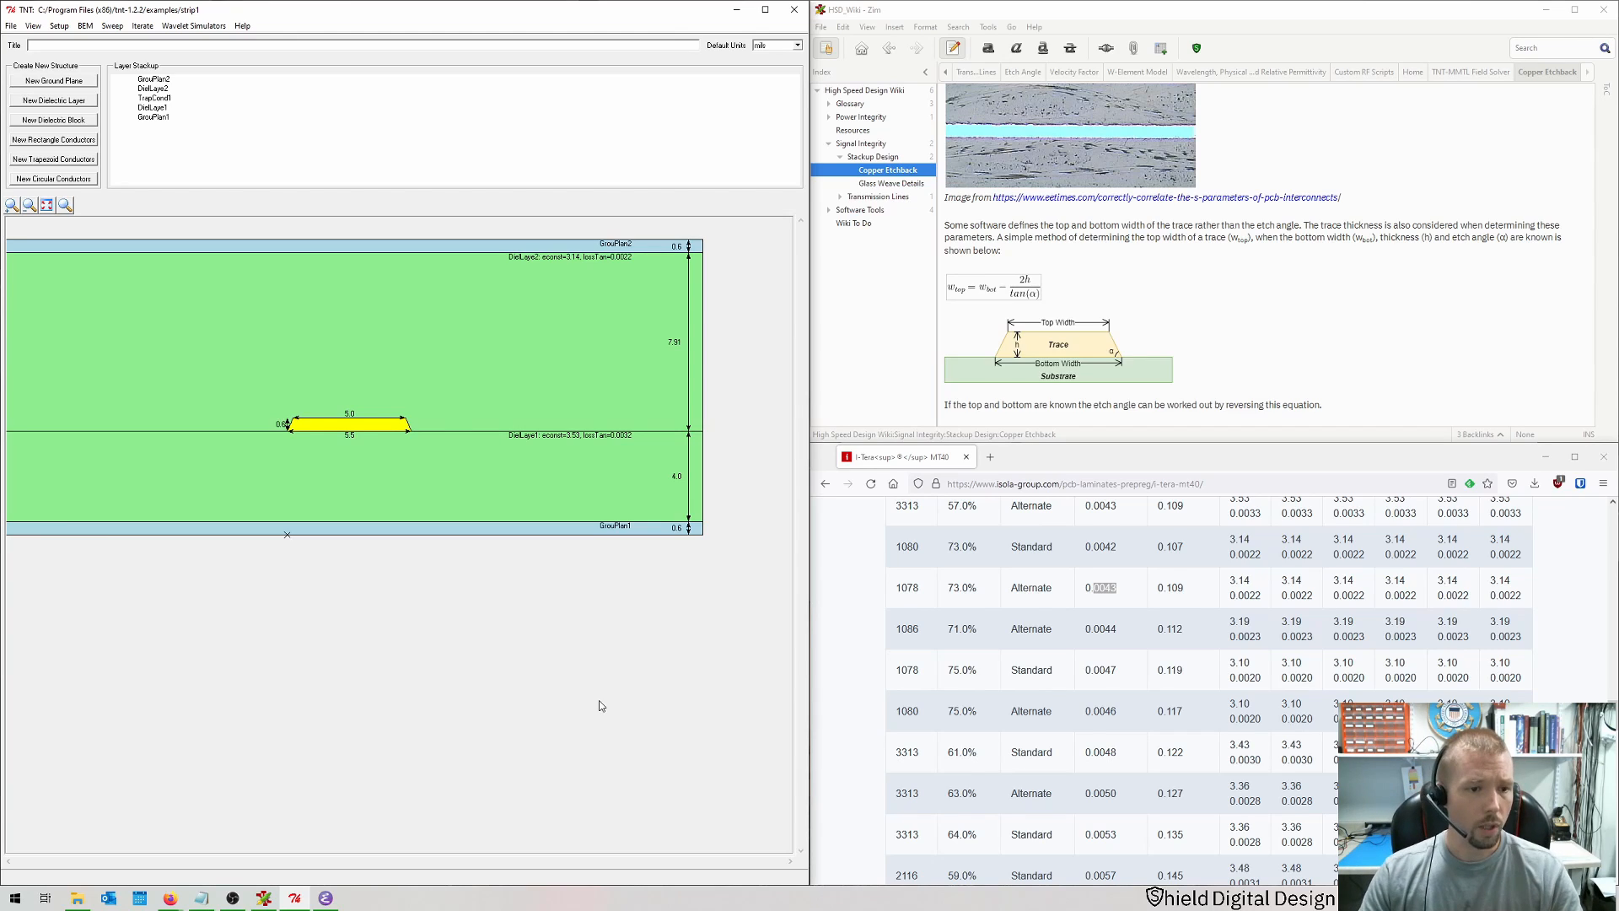
Step: Turn the trace into a pair of two conductors with a 30 pitch and fit the view
double_click(361, 427)
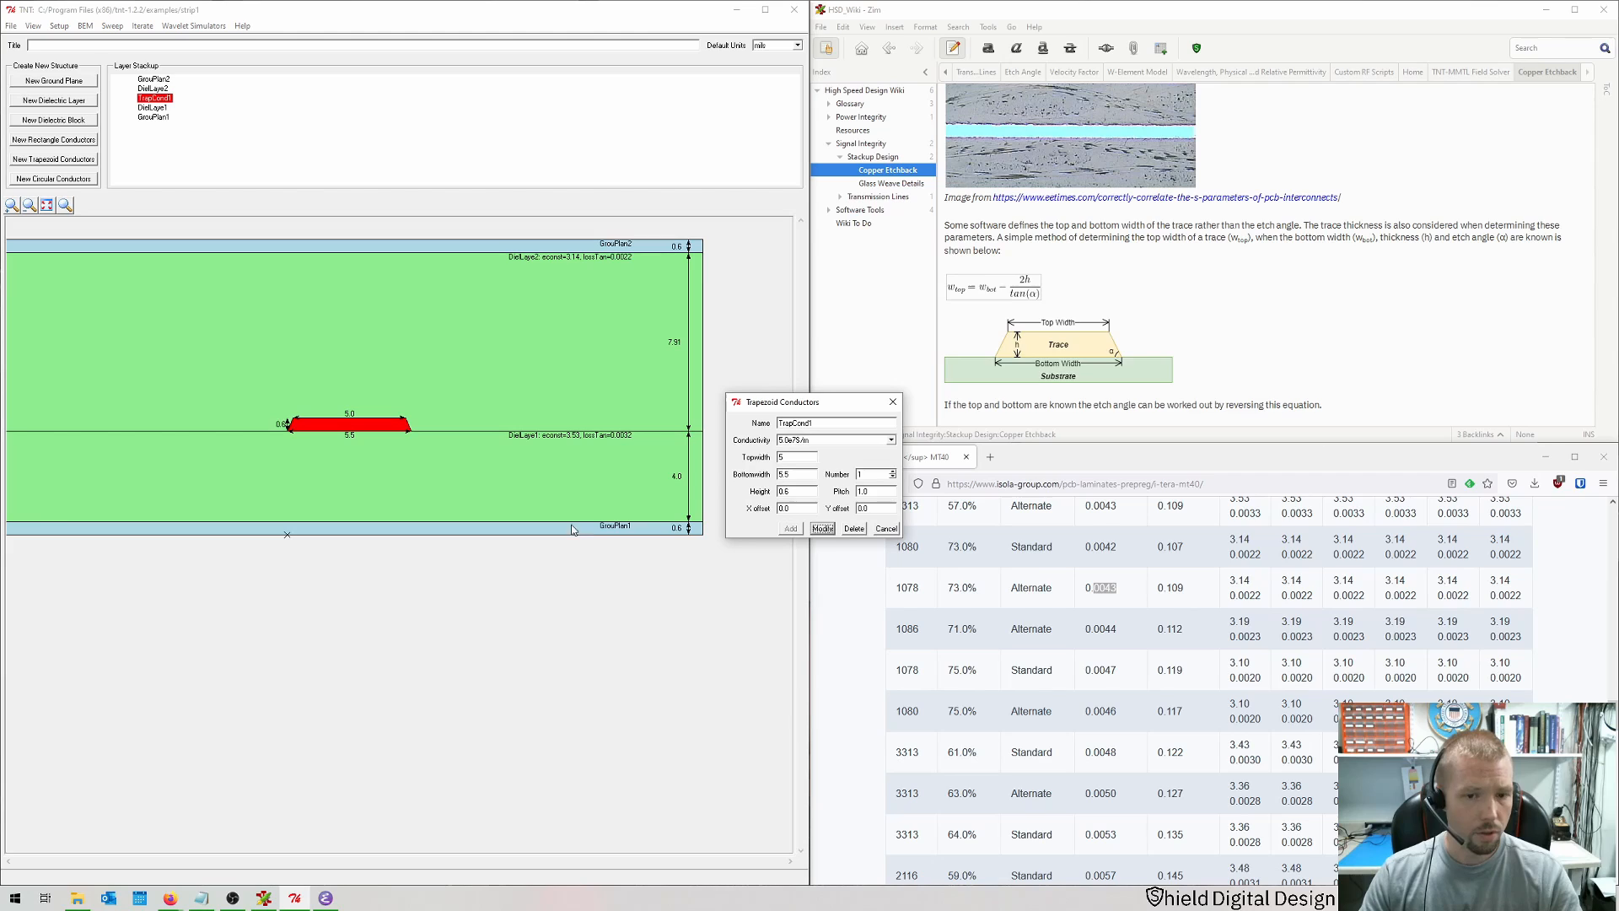
click(893, 471)
drag(872, 492, 824, 496)
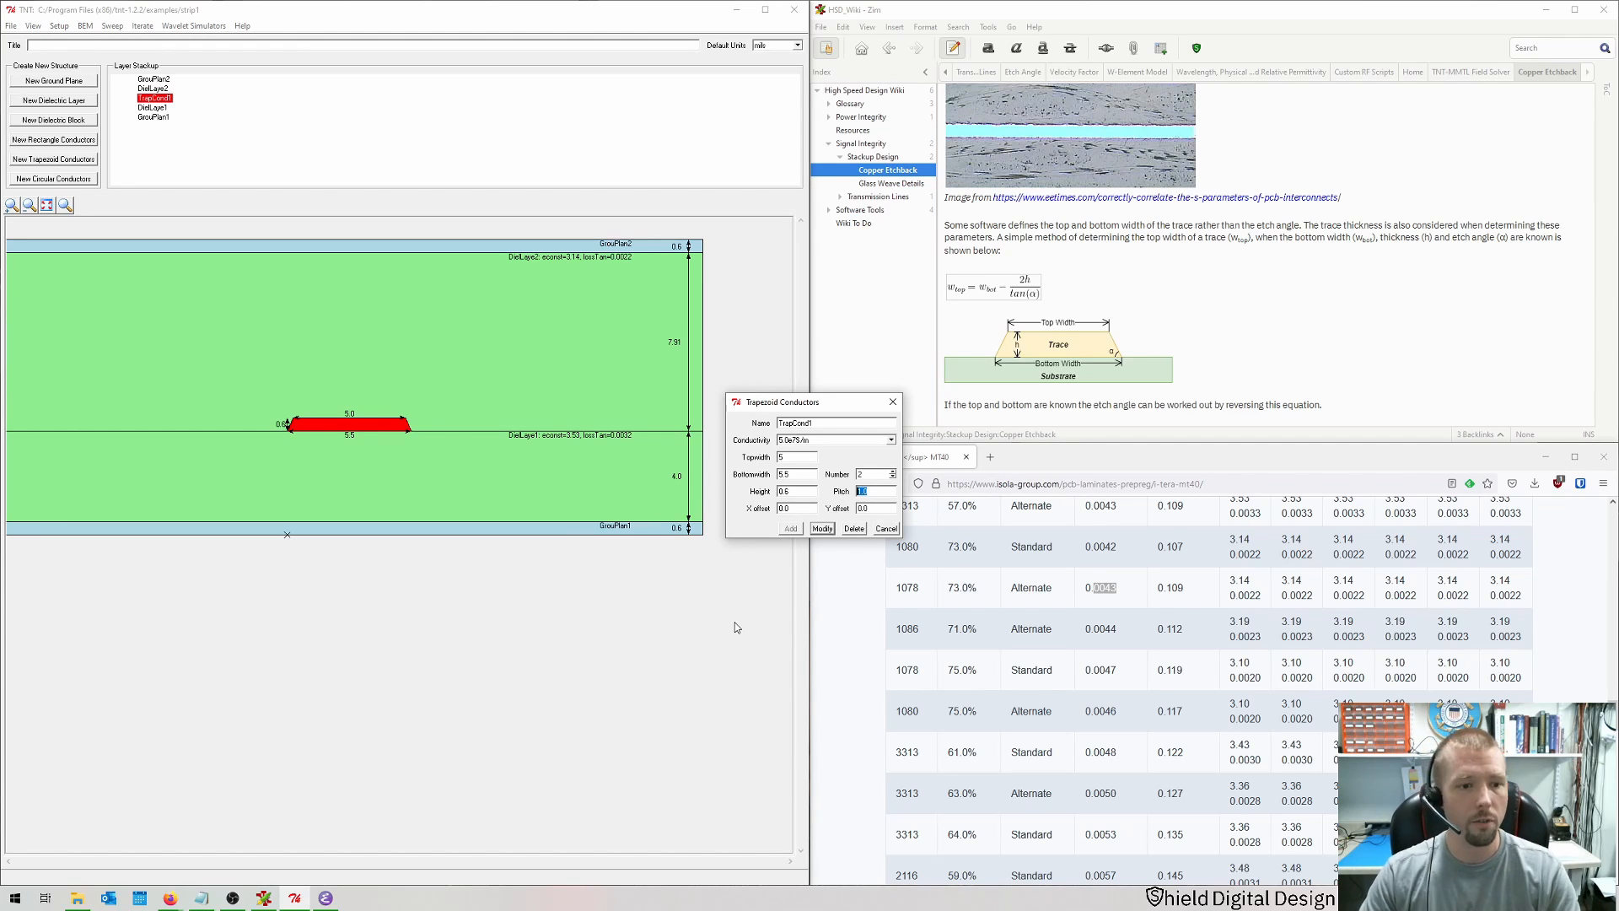
text(30)
key(Return)
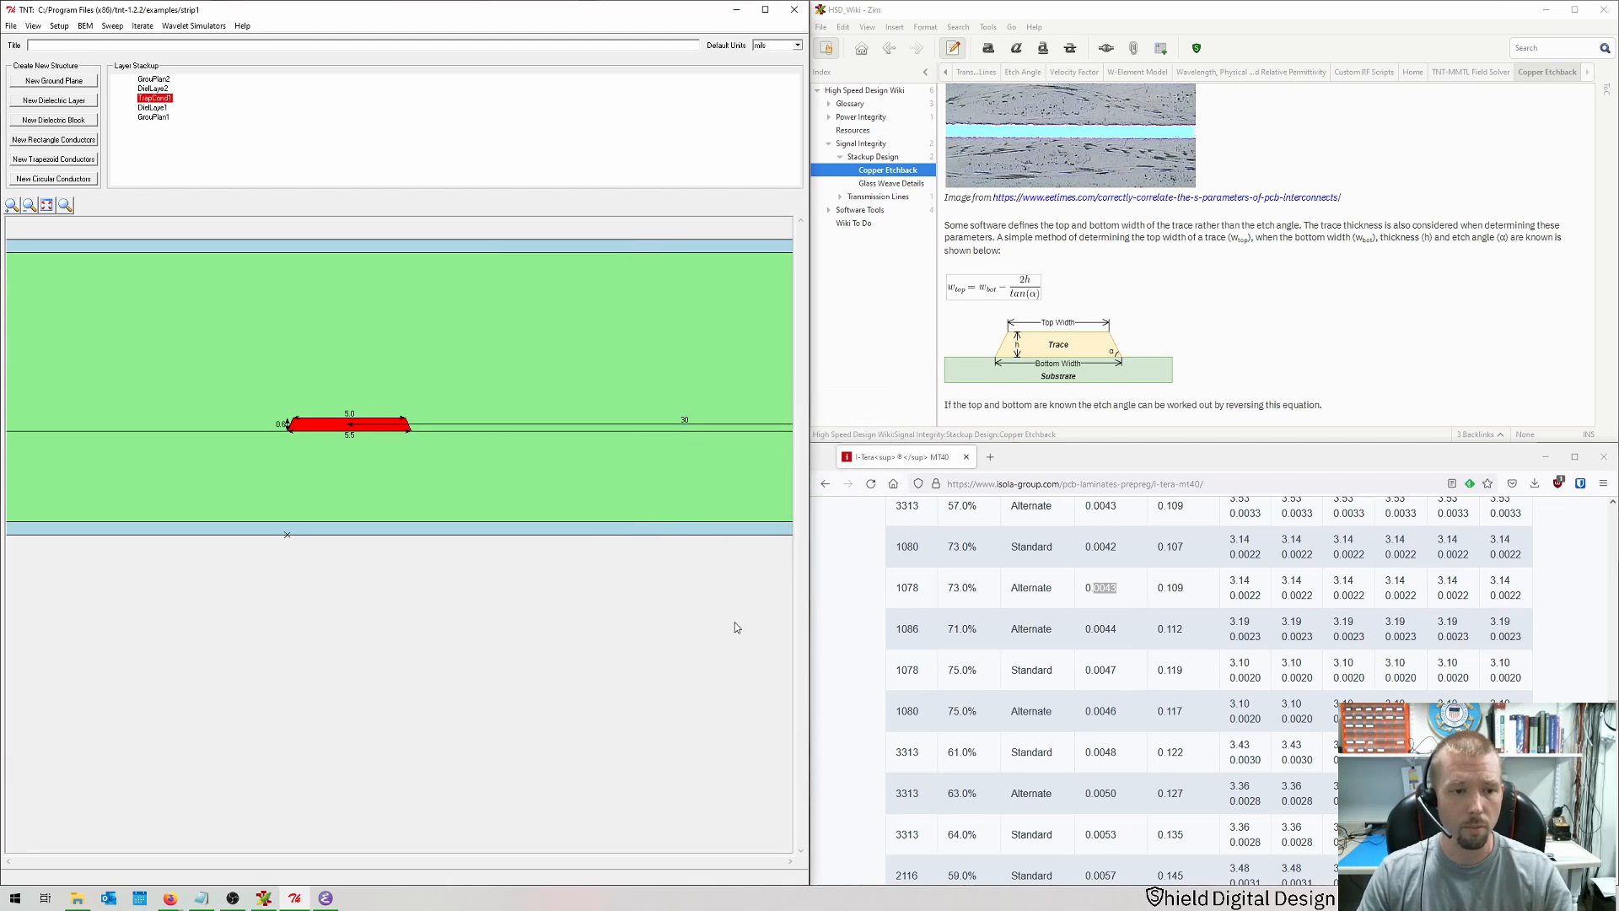
click(44, 209)
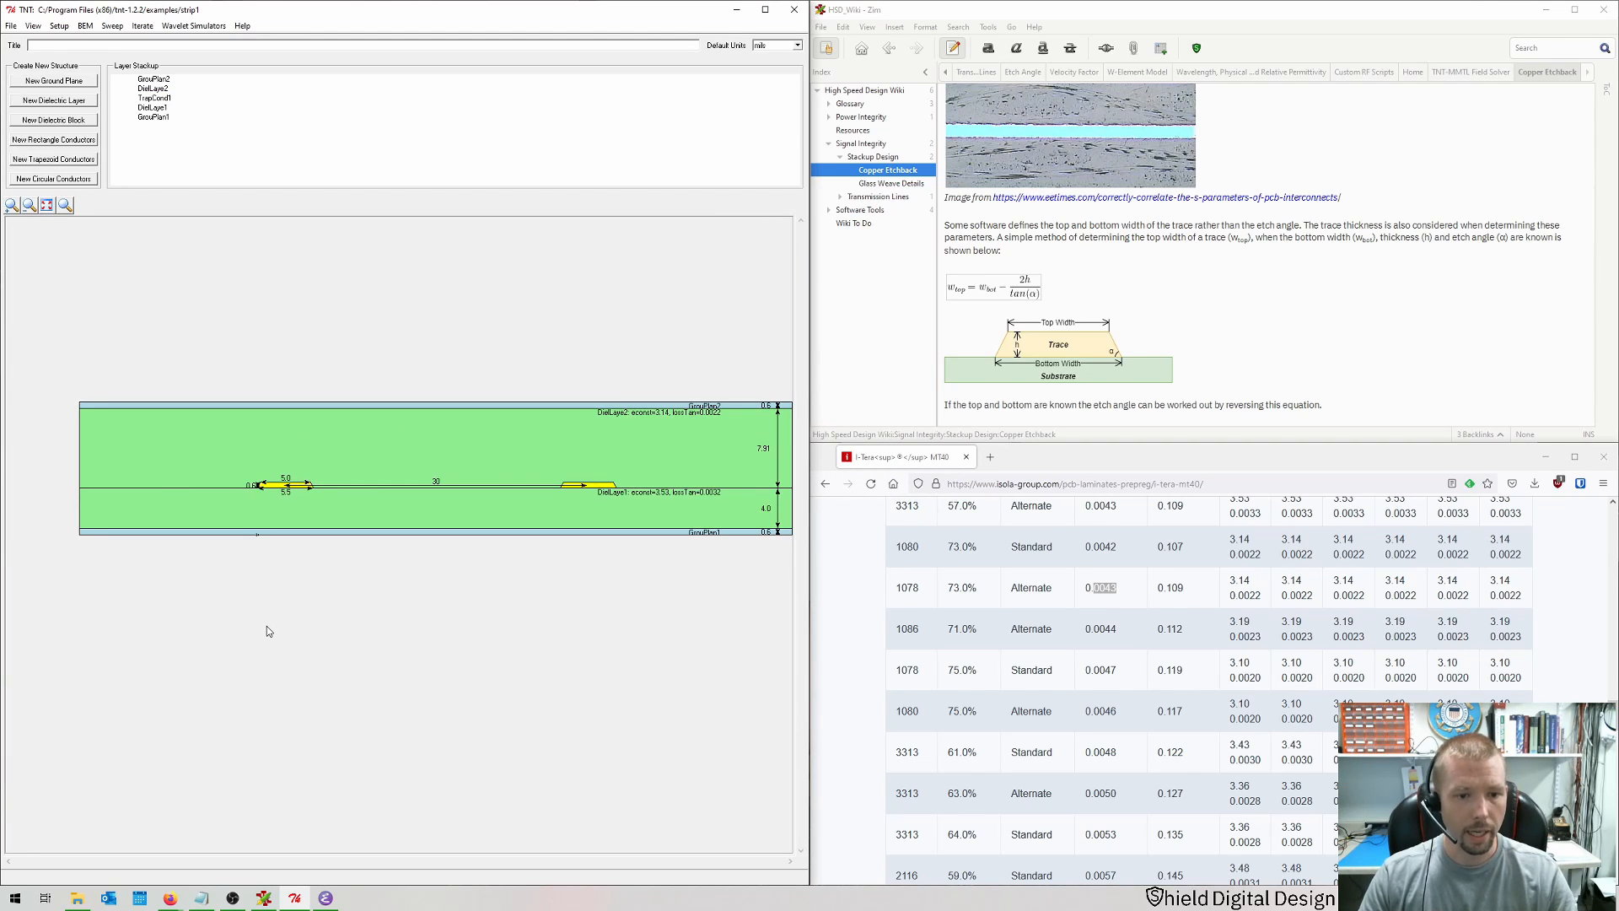
Step: Run the BEM MMTL simulation for the trace pair and review the odd and even mode impedance results
key(ctrl+r)
key(Return)
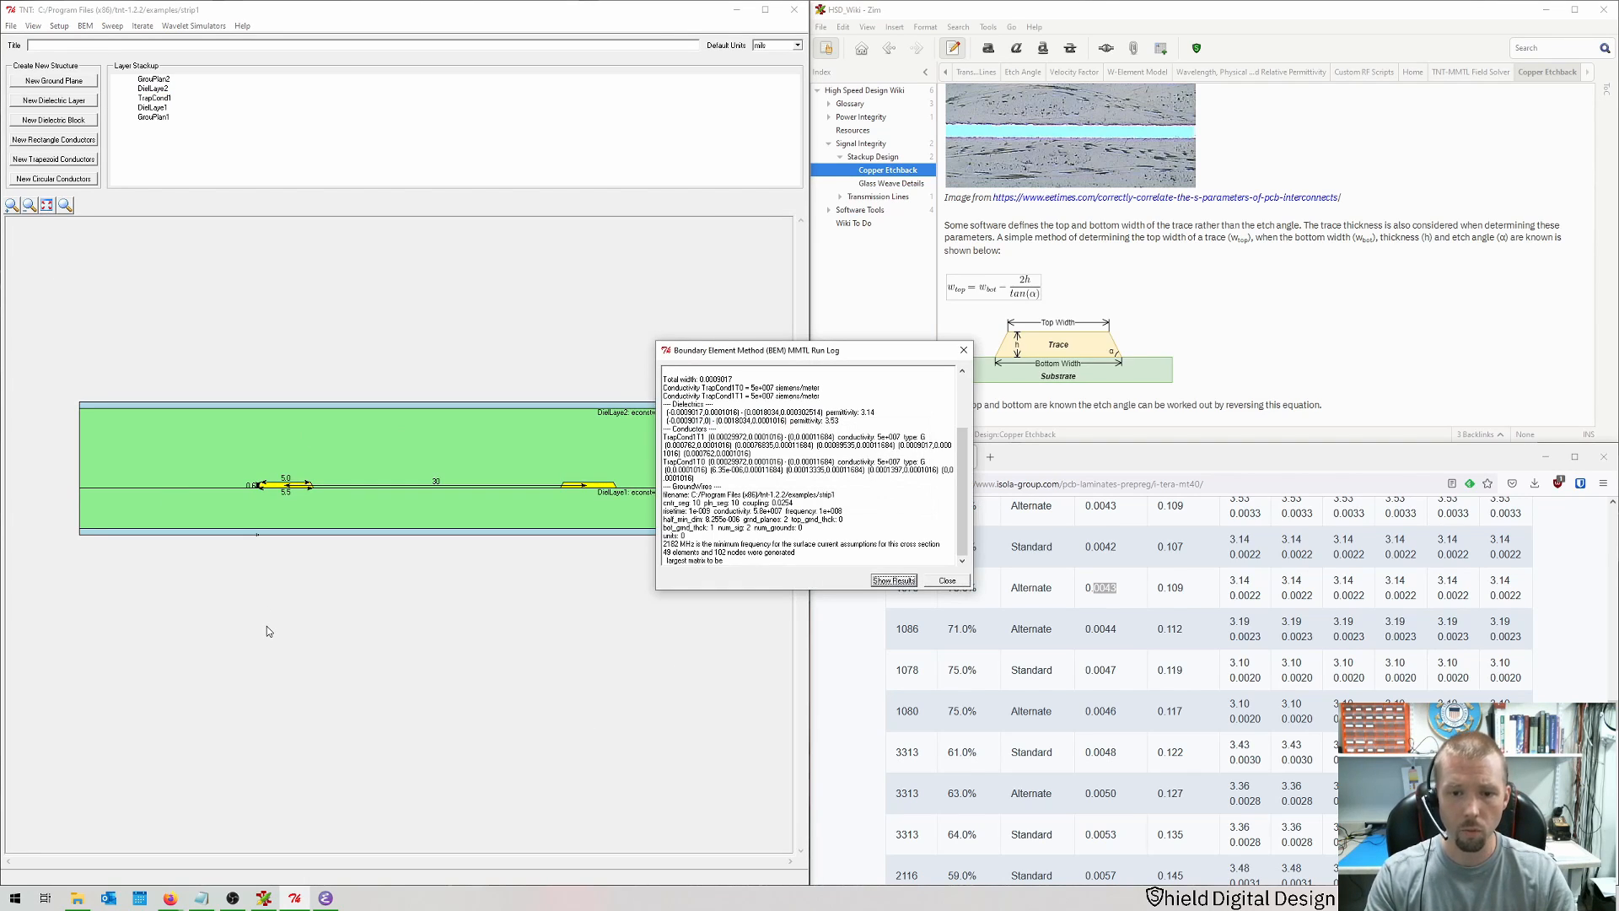
key(Return)
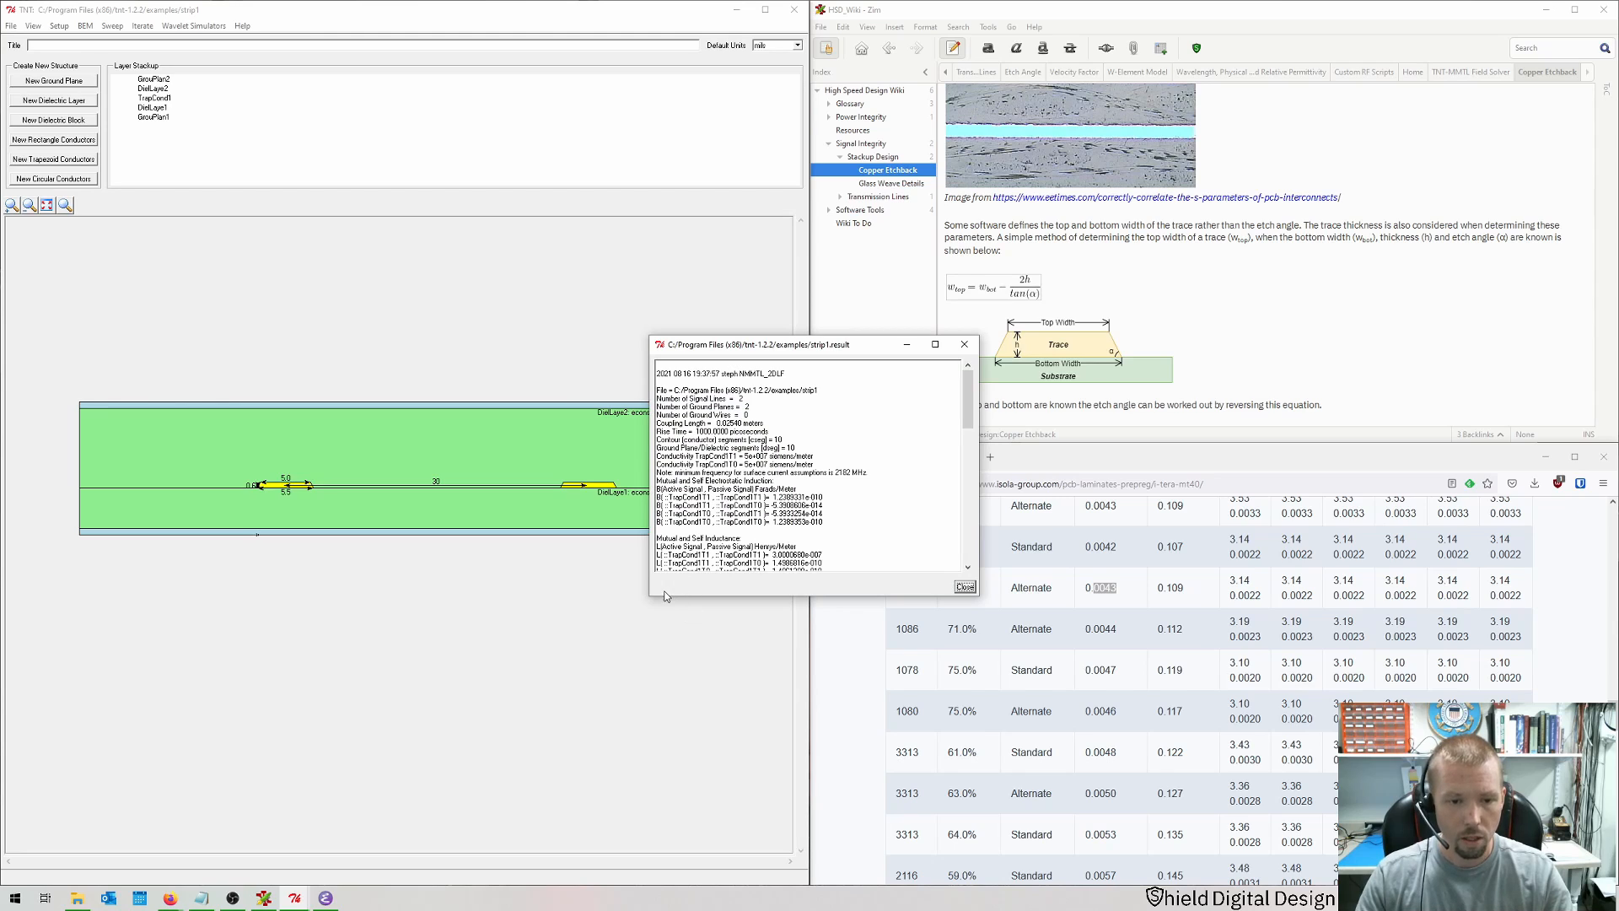
drag(642, 599, 391, 722)
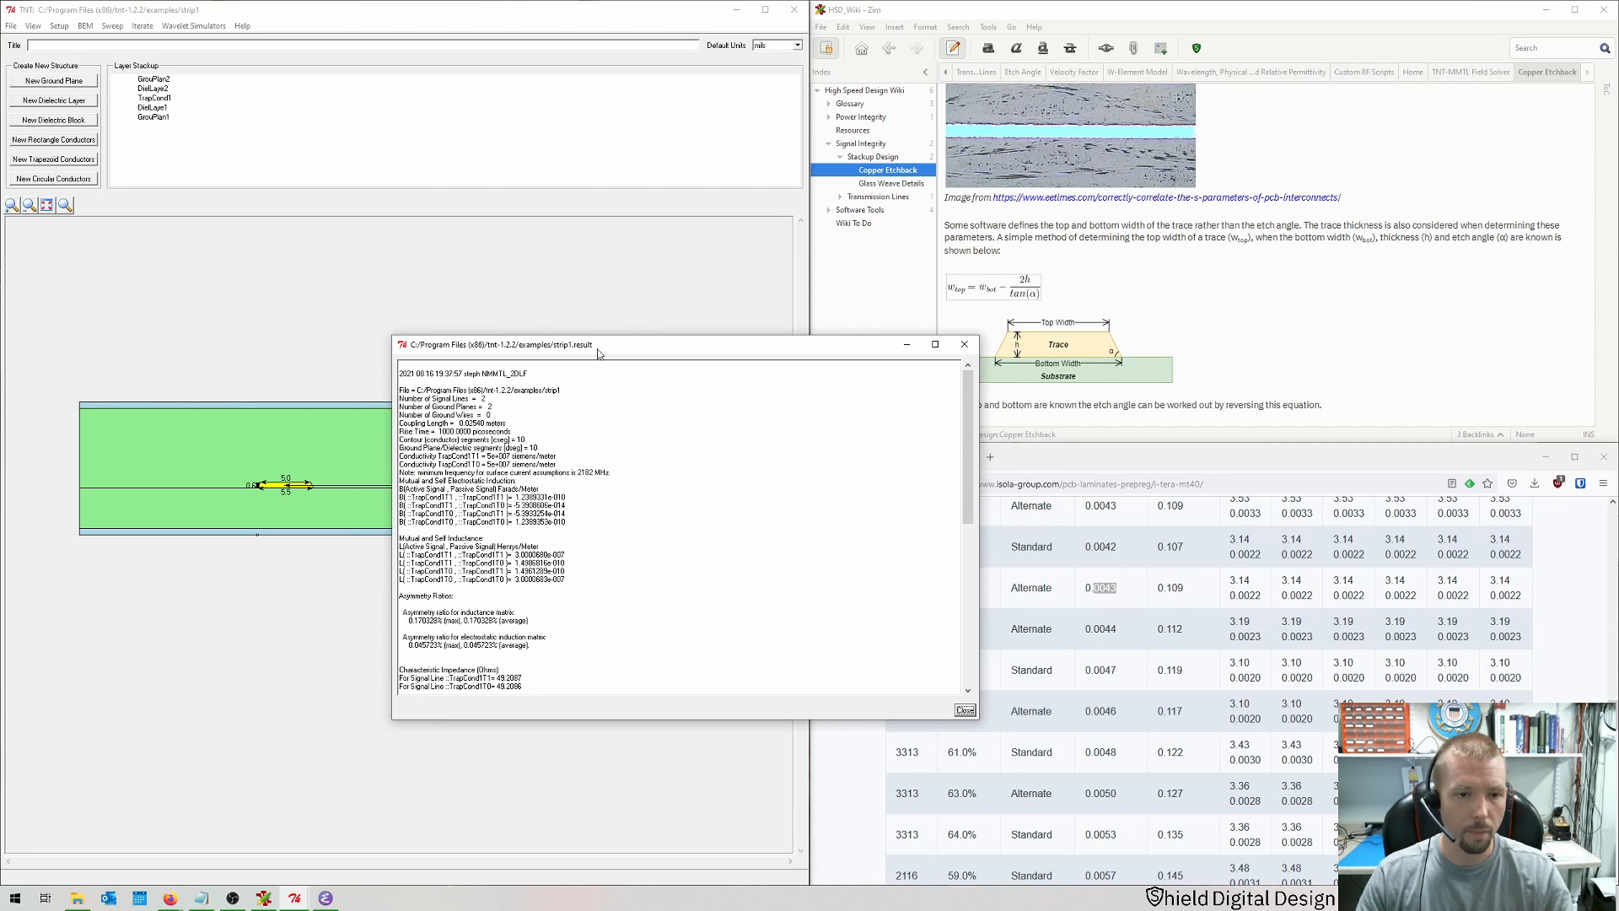
drag(595, 346, 387, 187)
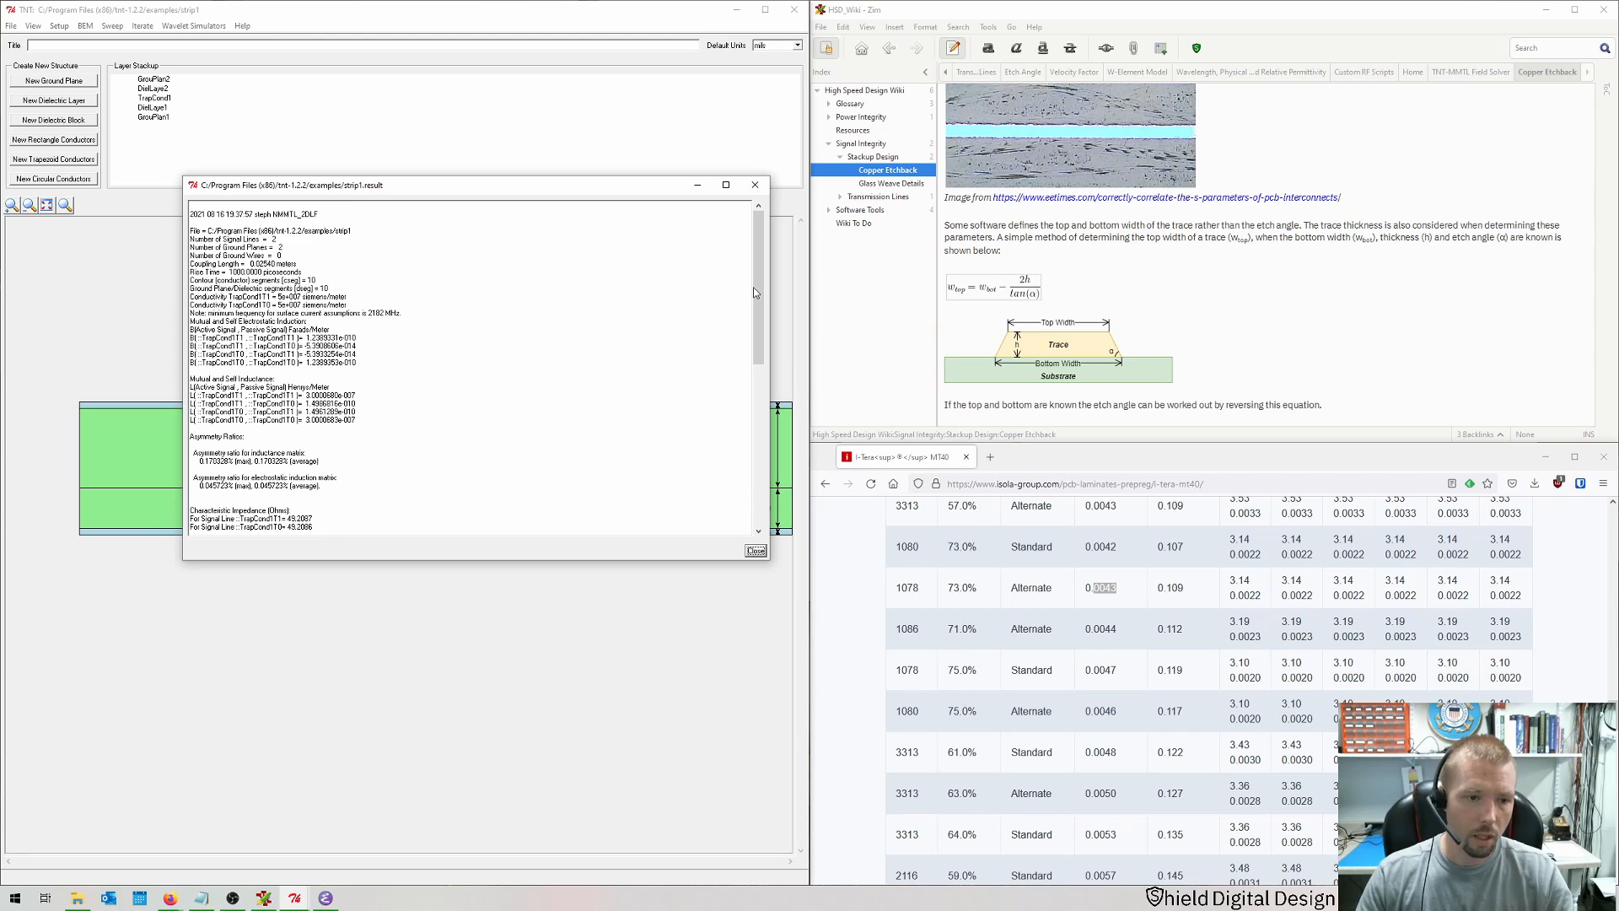
scroll(755, 292, down, 7)
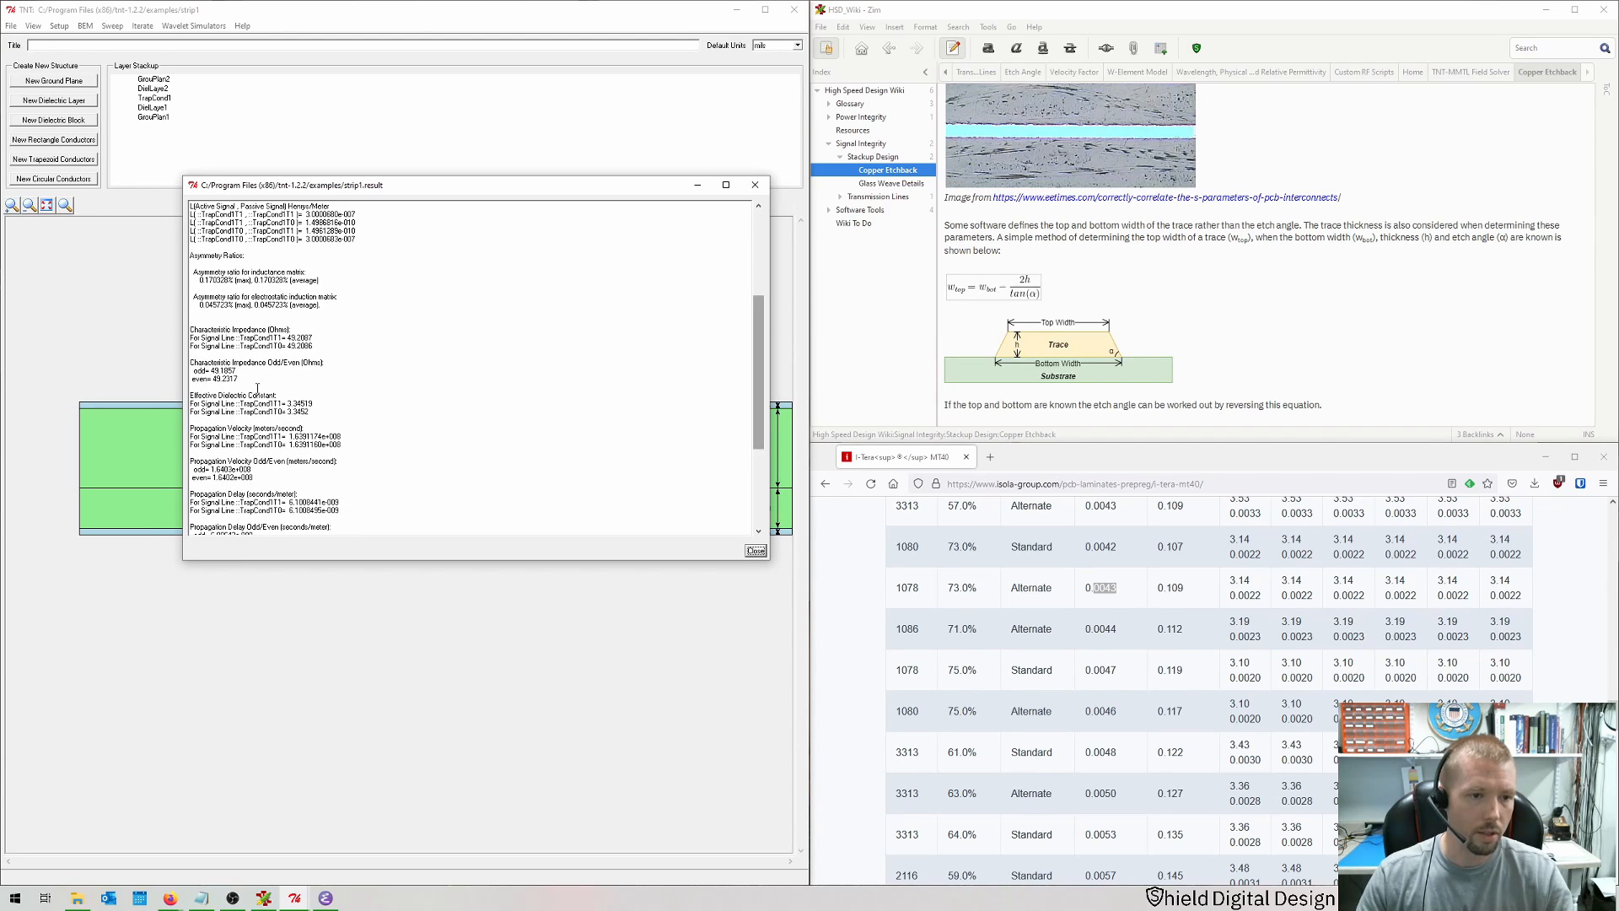
click(242, 380)
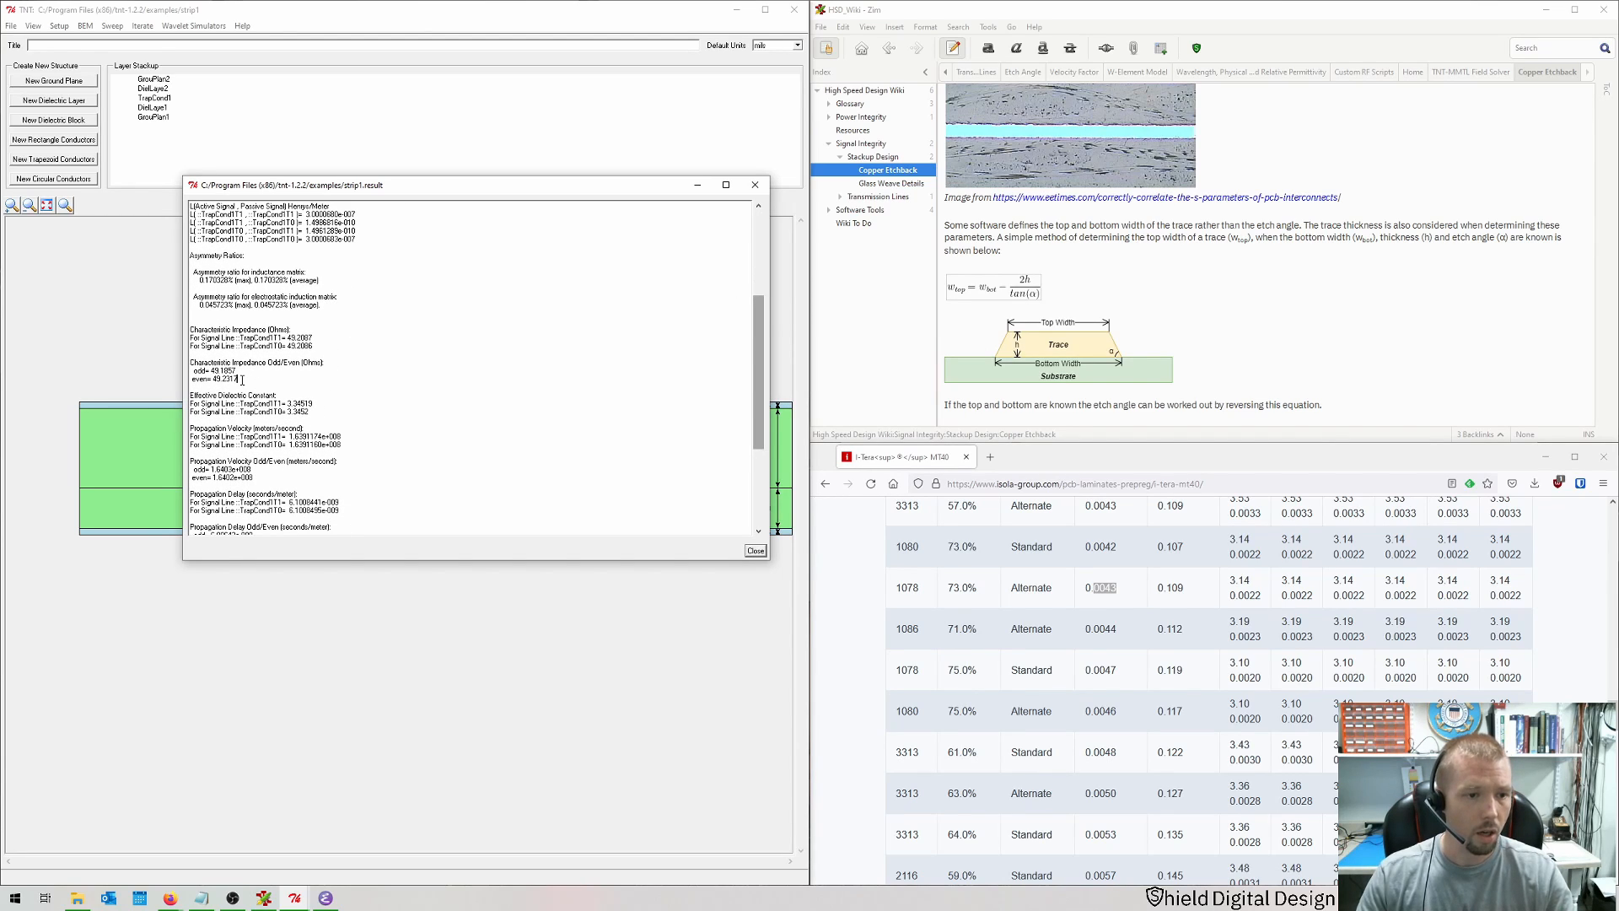
mouse_move(242, 381)
mouse_down()
mouse_move(191, 370)
mouse_move(213, 371)
mouse_up()
click(237, 369)
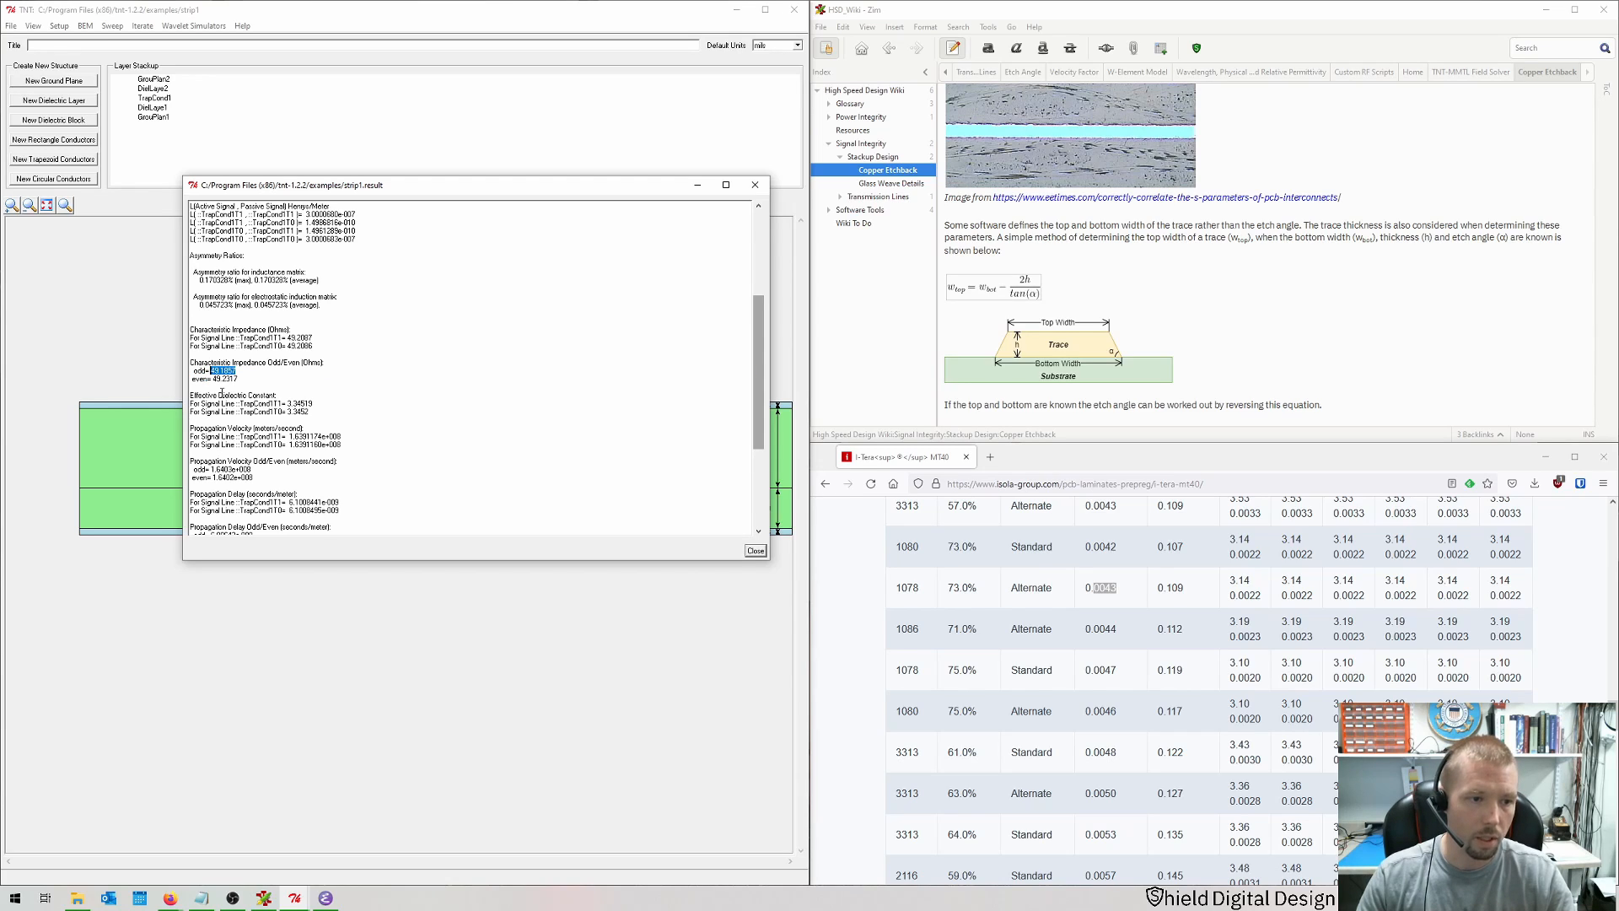
click(231, 384)
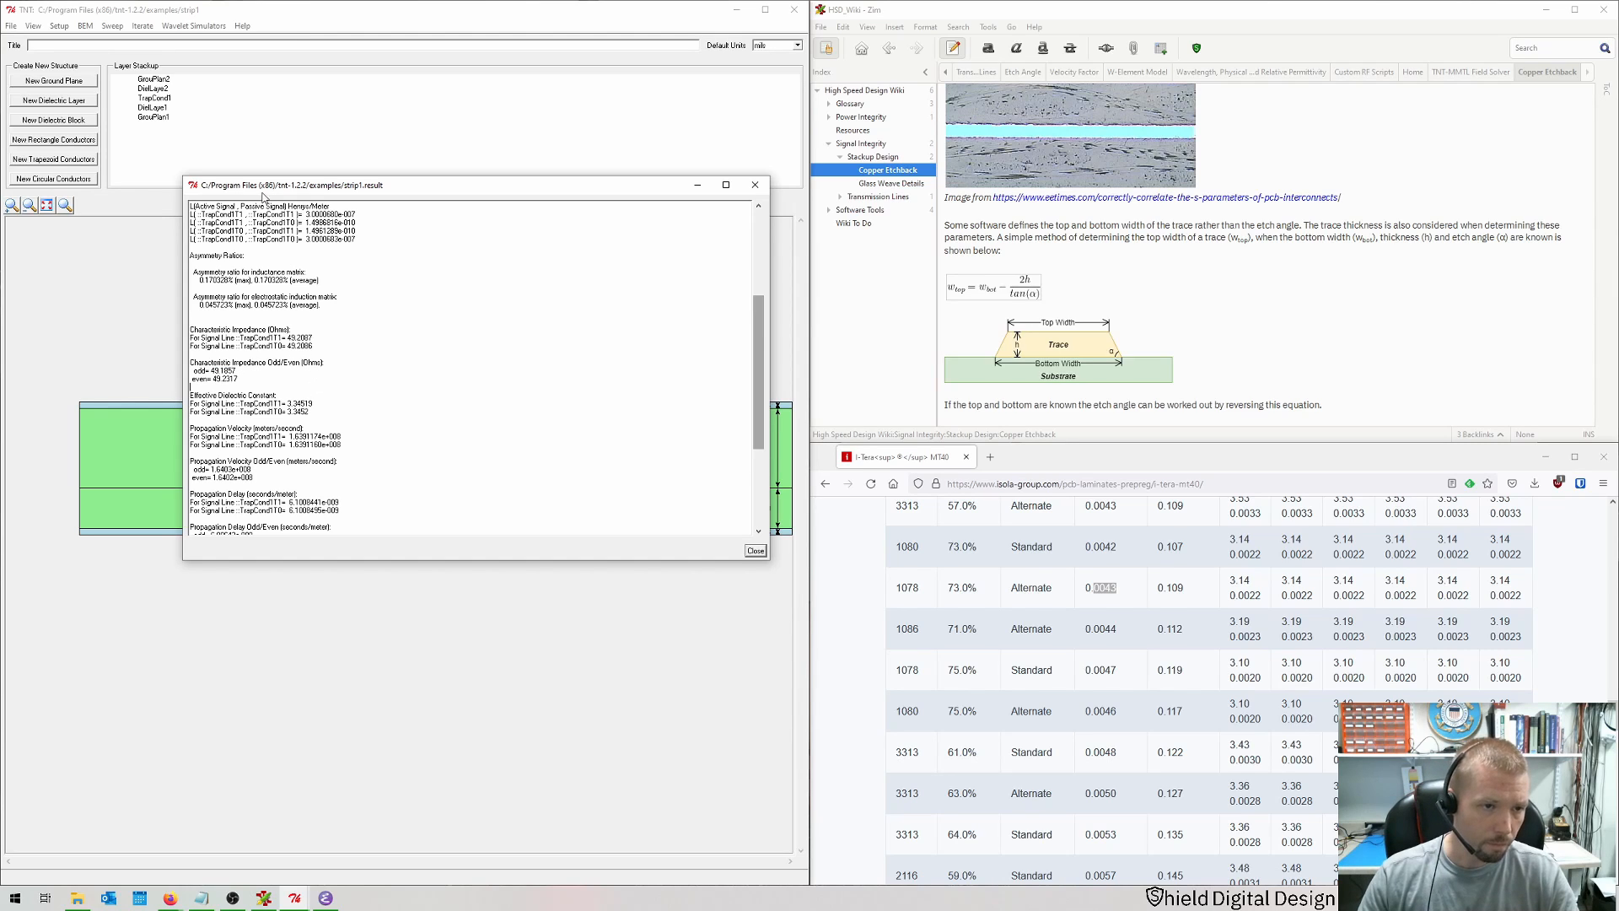
drag(268, 195, 876, 294)
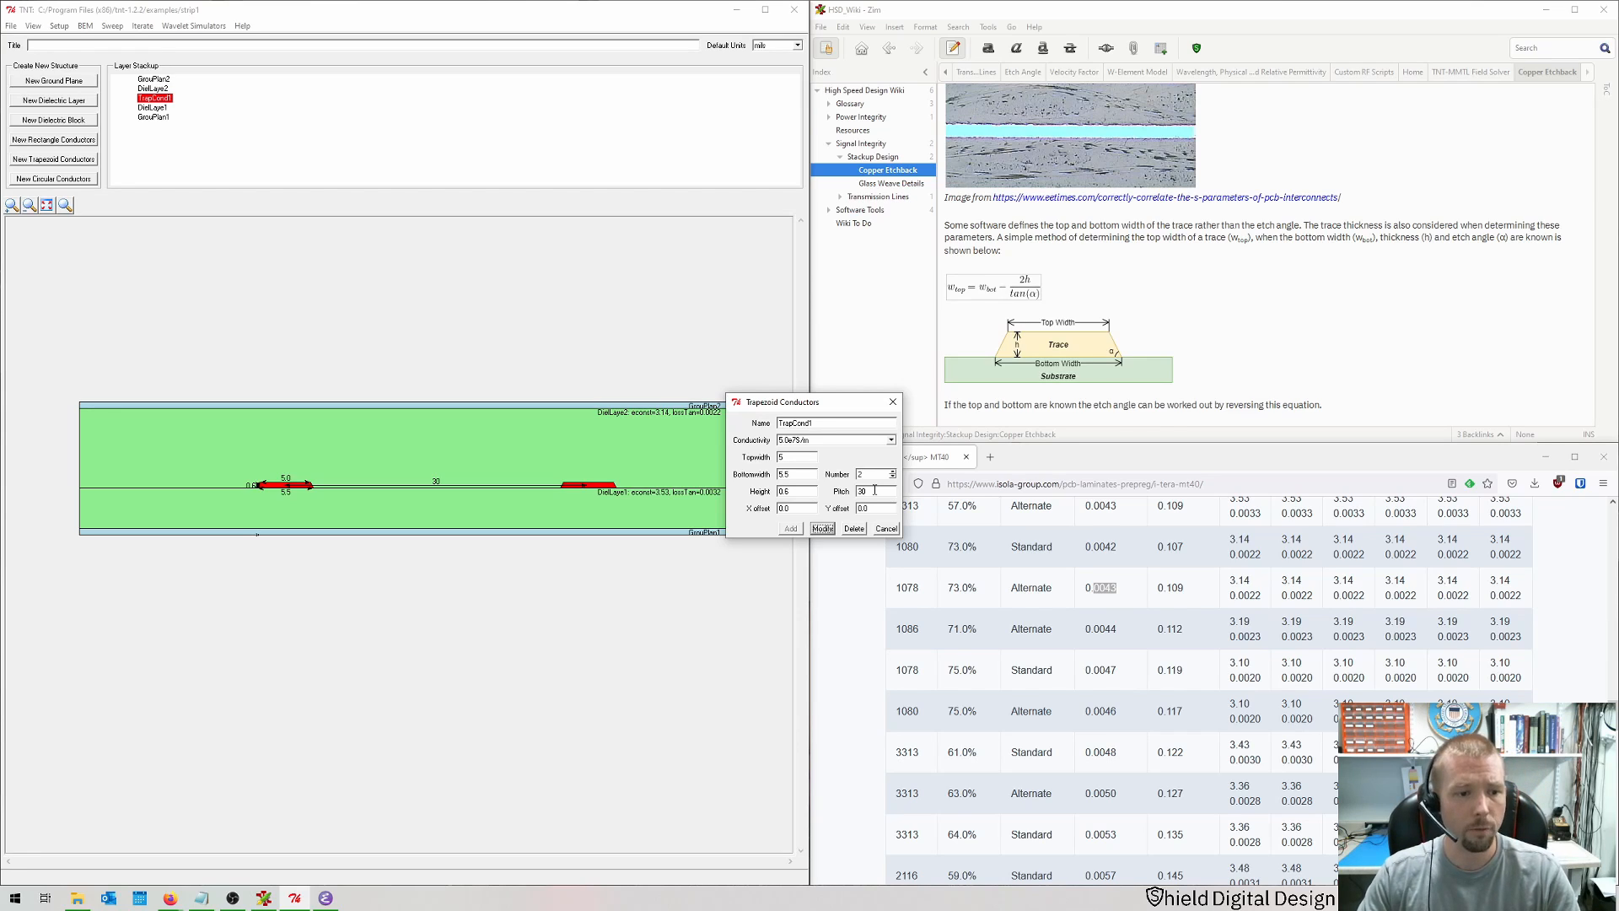
Step: Set the trace pair's pitch to 14, bottom width to 5 and top width to 4.5, then fit the view
double_click(875, 490)
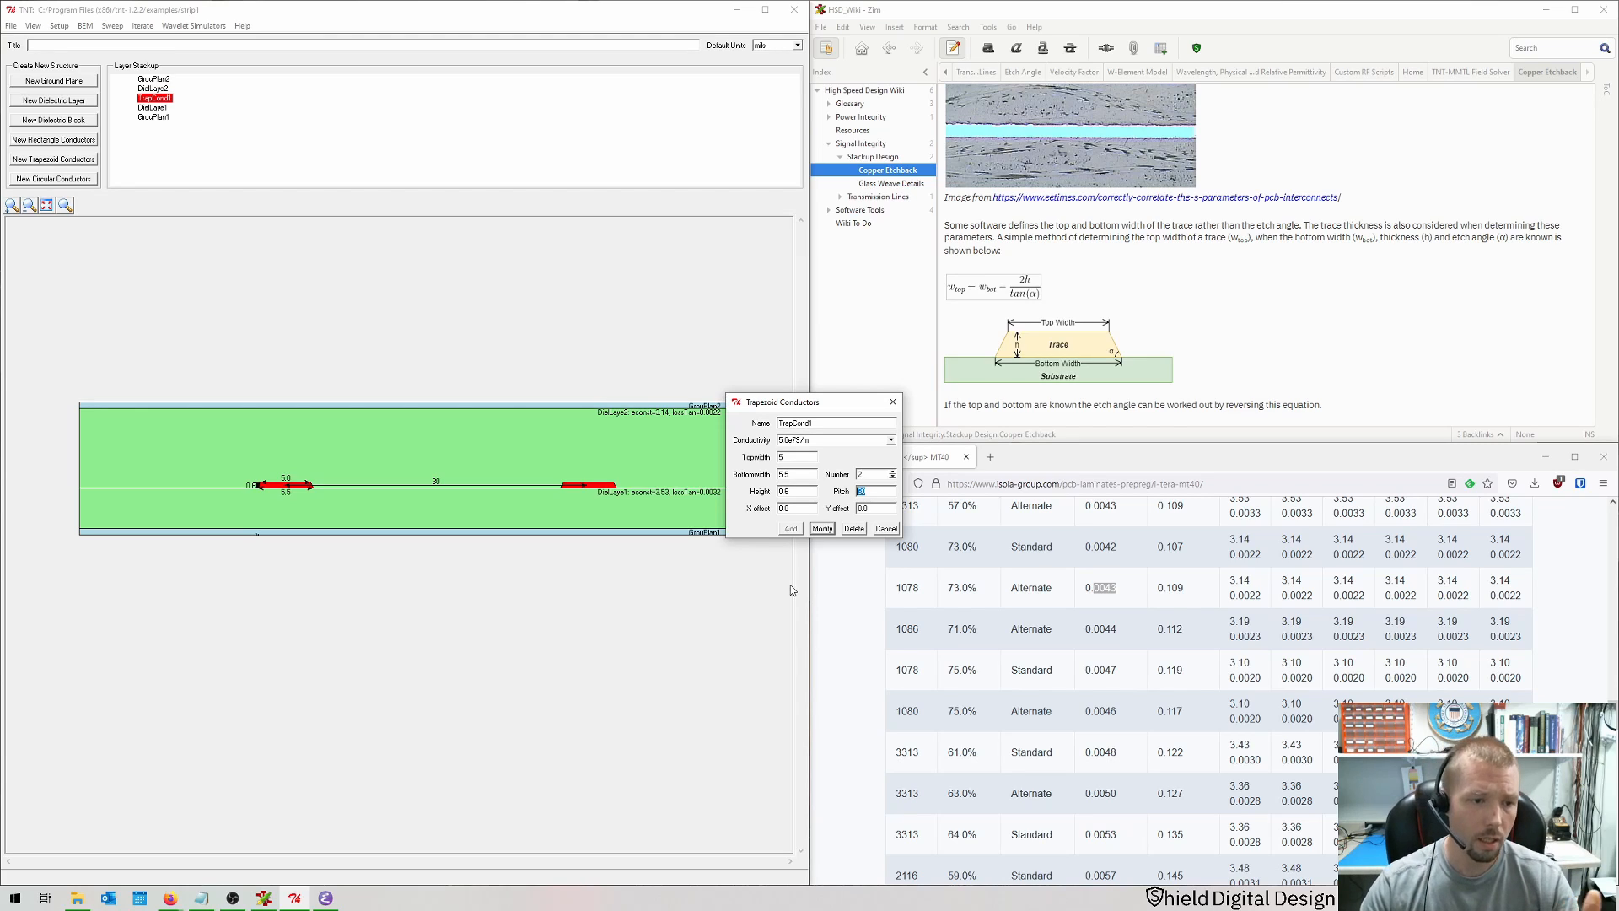
text(5)
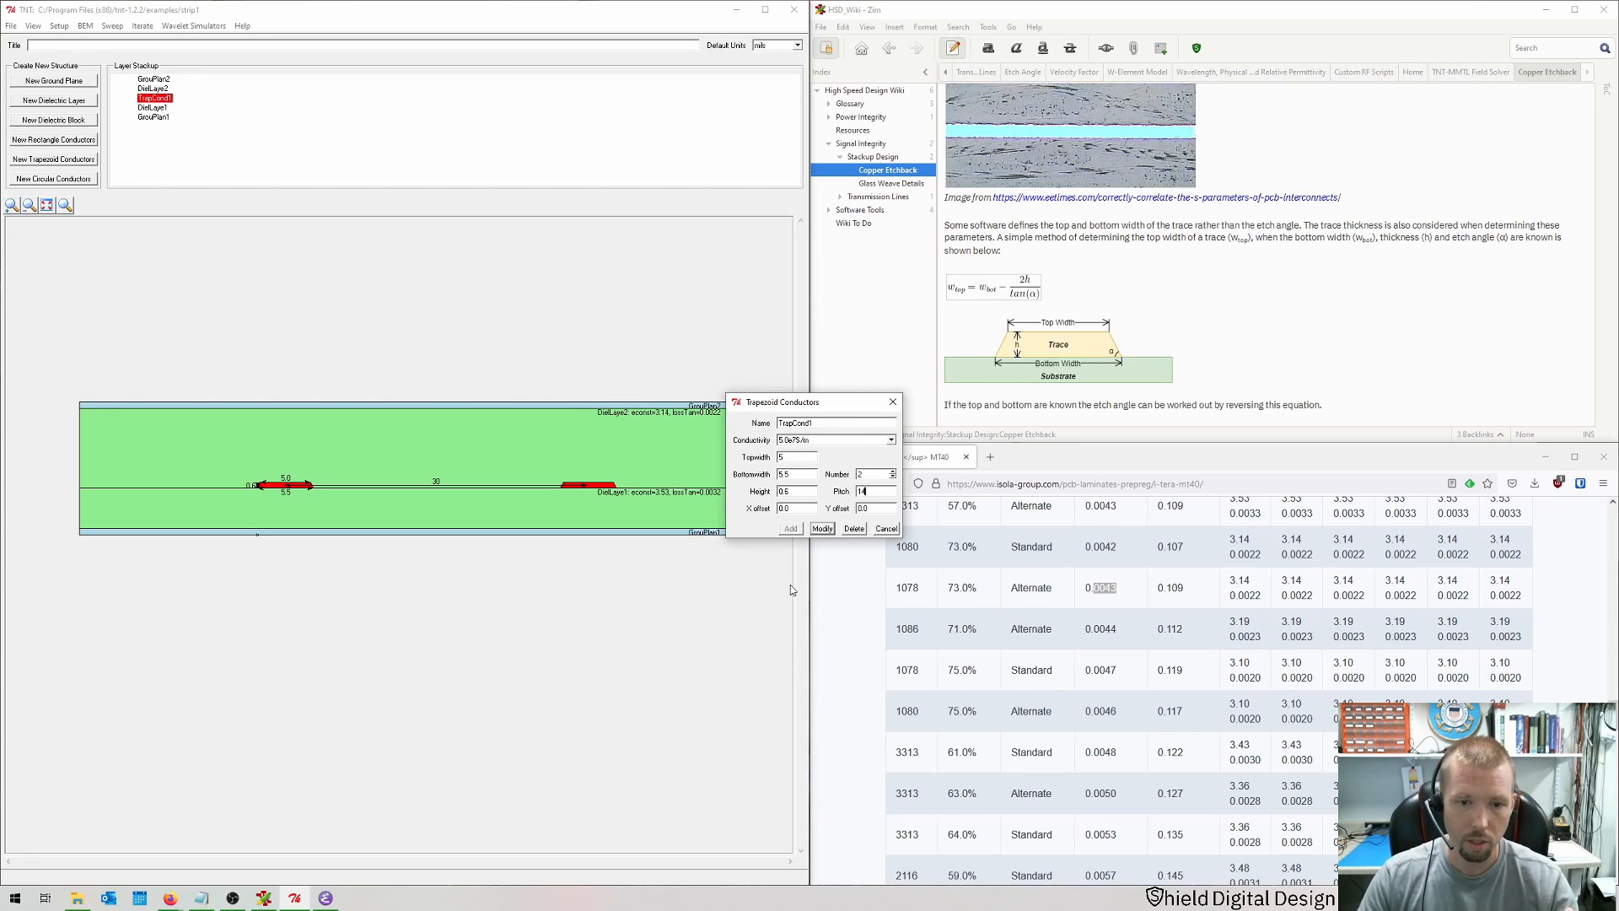
text(4)
double_click(804, 475)
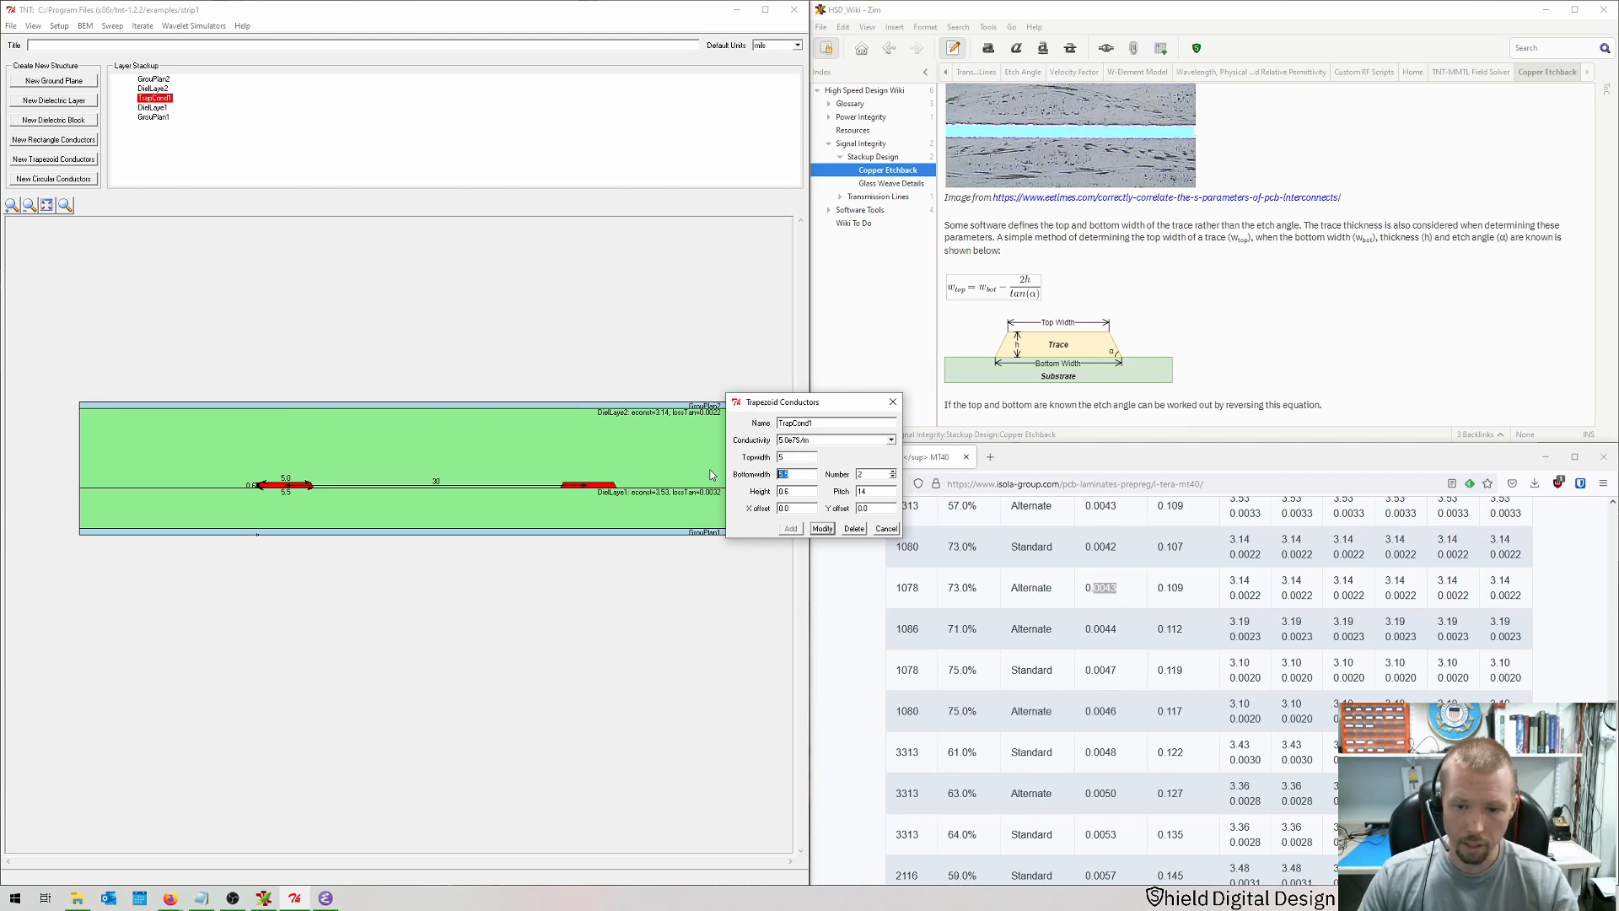
text(5)
key(shift+Tab)
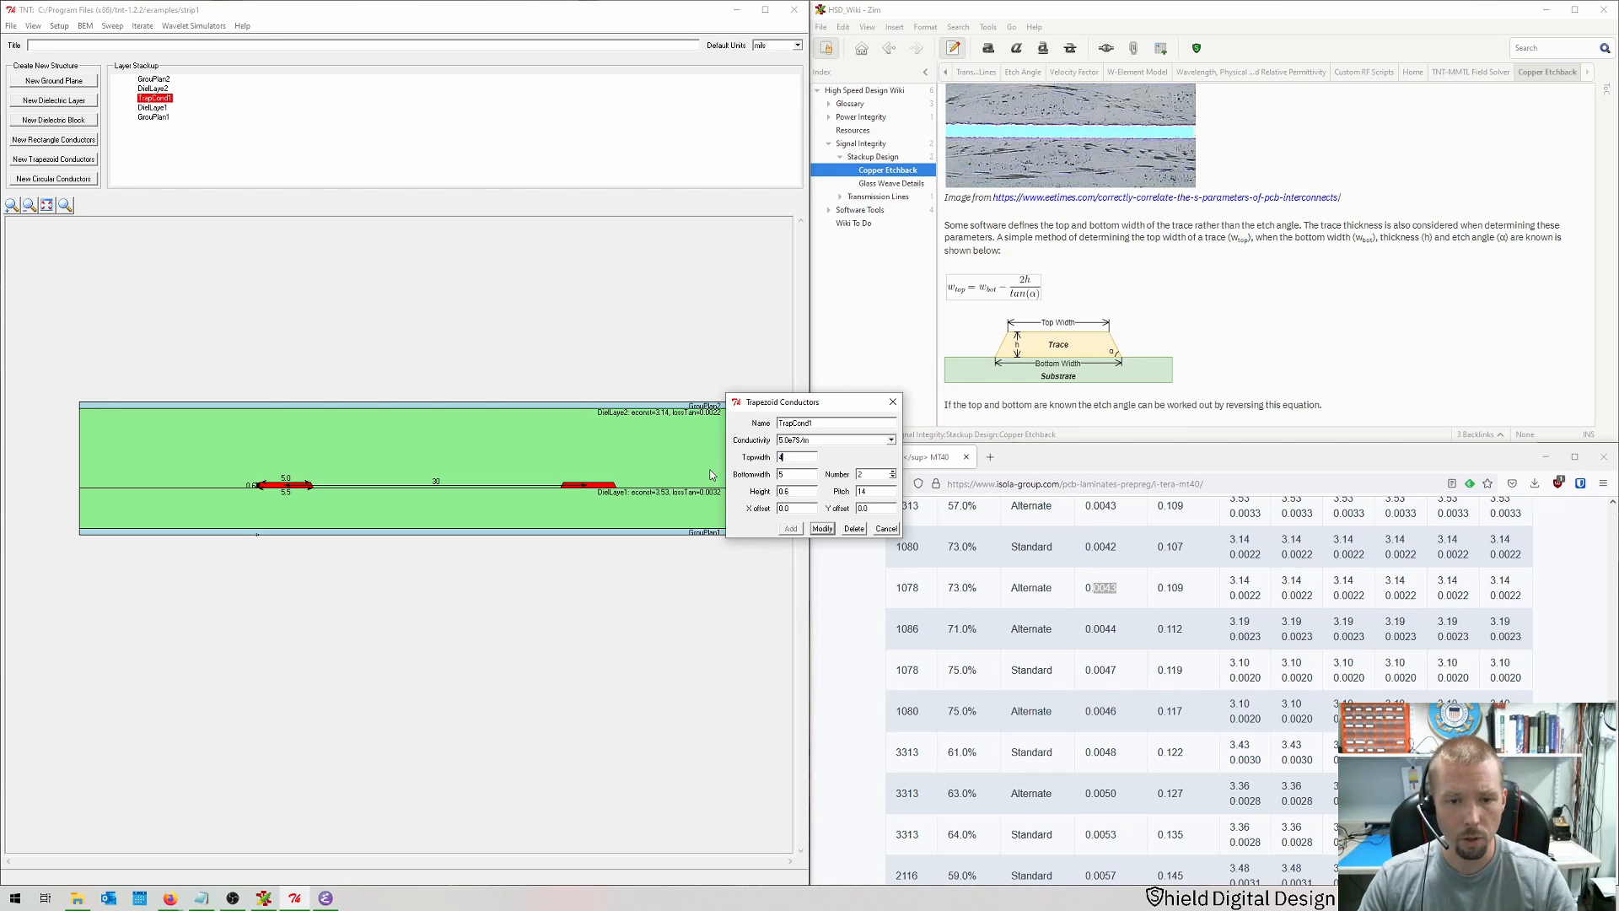
text(4.5)
key(Return)
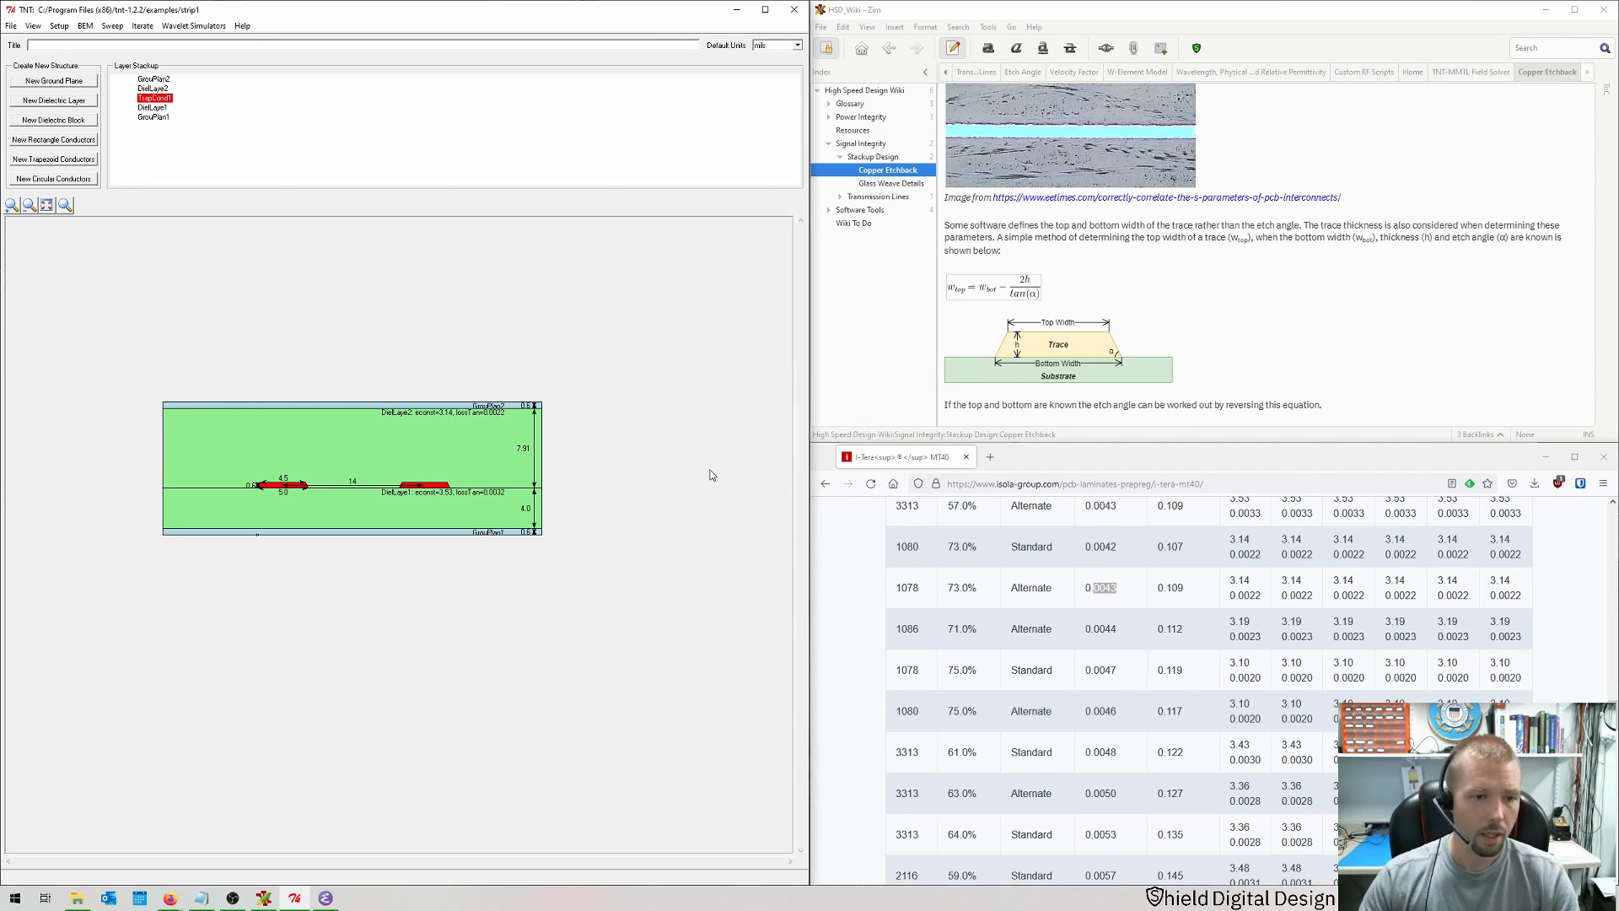
click(47, 205)
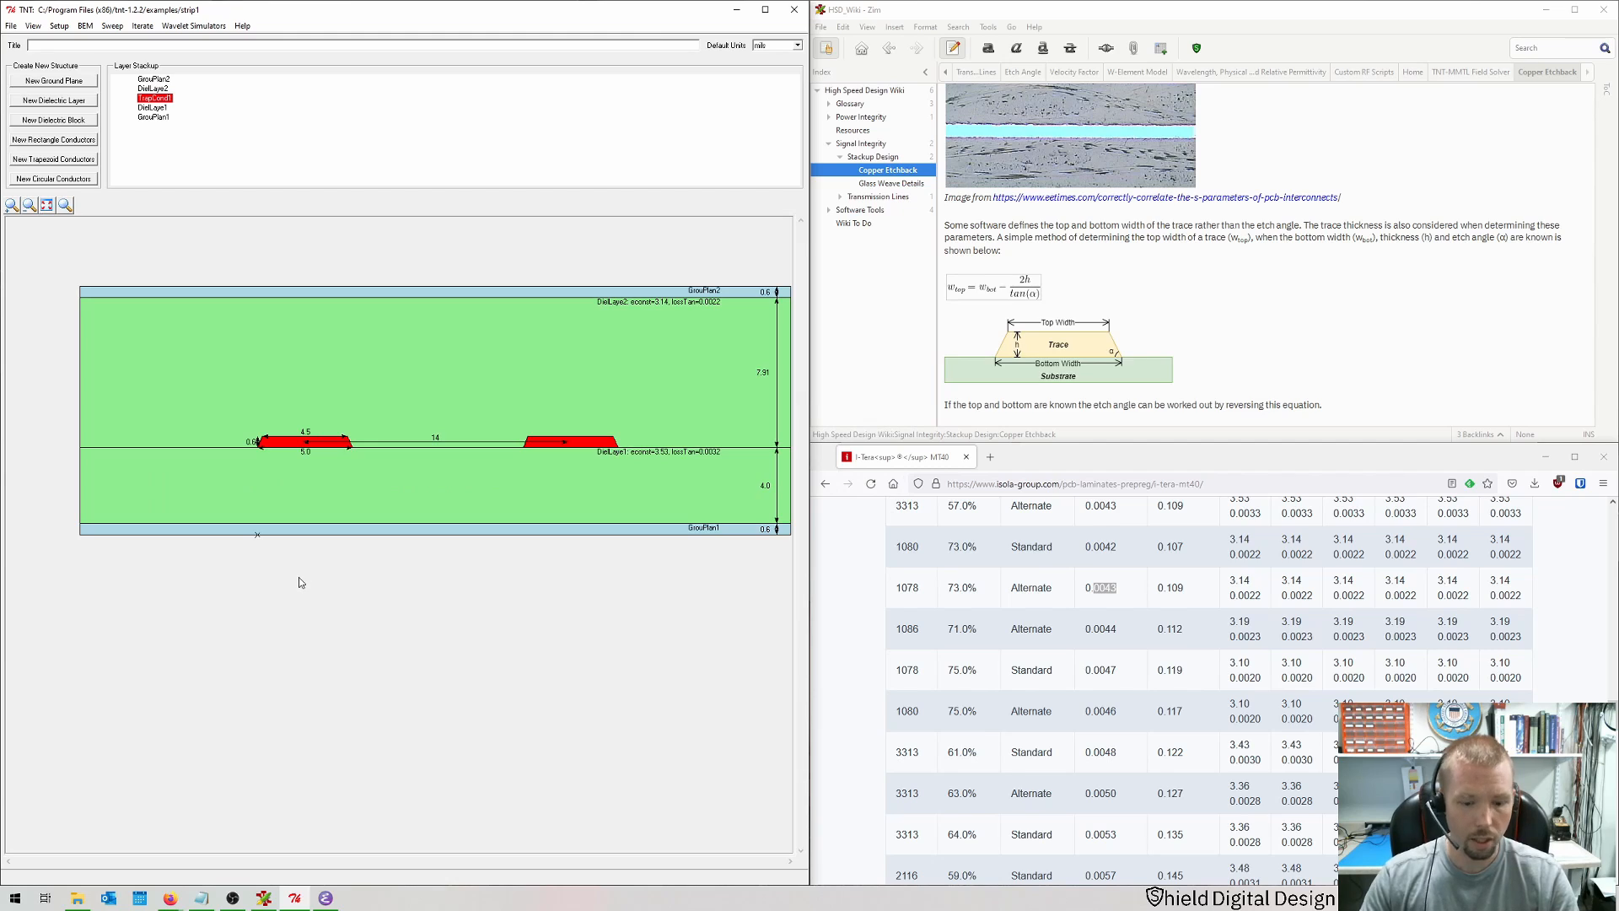
Step: Rerun the BEM MMTL simulation and scroll through the impedance results
key(ctrl+b)
key(Return)
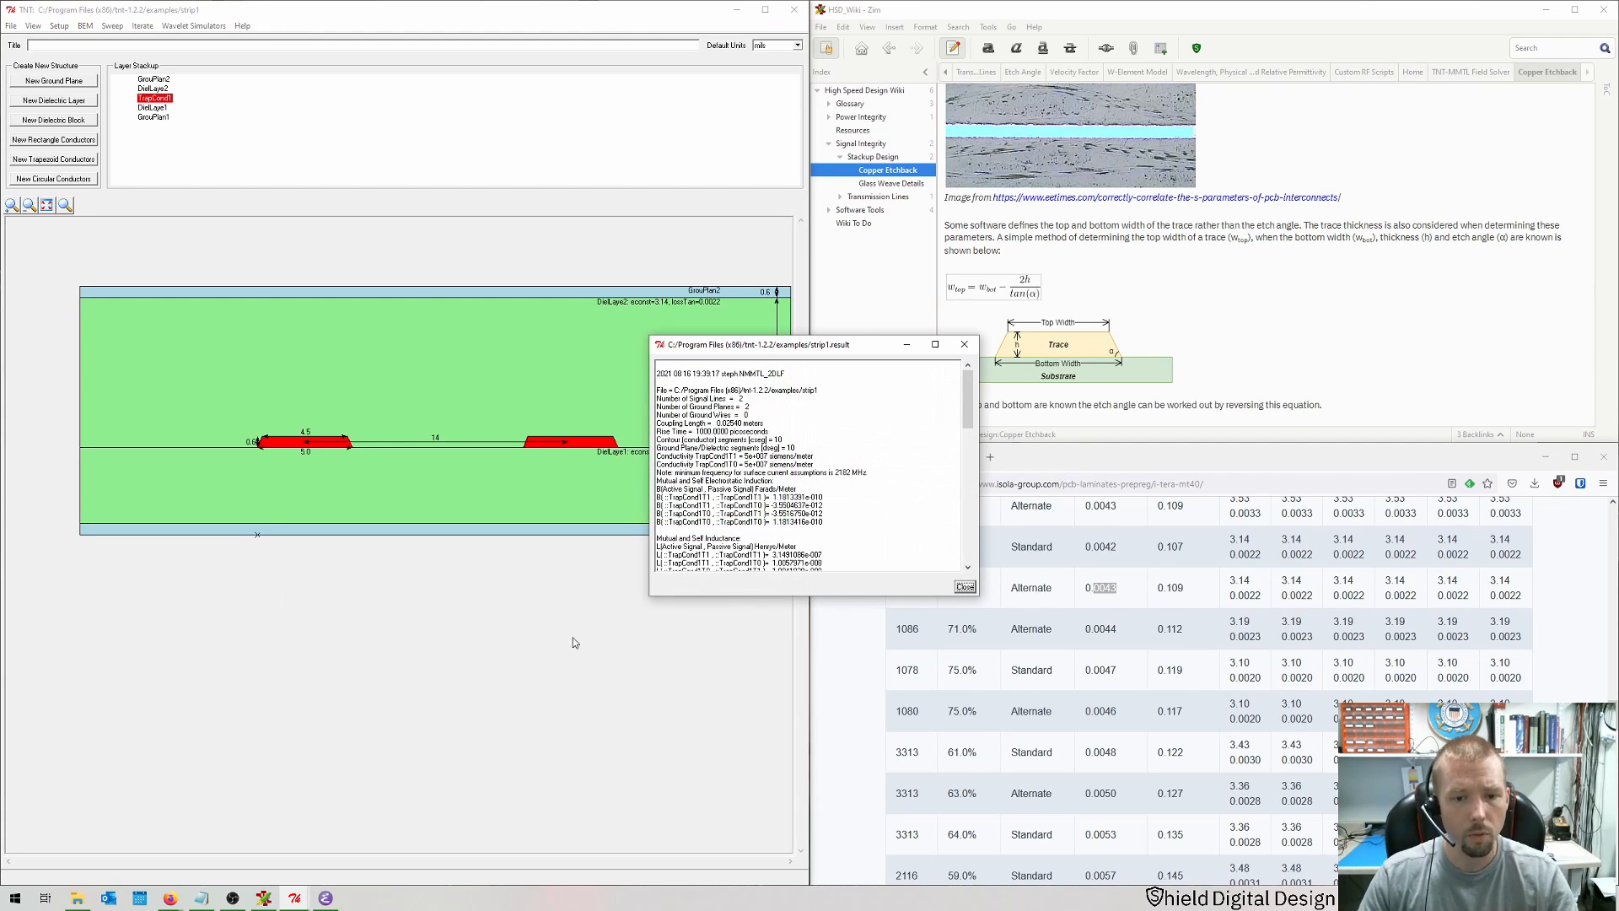
scroll(757, 506, down, 8)
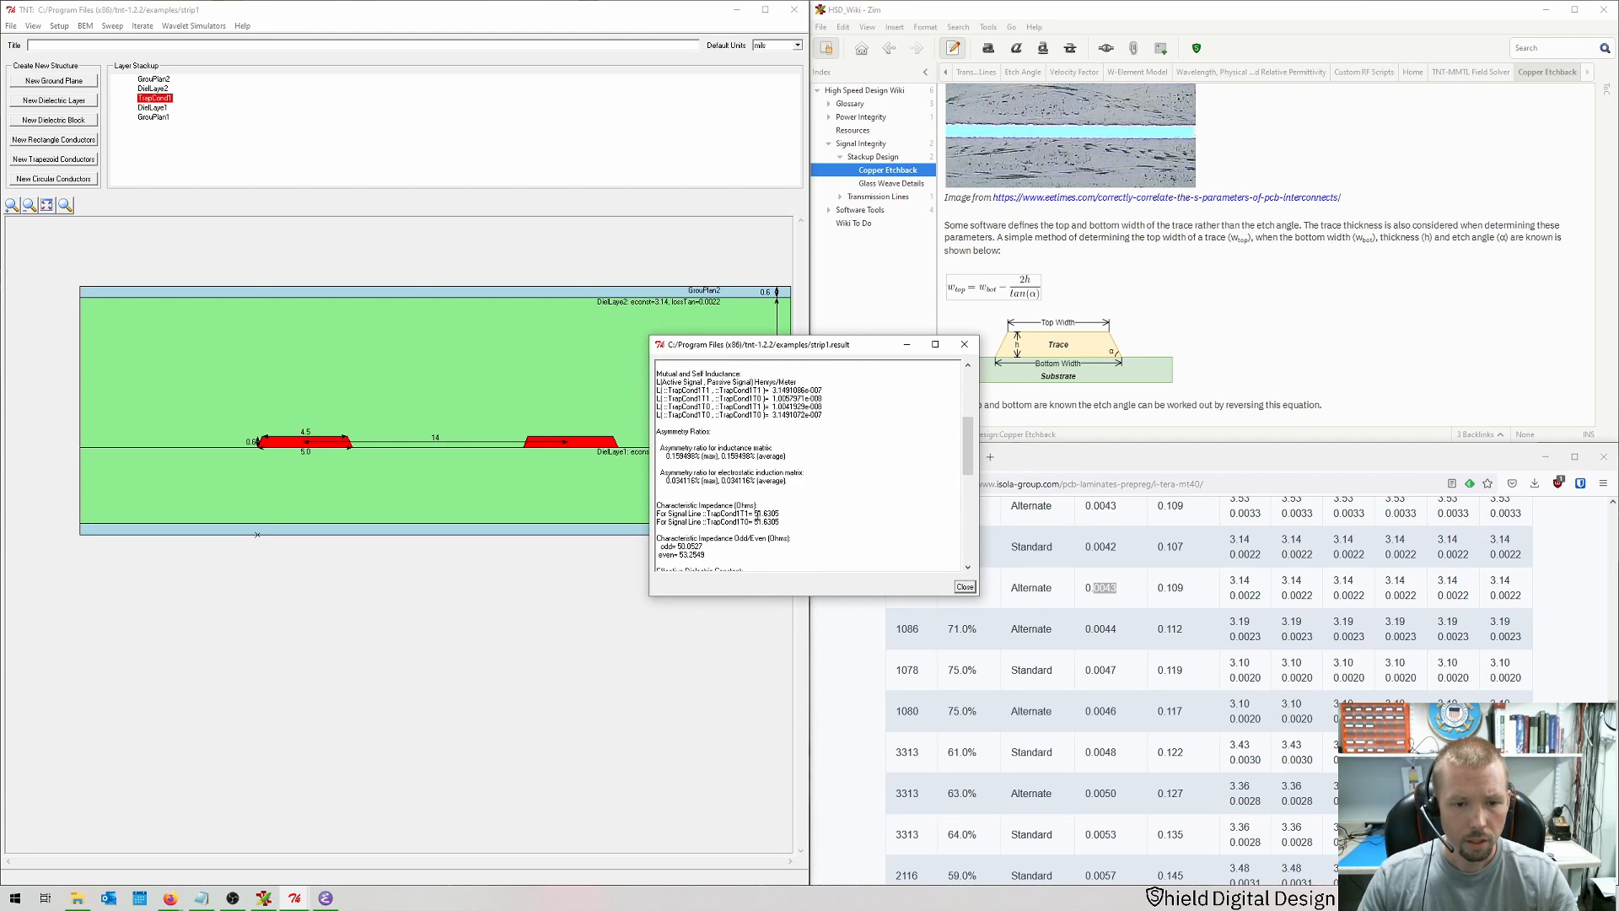
scroll(763, 527, down, 1)
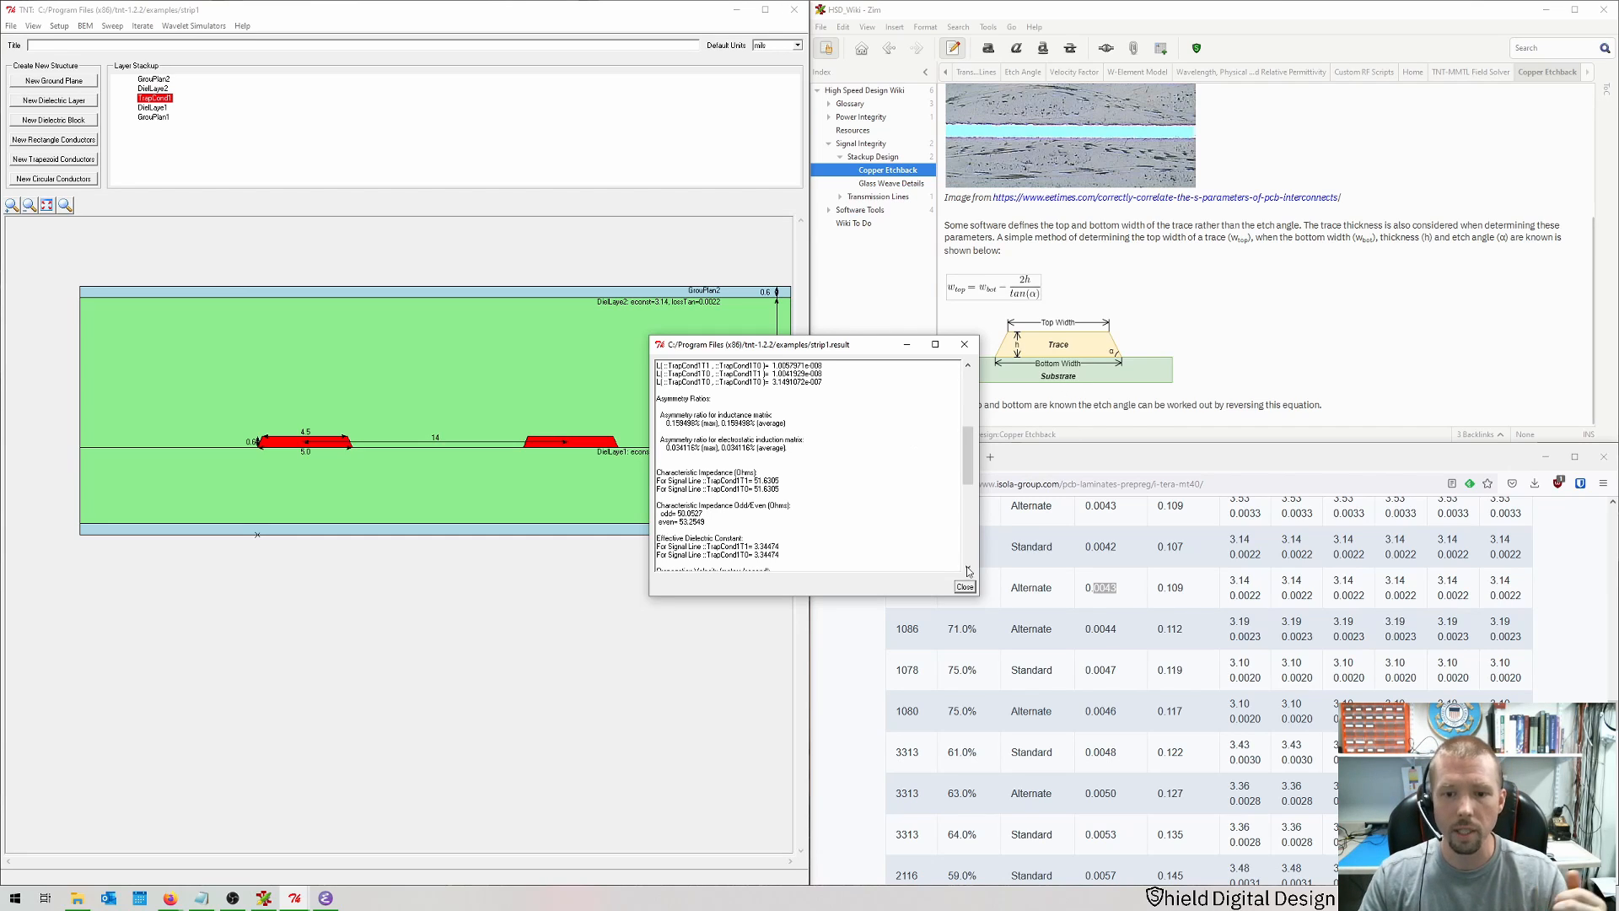
Step: Set the trace pair's top width to 3.5, bottom width to 4 and pitch to 12
double_click(283, 445)
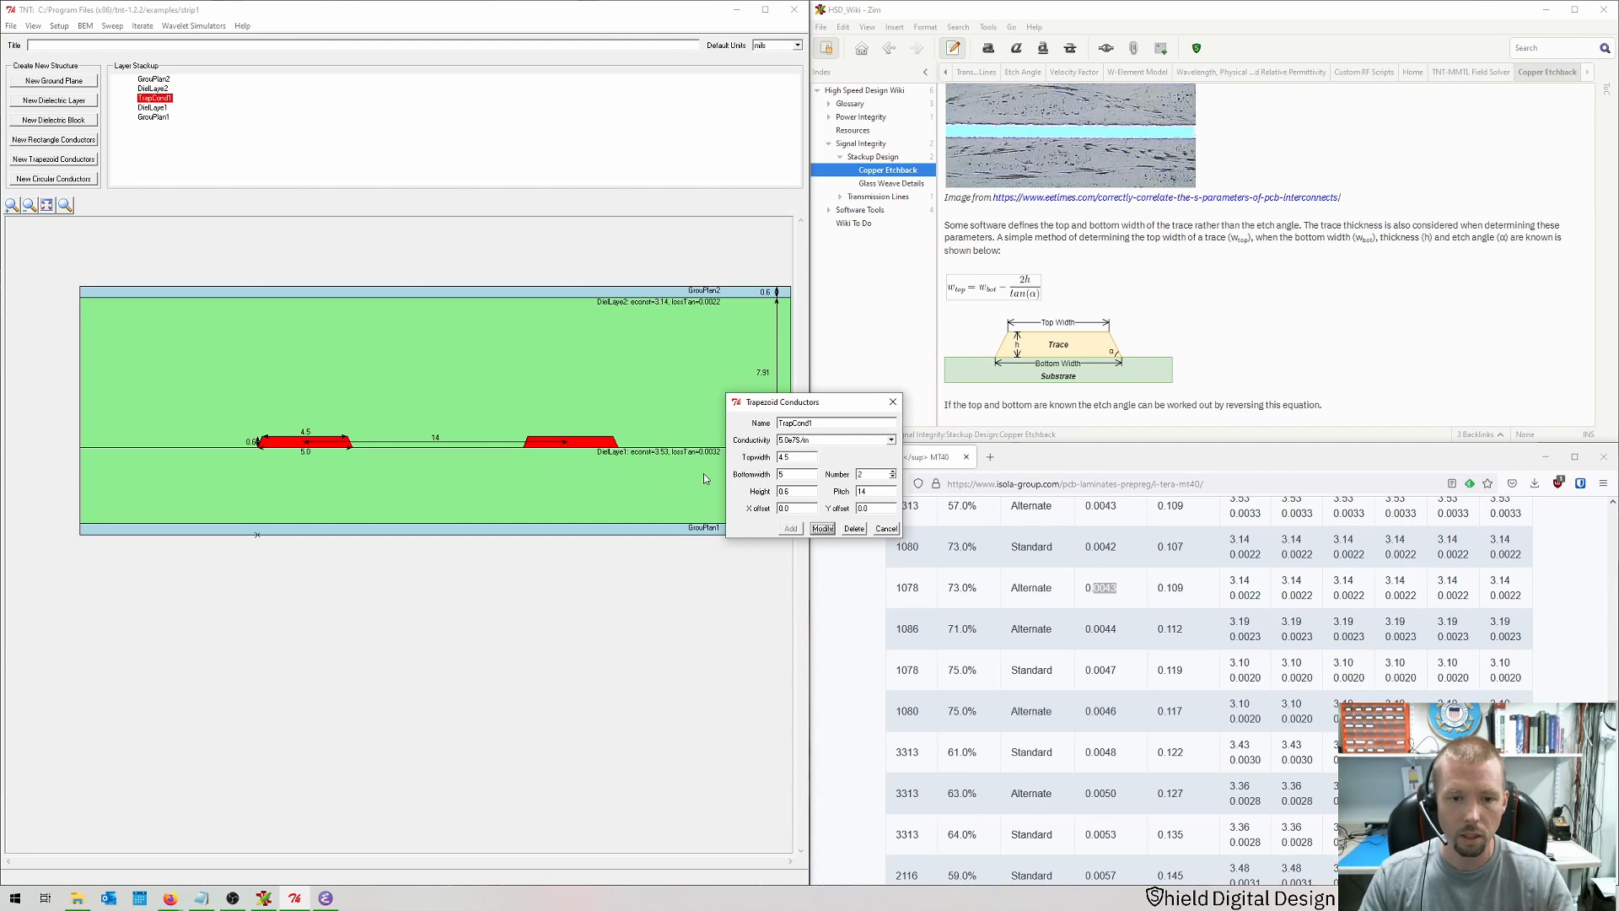
double_click(788, 457)
text(3)
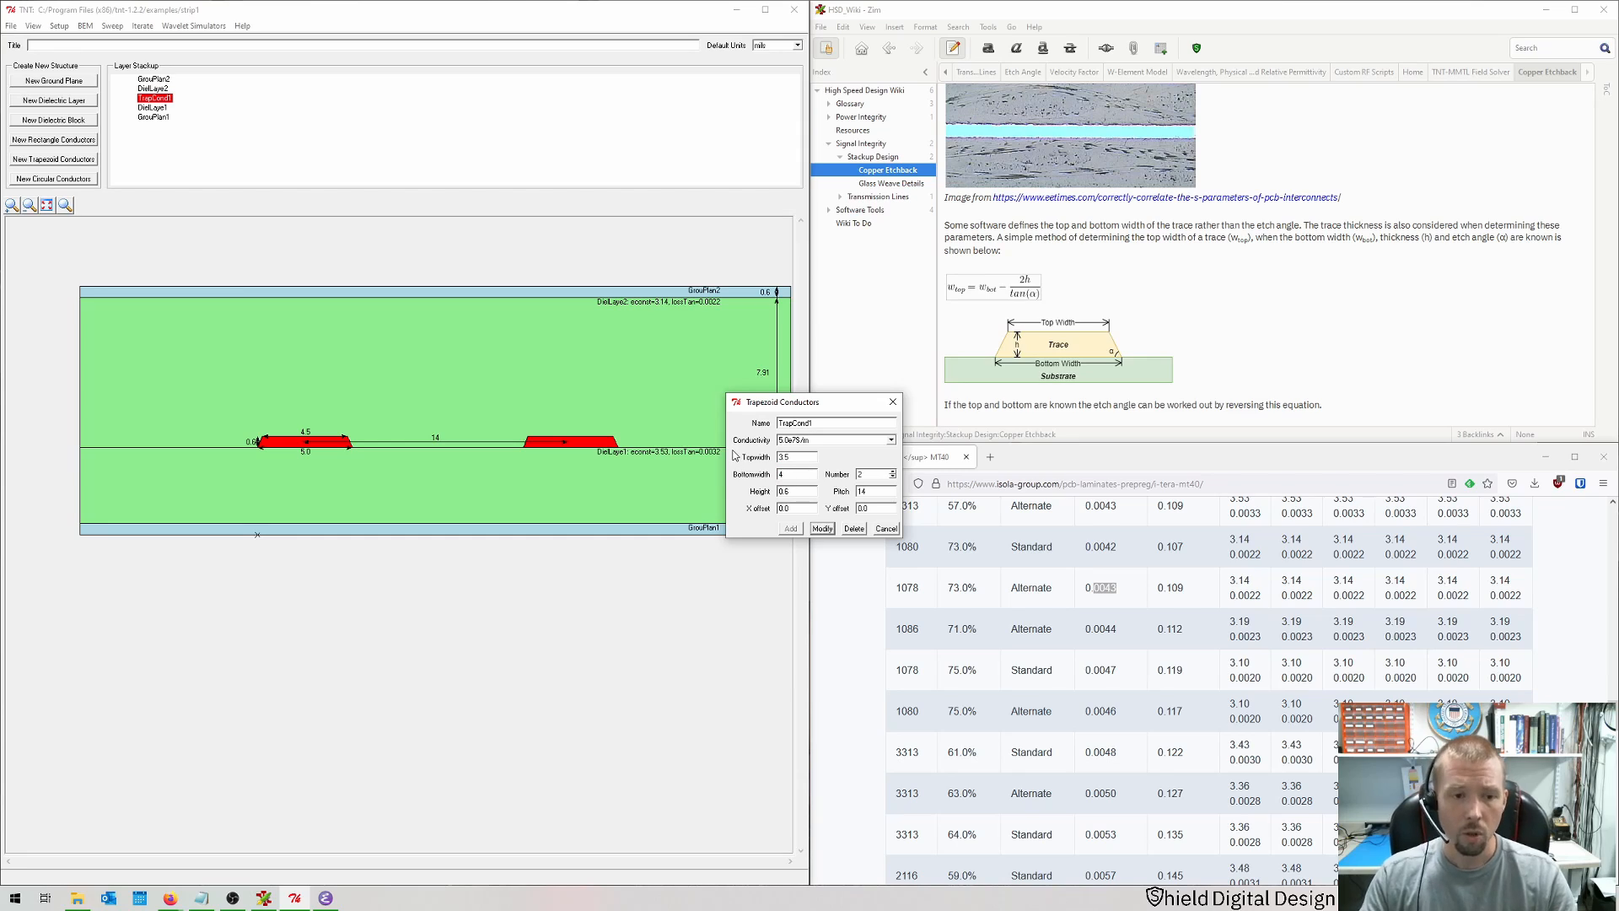
key(Tab)
key(Tab)
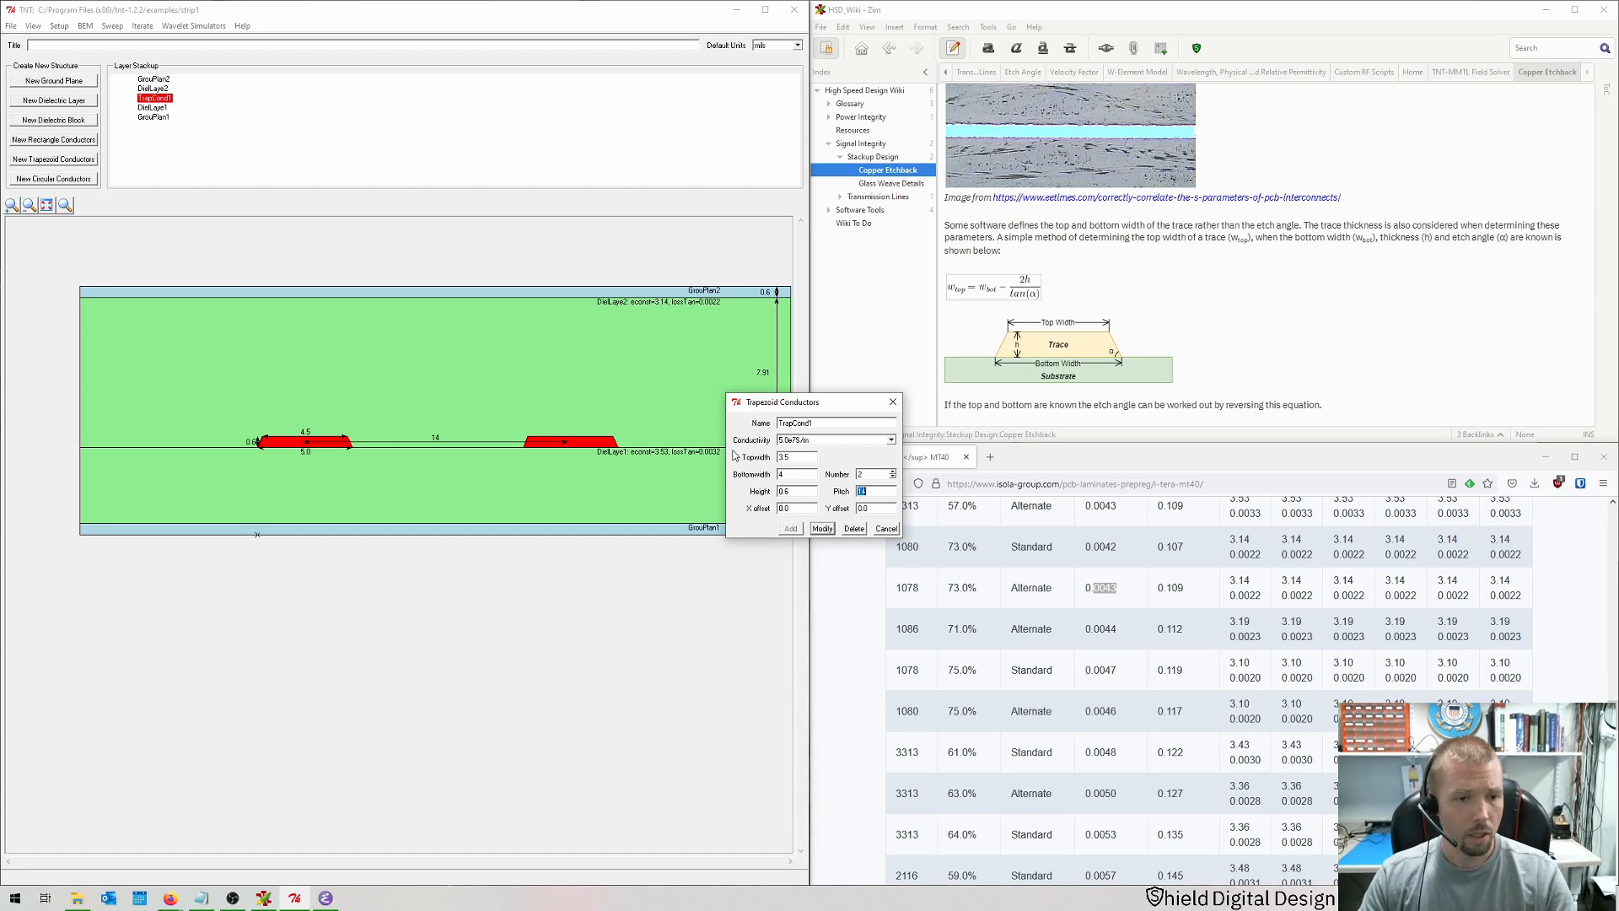
text(12)
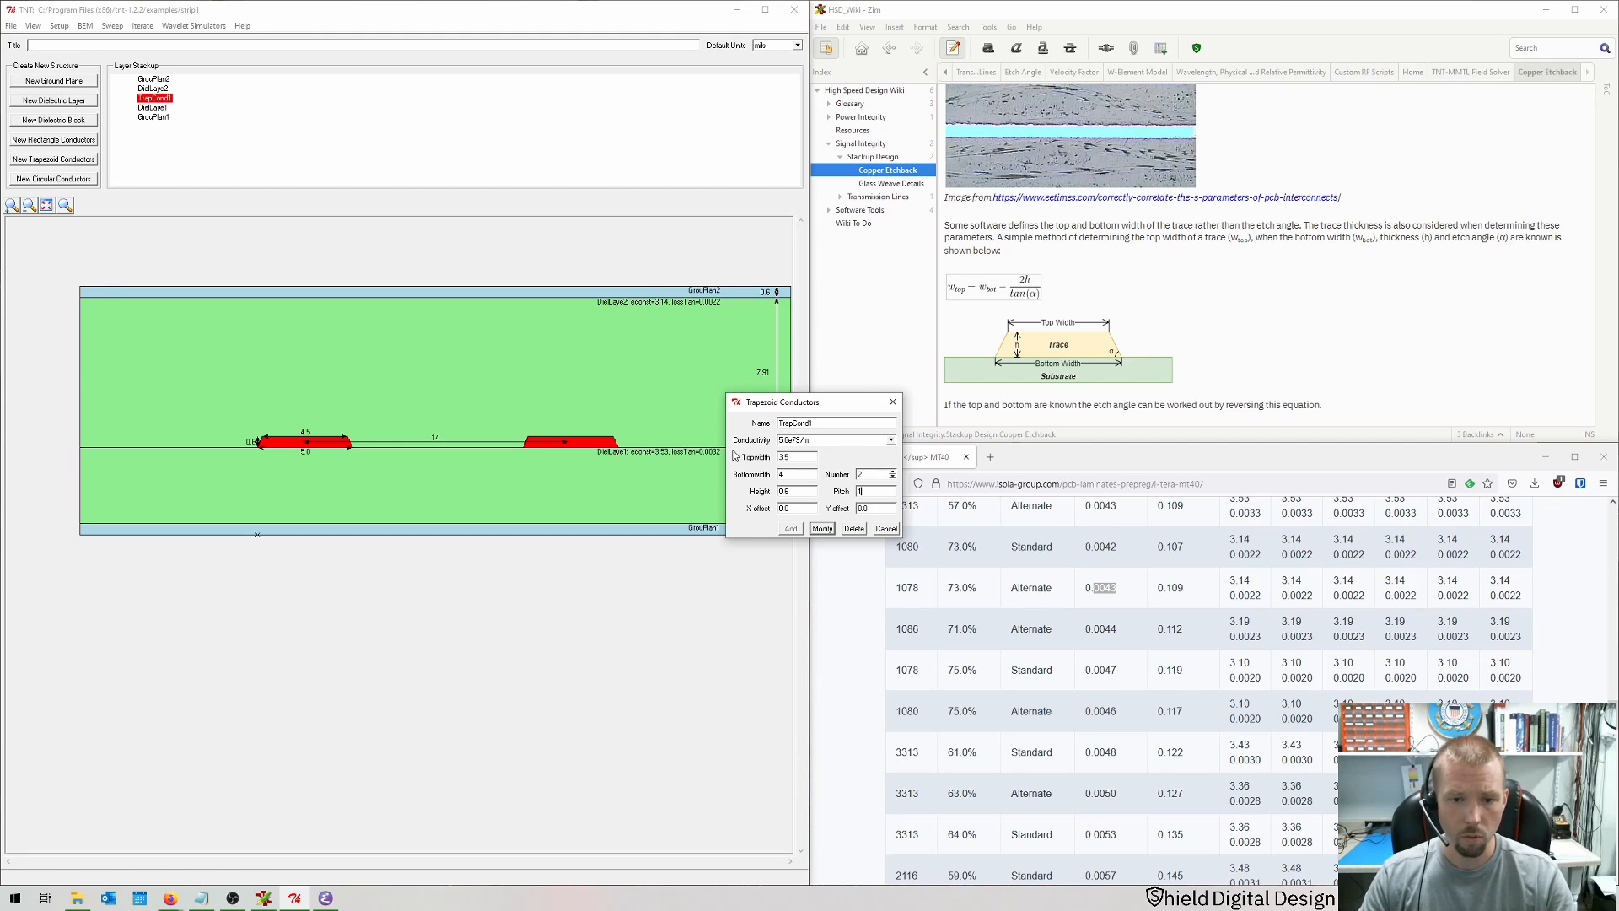
key(Return)
Step: Run the BEM MMTL simulation again, review the differential impedance results and close the window
key(ctrl+r)
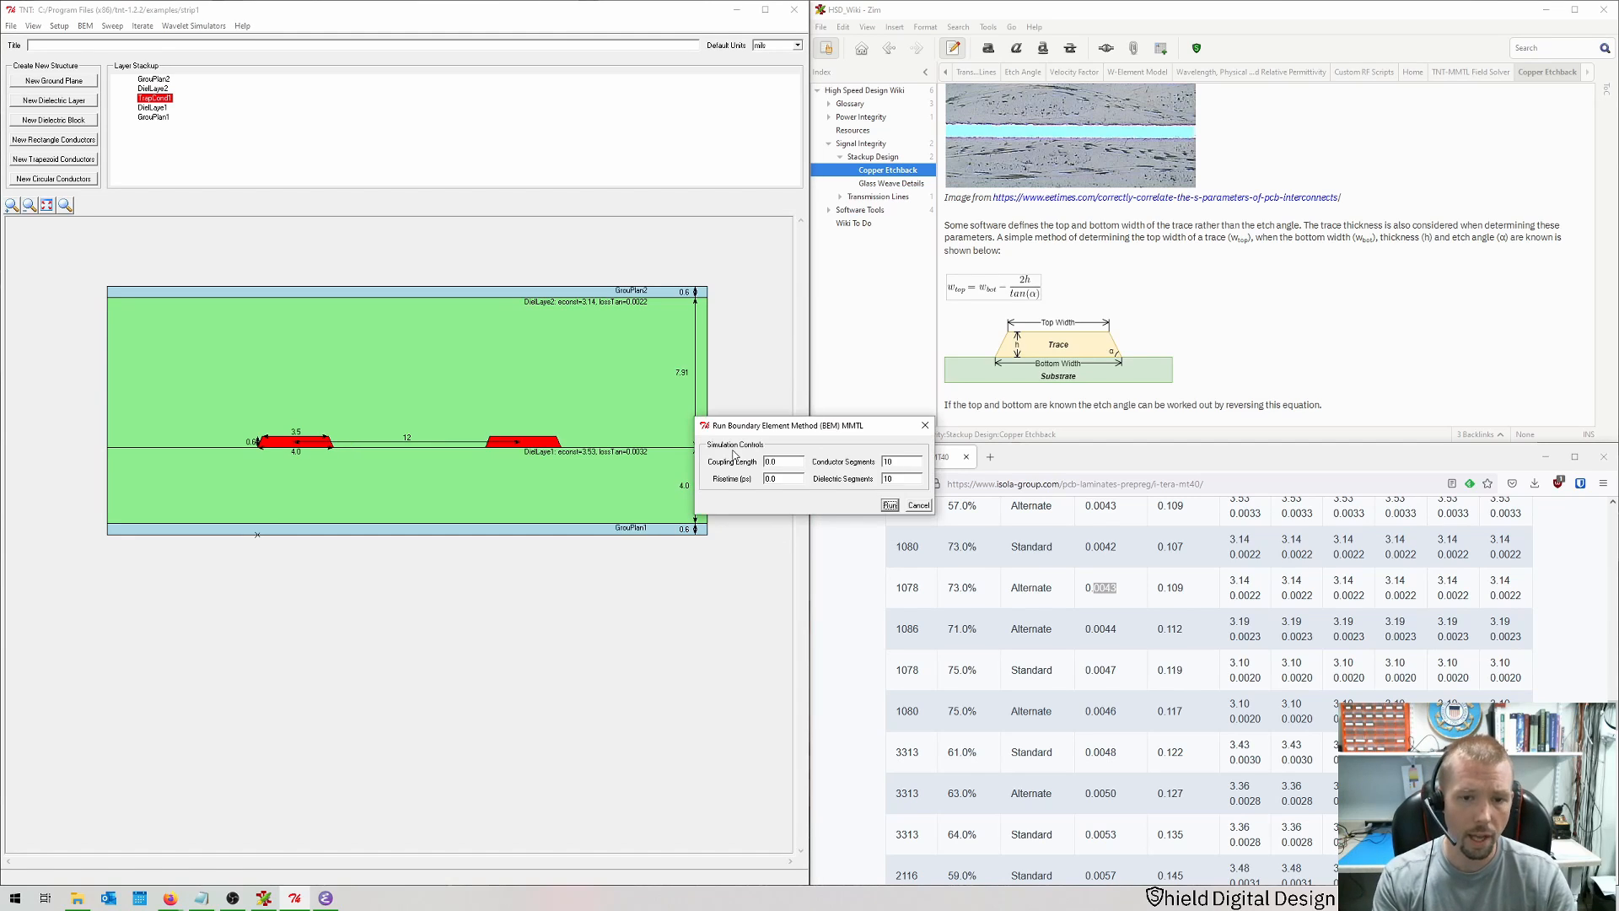
key(Return)
scroll(734, 449, down, 5)
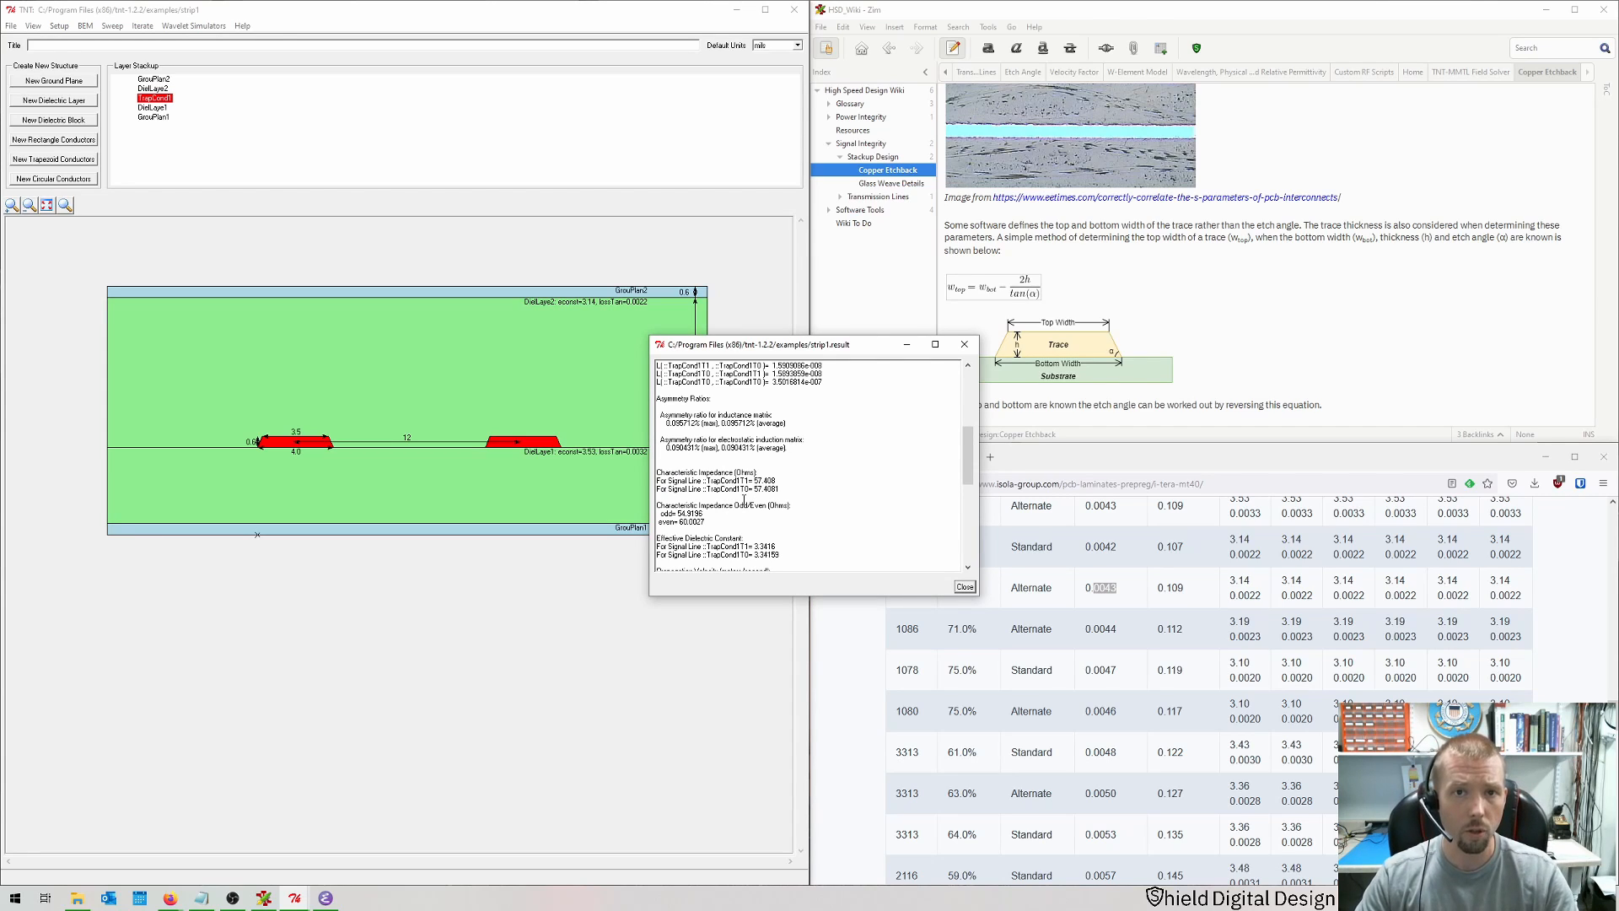
click(965, 586)
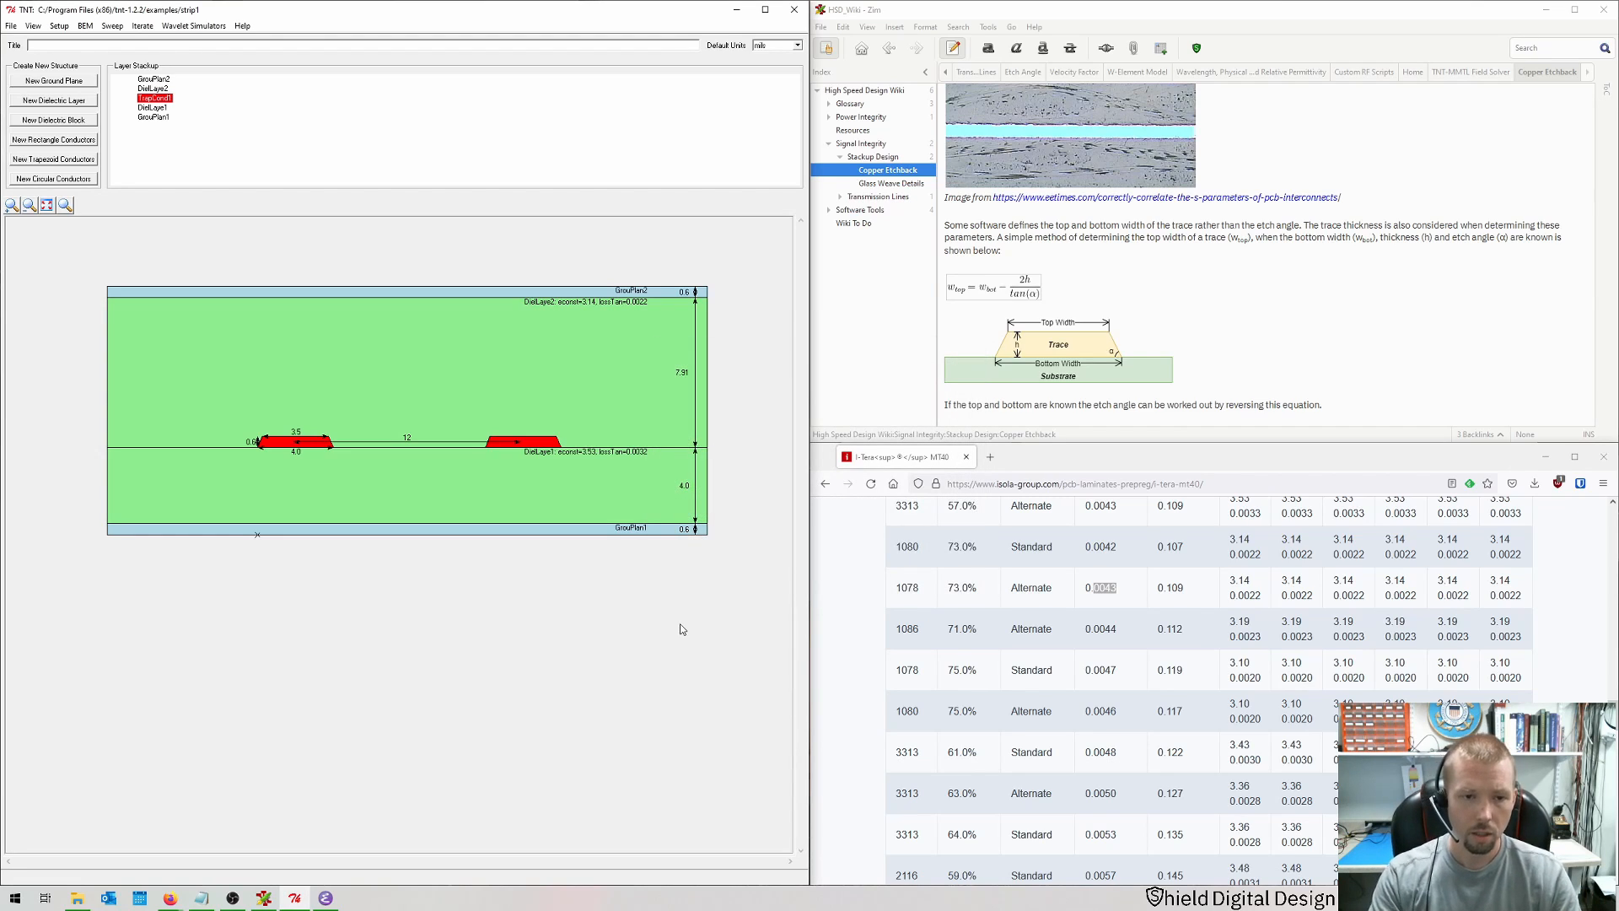
Step: Set the trace pair's pitch to 10
double_click(544, 452)
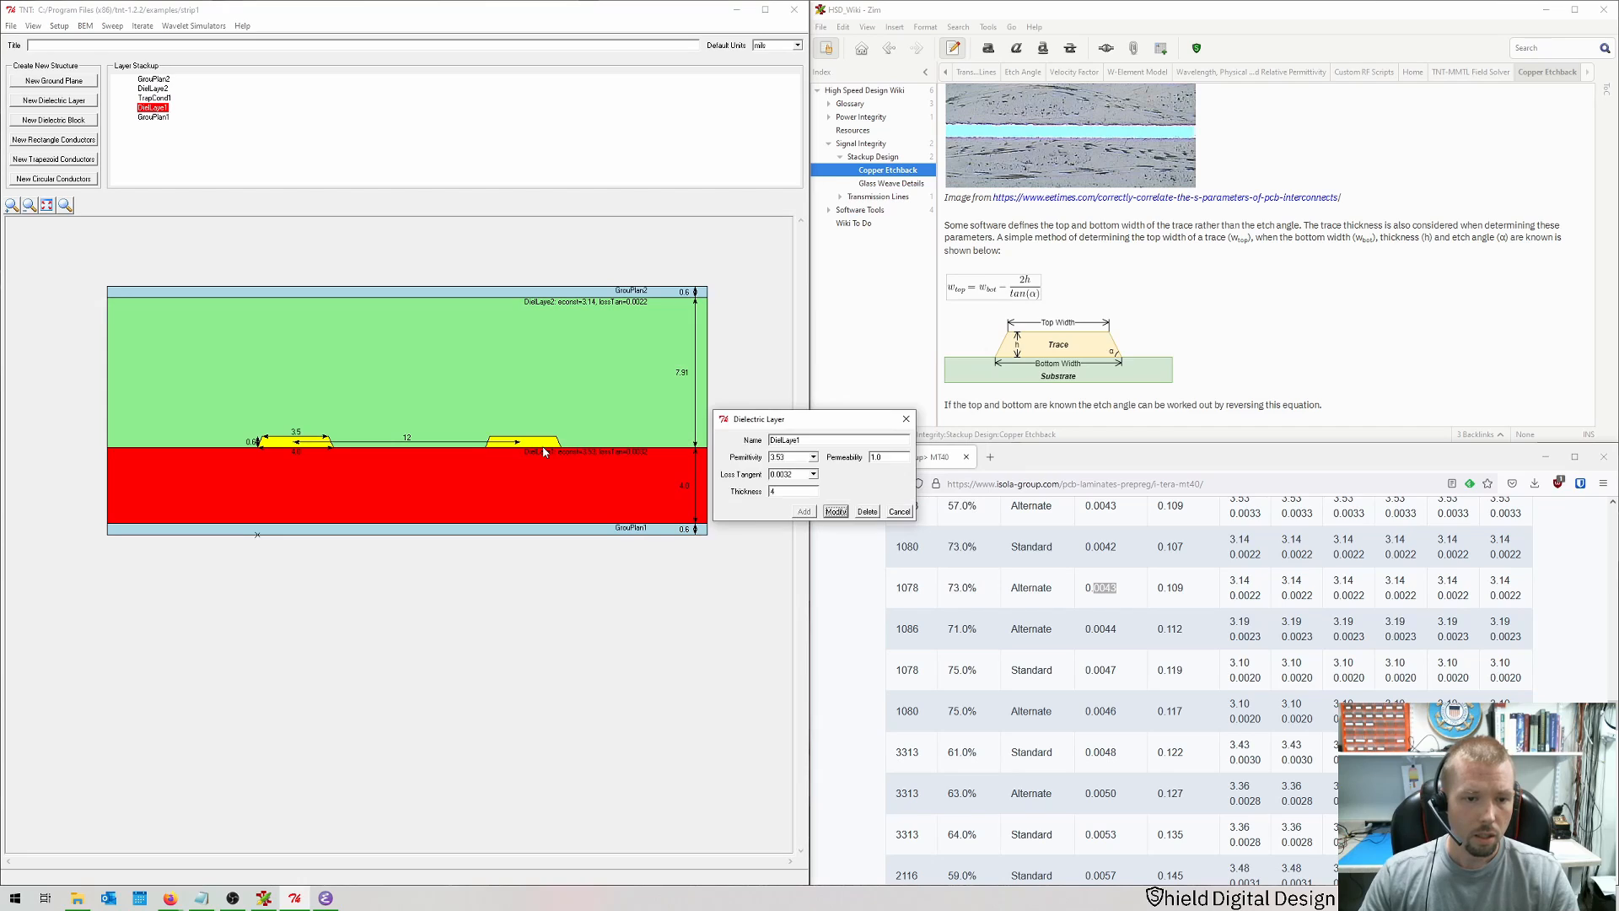
double_click(533, 447)
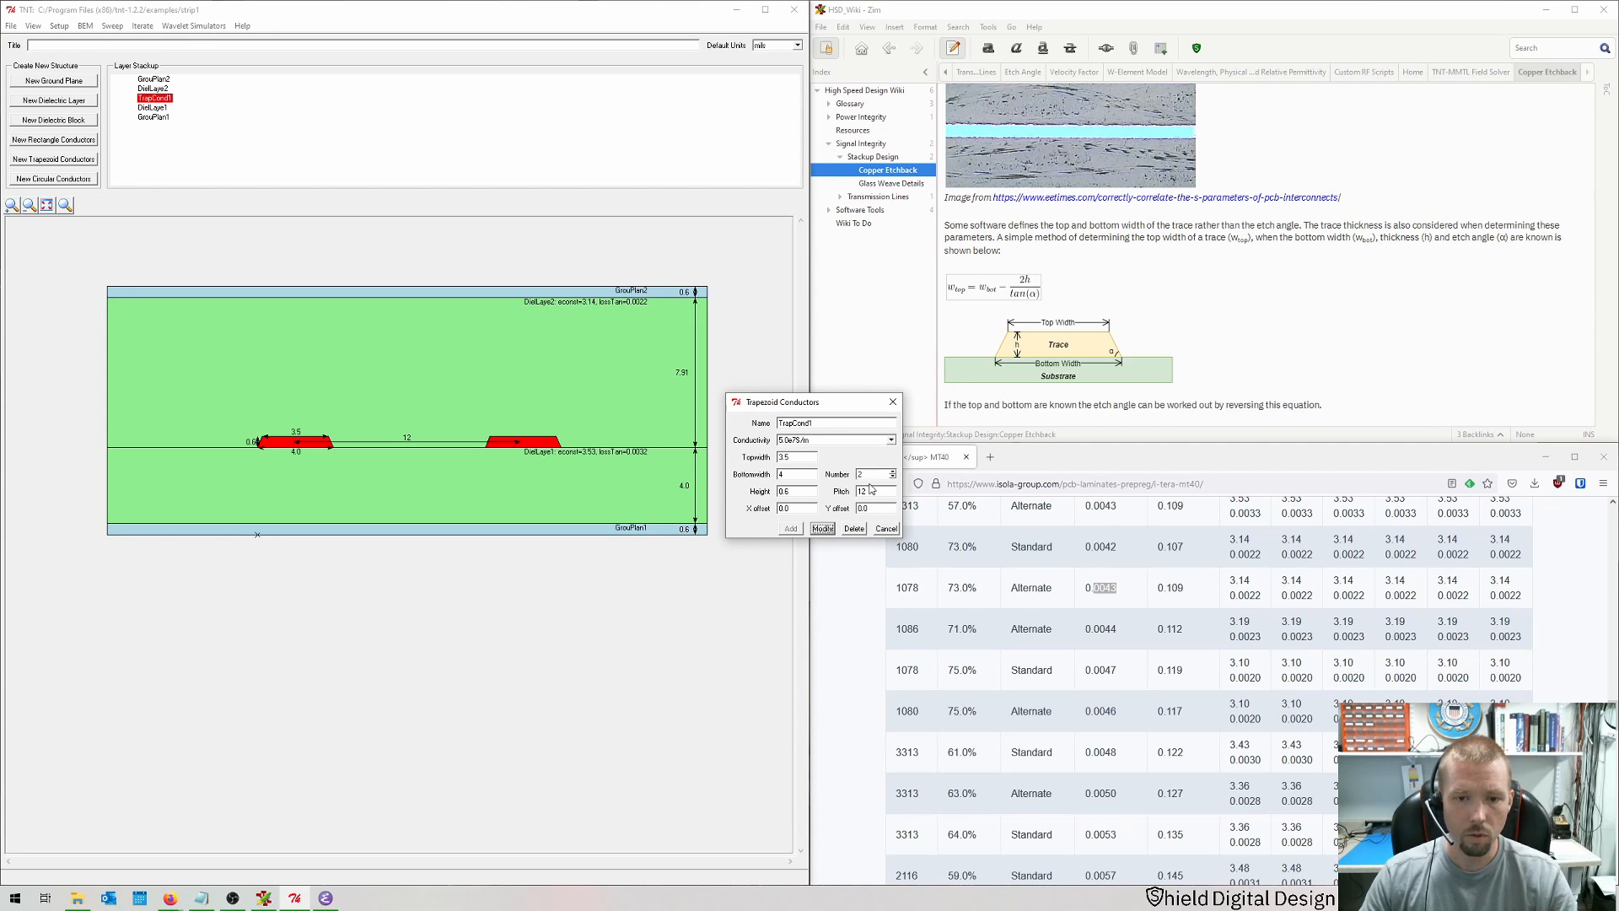
drag(874, 491, 813, 490)
text(1)
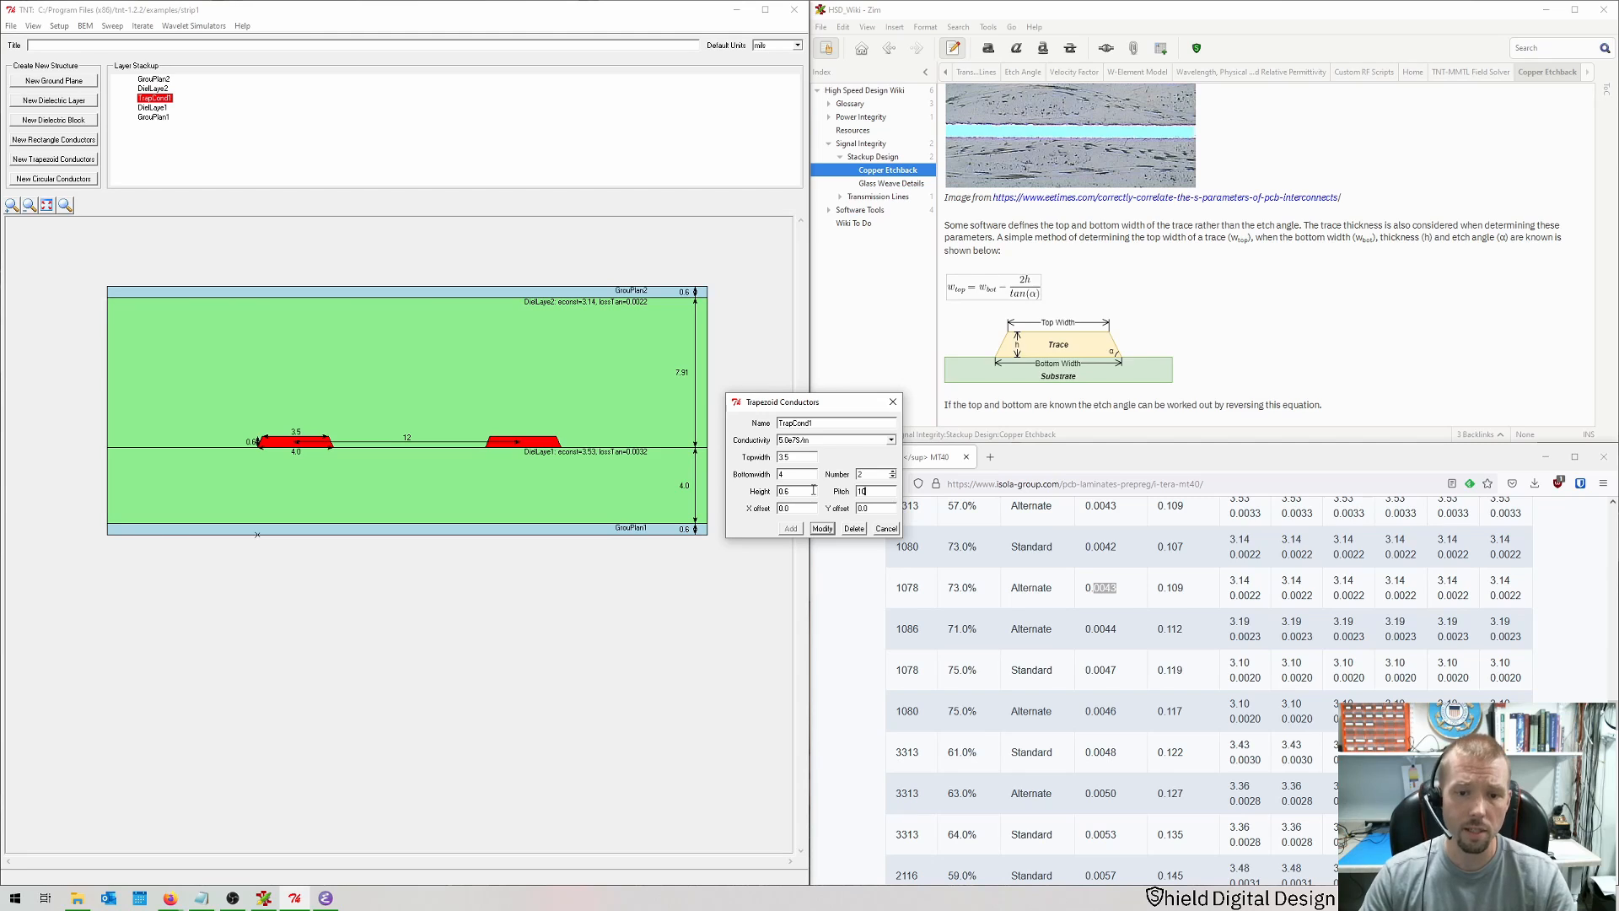
text(0)
key(Return)
Step: Rerun the BEM MMTL simulation, check the impedance results and close the results window
key(ctrl+b)
key(Return)
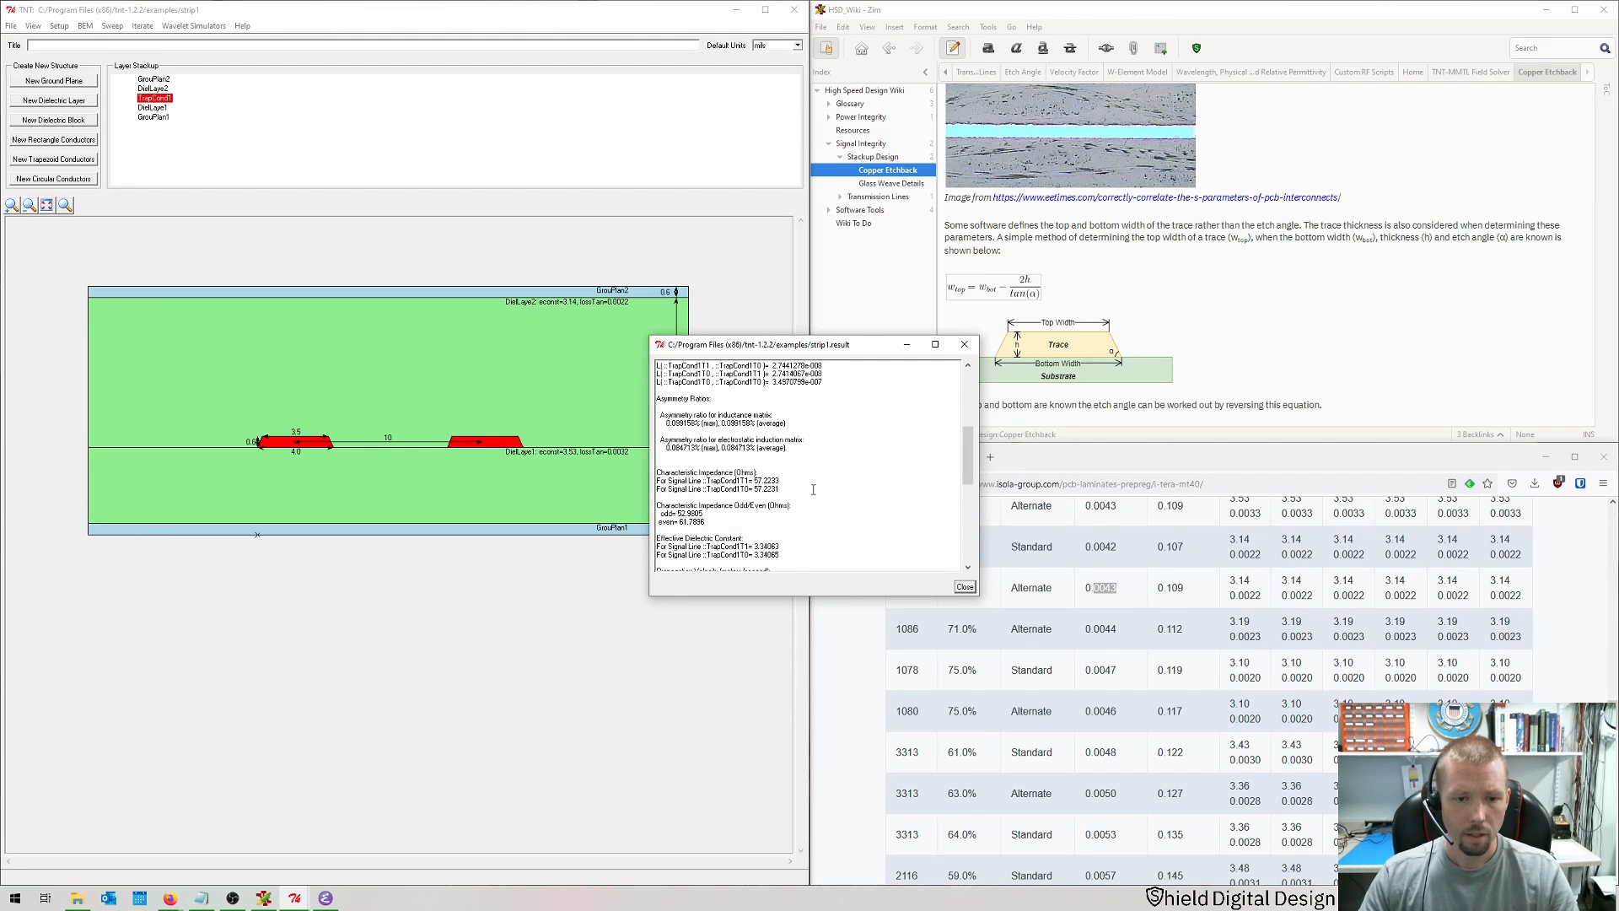
click(965, 587)
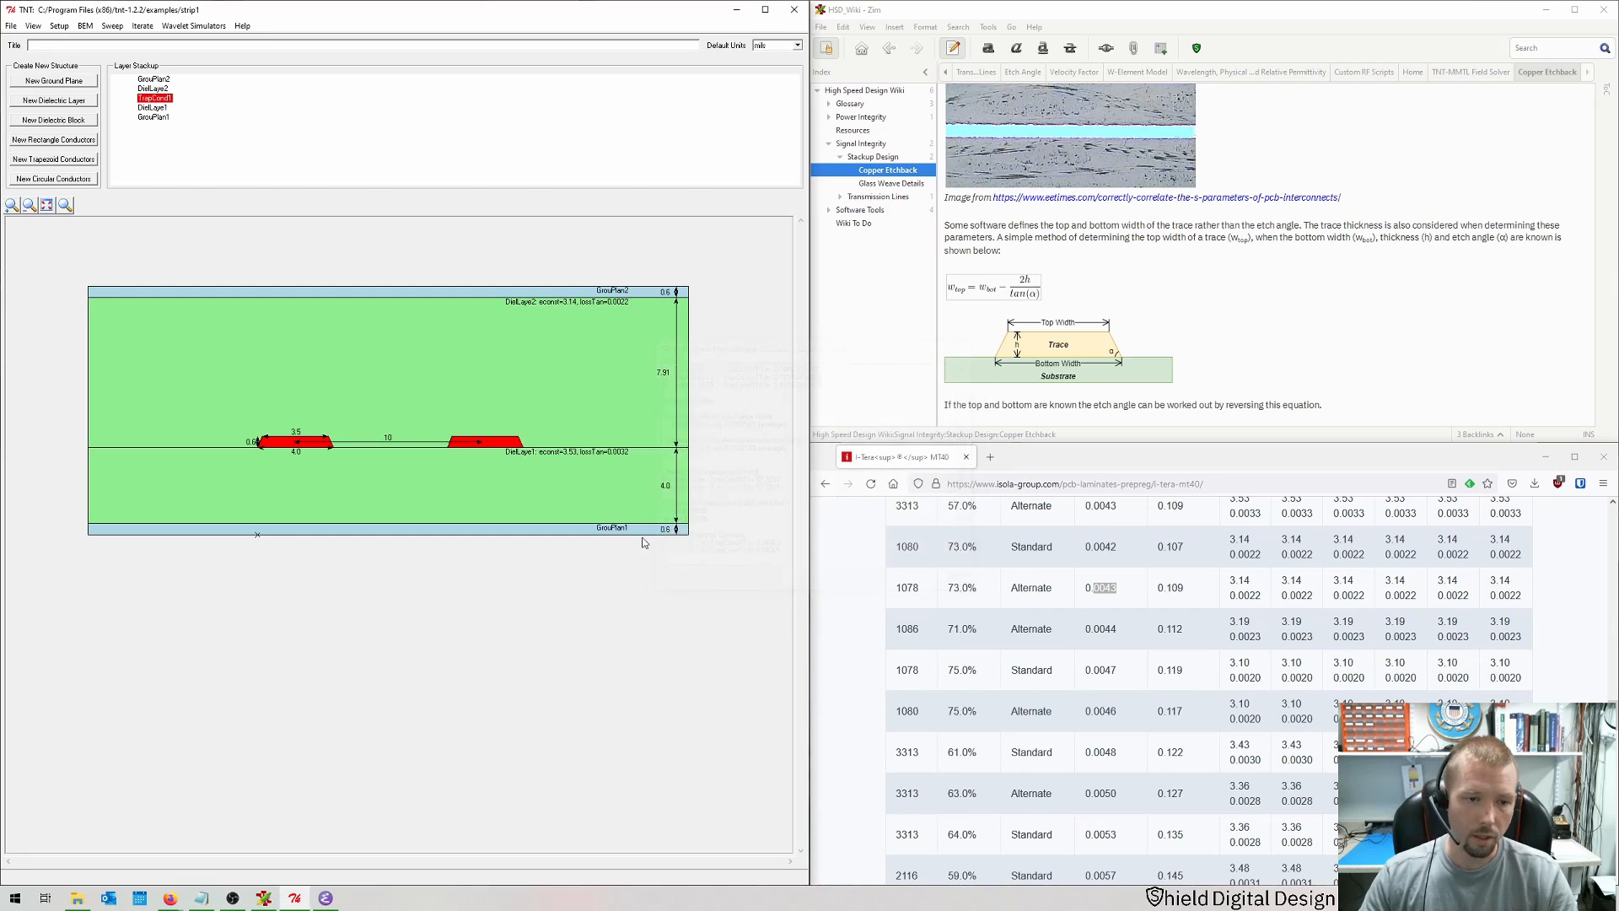
Step: Set the trapezoid trace pair's pitch to 8
double_click(516, 444)
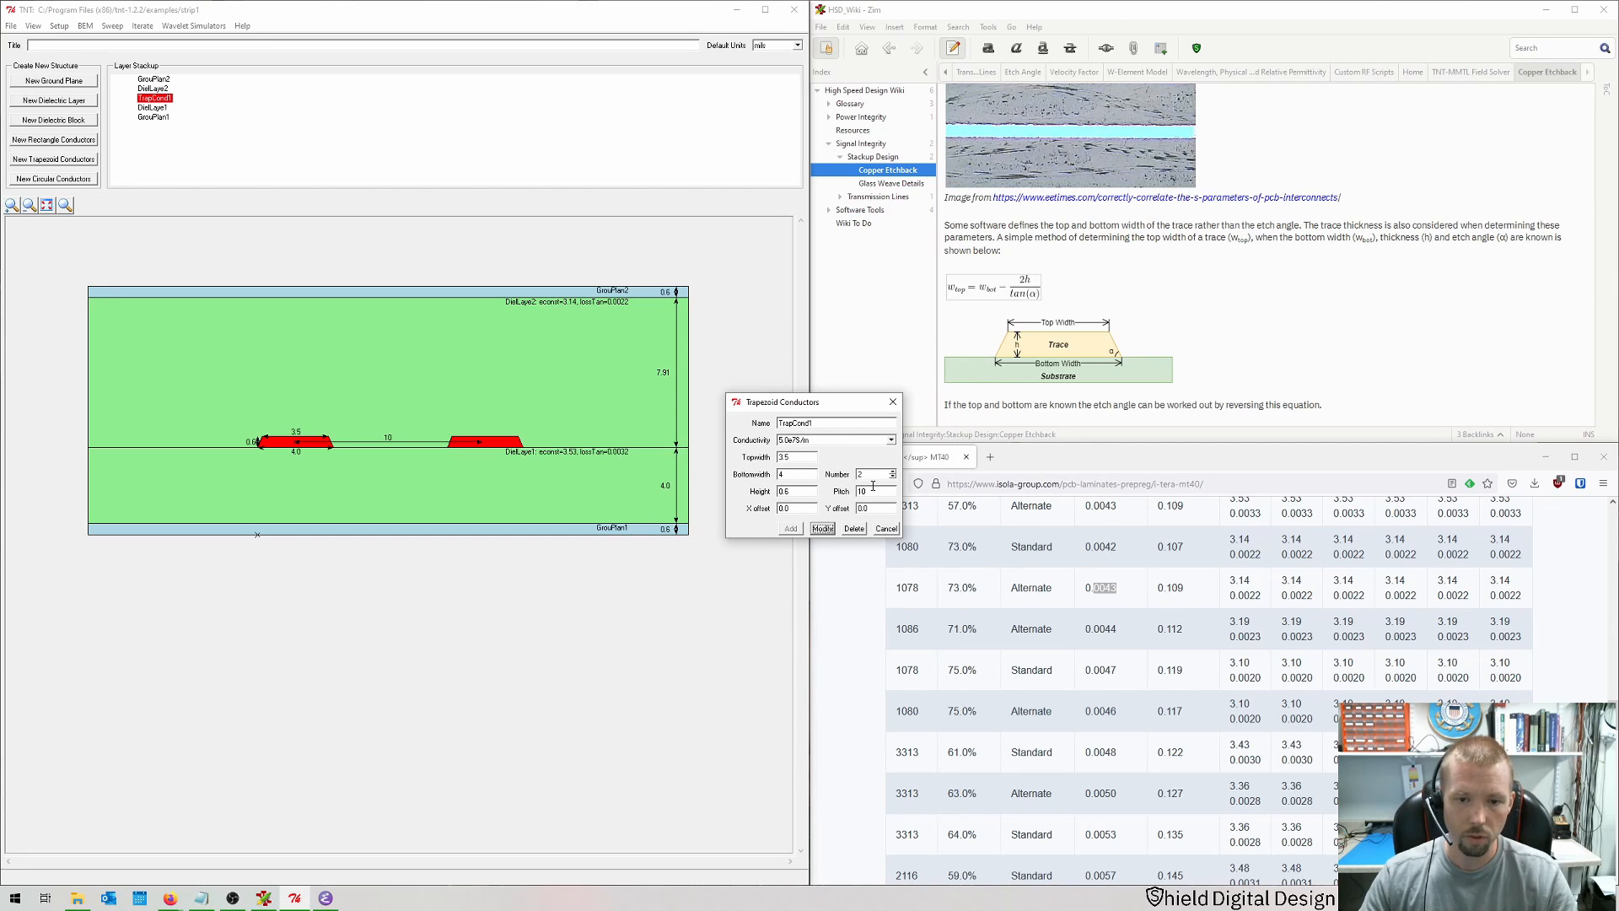
key(Return)
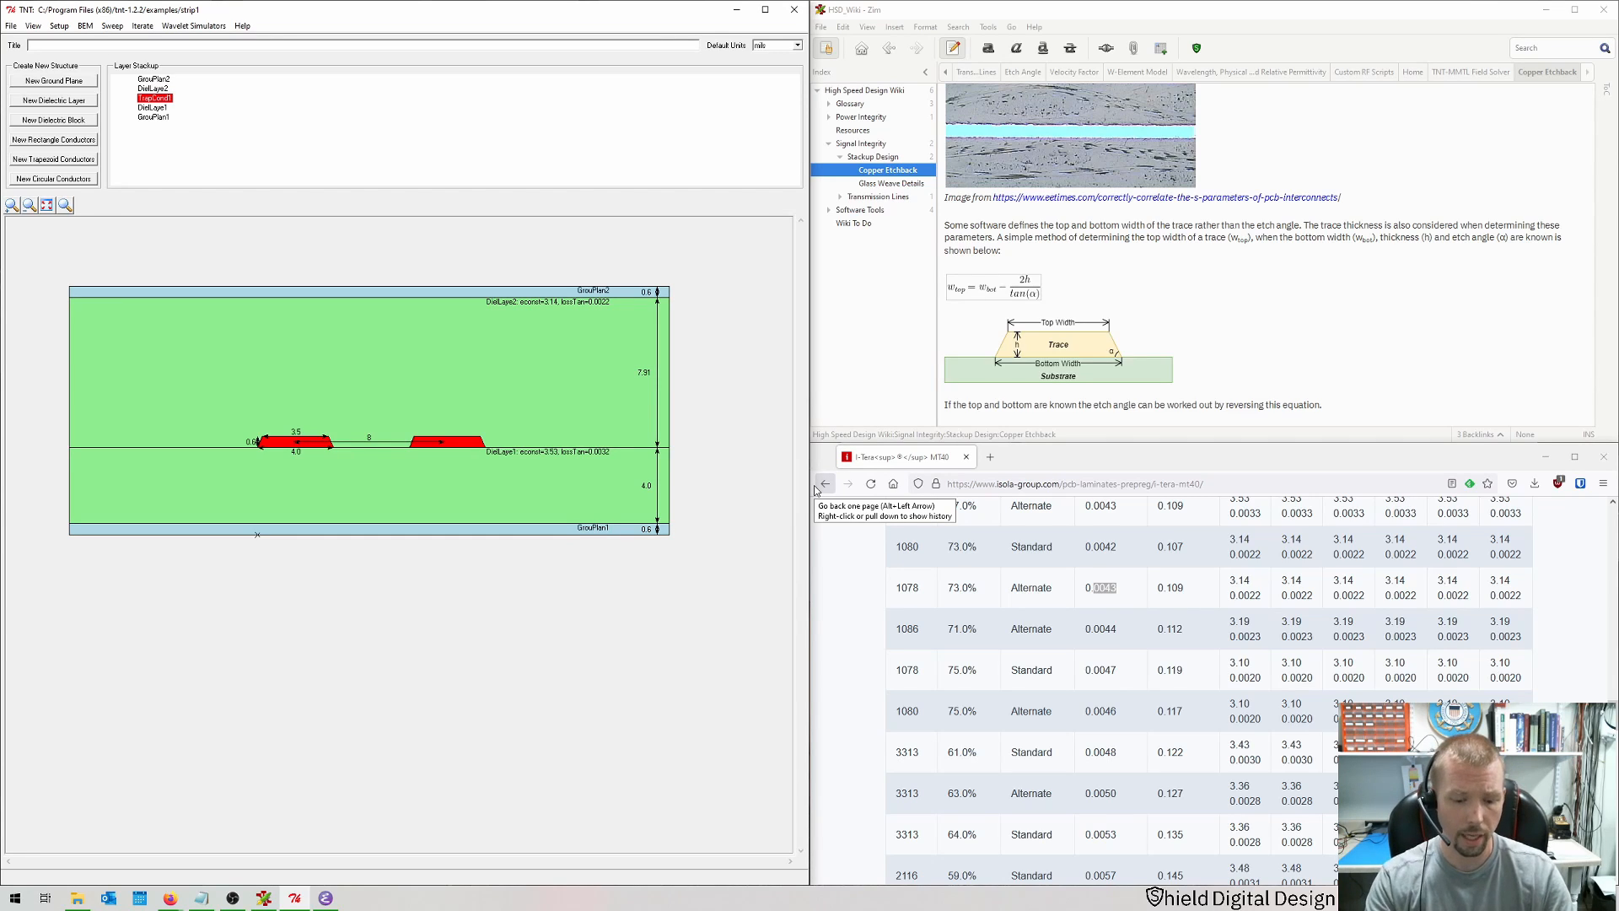
Step: Run the BEM MMTL simulation again, highlight the odd-mode impedance result and close the results window
key(ctrl+r)
key(Return)
key(Return)
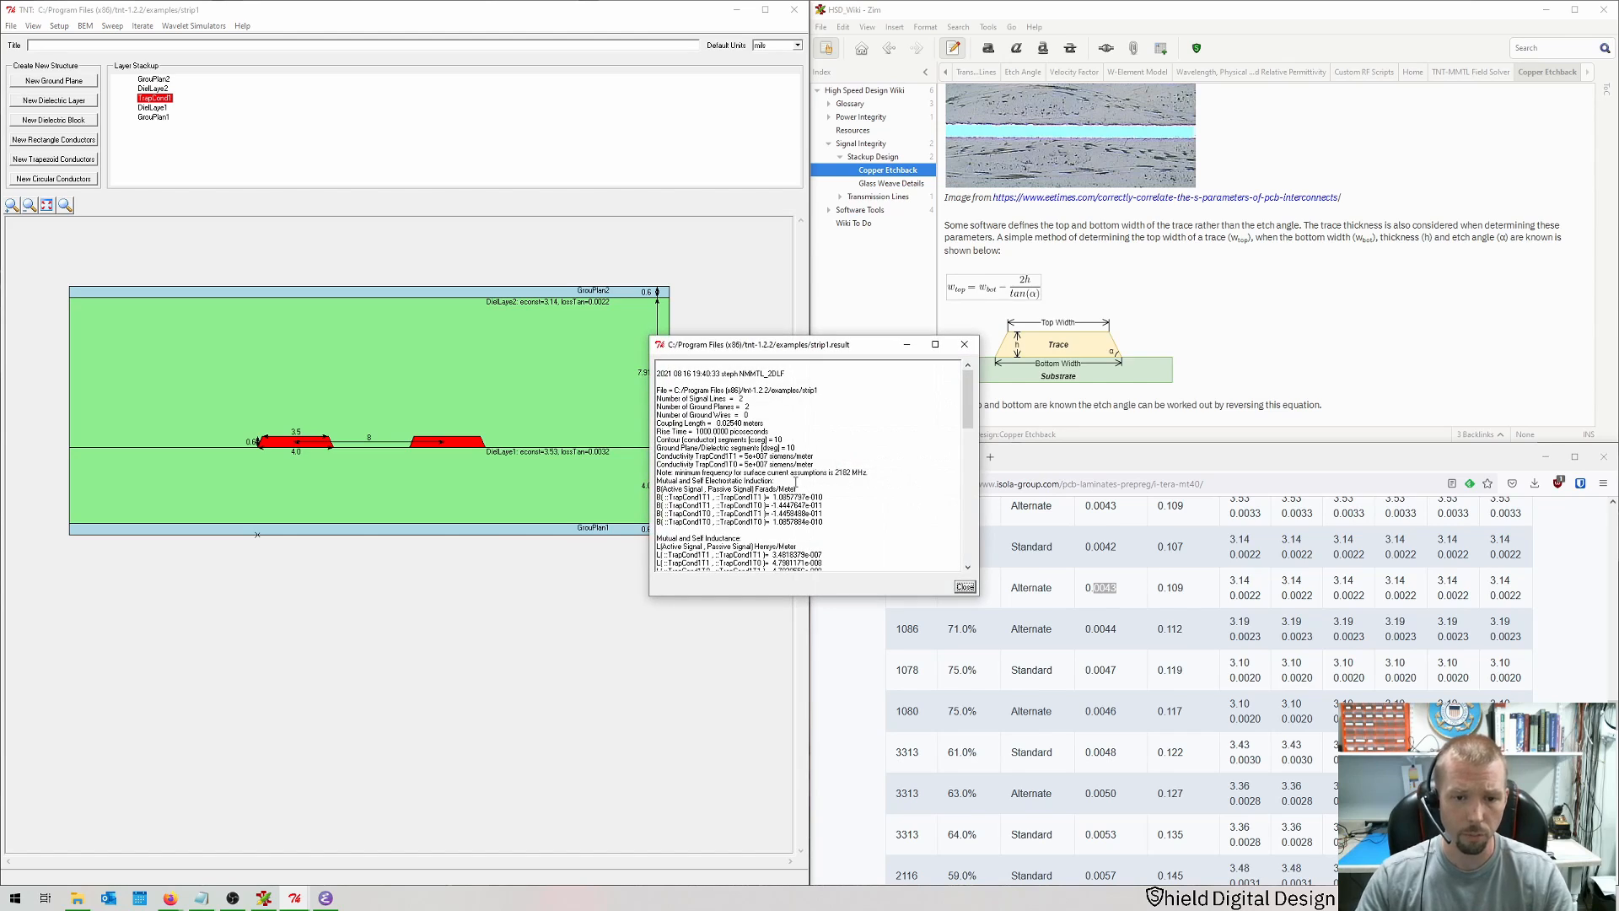
scroll(801, 476, down, 8)
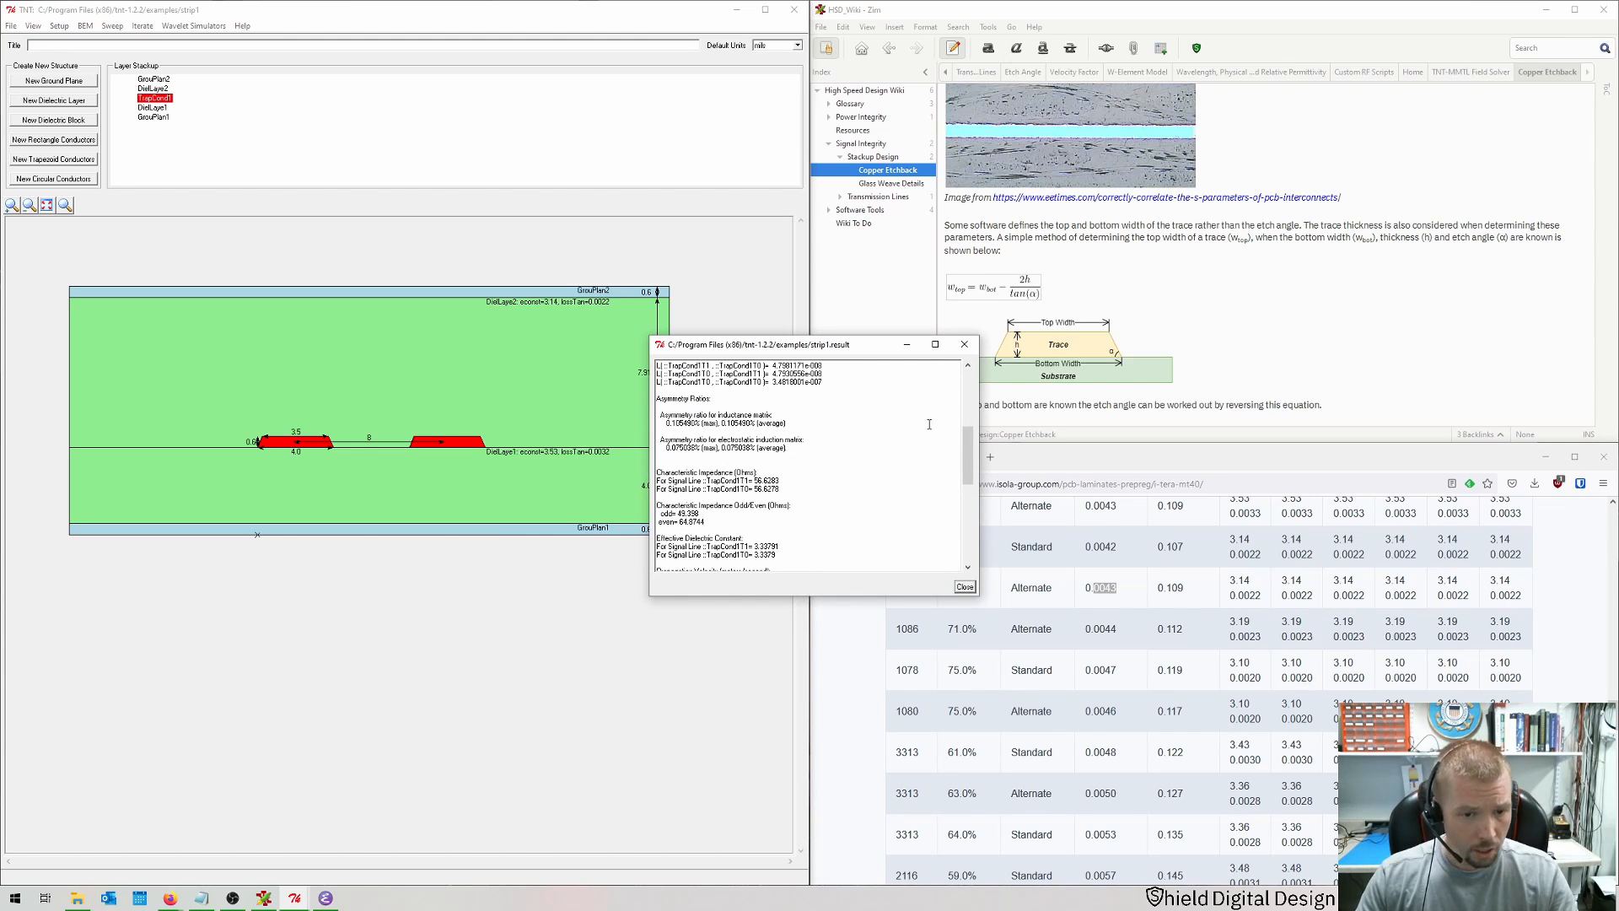
drag(707, 516, 678, 514)
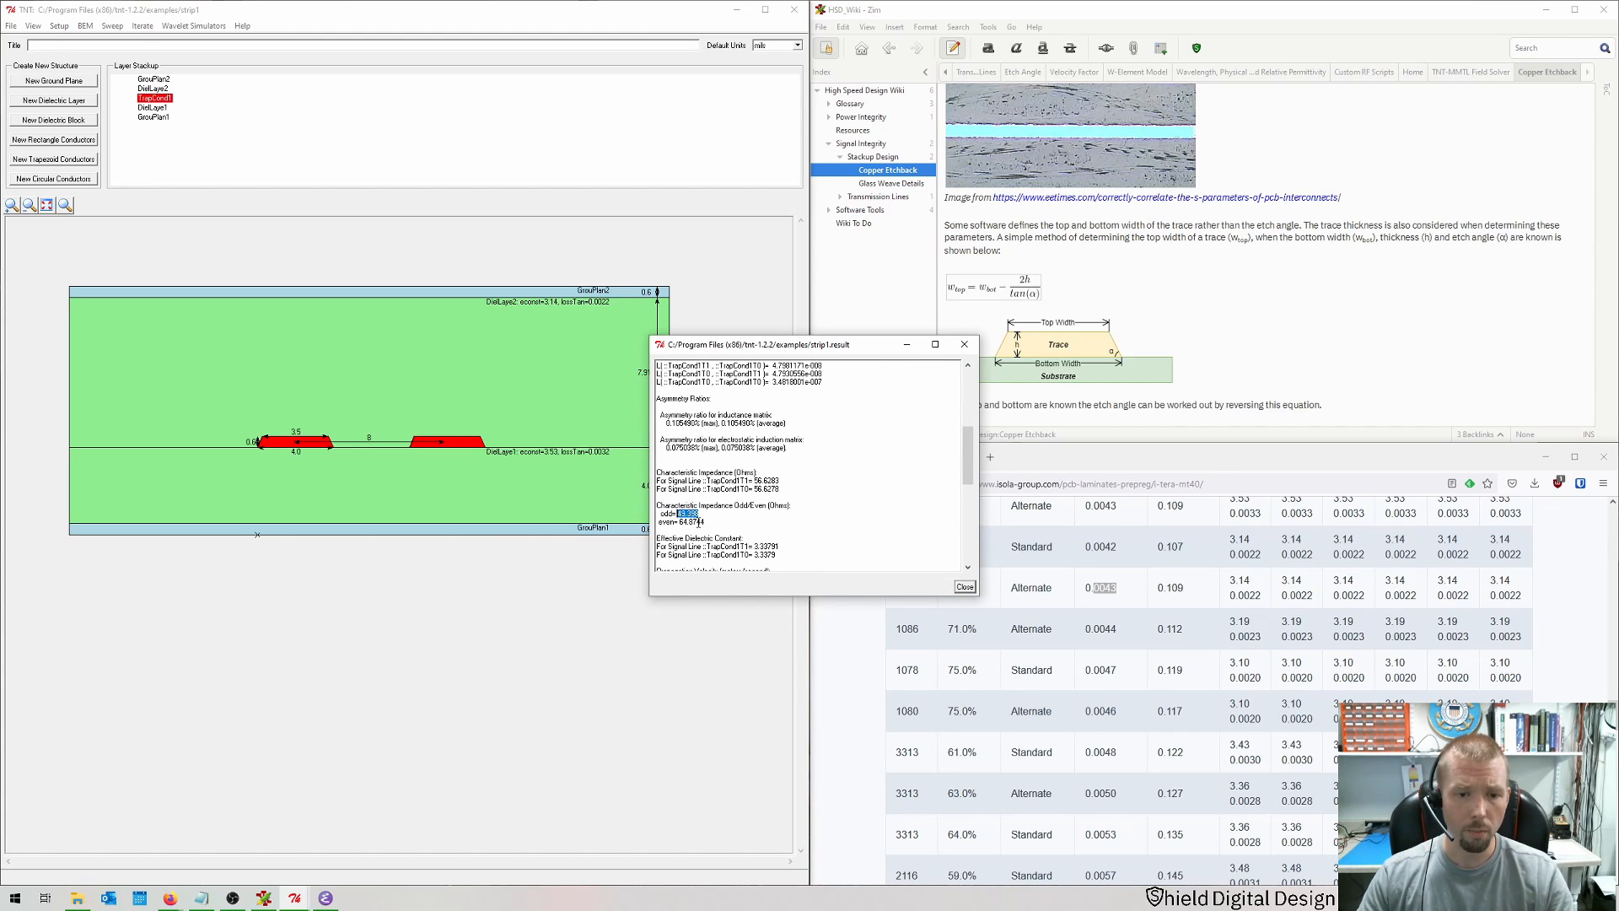
click(699, 516)
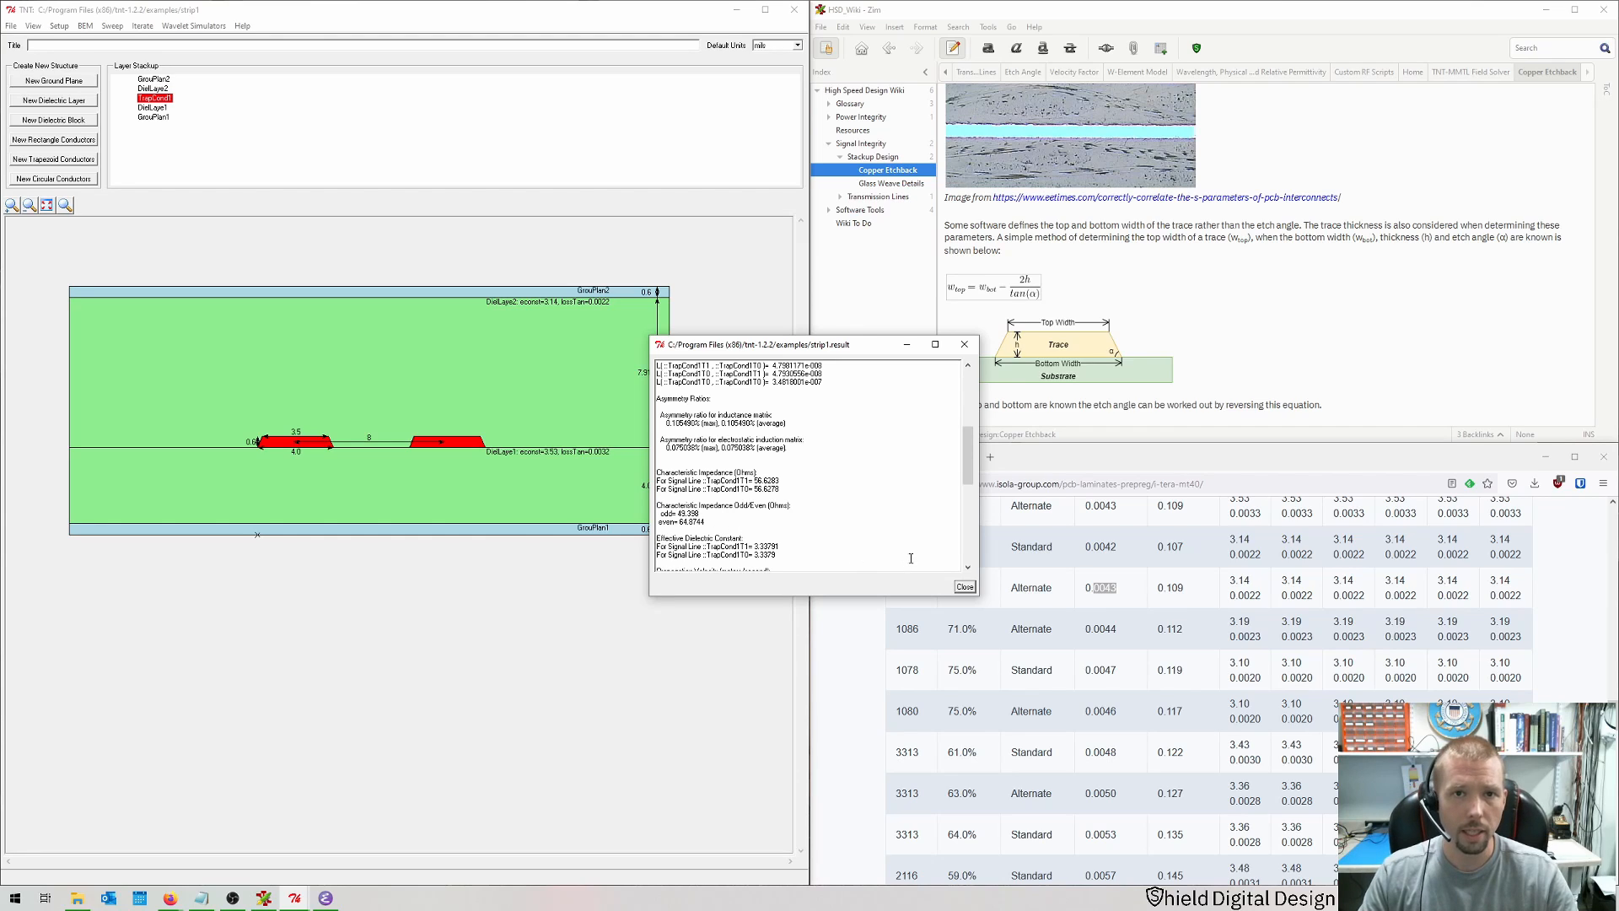
click(965, 587)
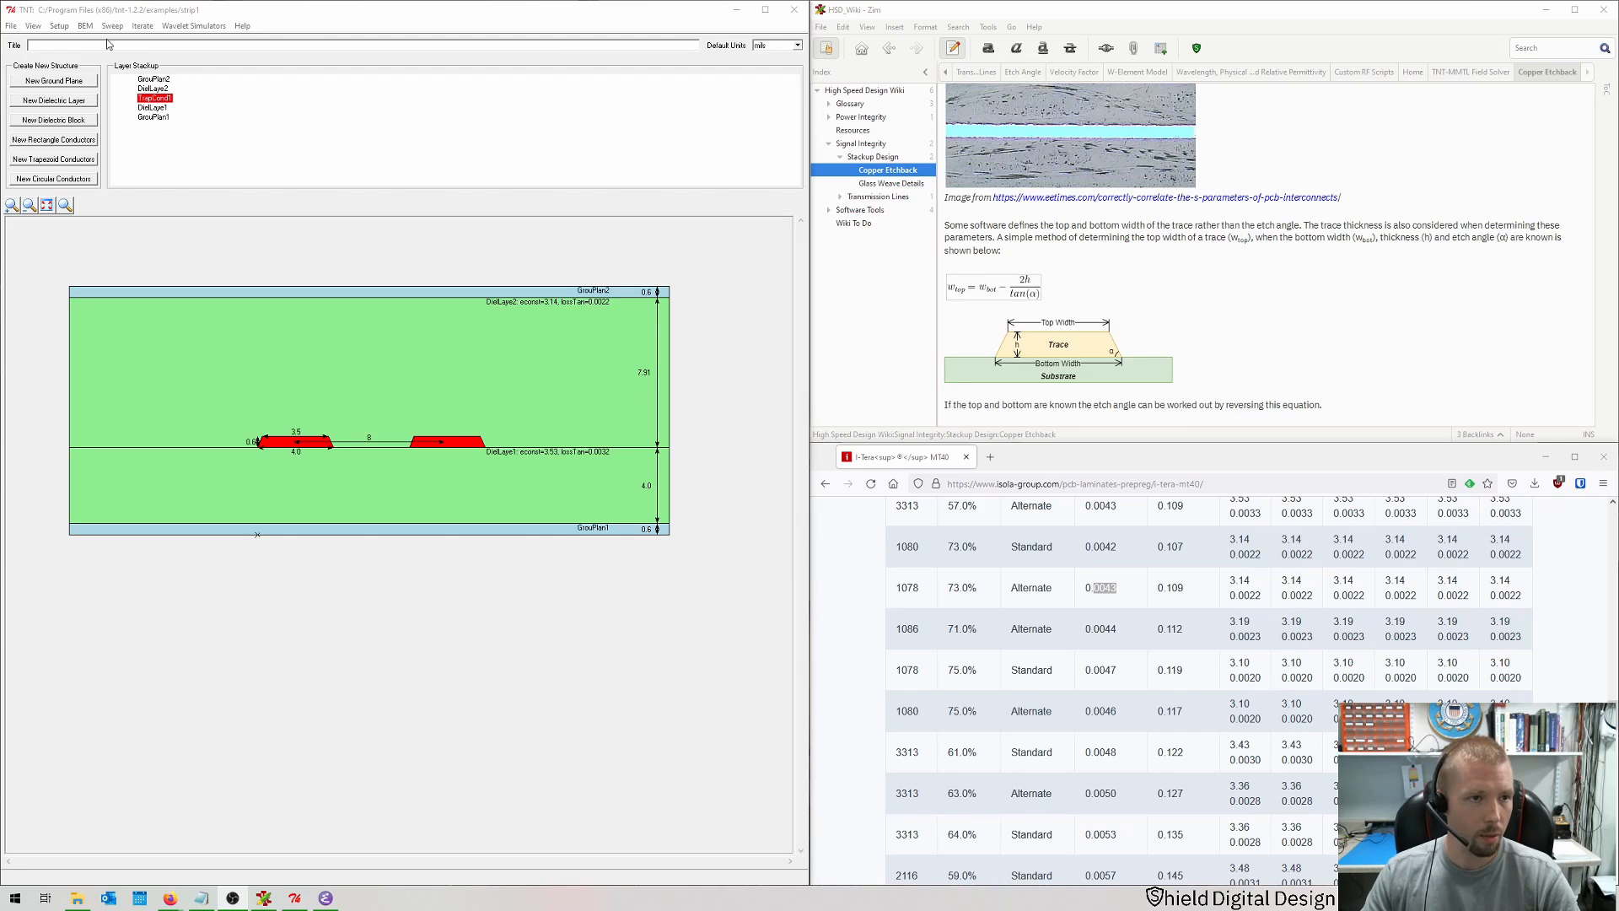
Step: Generate the HSPICE W-element file and review its RLGC matrices before closing it
click(143, 26)
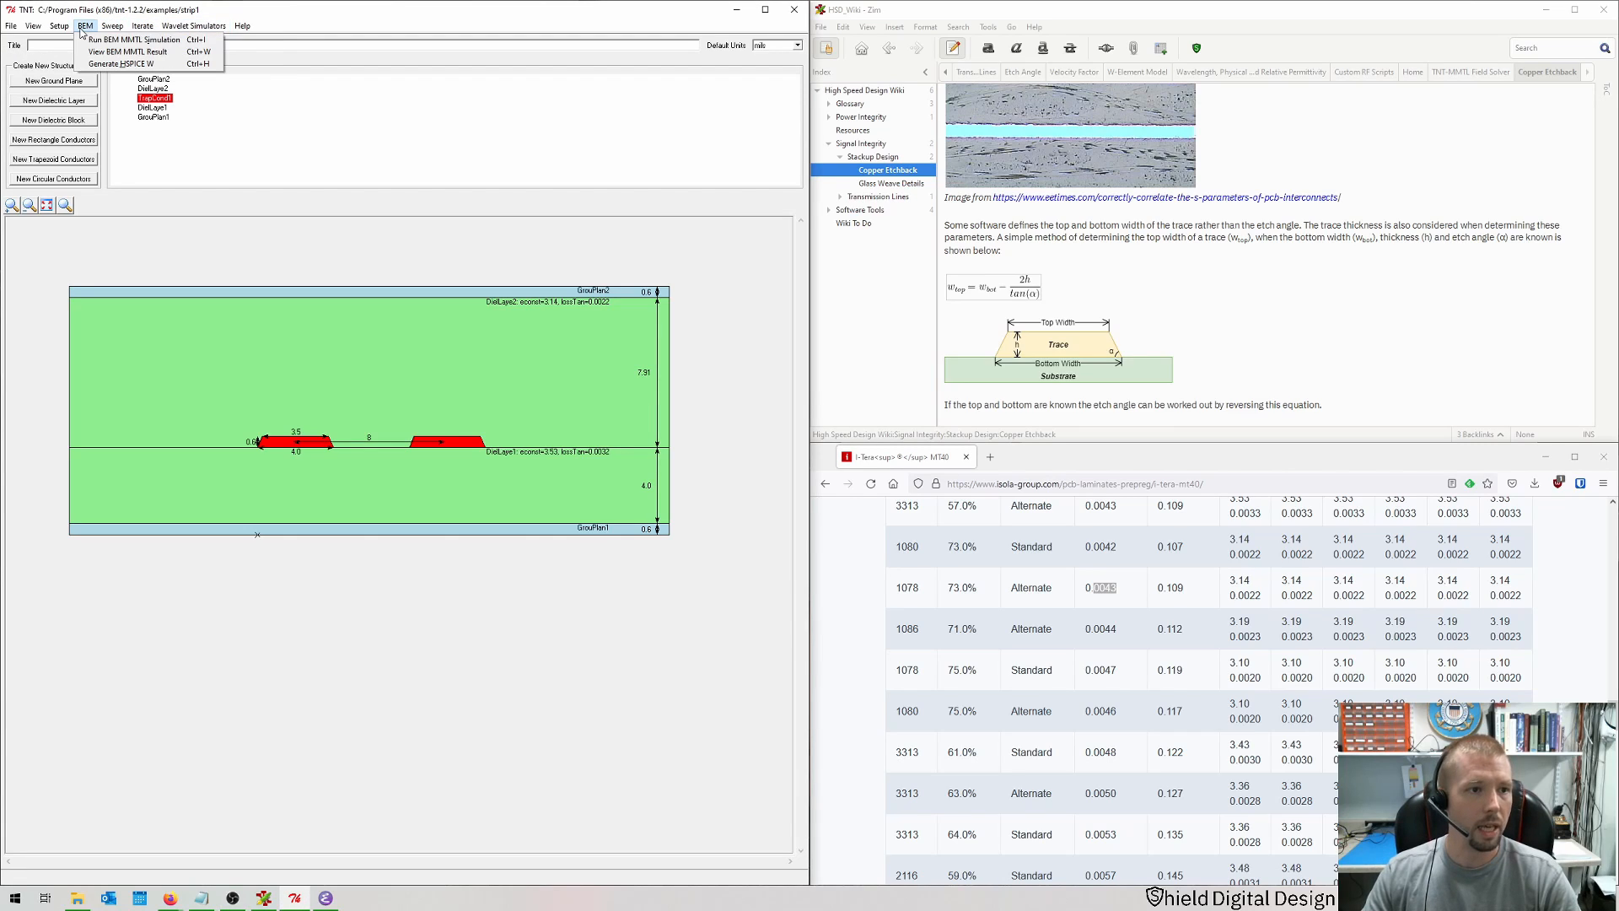
click(168, 64)
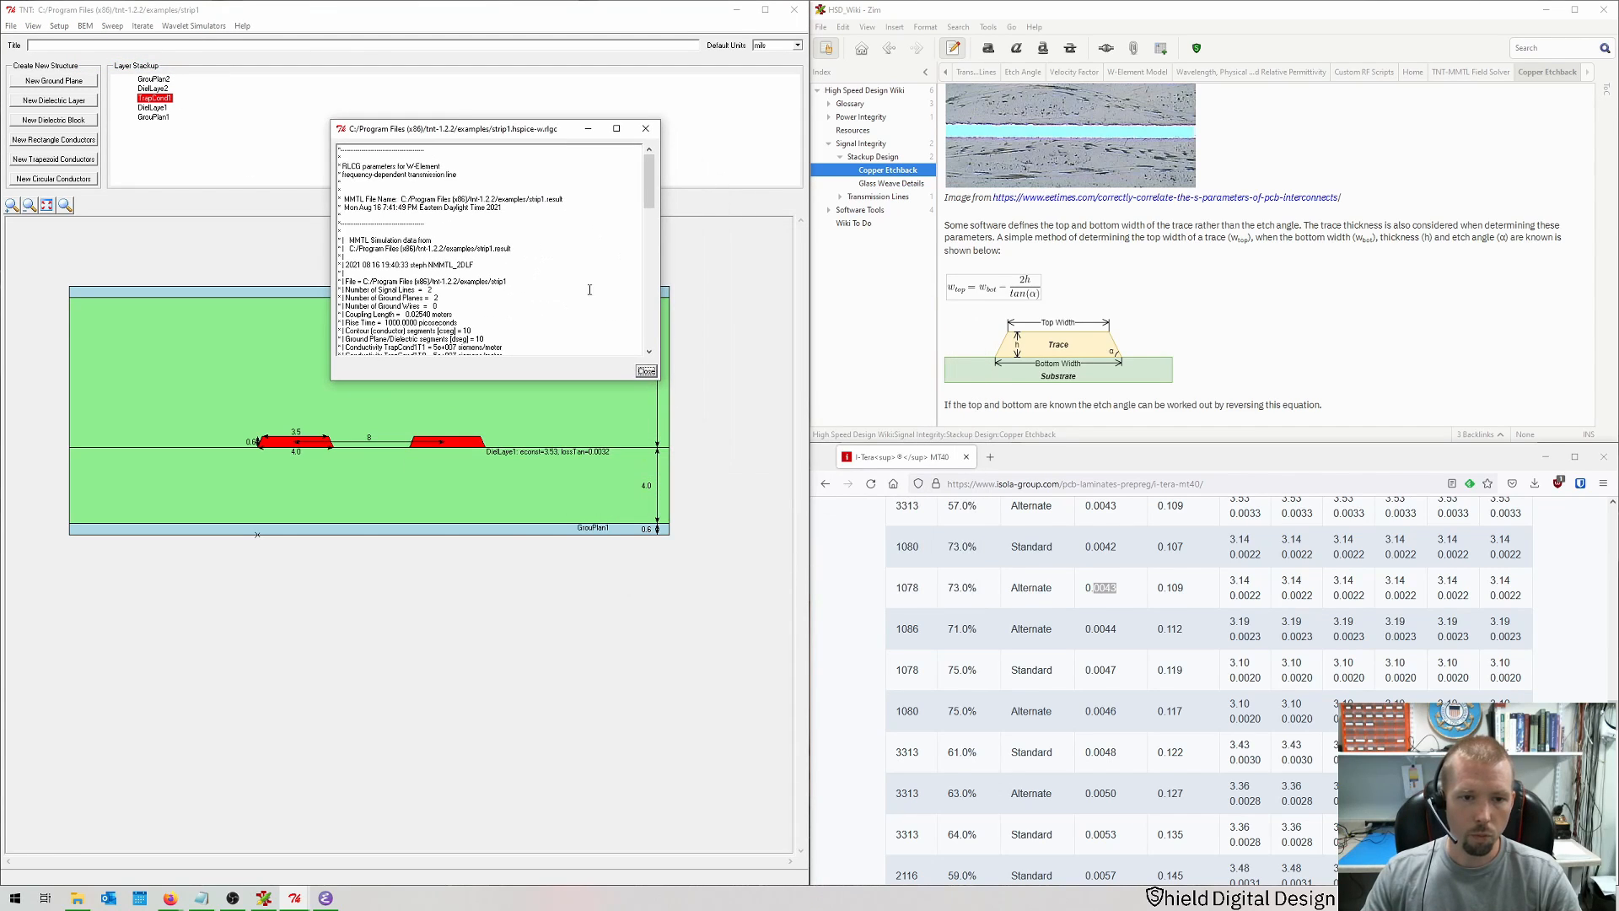
drag(659, 379, 726, 807)
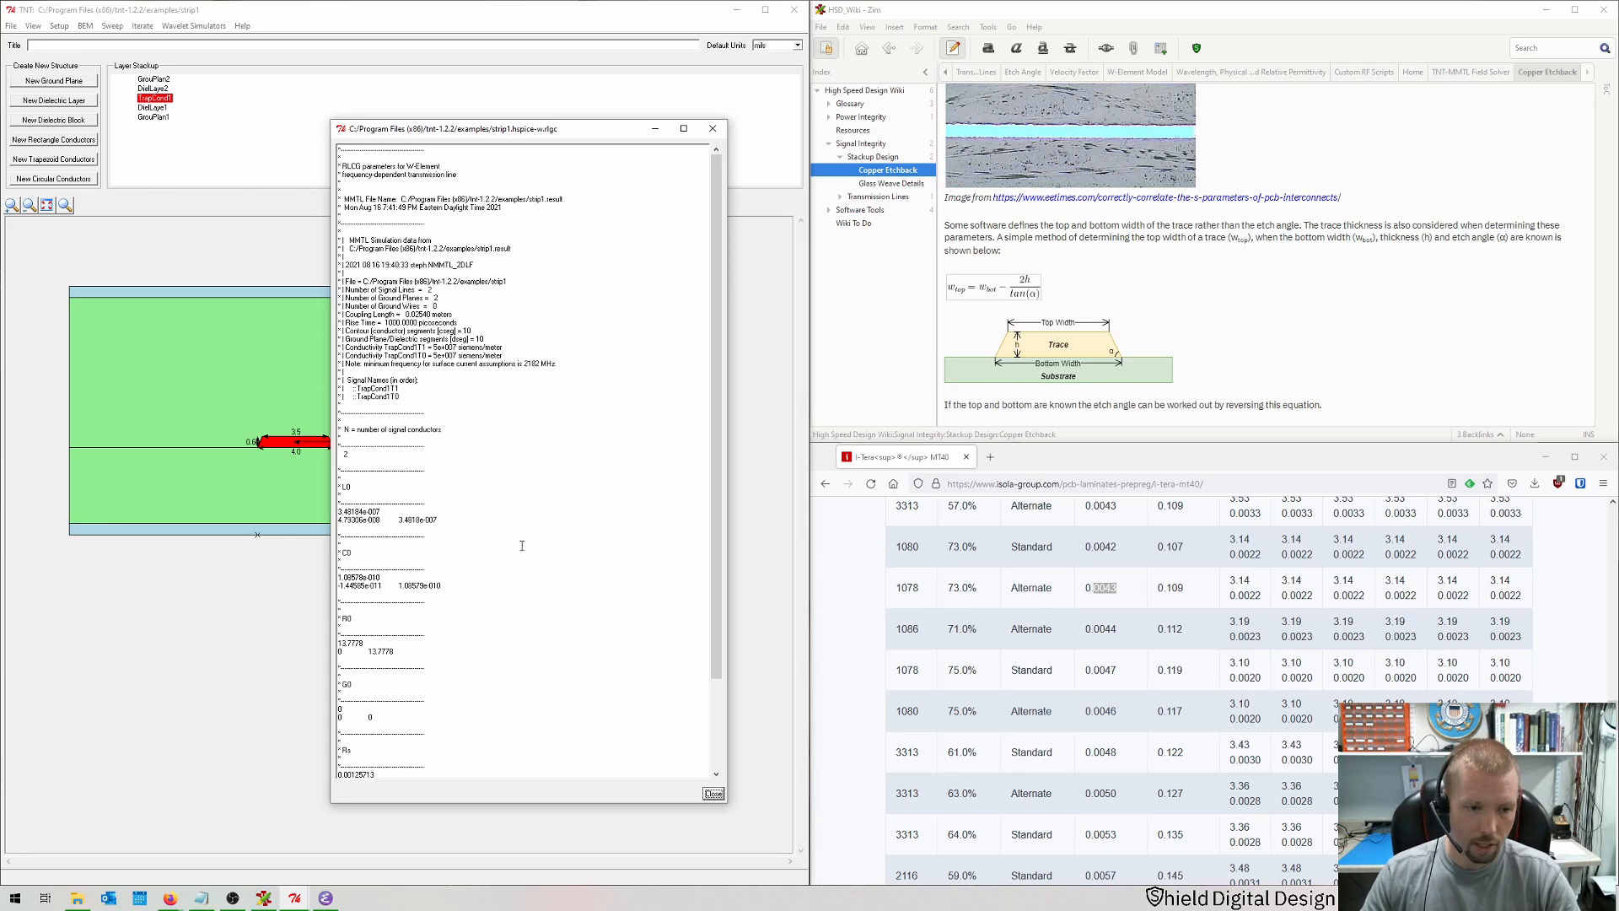
scroll(461, 559, down, 4)
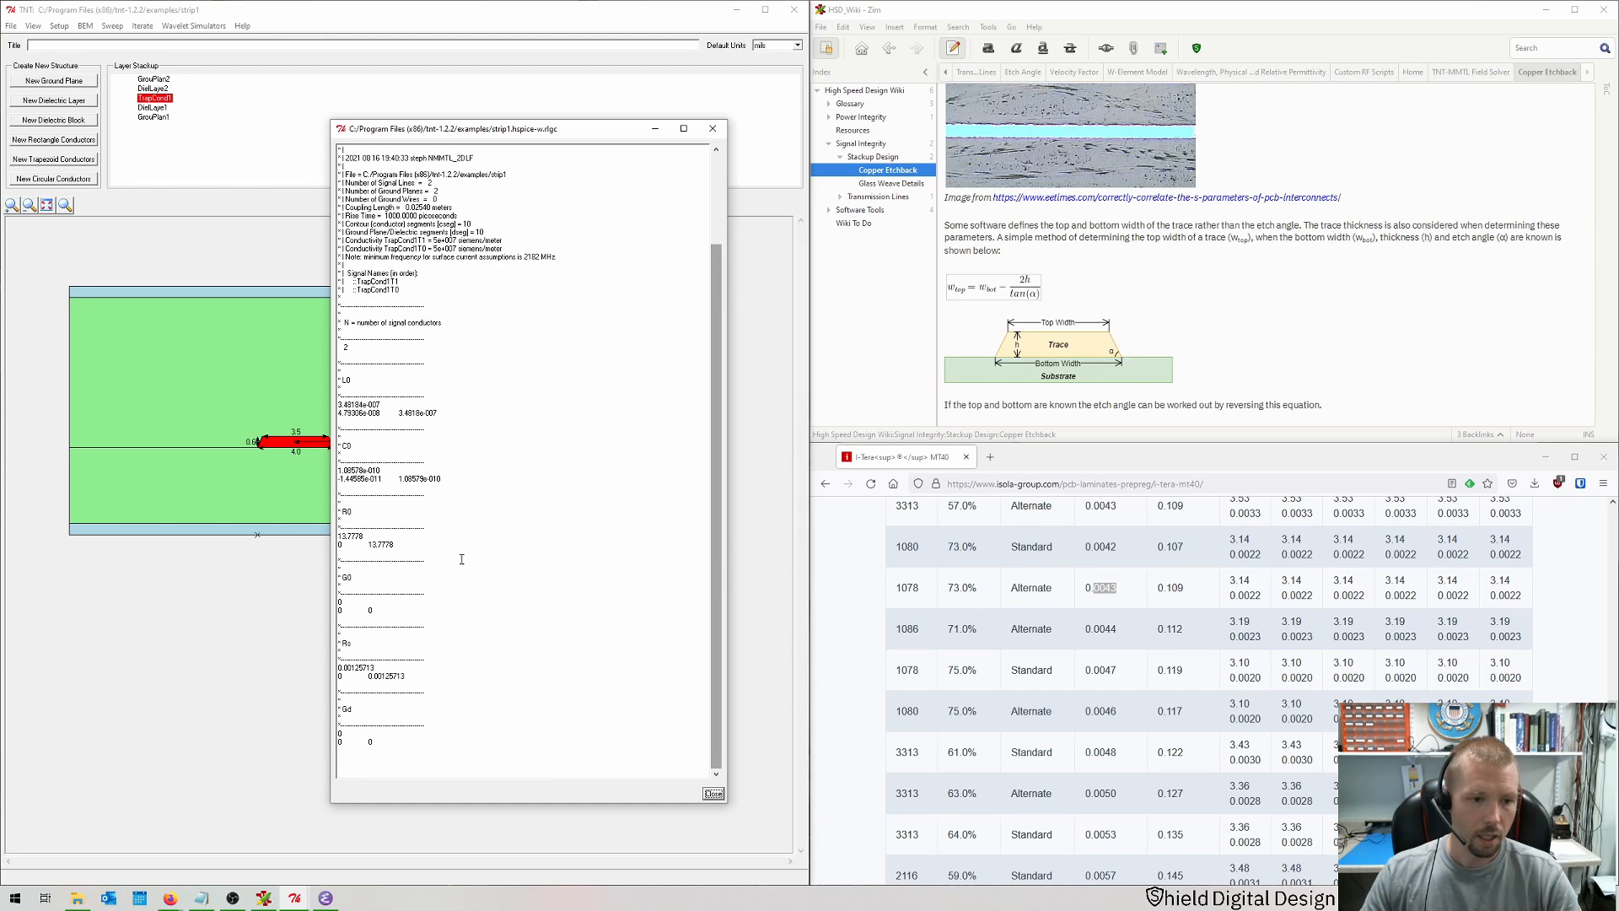
drag(339, 537, 412, 553)
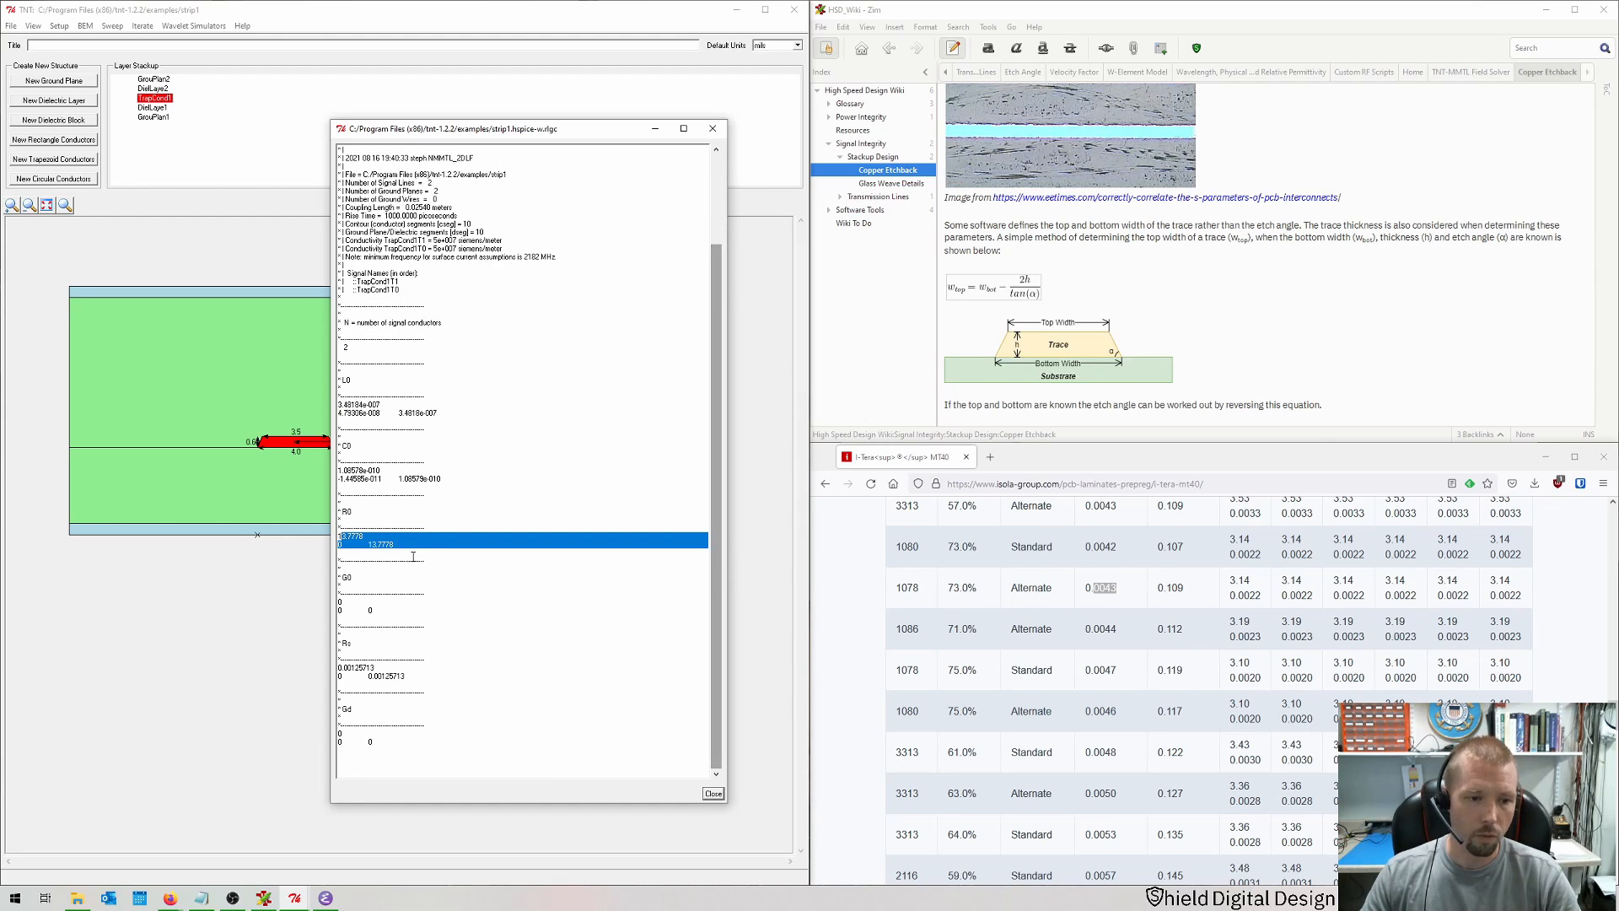
click(410, 538)
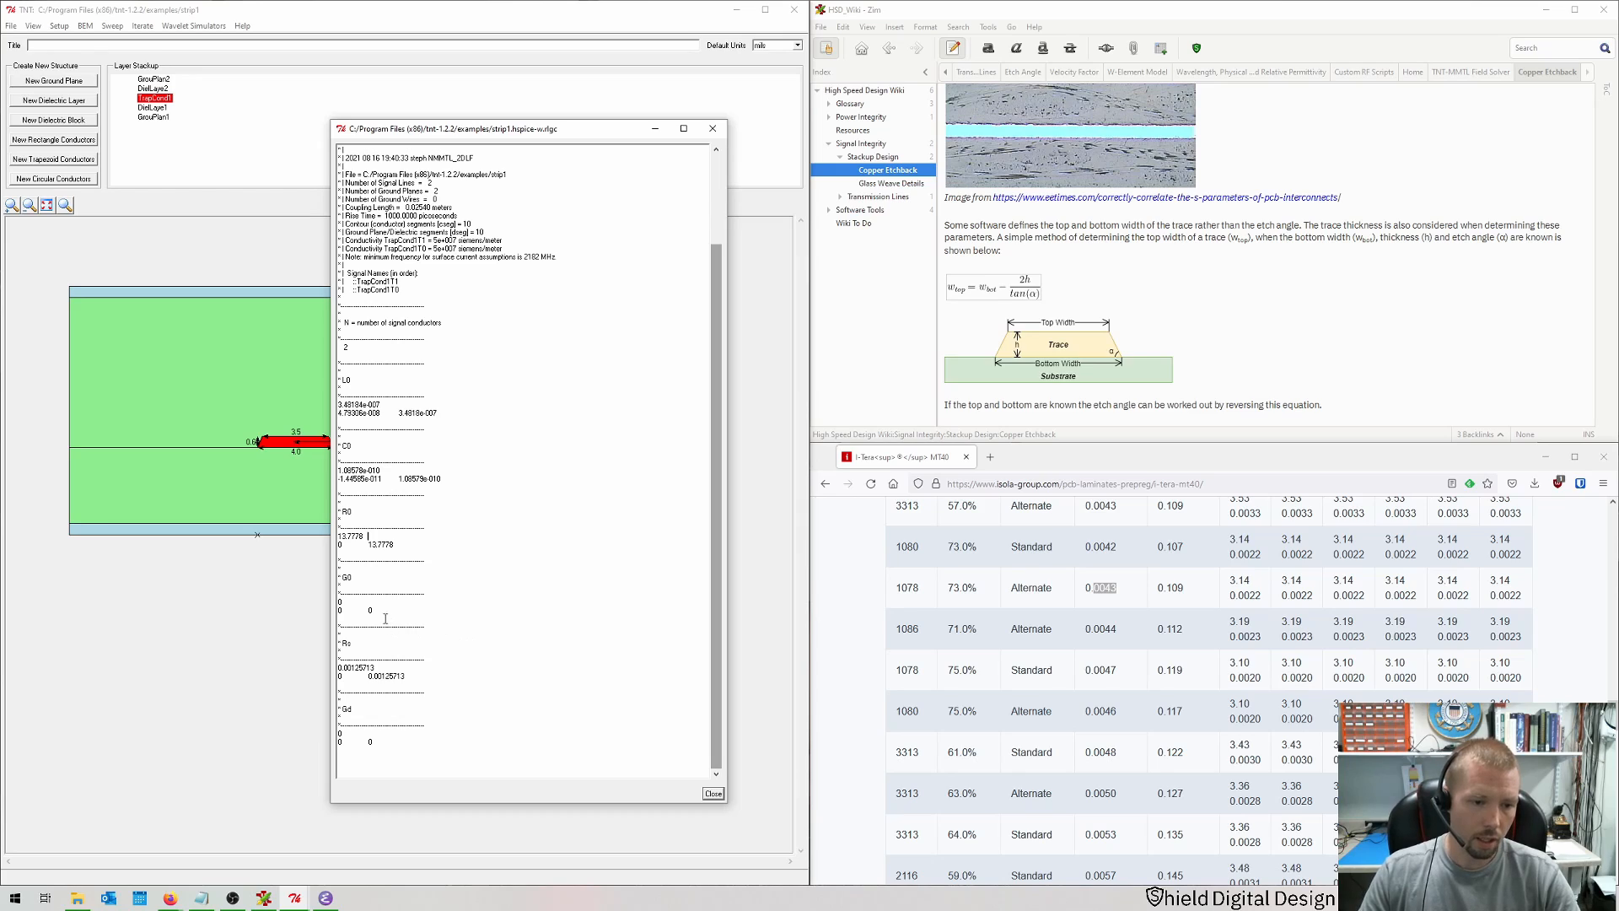
drag(384, 622, 330, 575)
drag(395, 755, 324, 710)
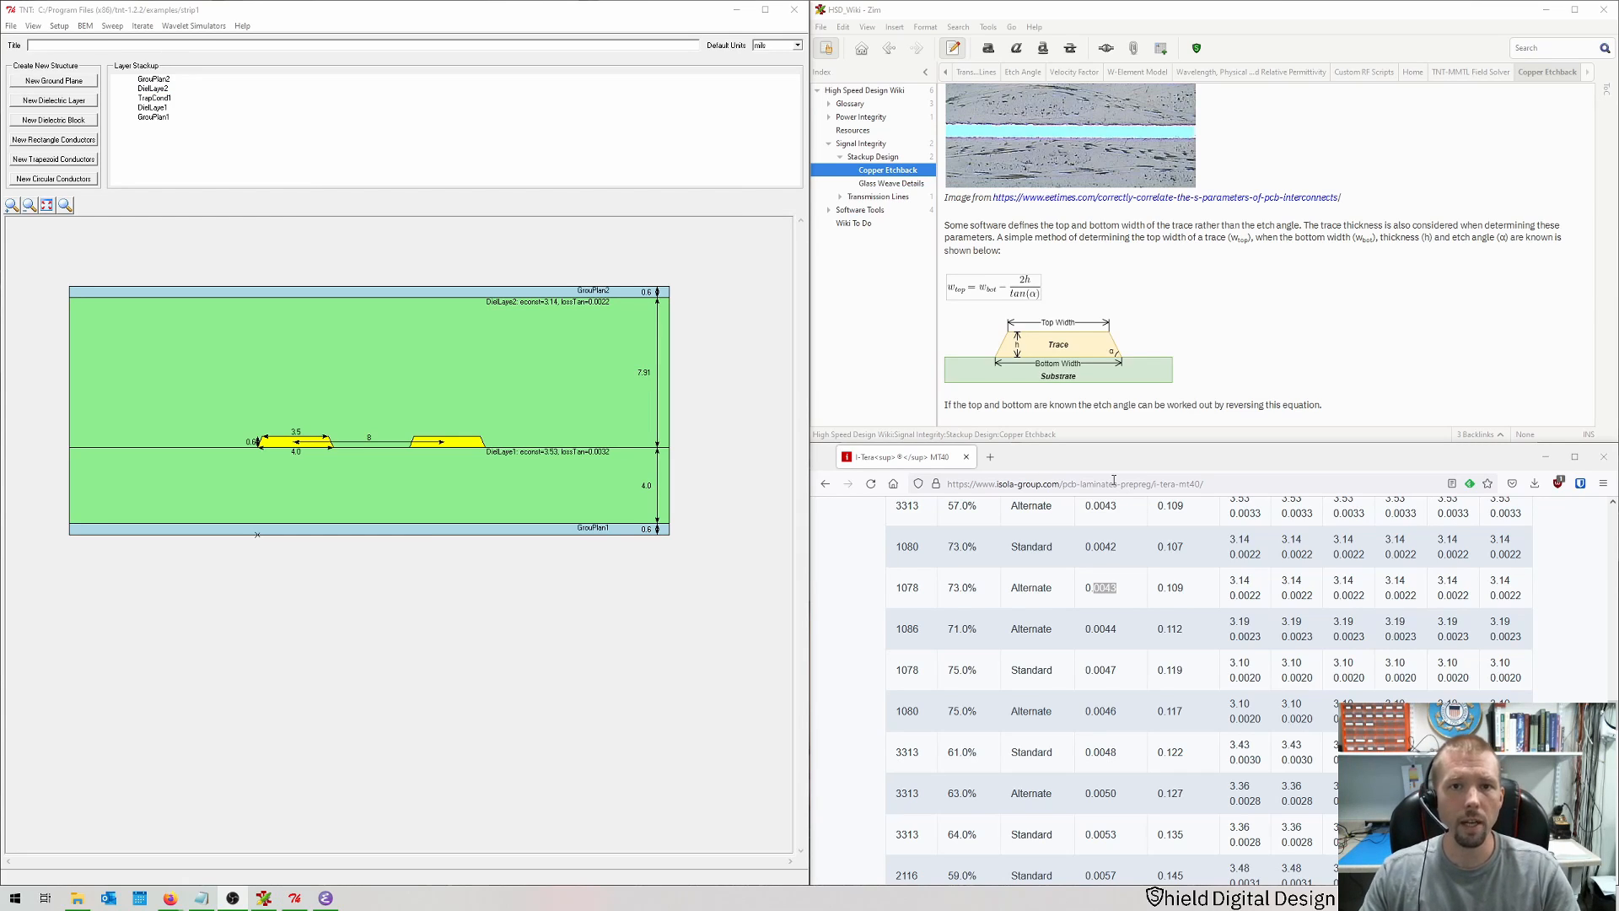
Step: Open the micro1 example cross-section file
click(11, 26)
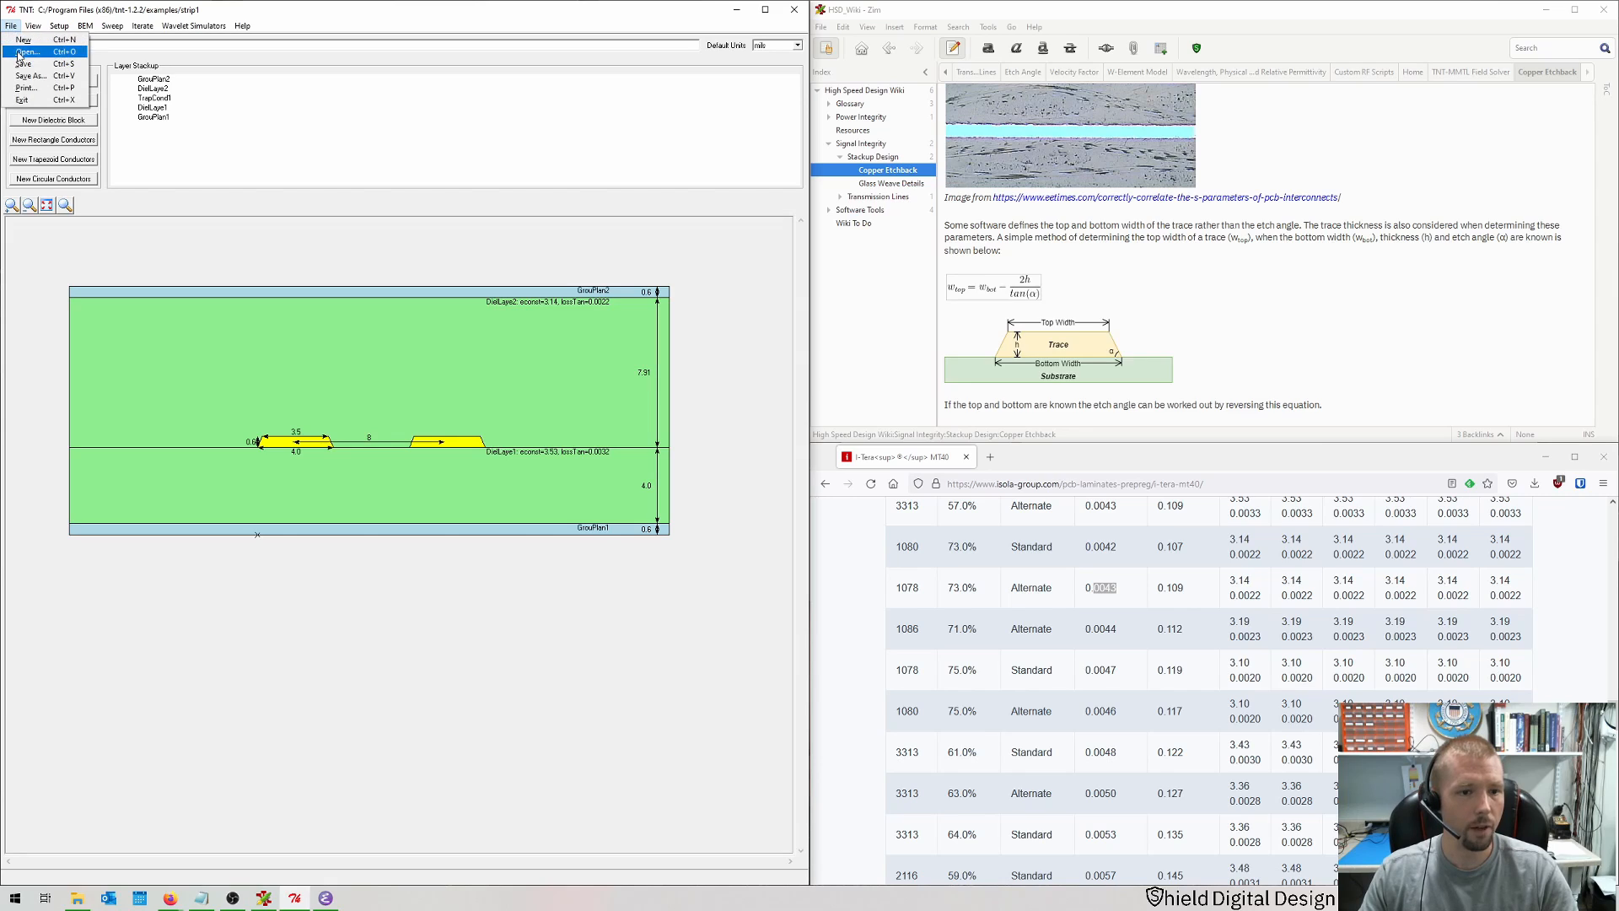
click(20, 52)
scroll(173, 227, down, 2)
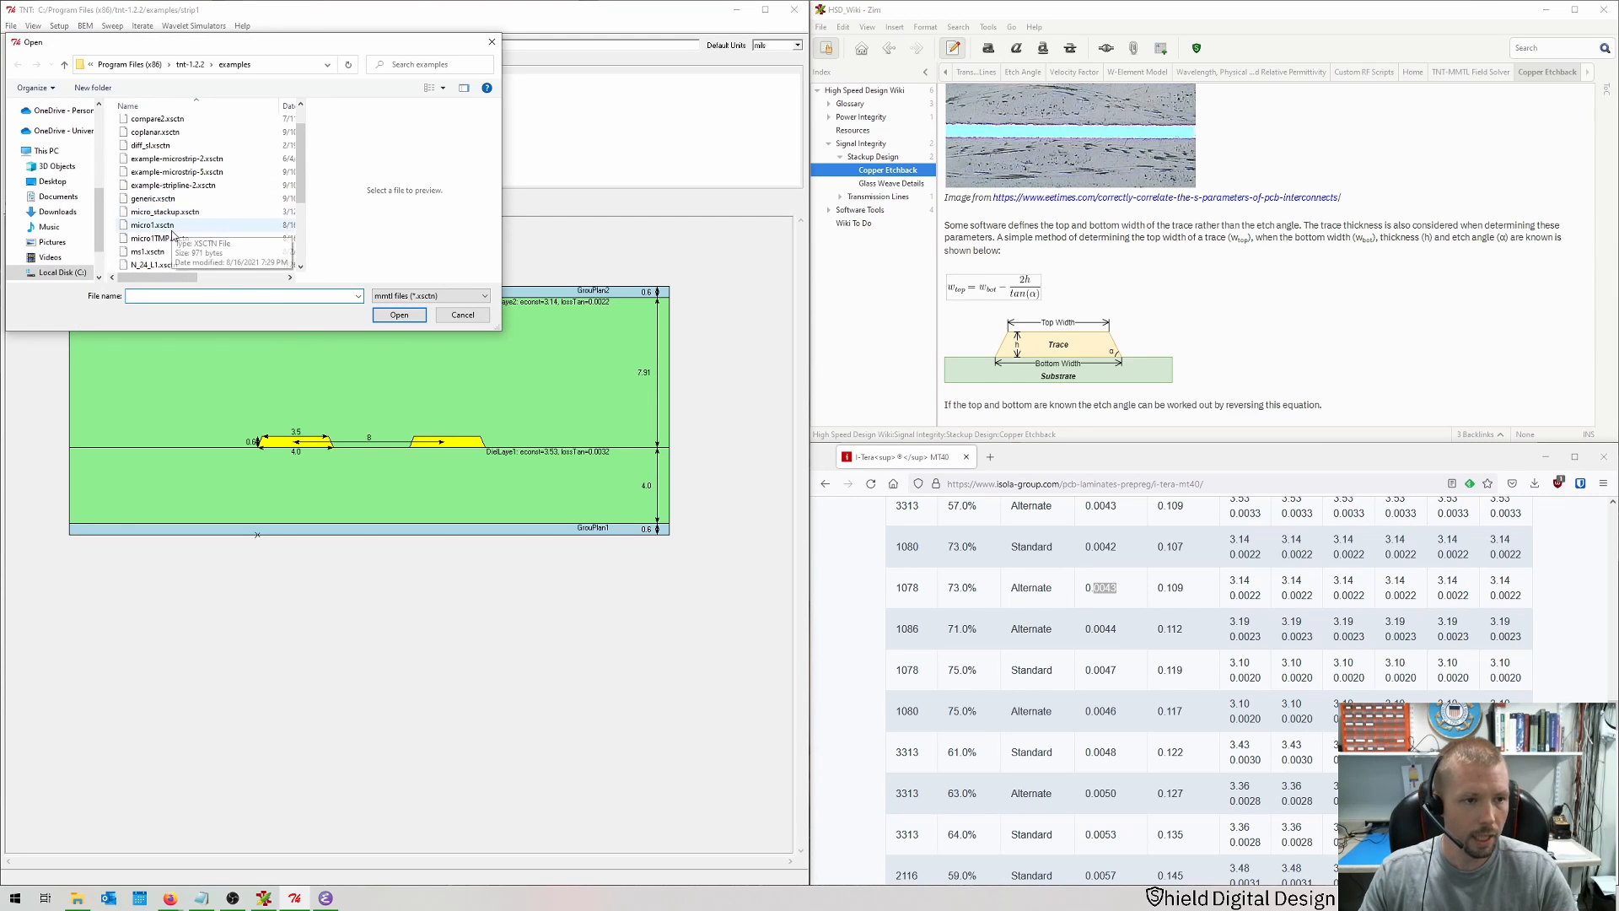
double_click(168, 226)
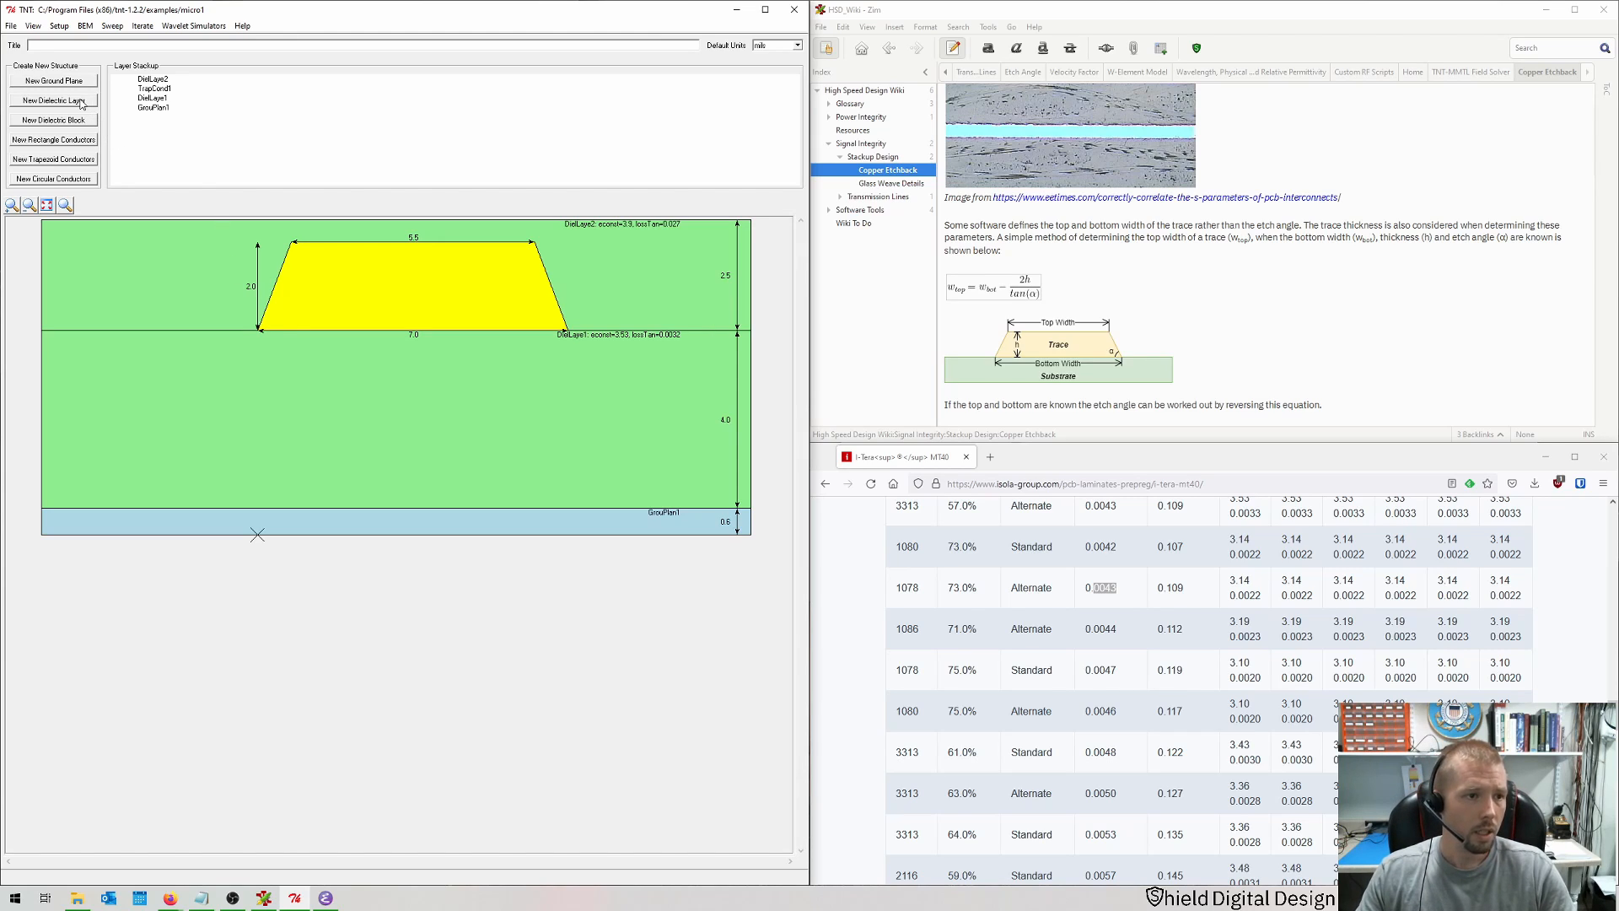
Step: Create new rectangle conductors with copper conductivity and a width of 50
click(66, 140)
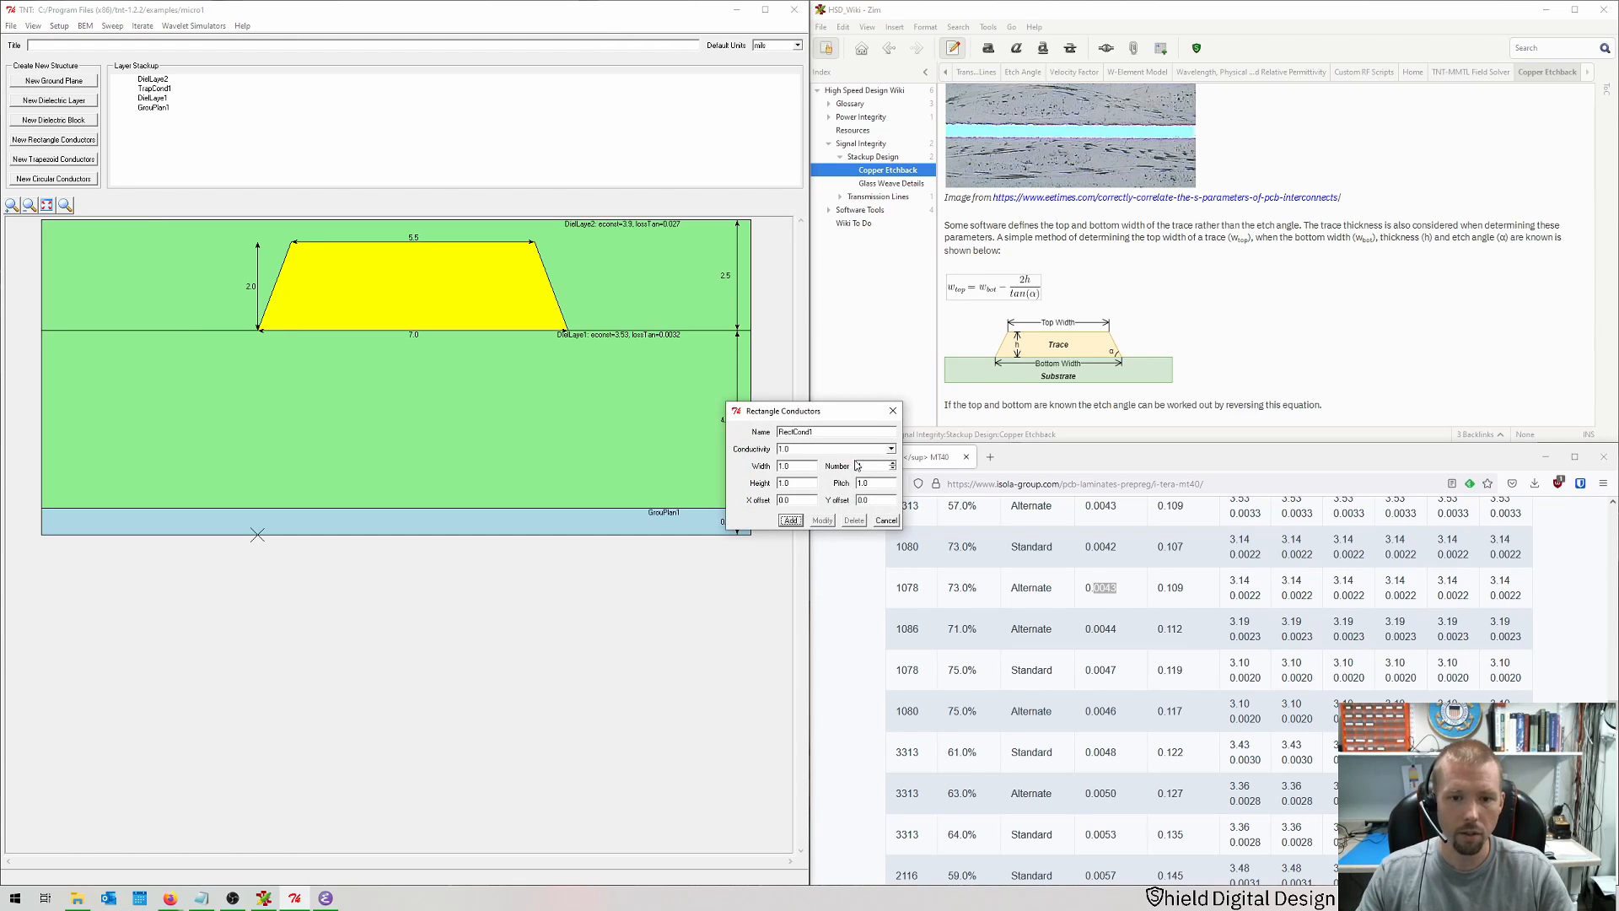
click(891, 448)
click(892, 450)
click(896, 455)
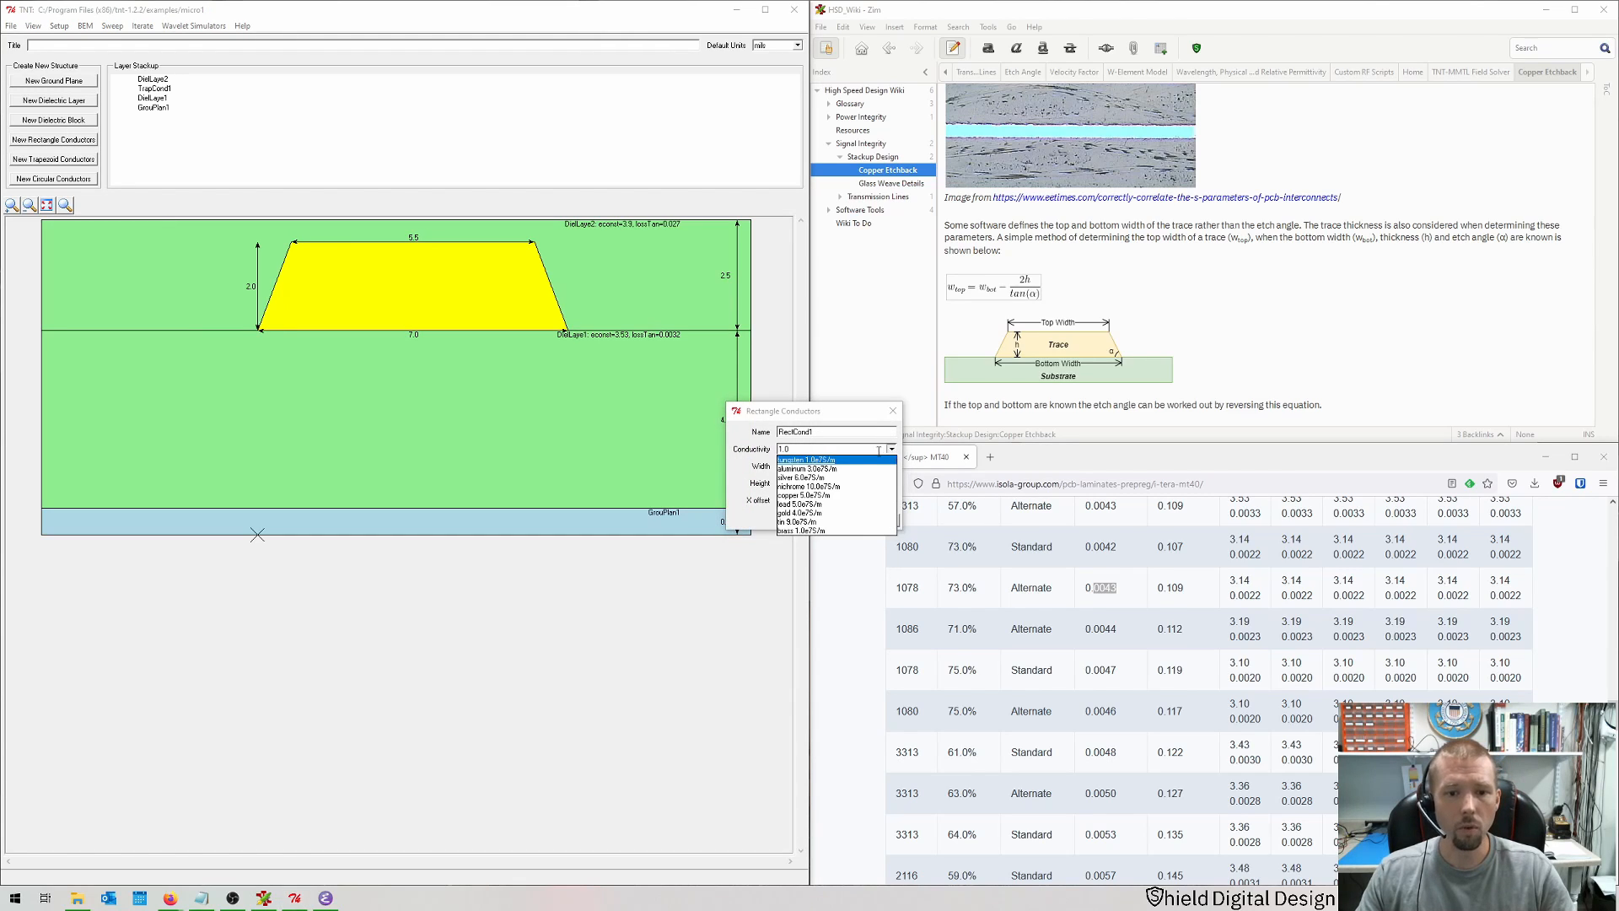
click(798, 465)
key(Tab)
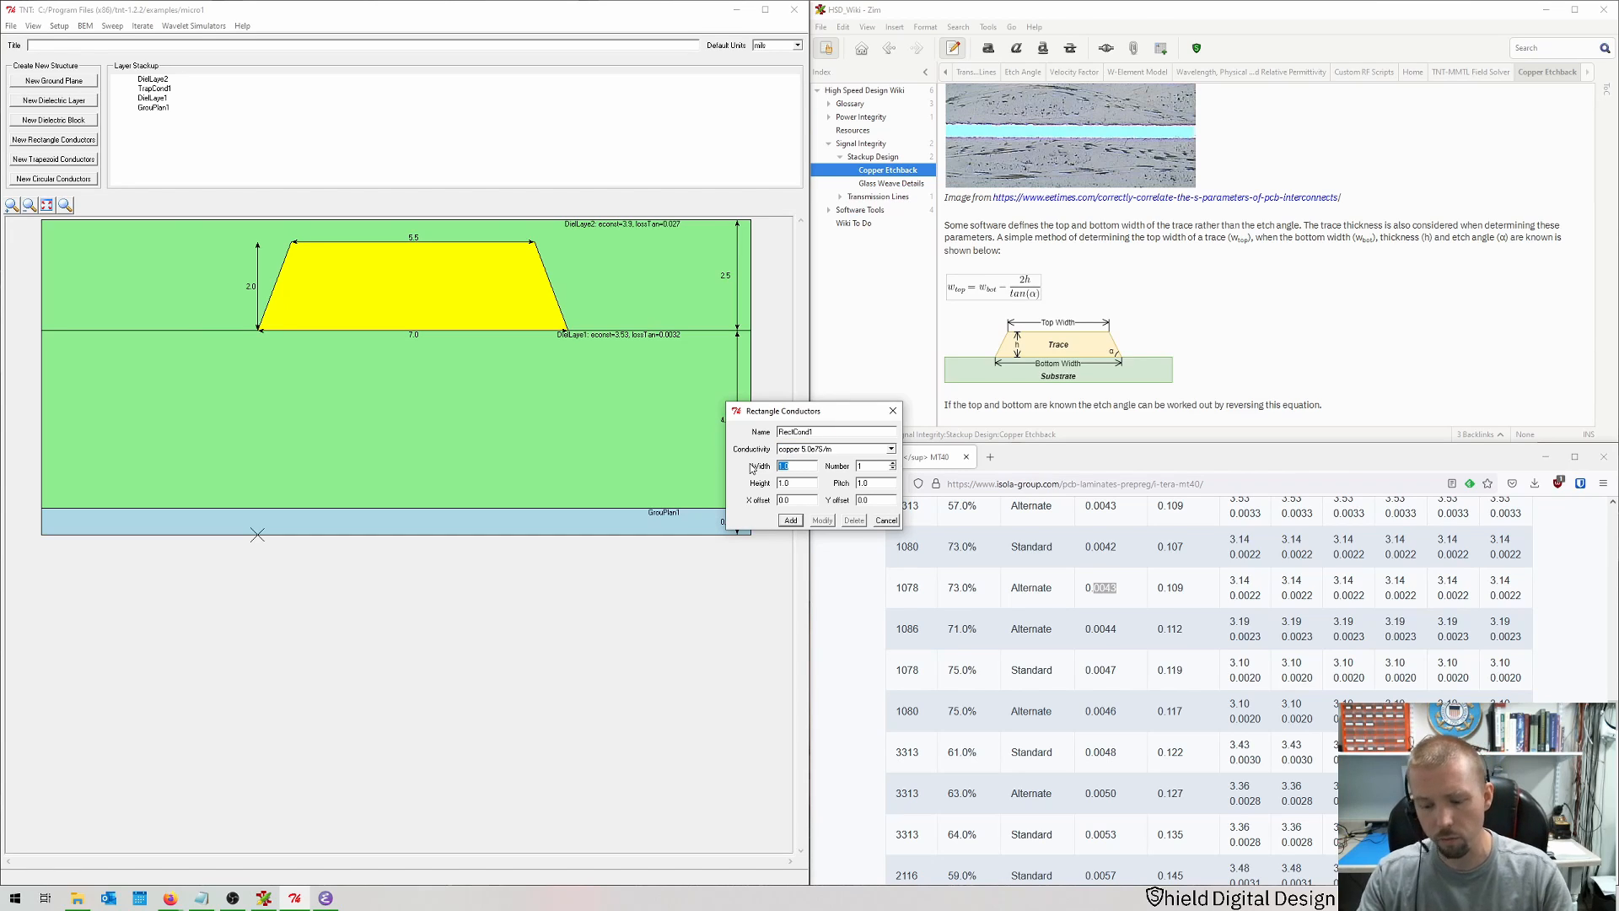
text(50)
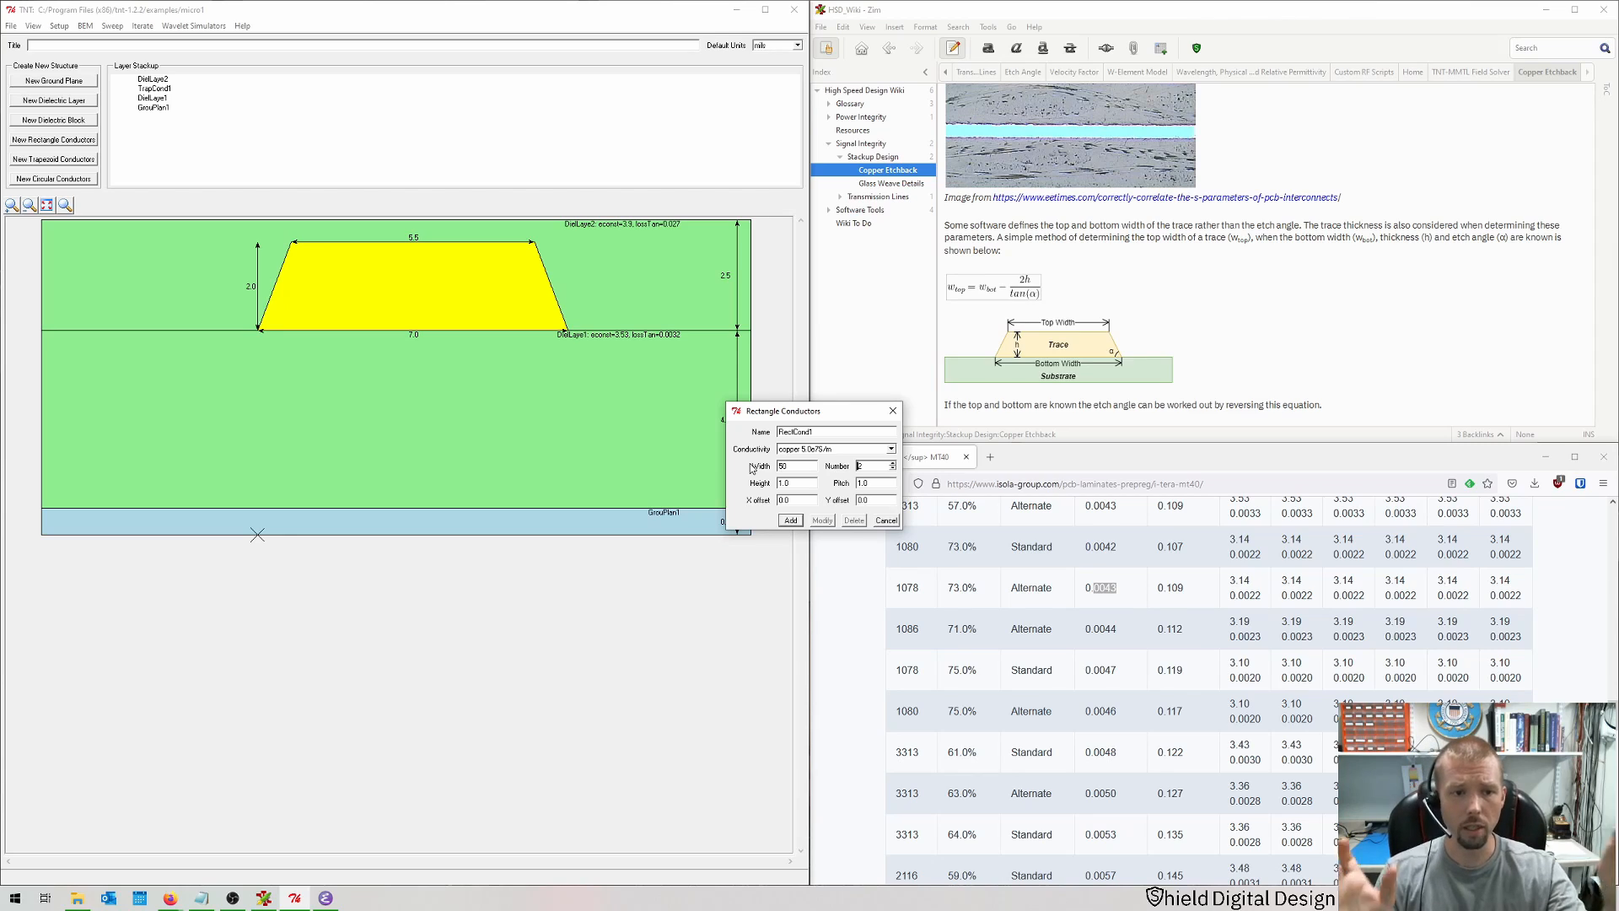
Step: Set the rectangle conductors' height to 2, number to 2, pitch to 77 and X offset to 0, and add them
key(Tab)
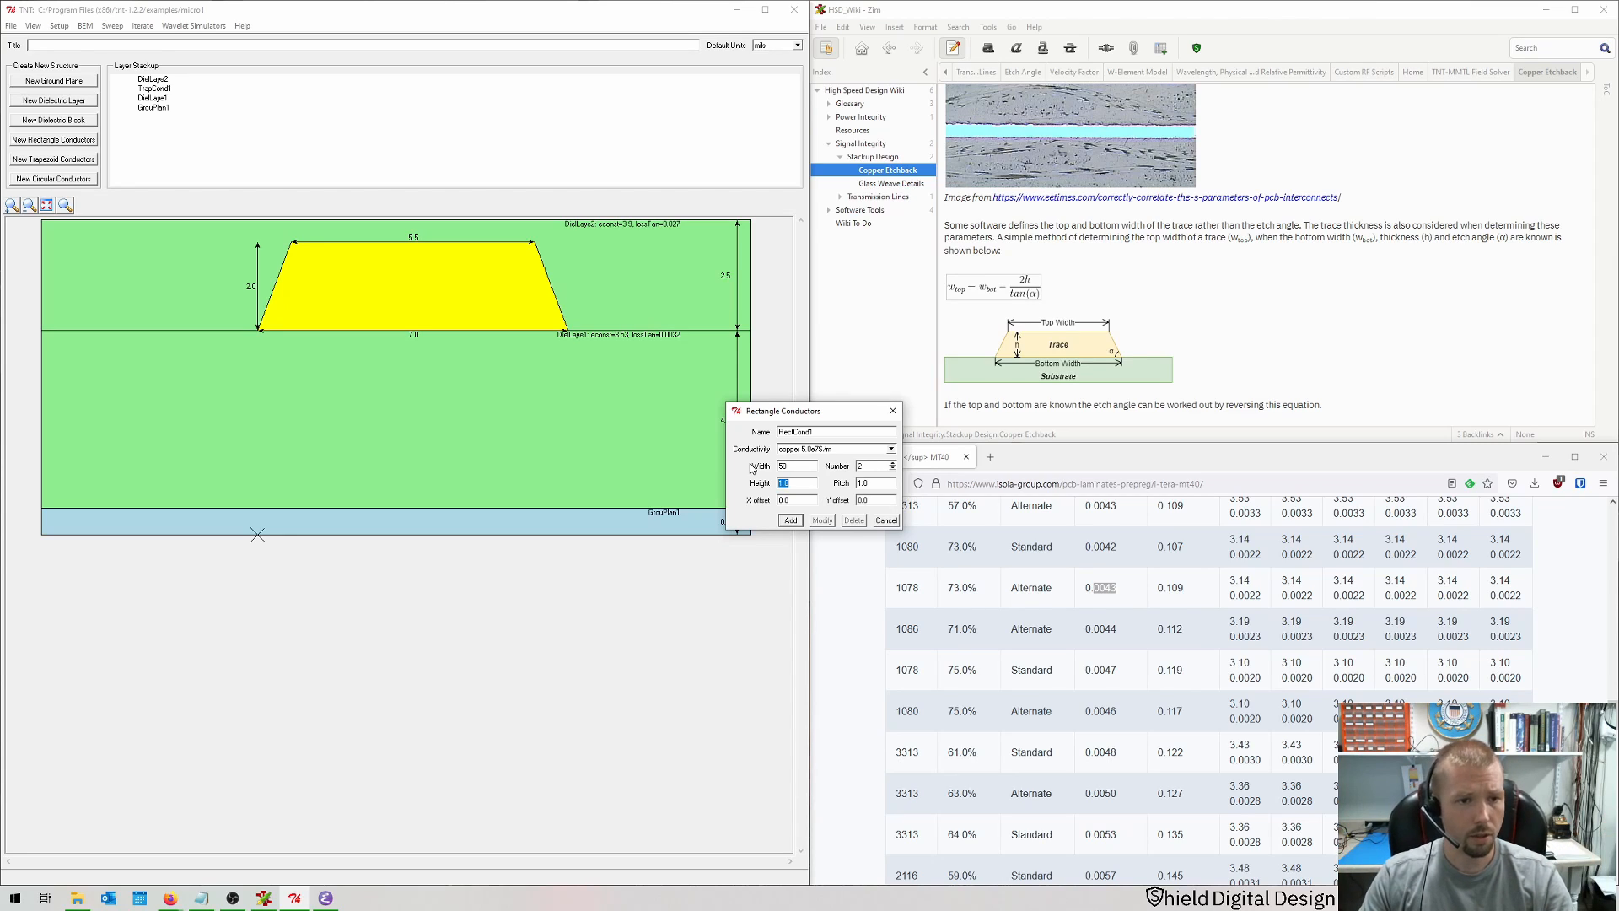
text(2)
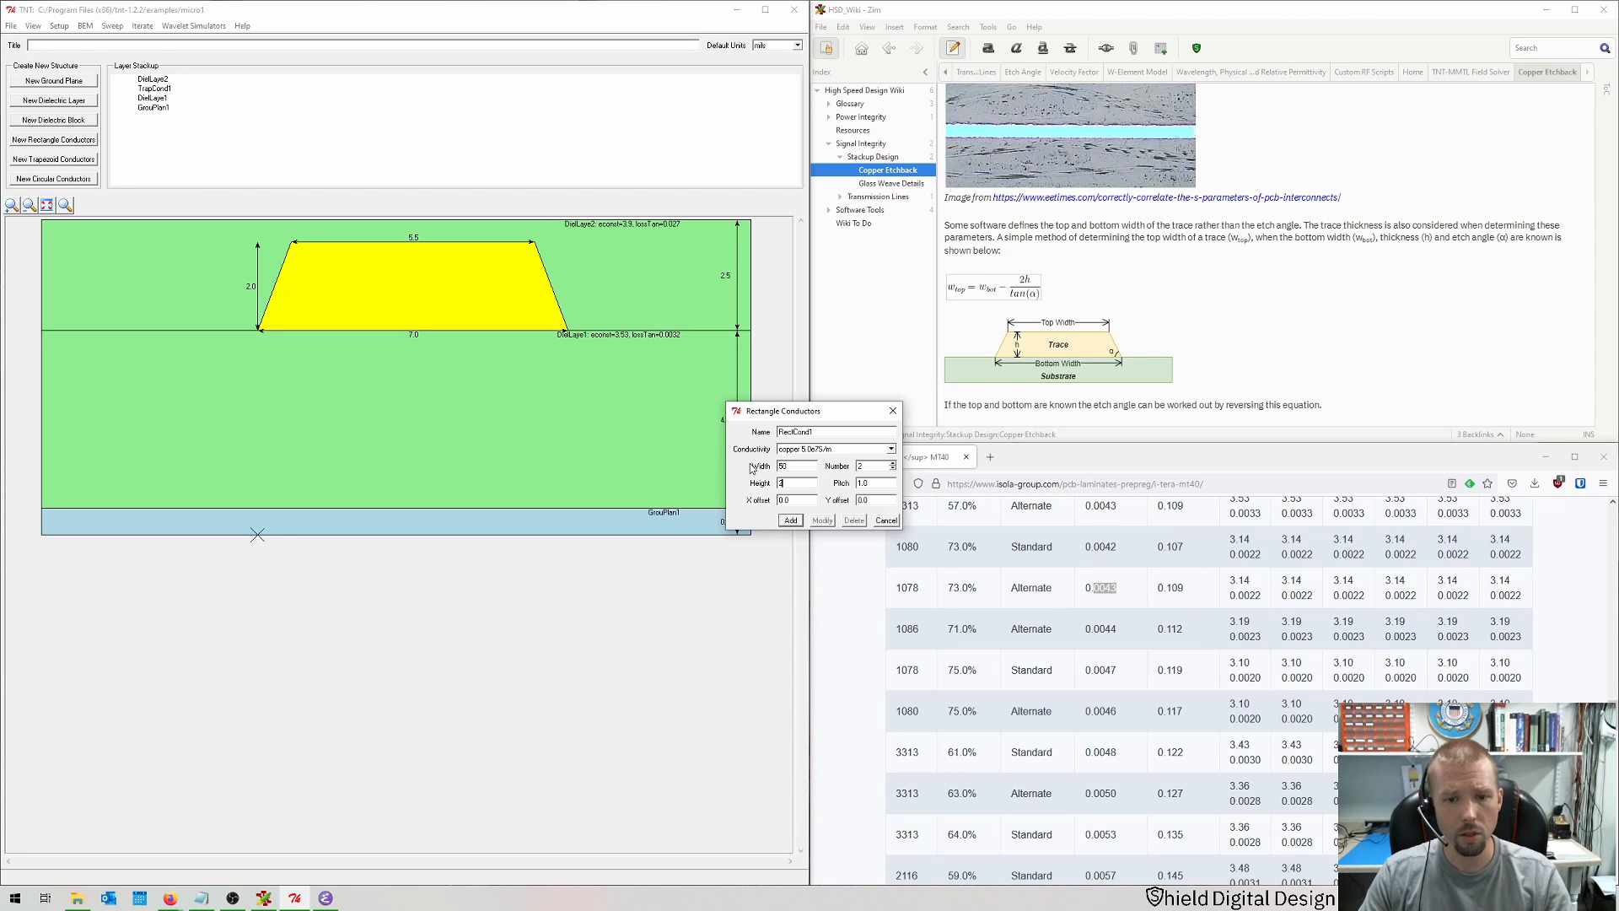
key(Tab)
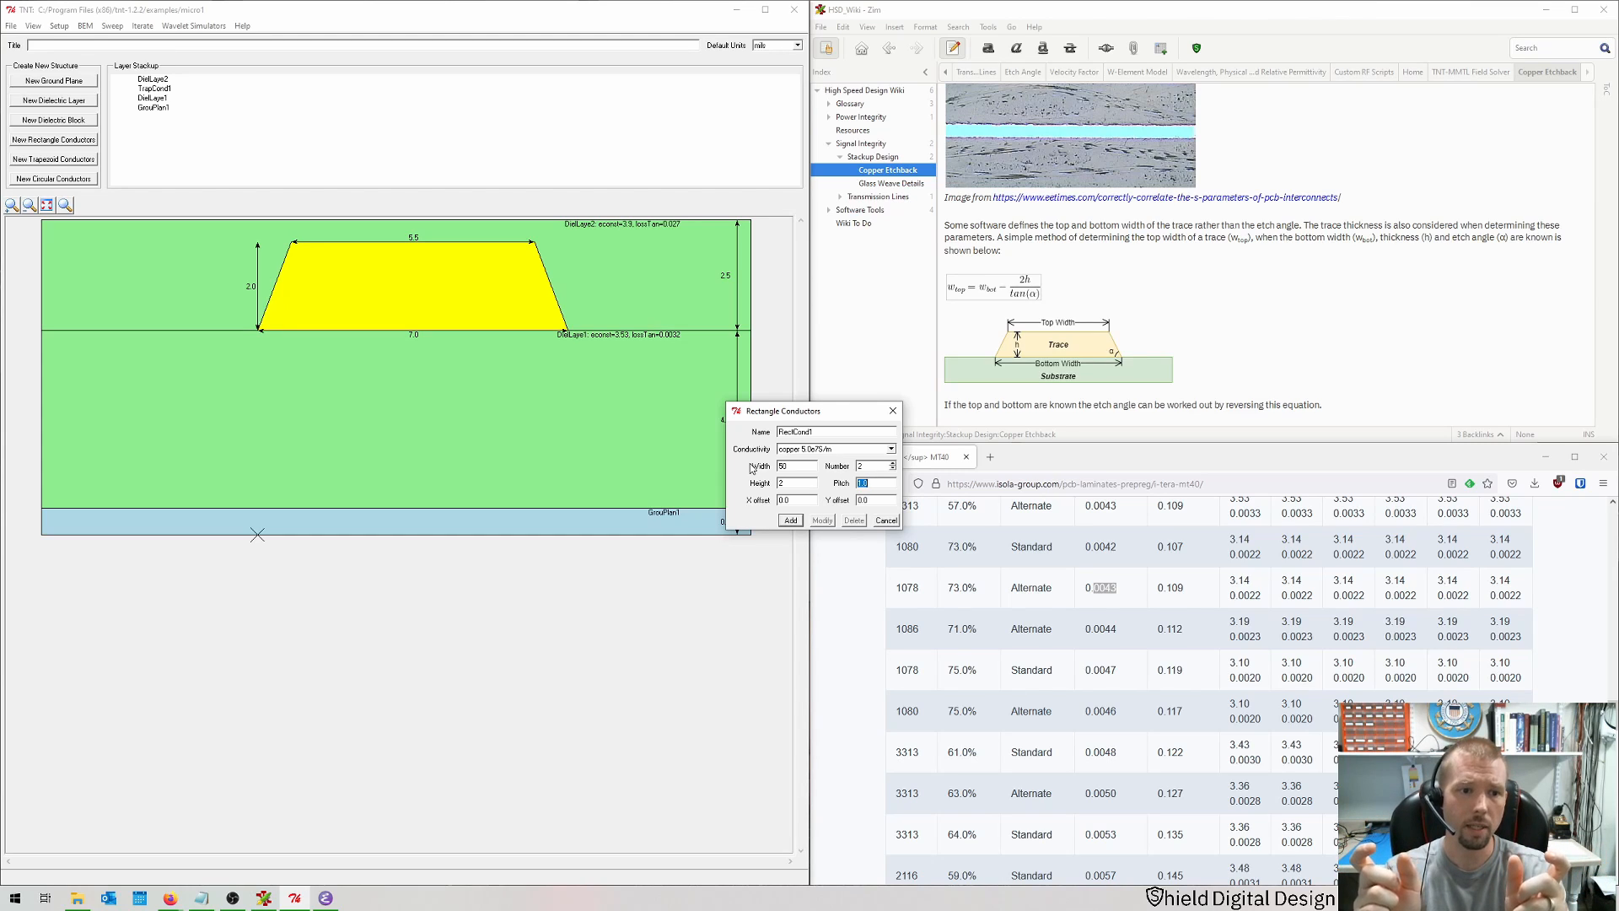
text(7)
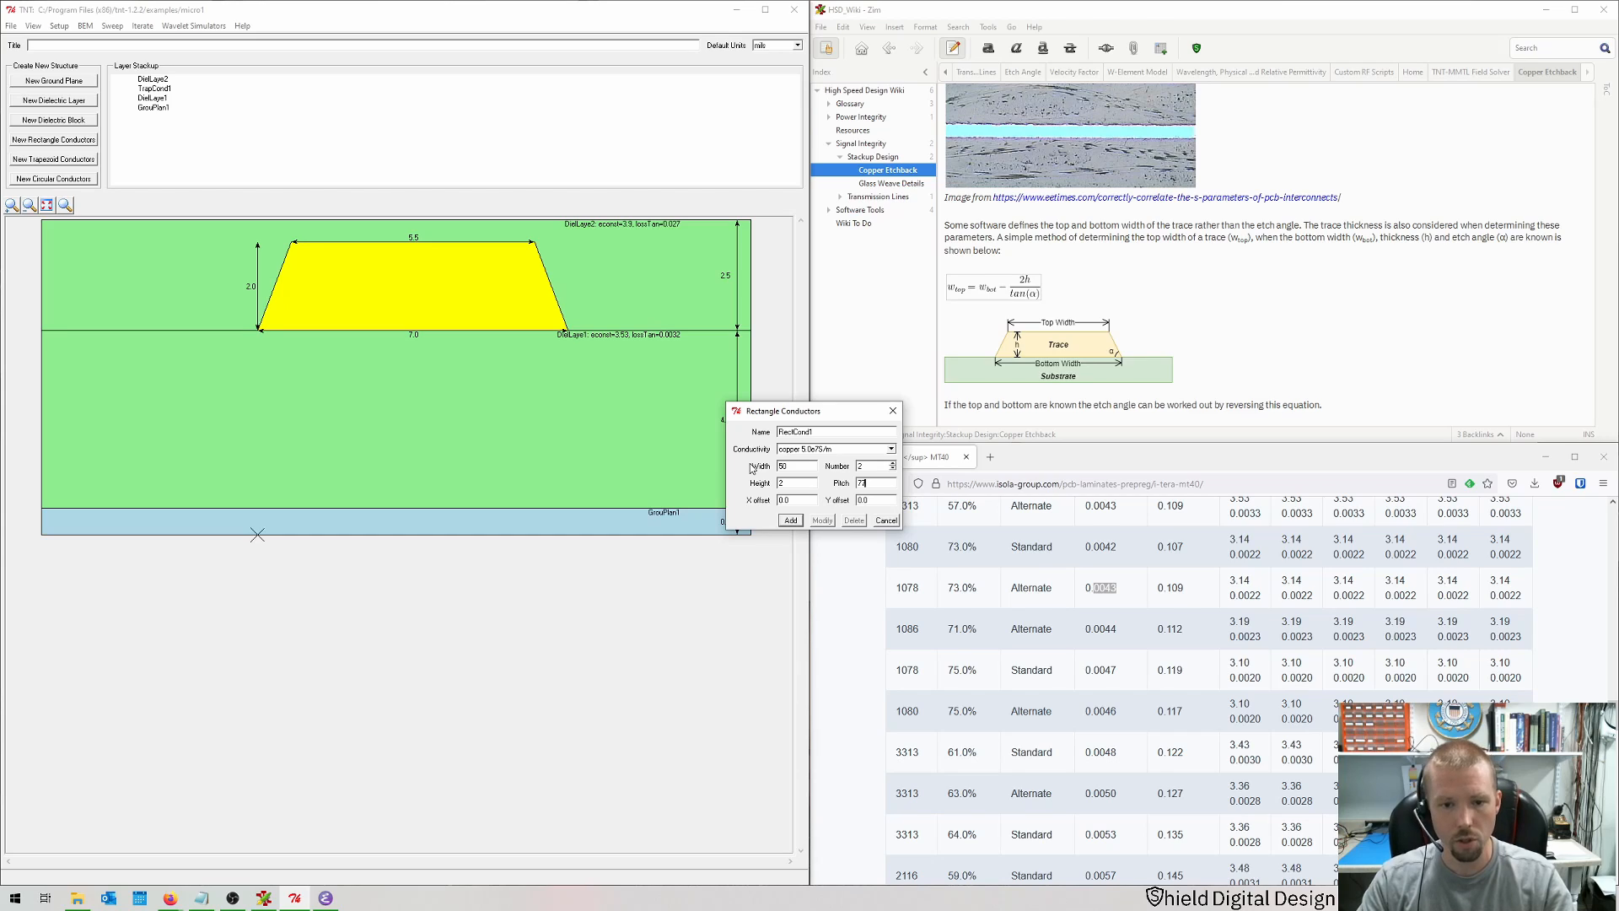
text(7)
key(Tab)
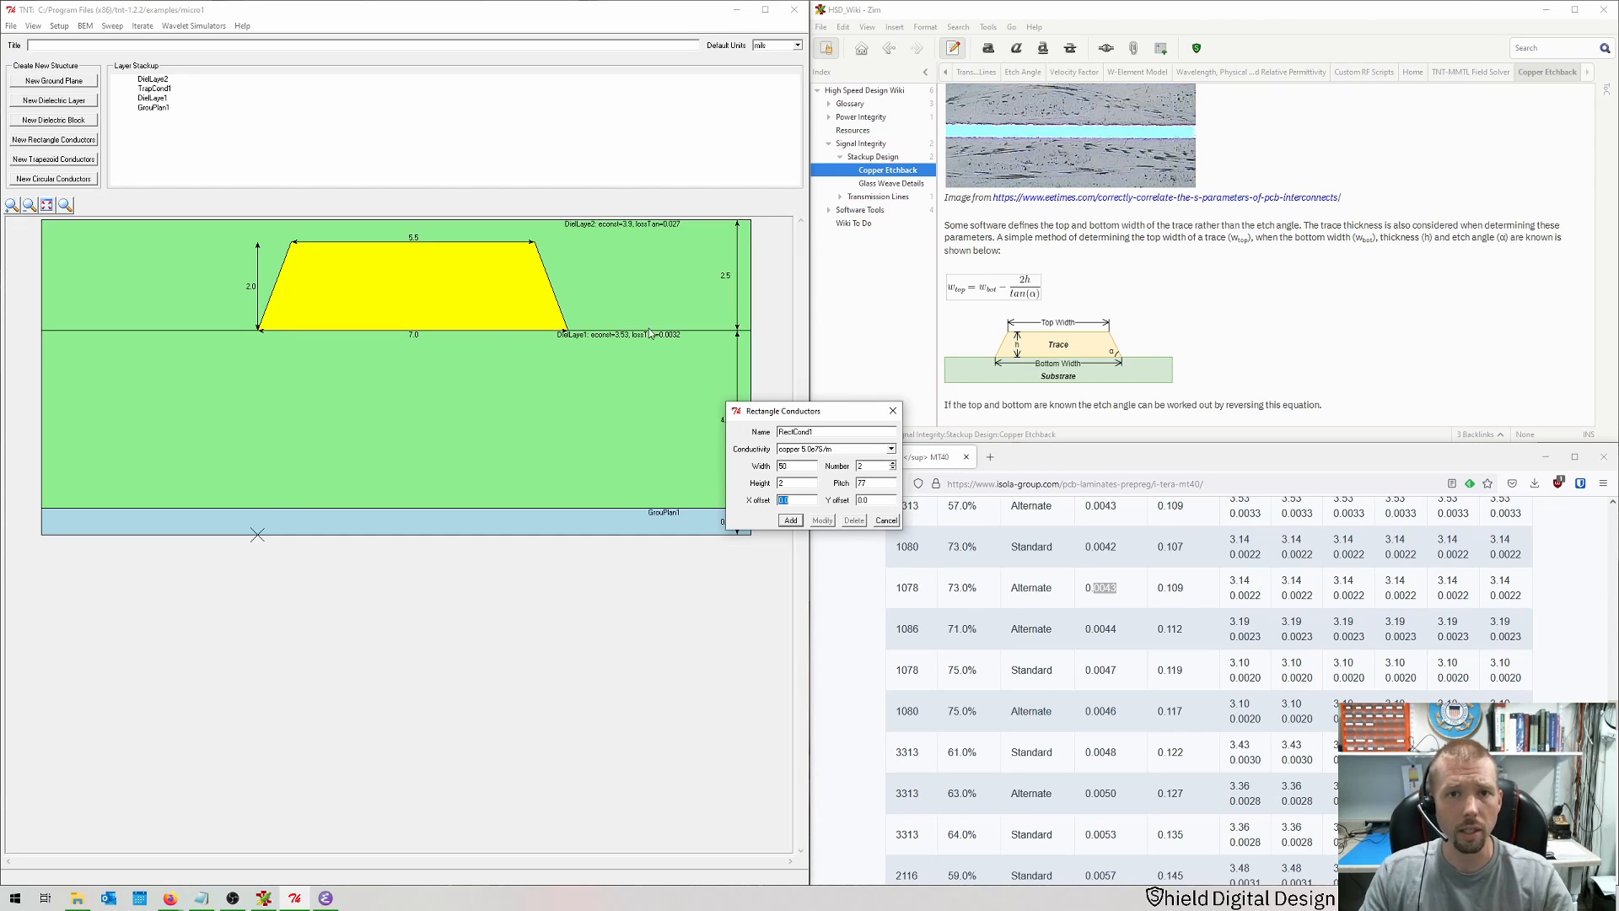
text(0)
key(Return)
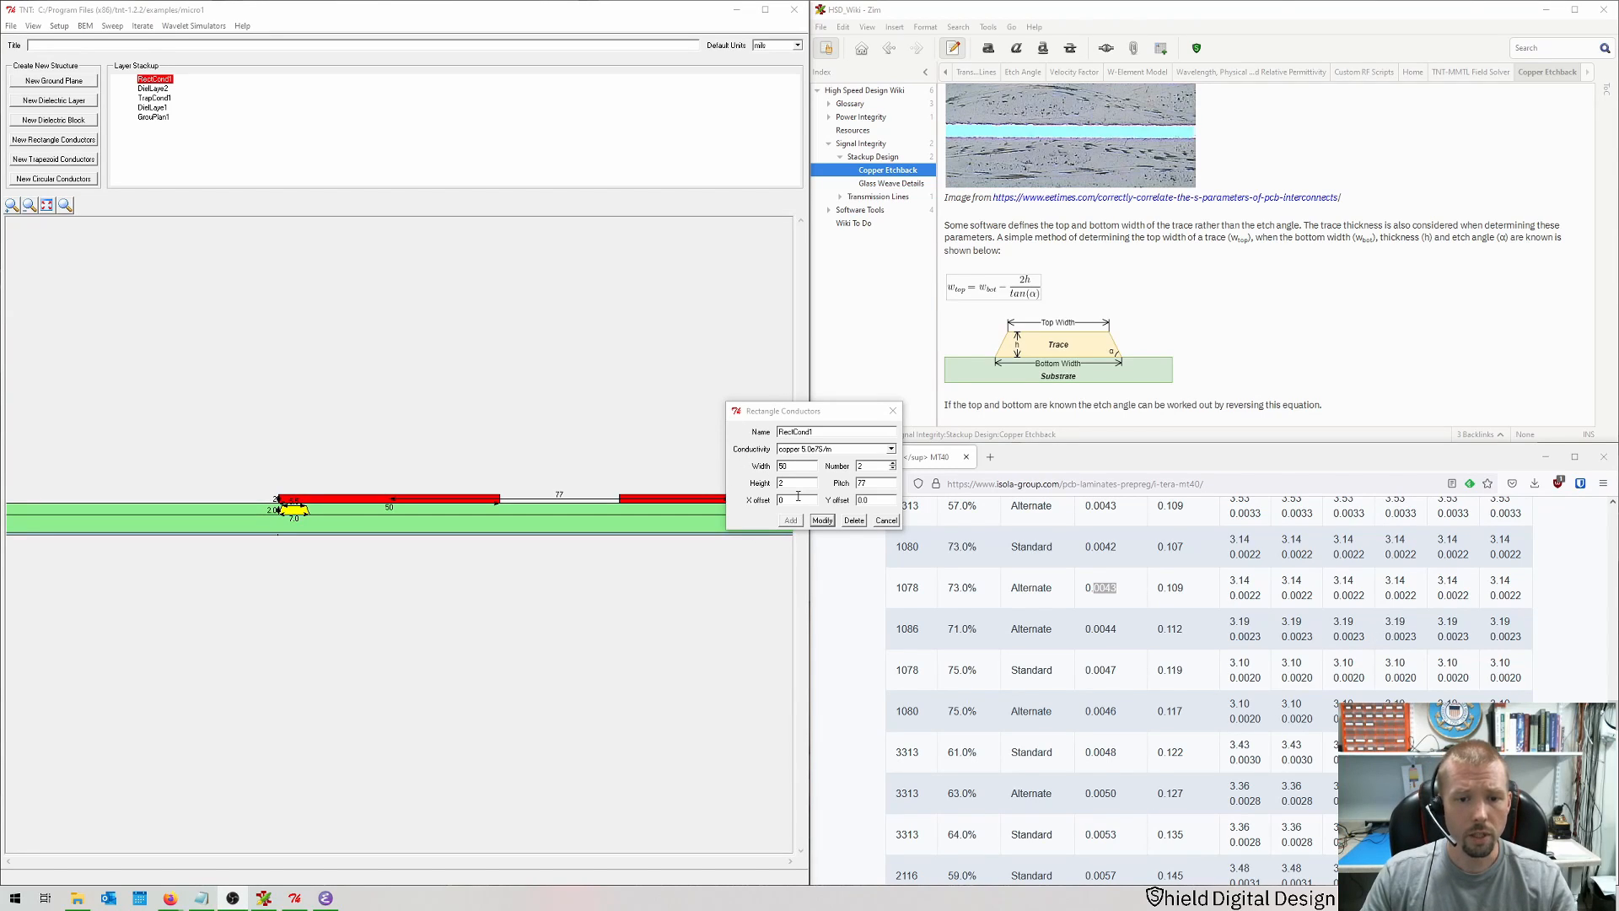
Step: Set the rectangle conductors' X offset to -60
drag(787, 500, 731, 499)
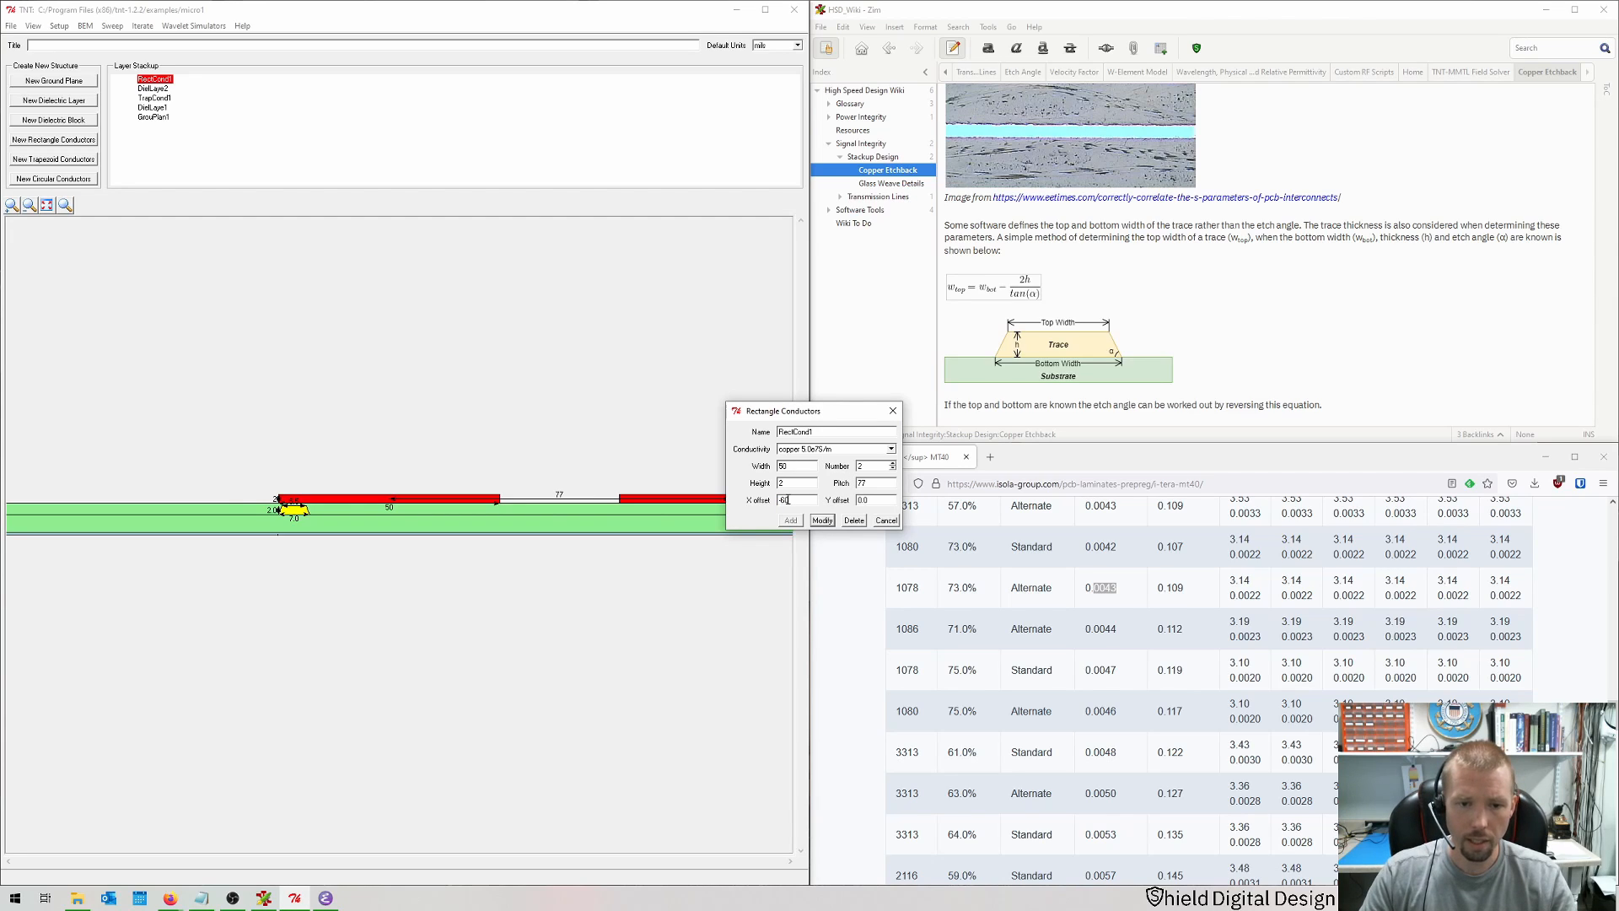
text(-60)
key(Return)
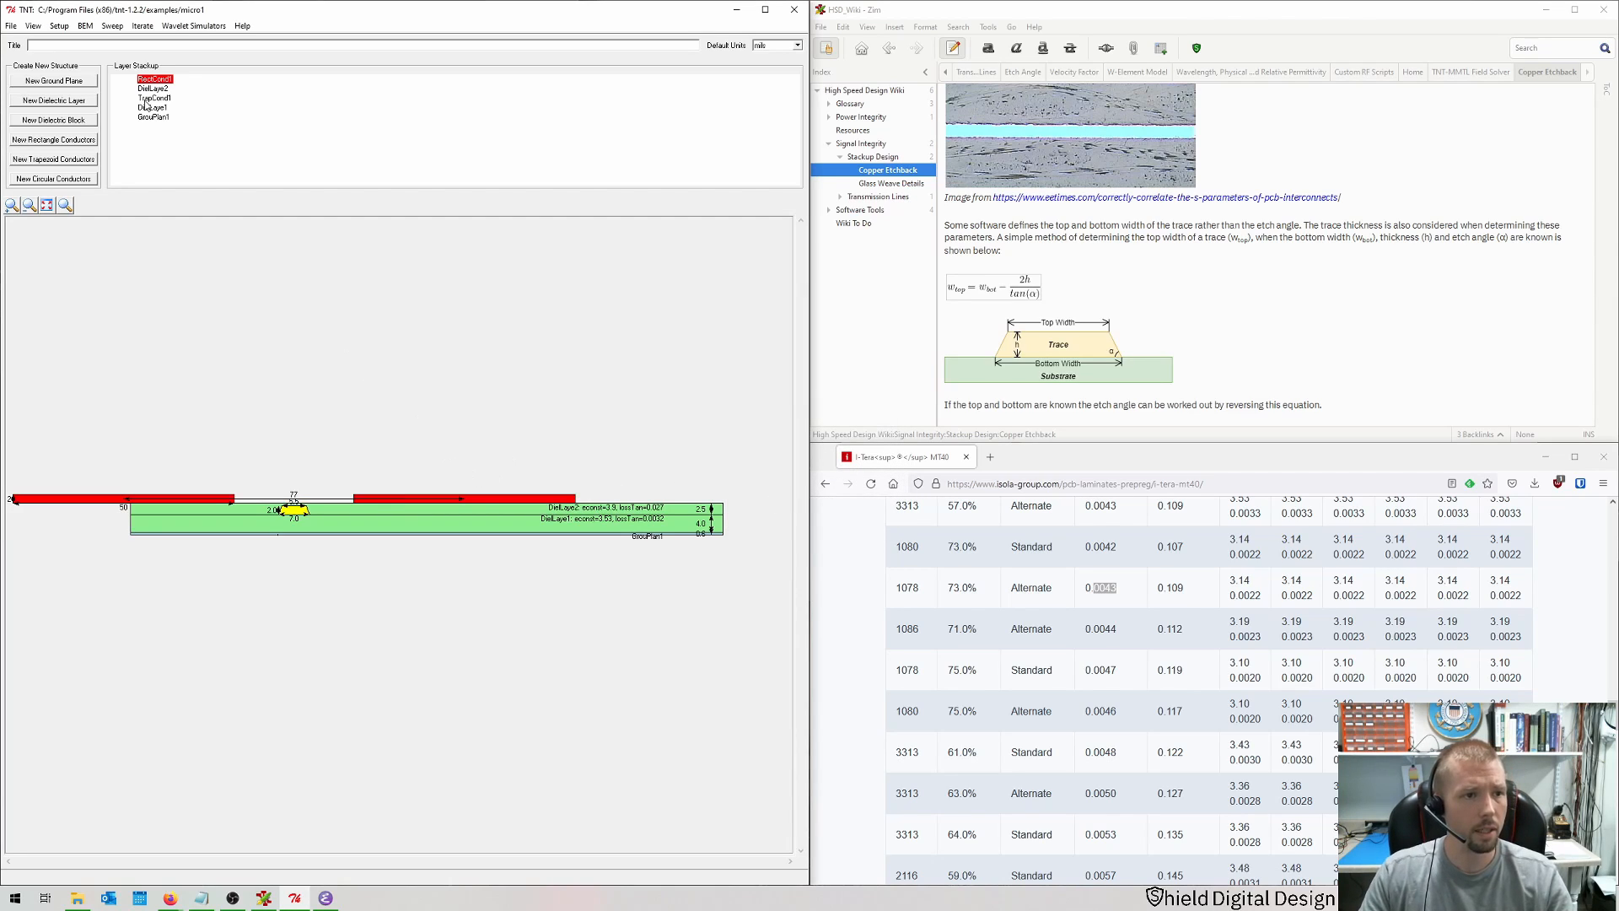
Step: Move the rectangle conductors below DielLayer2 in the layer stackup
drag(146, 82, 148, 87)
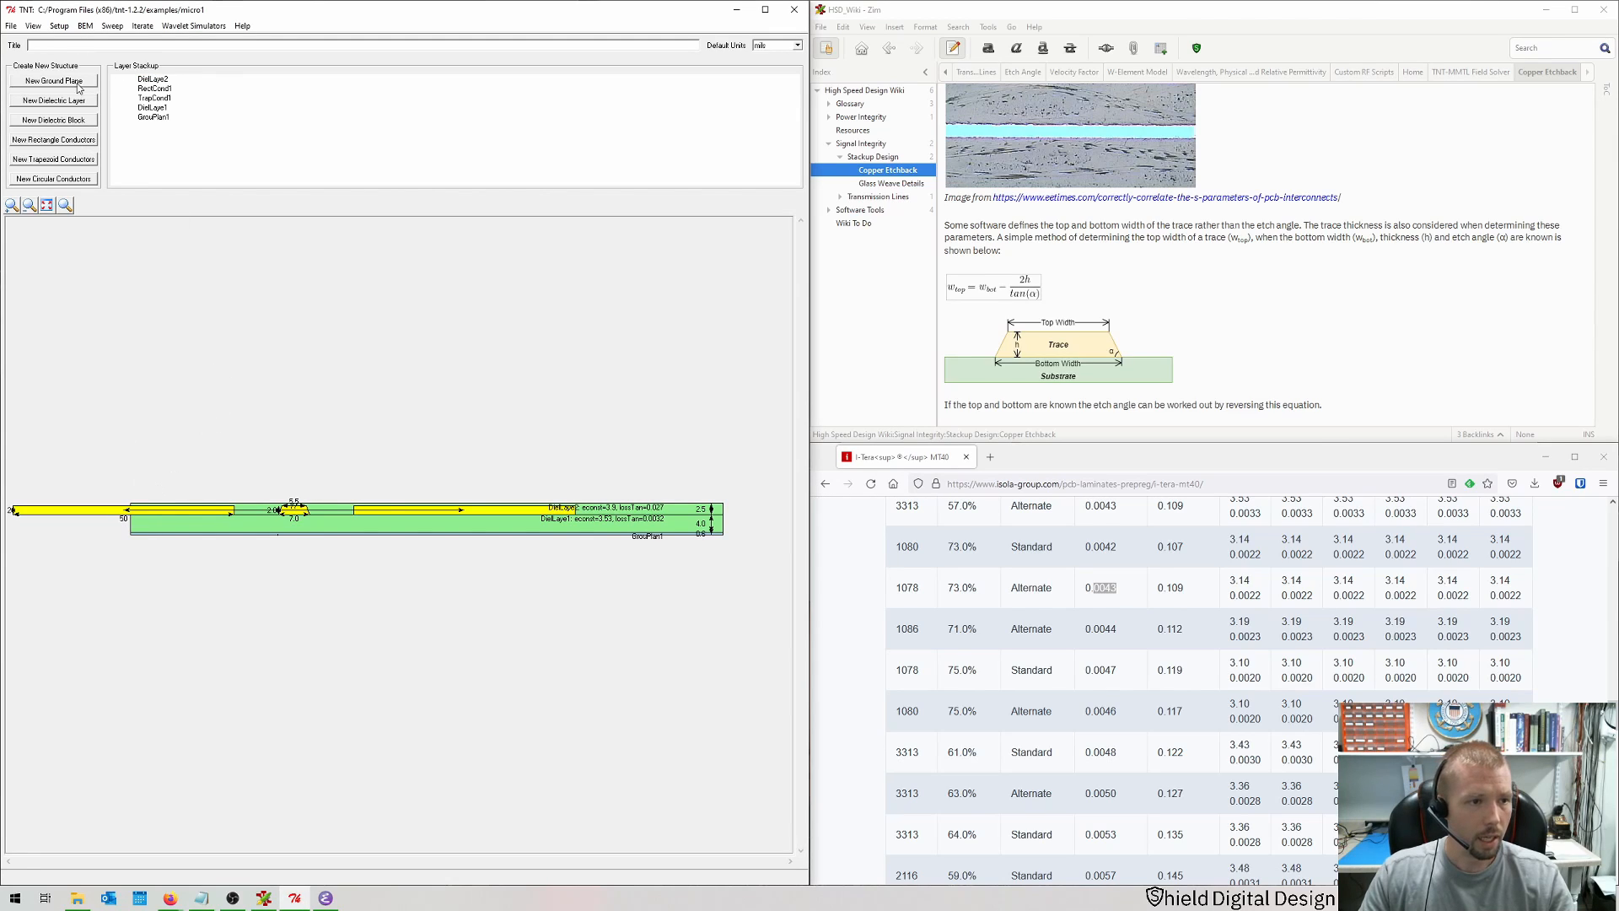
click(49, 207)
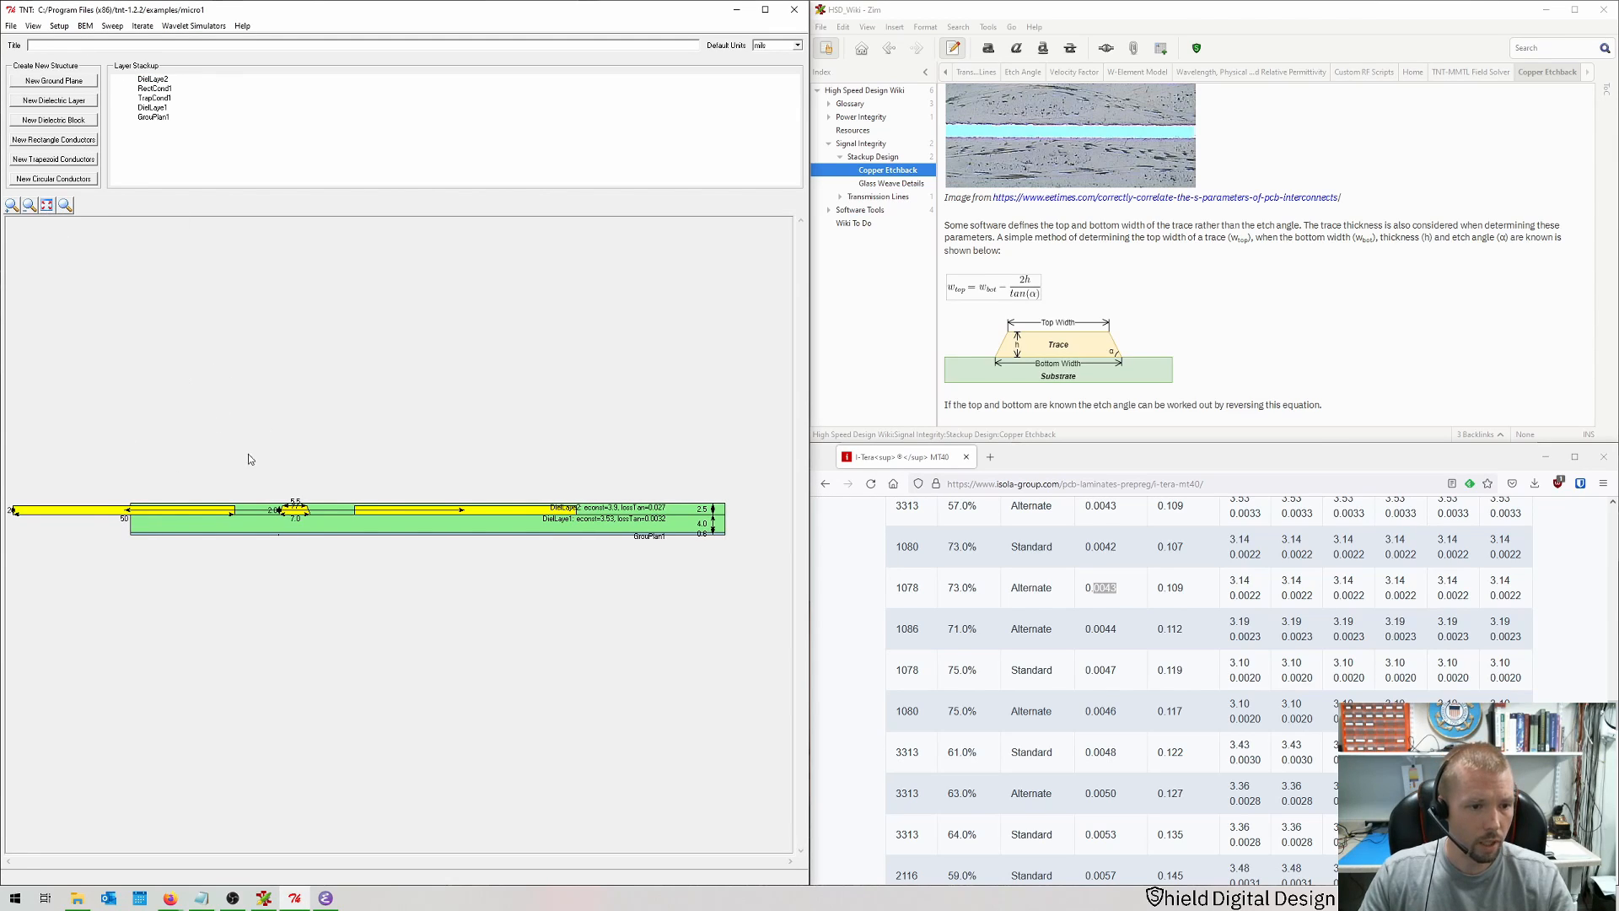
Step: Rename the rectangle conductors to gCoplanar
click(69, 516)
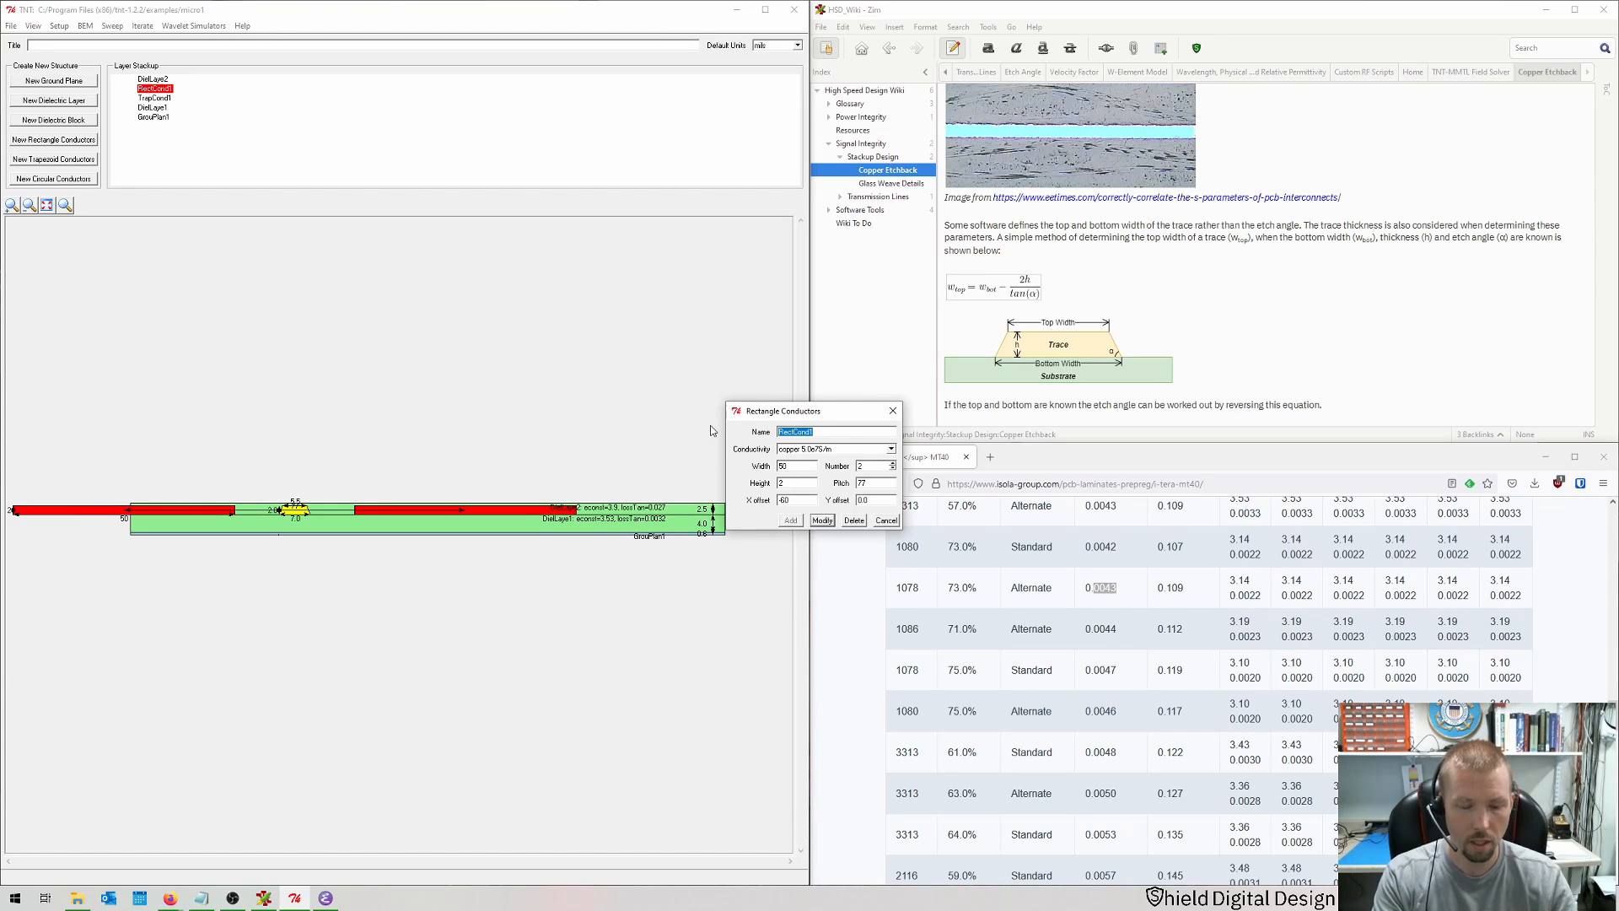
text(d)
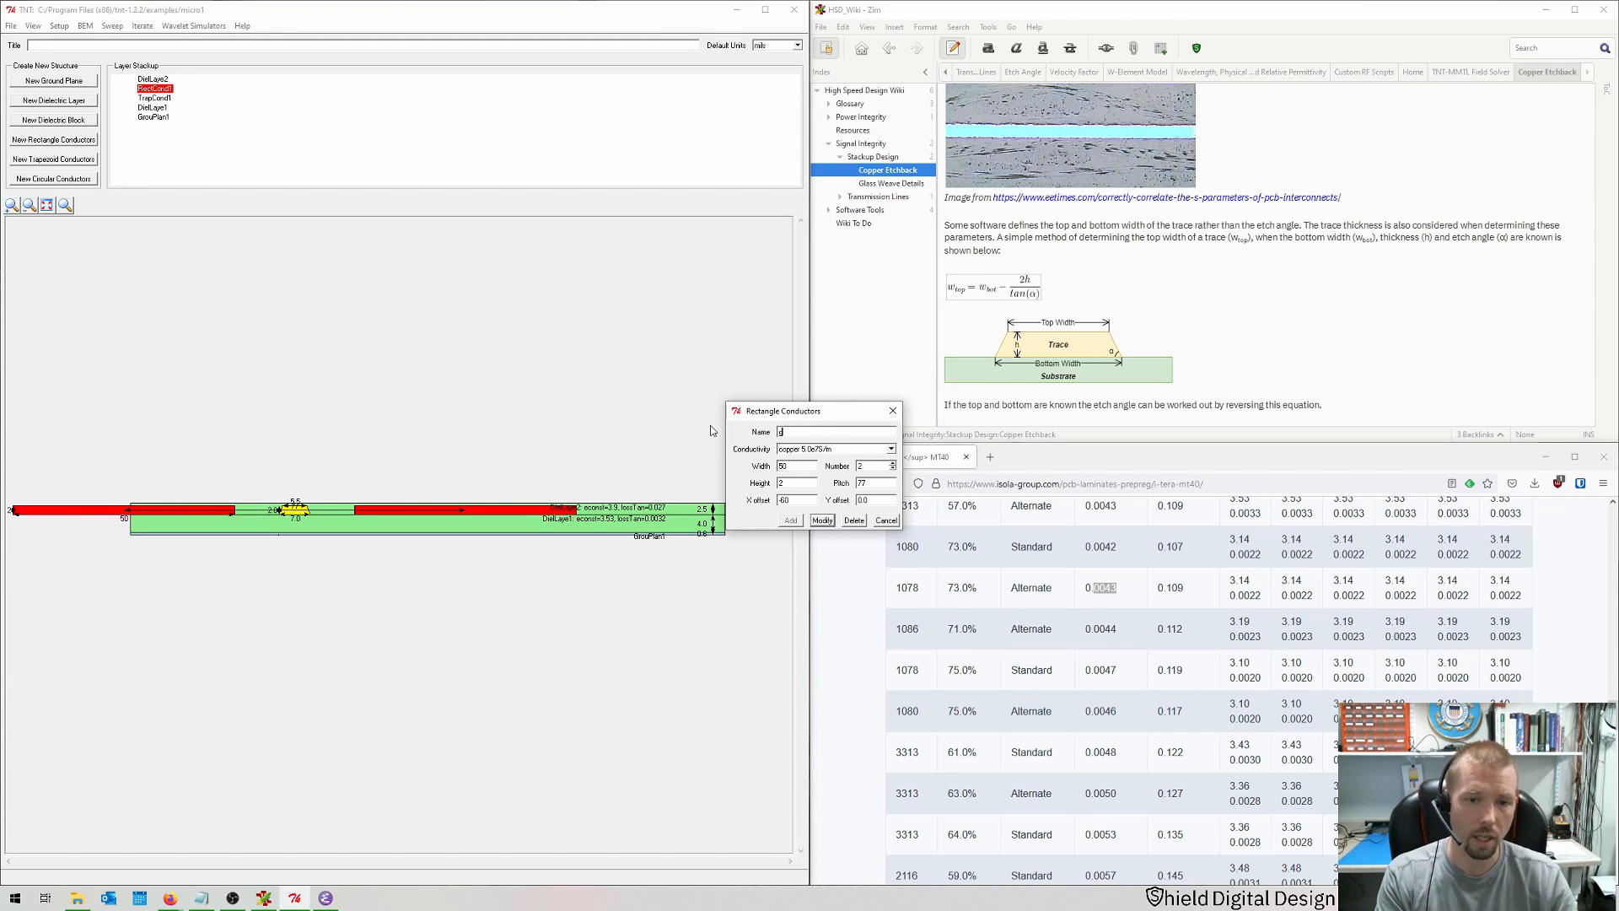
text(Coplana)
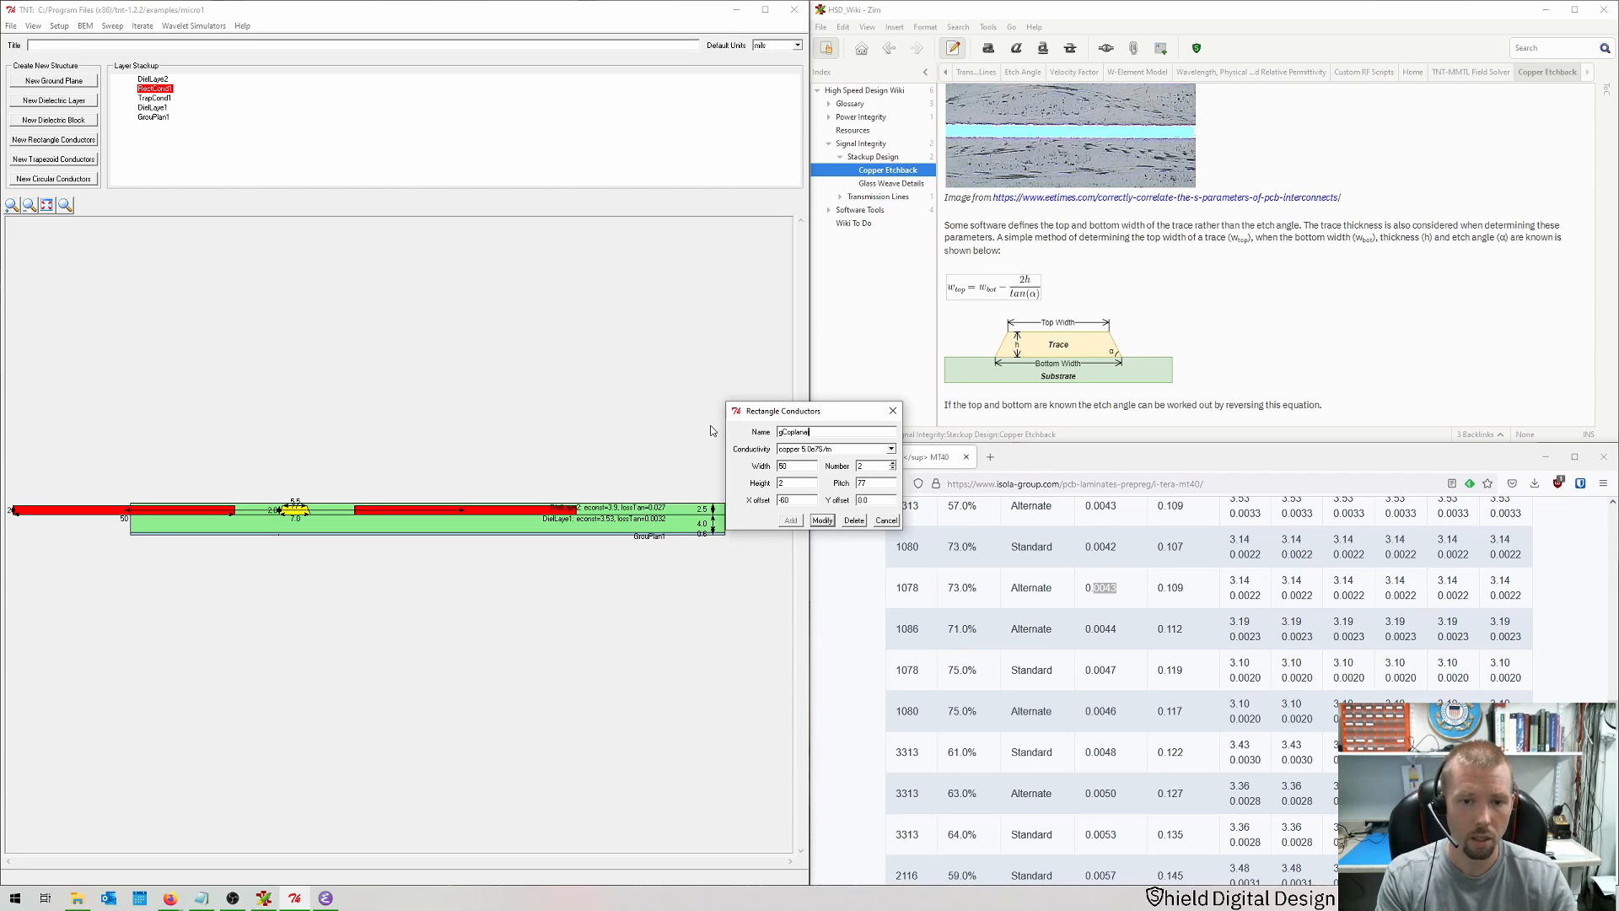
text(r)
key(Return)
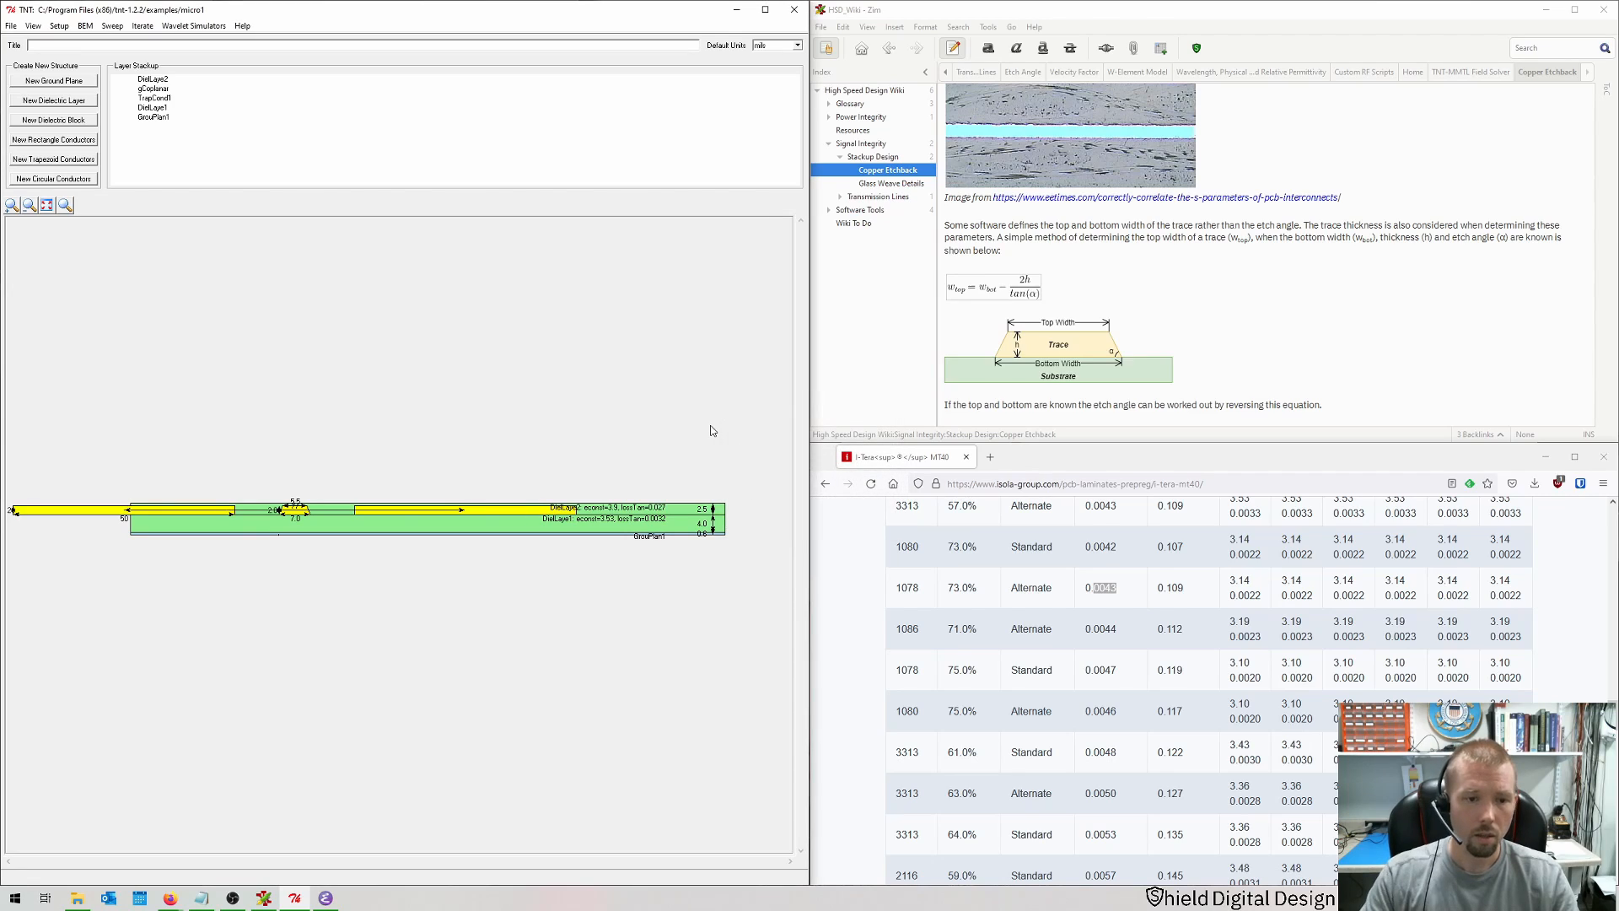
Step: Run the BEM MMTL field solver on the coplanar cross-section and open its results
click(48, 206)
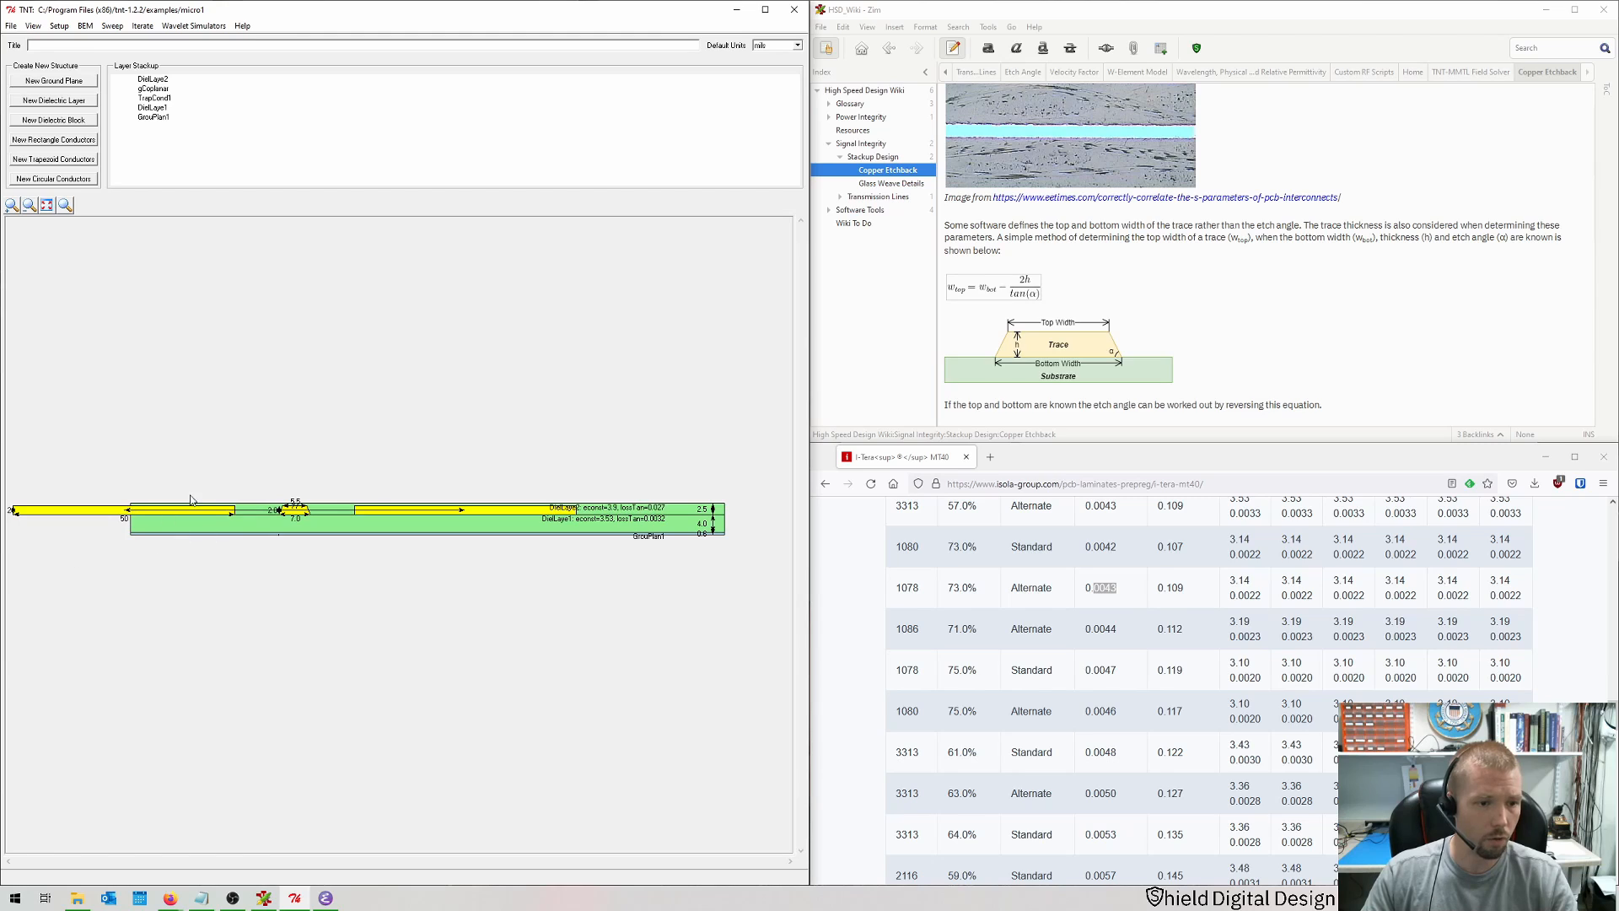
key(ctrl+b)
key(Return)
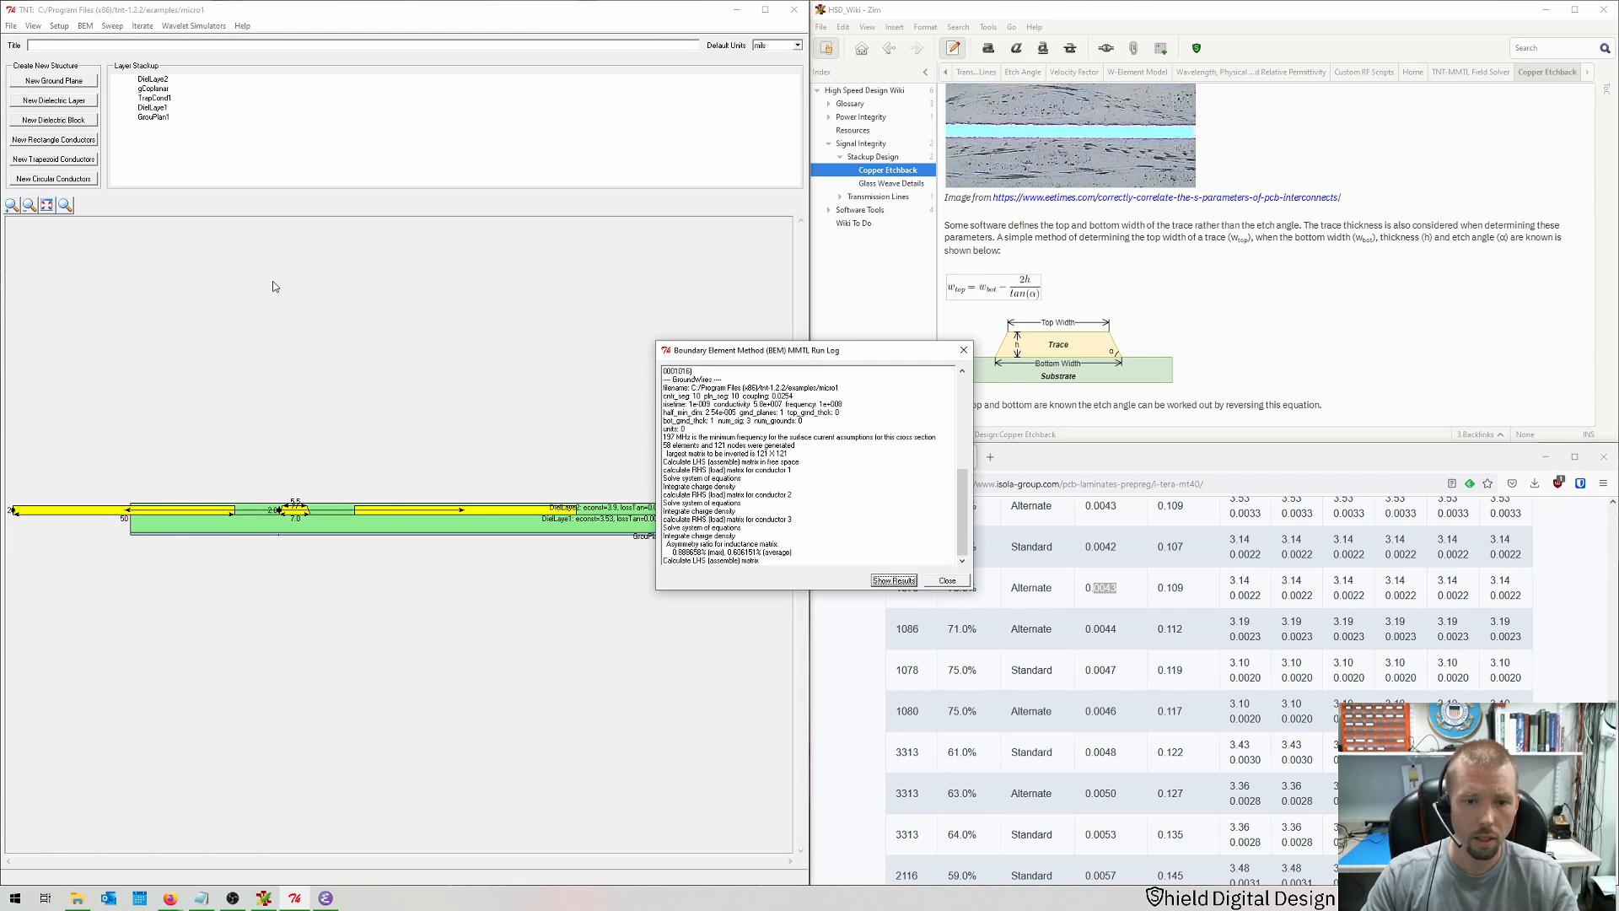
click(894, 581)
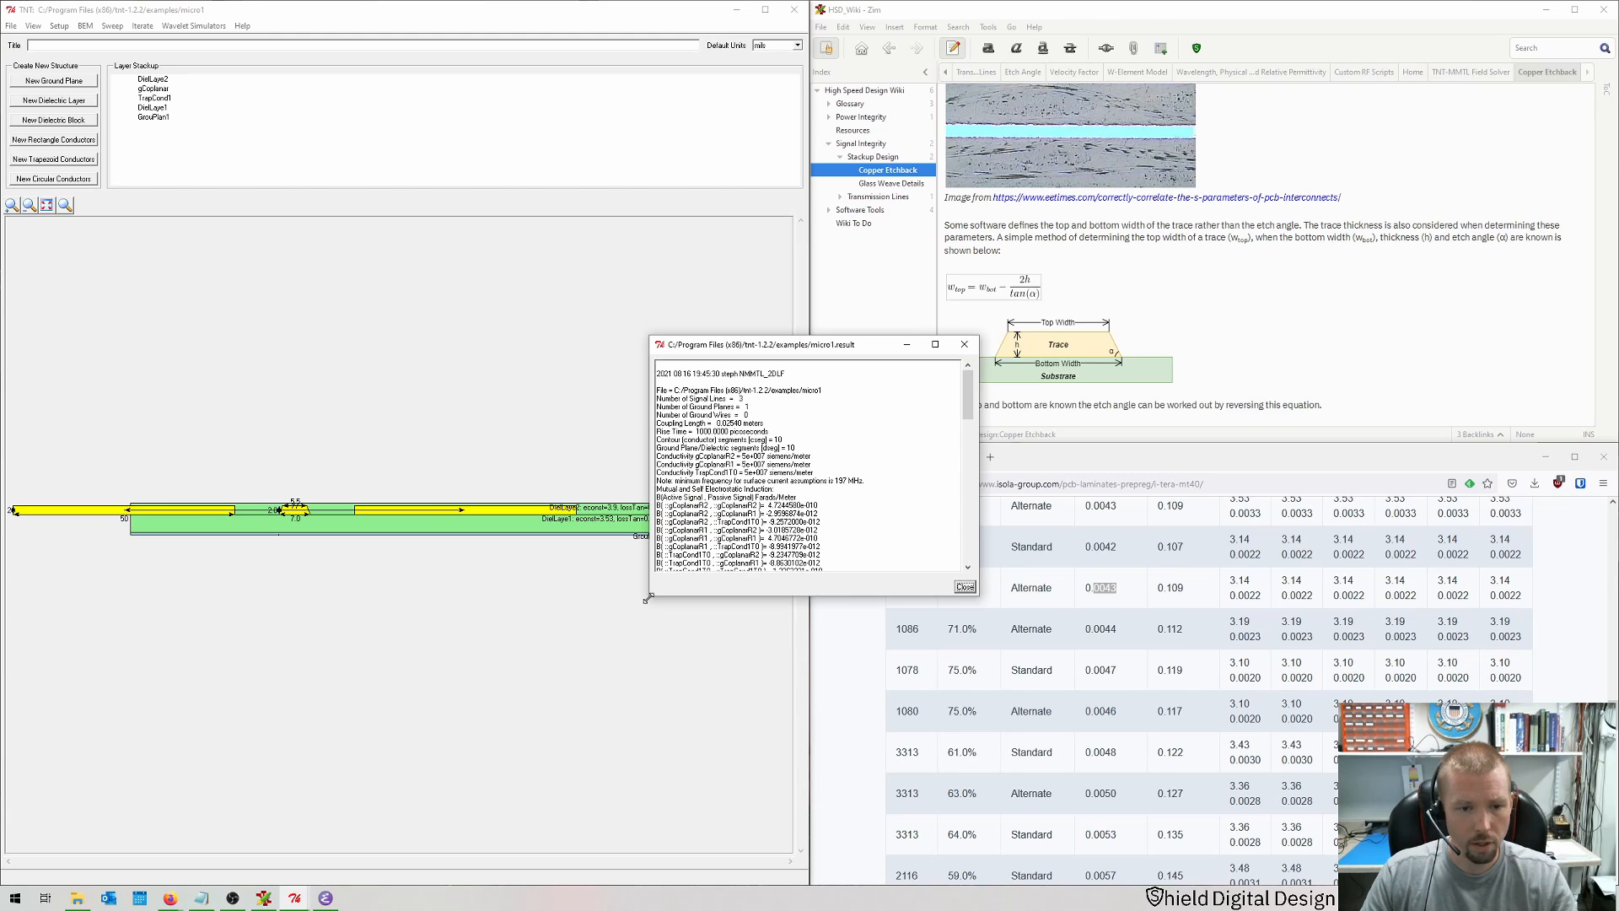
Step: Examine the characteristic impedance and other results for the trapezoid trace in the results window
drag(650, 596, 454, 695)
scroll(950, 428, down, 7)
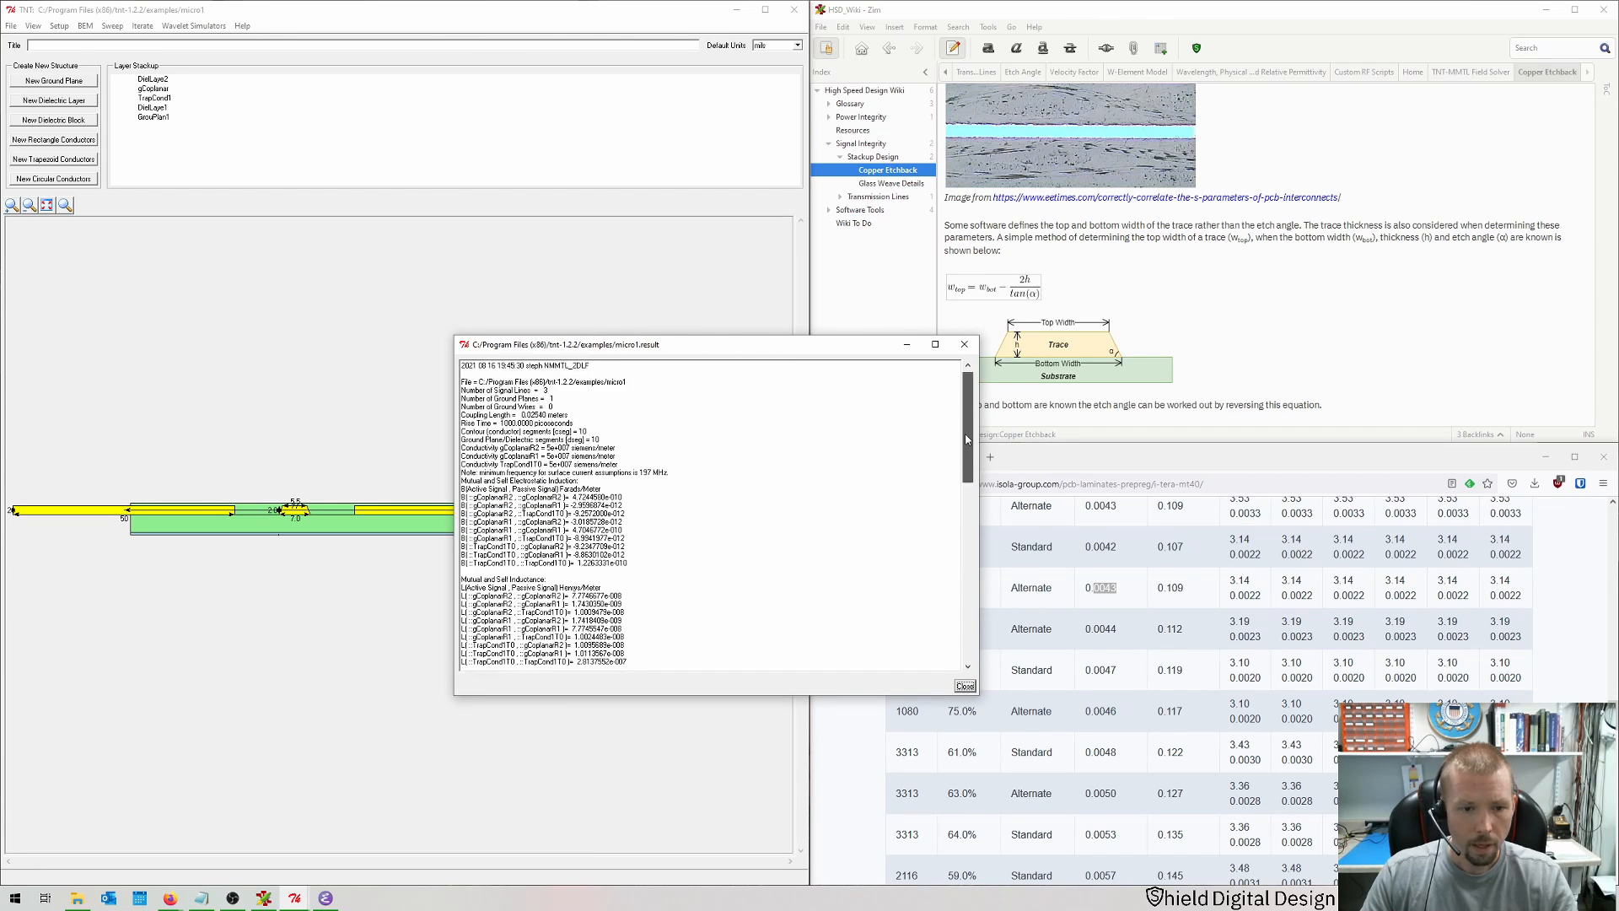
scroll(949, 506, down, 5)
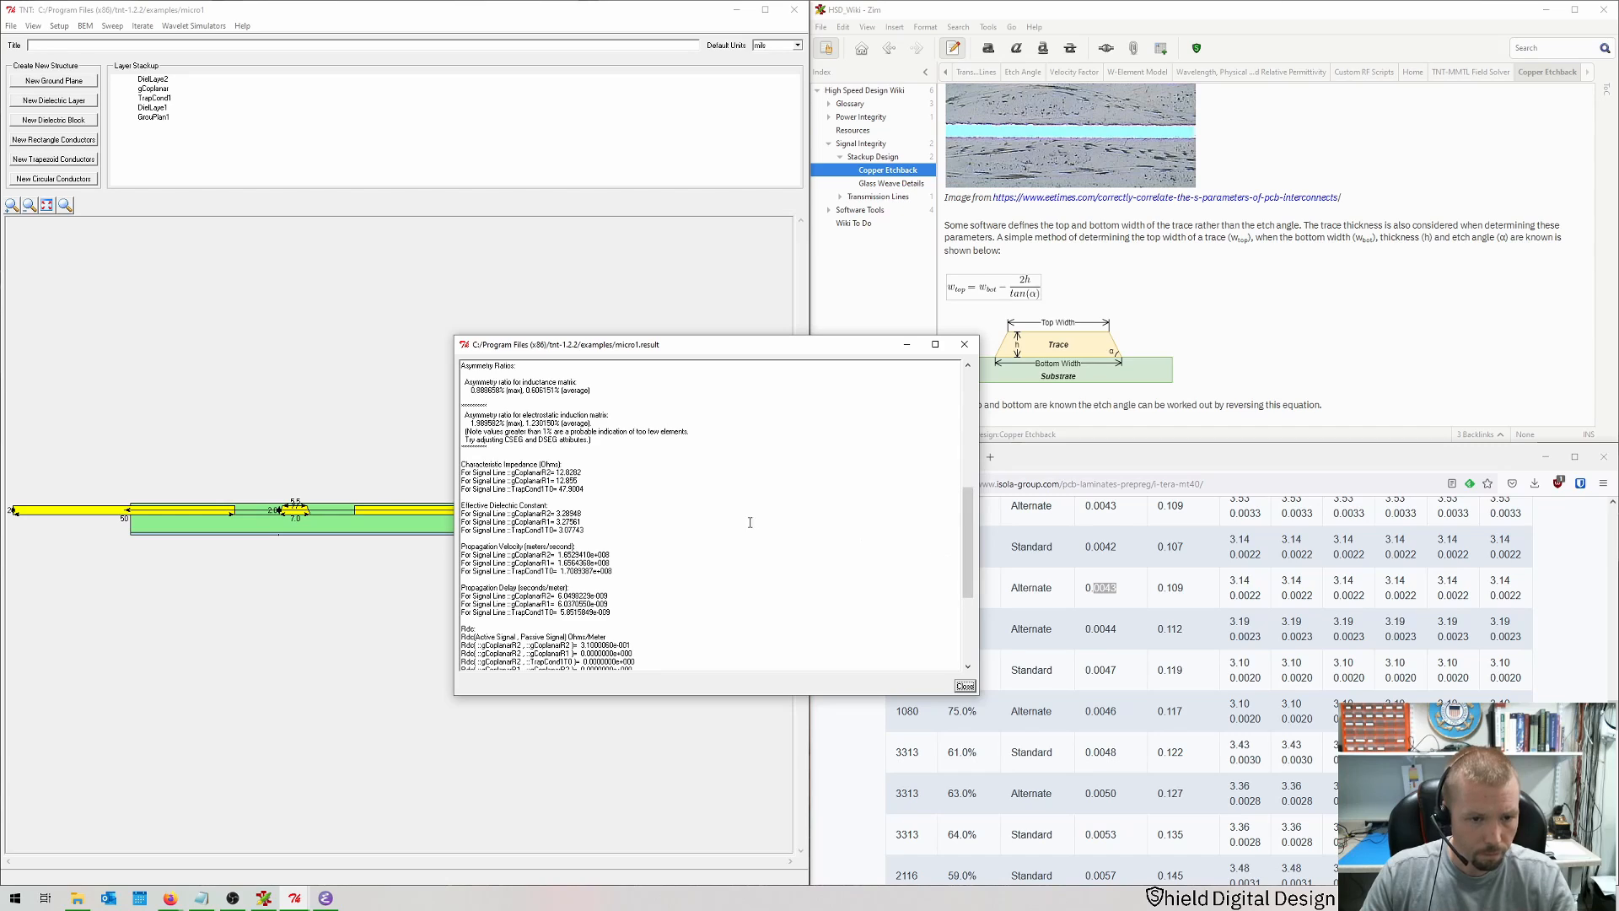
drag(579, 481, 468, 462)
click(590, 492)
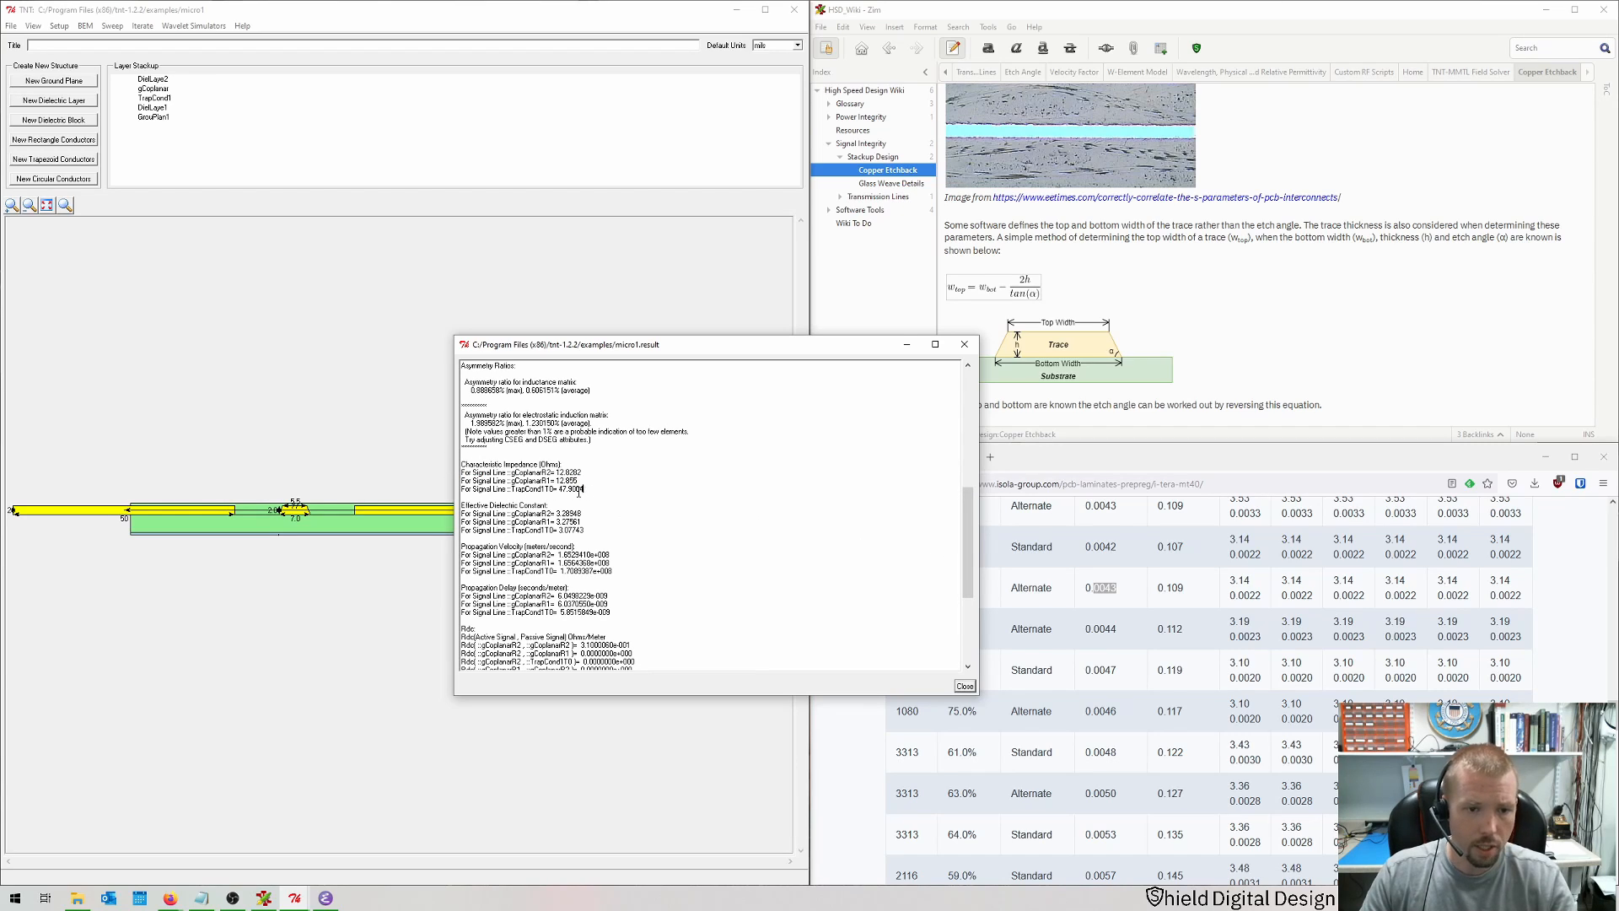
drag(582, 490, 465, 490)
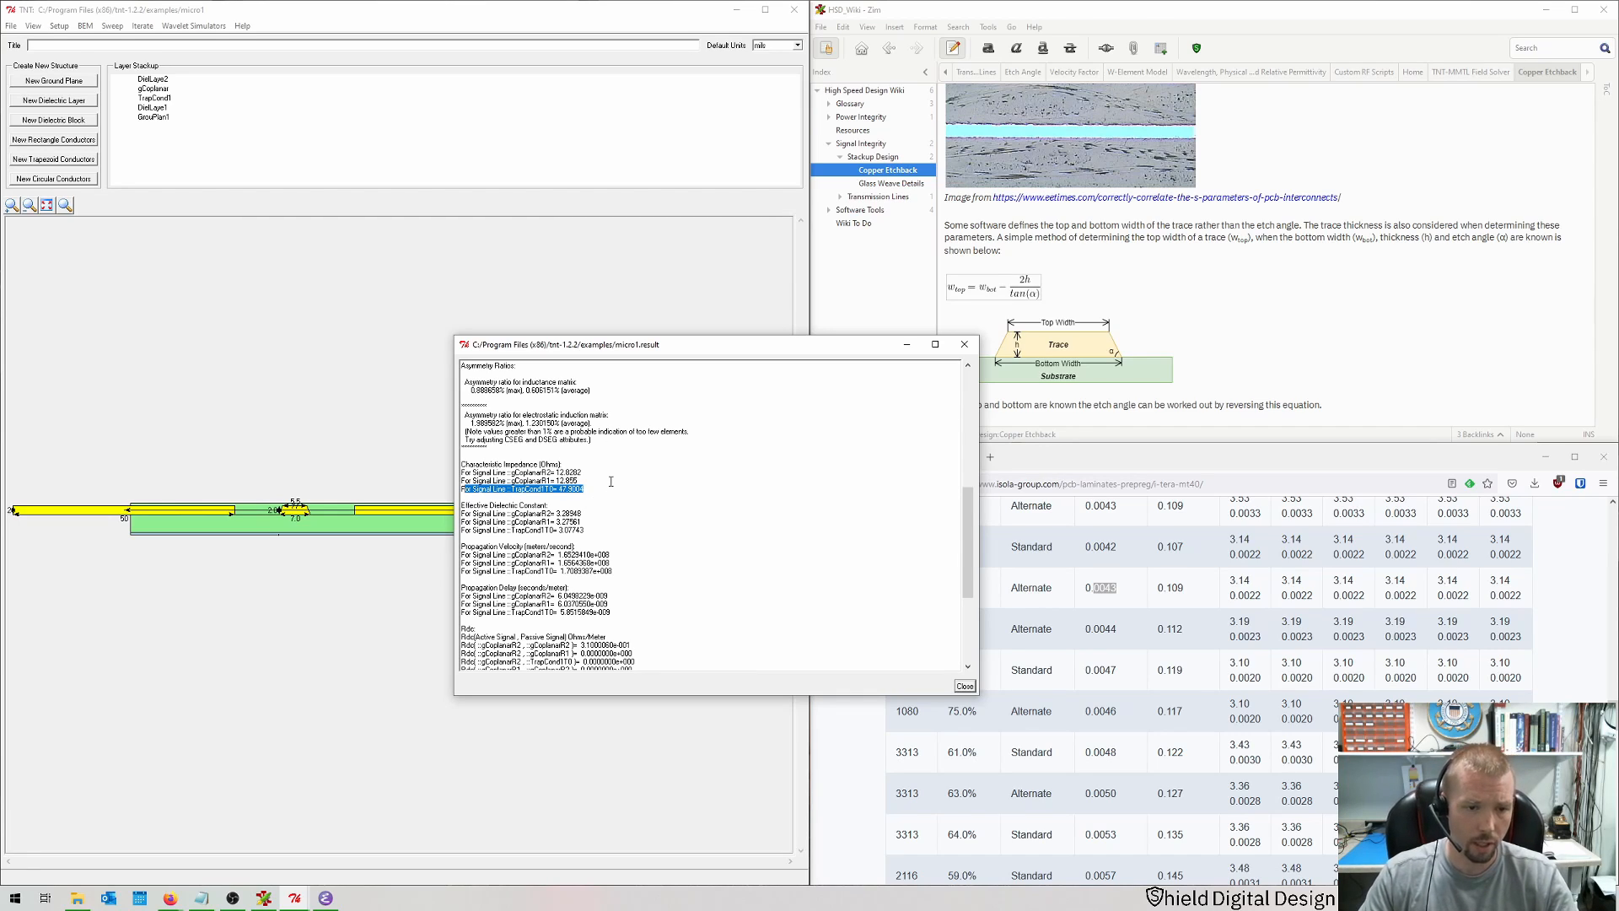
scroll(621, 487, down, 4)
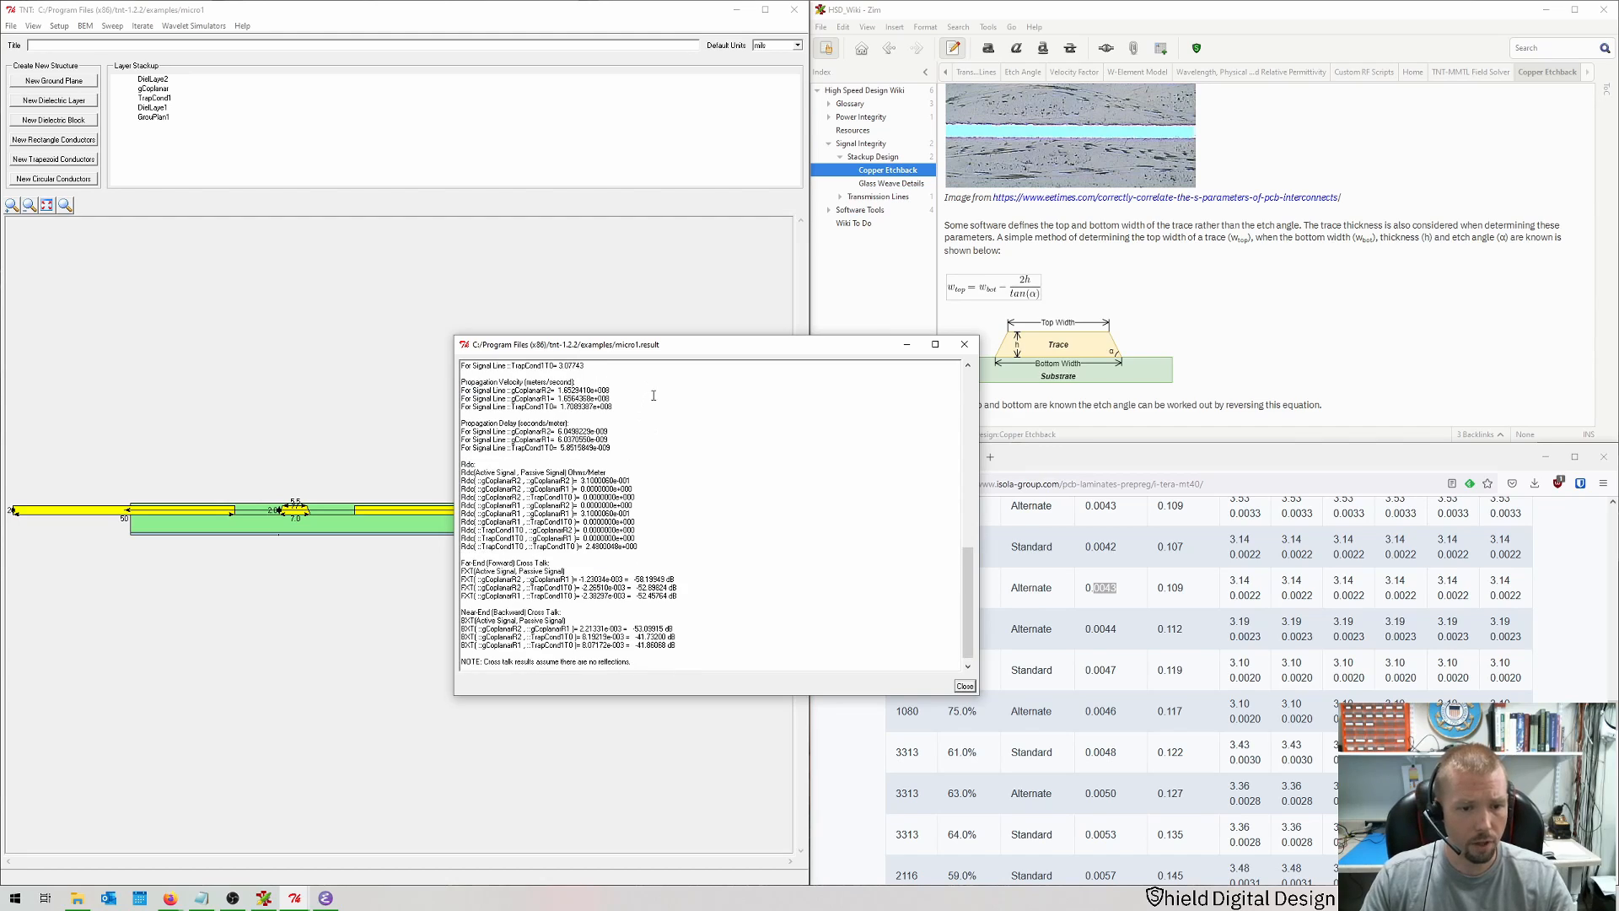
scroll(742, 531, down, 3)
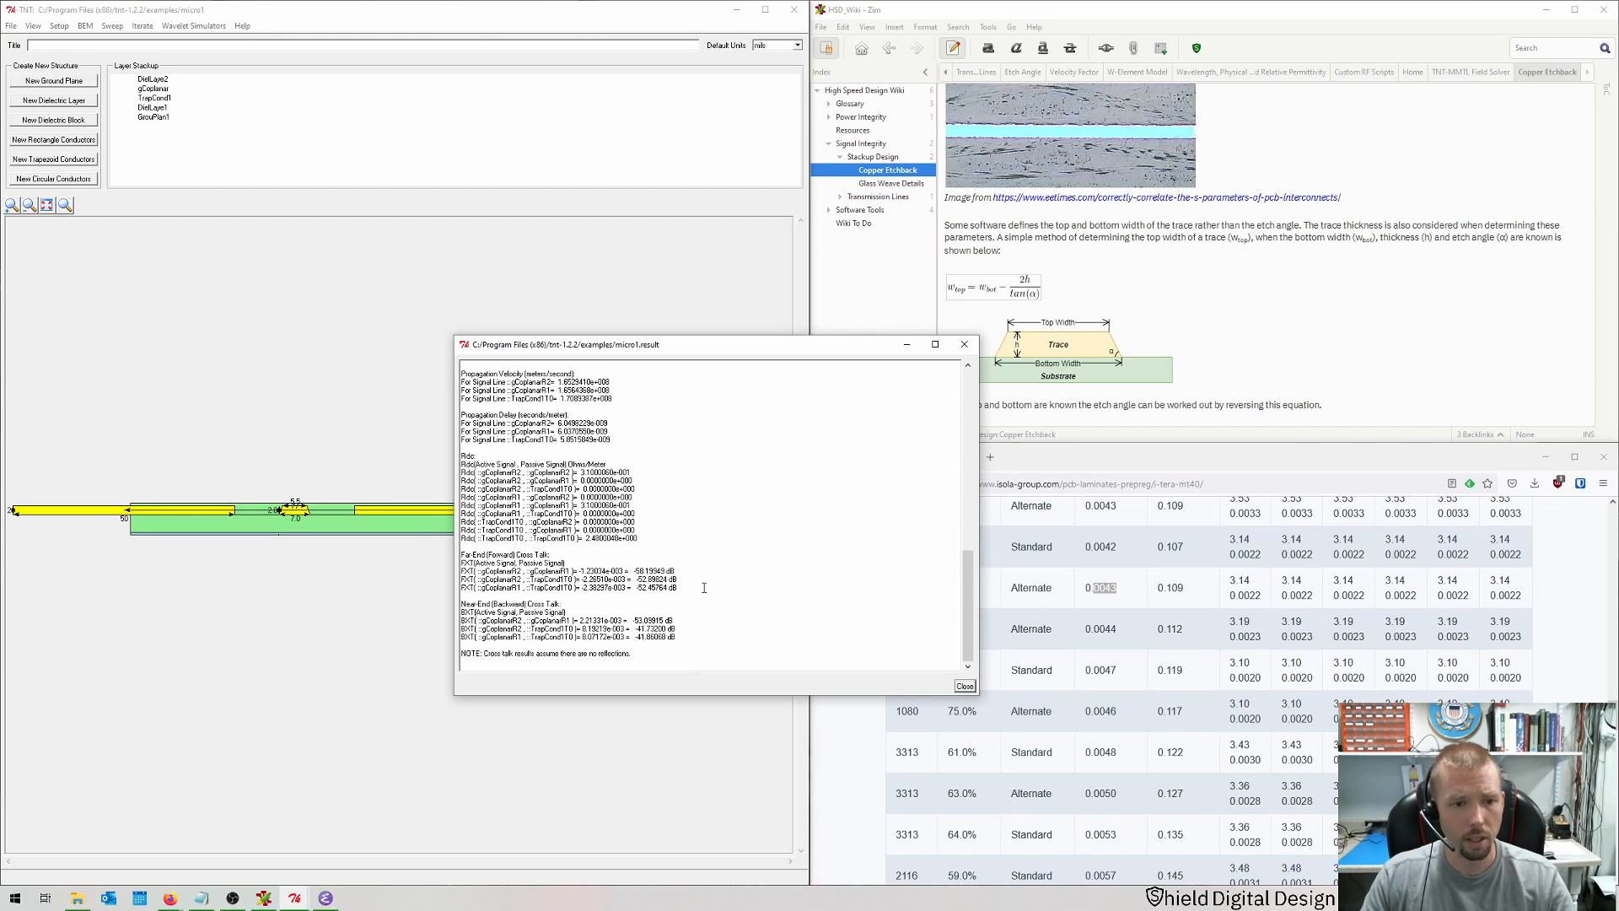
scroll(743, 565, up, 10)
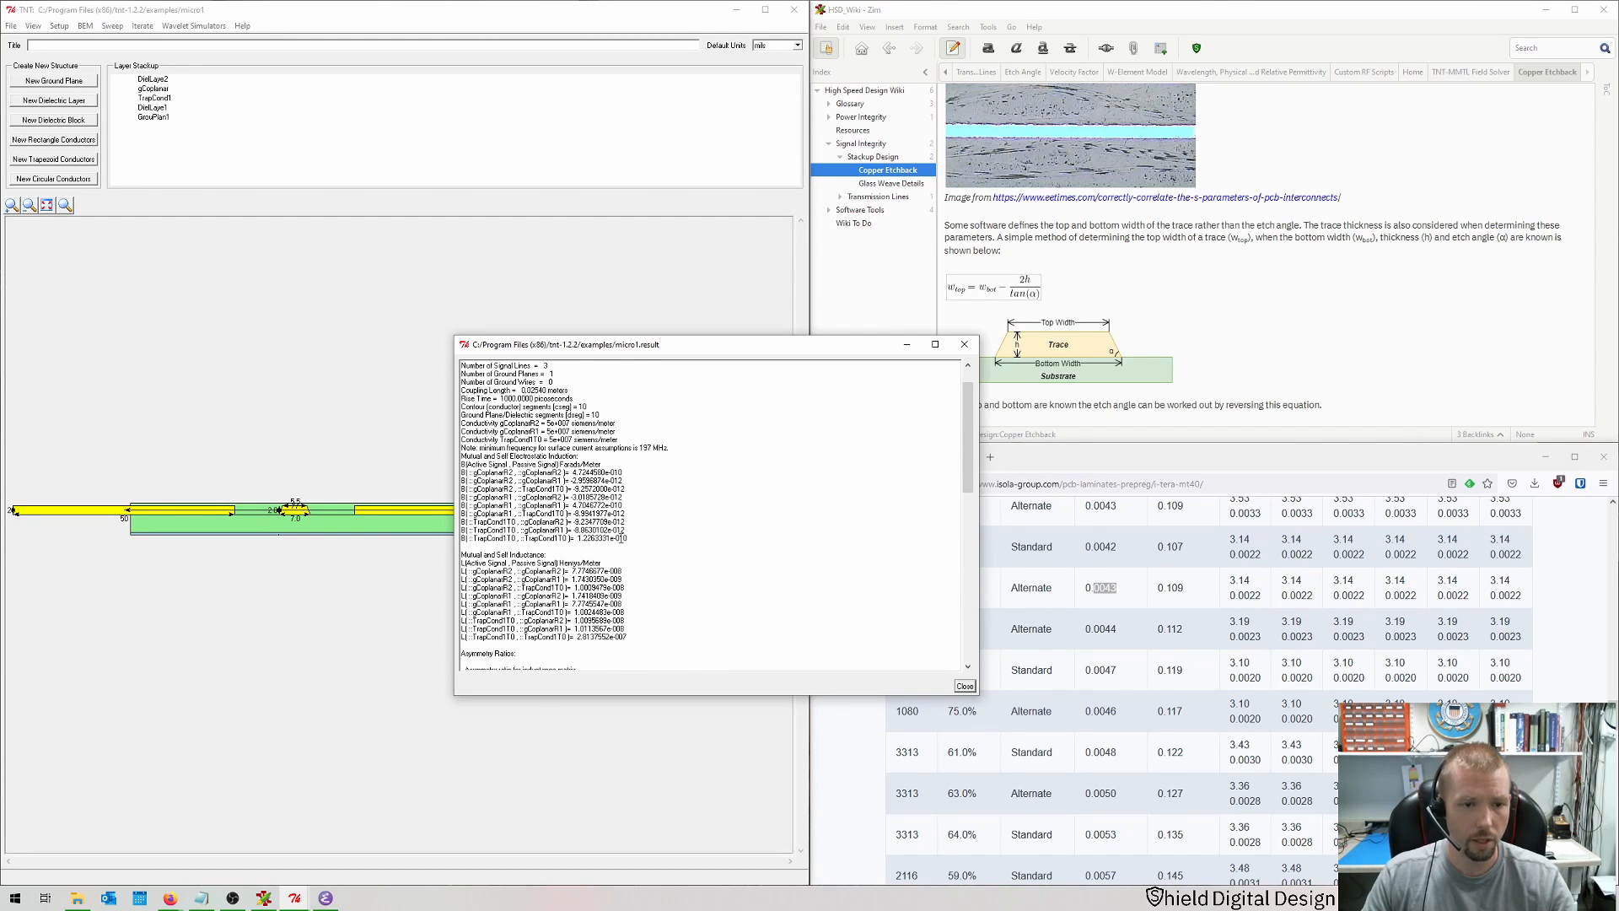
scroll(632, 544, down, 10)
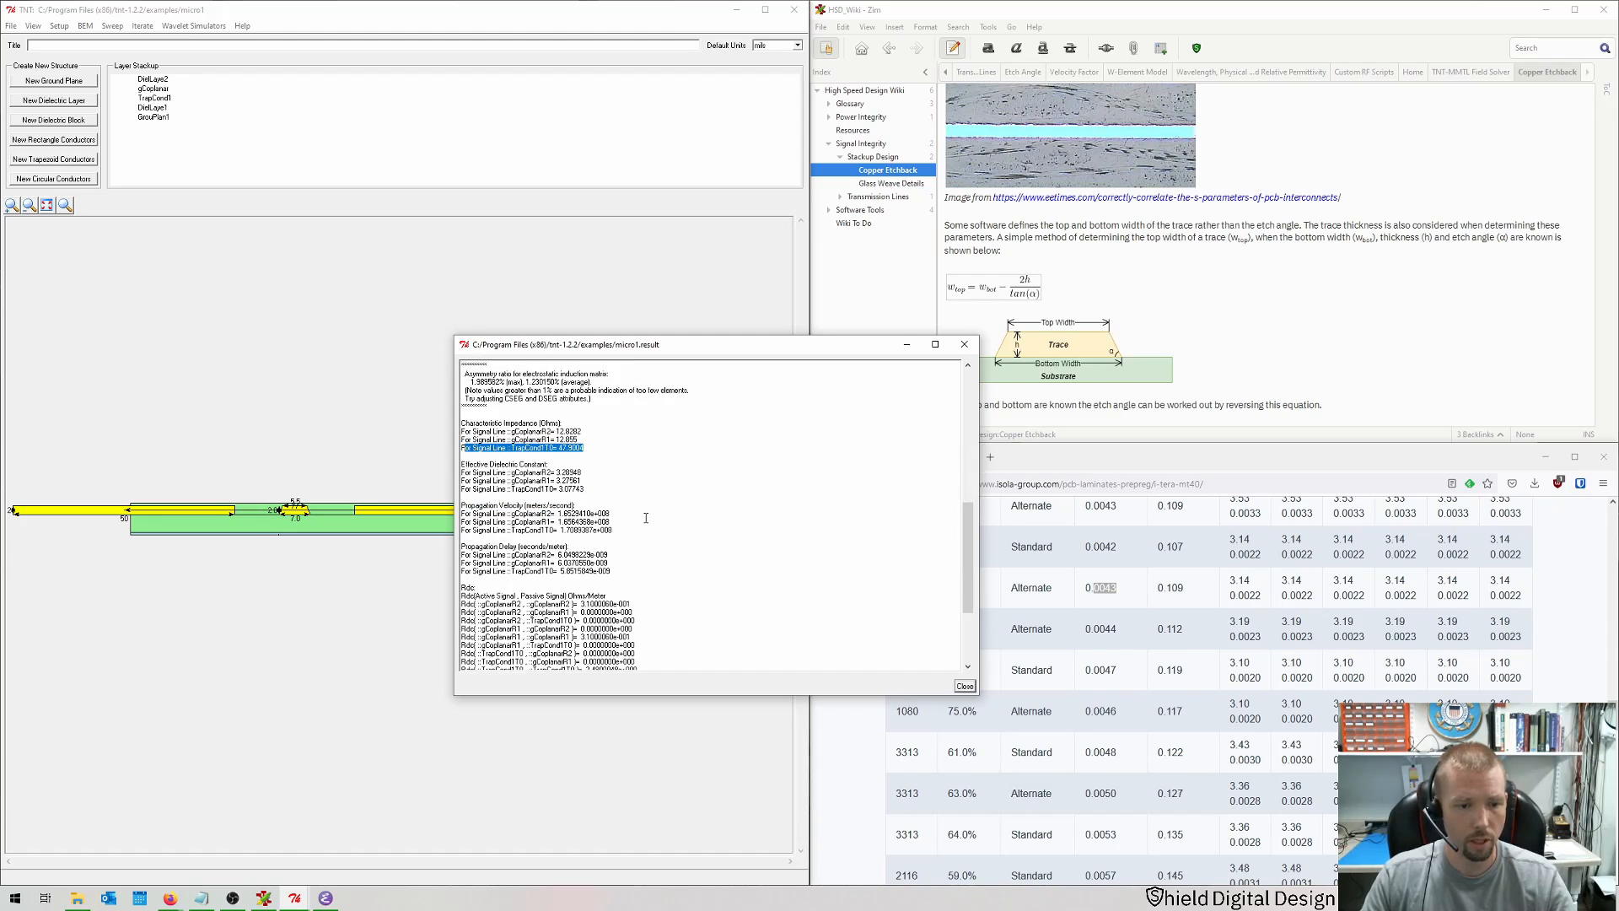